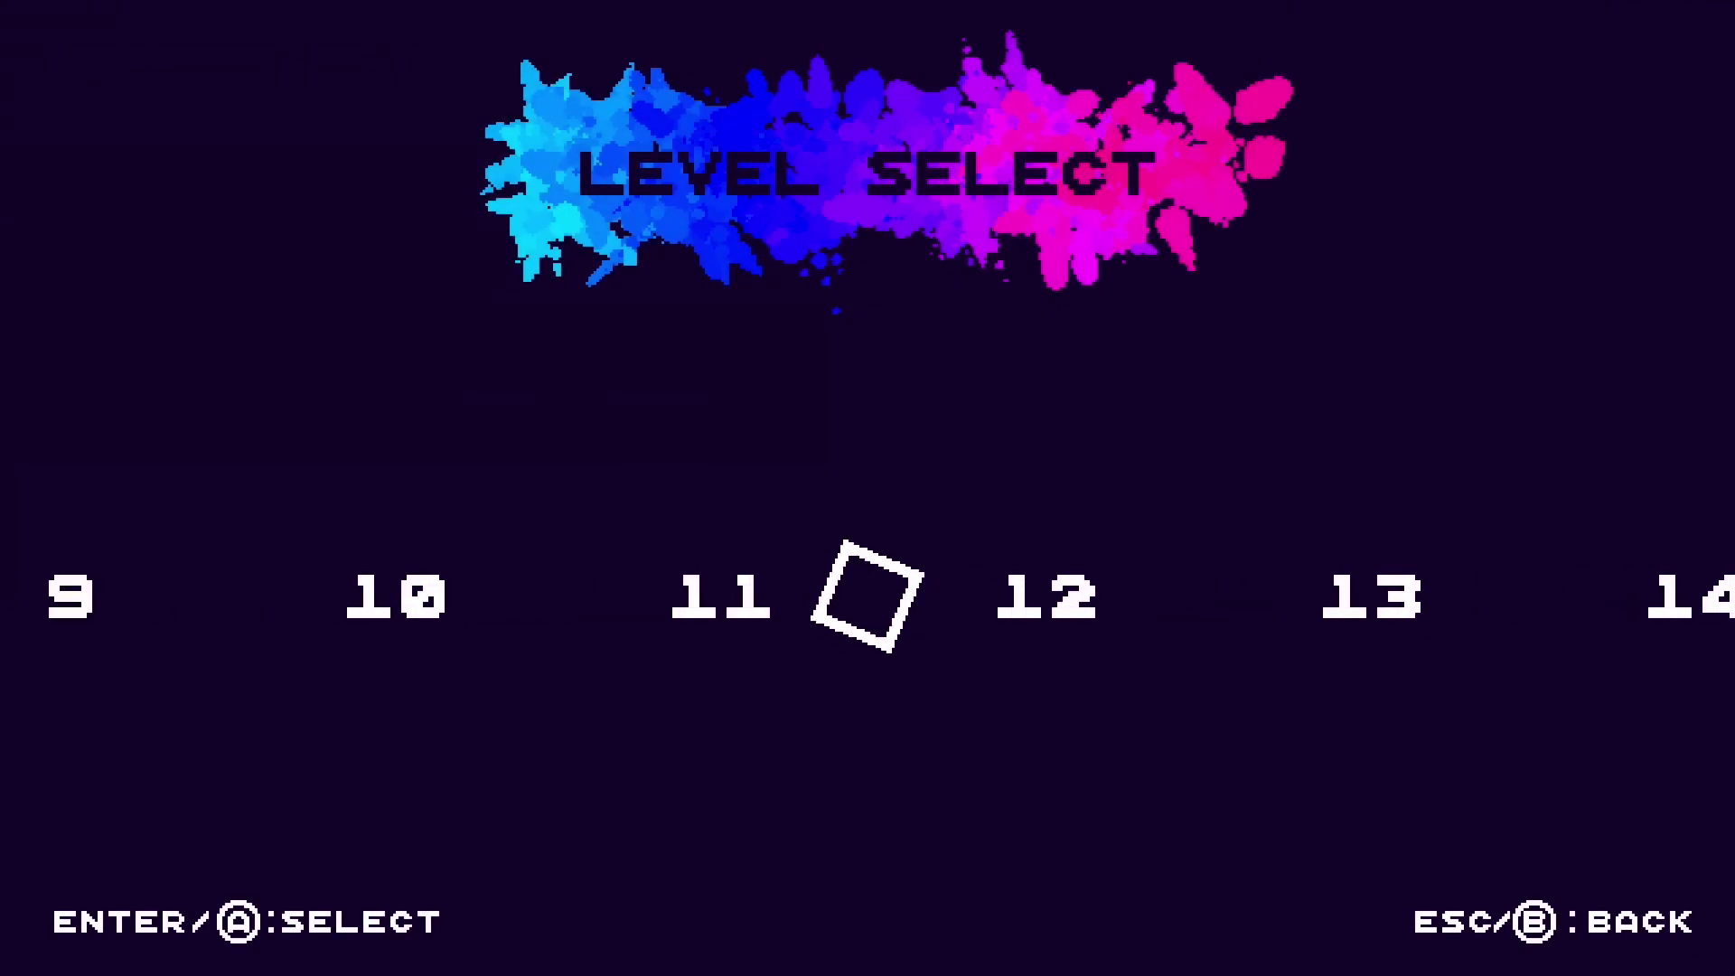
key(Left)
key(Left)
key(Left)
key(Left)
key(Left)
key(Left)
key(Left)
key(Left)
key(Left)
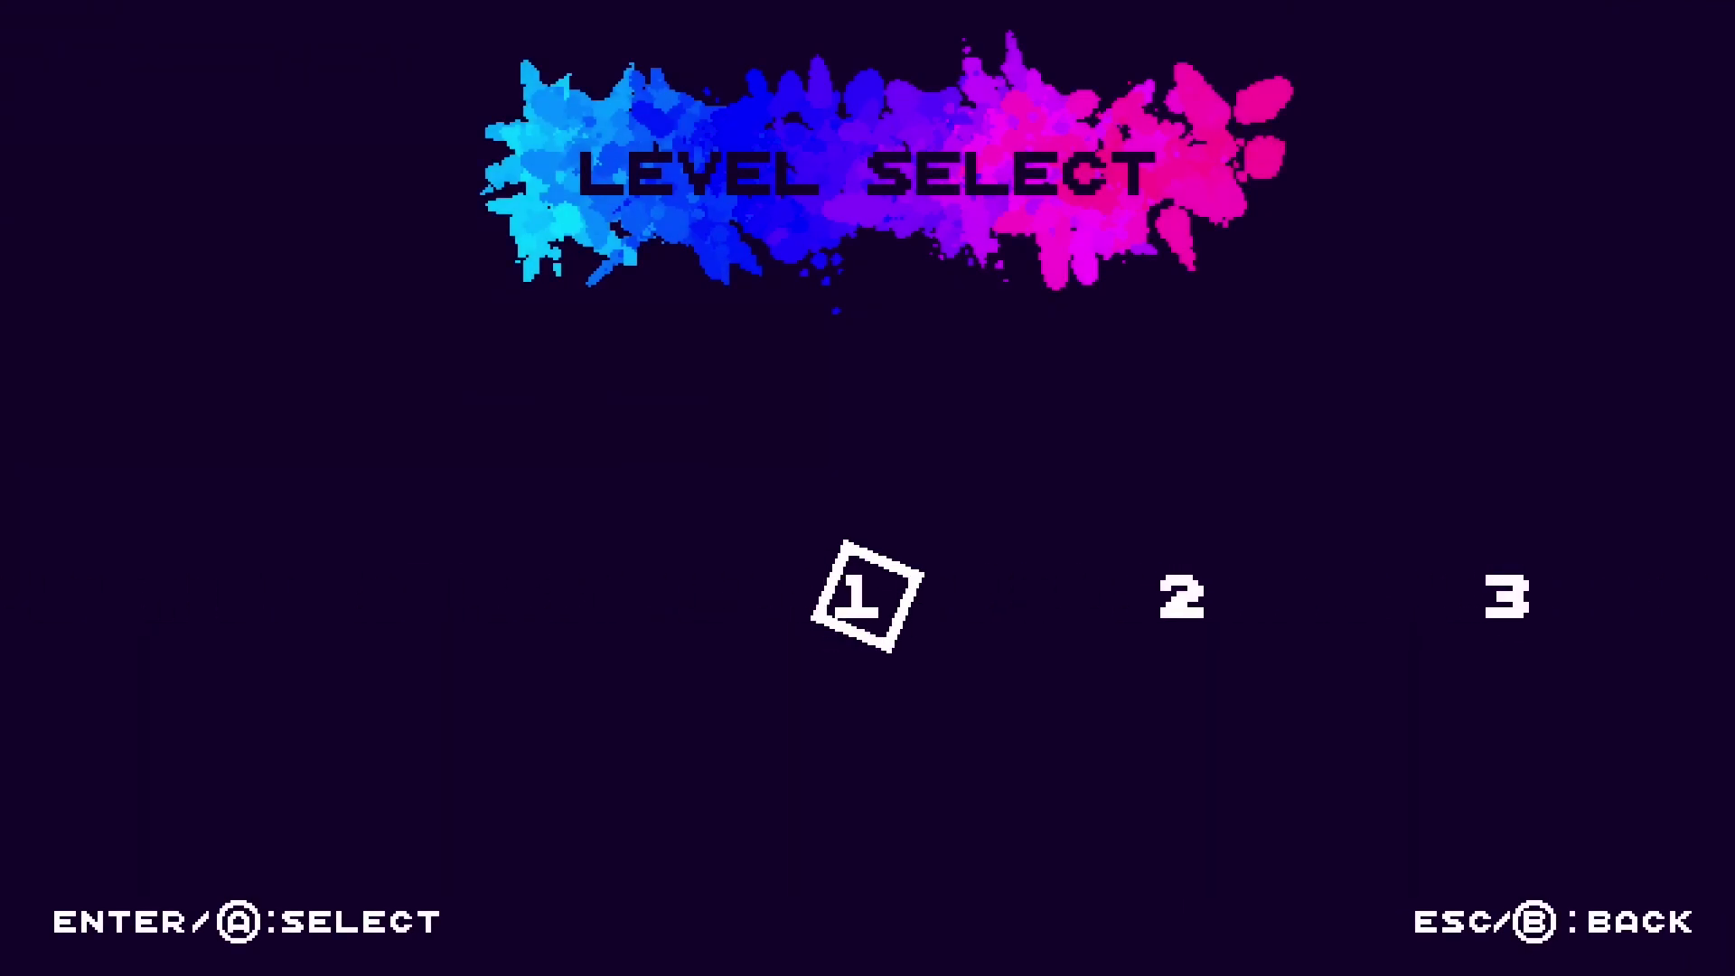
Pick level 1 from the Level Select list and start it
key(Return)
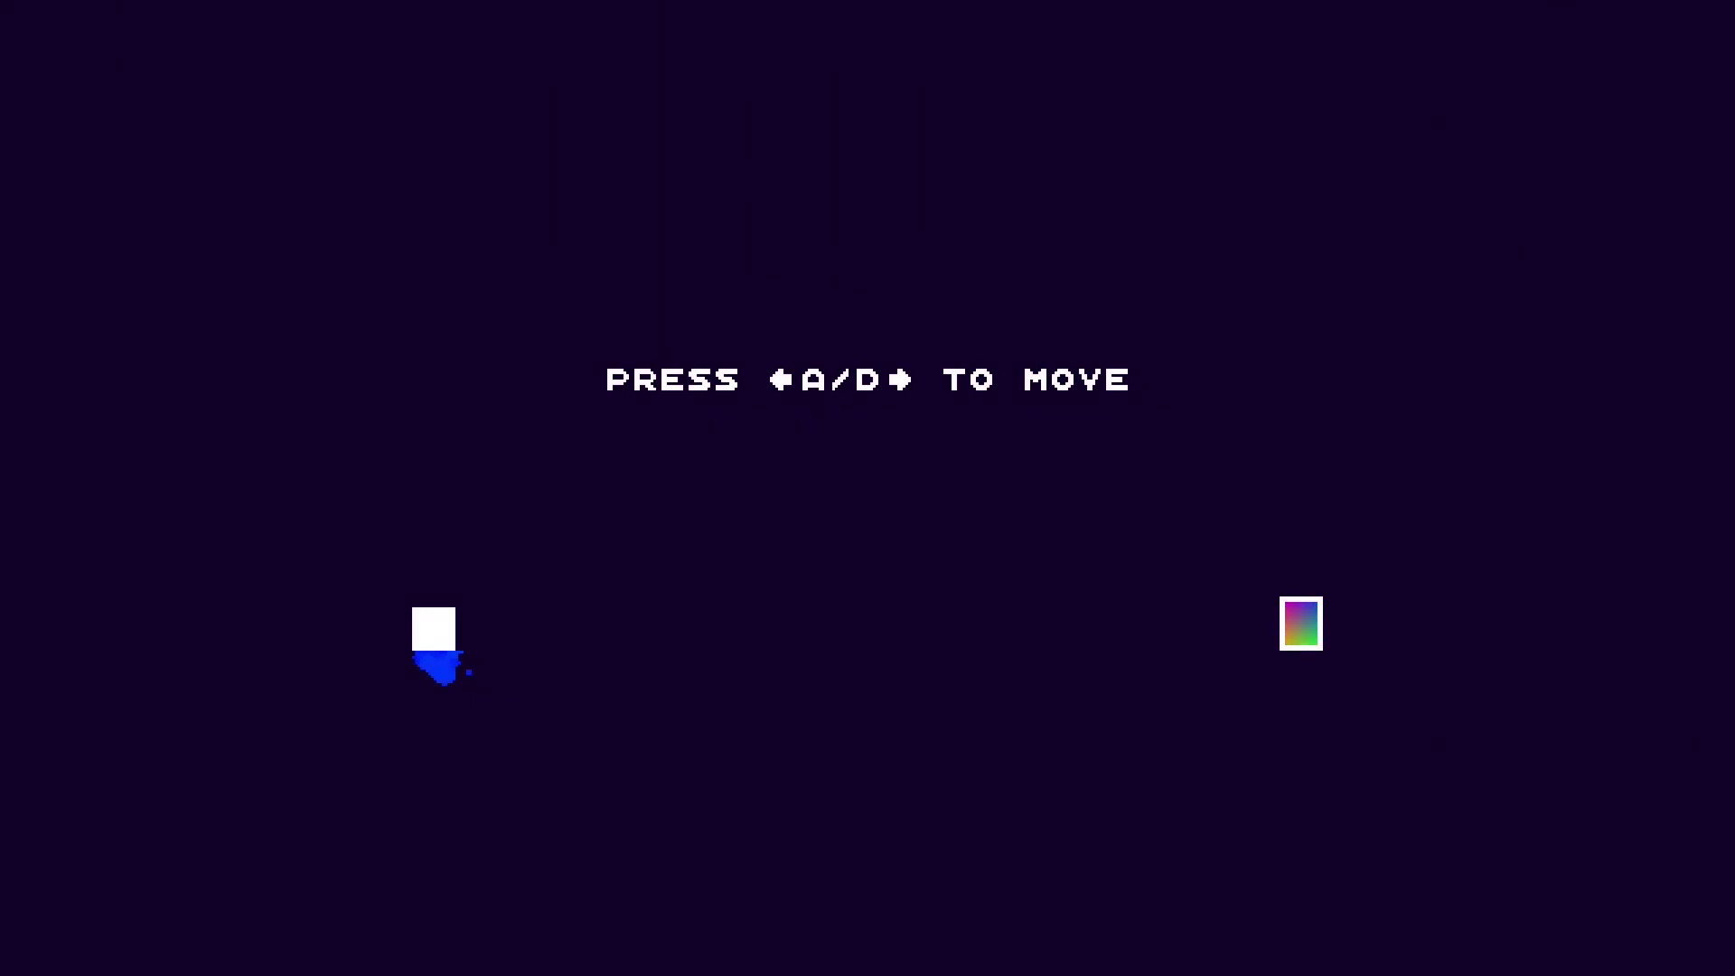
Jump to splash paint onto the floor, then run and jump right toward the far wall
key(space)
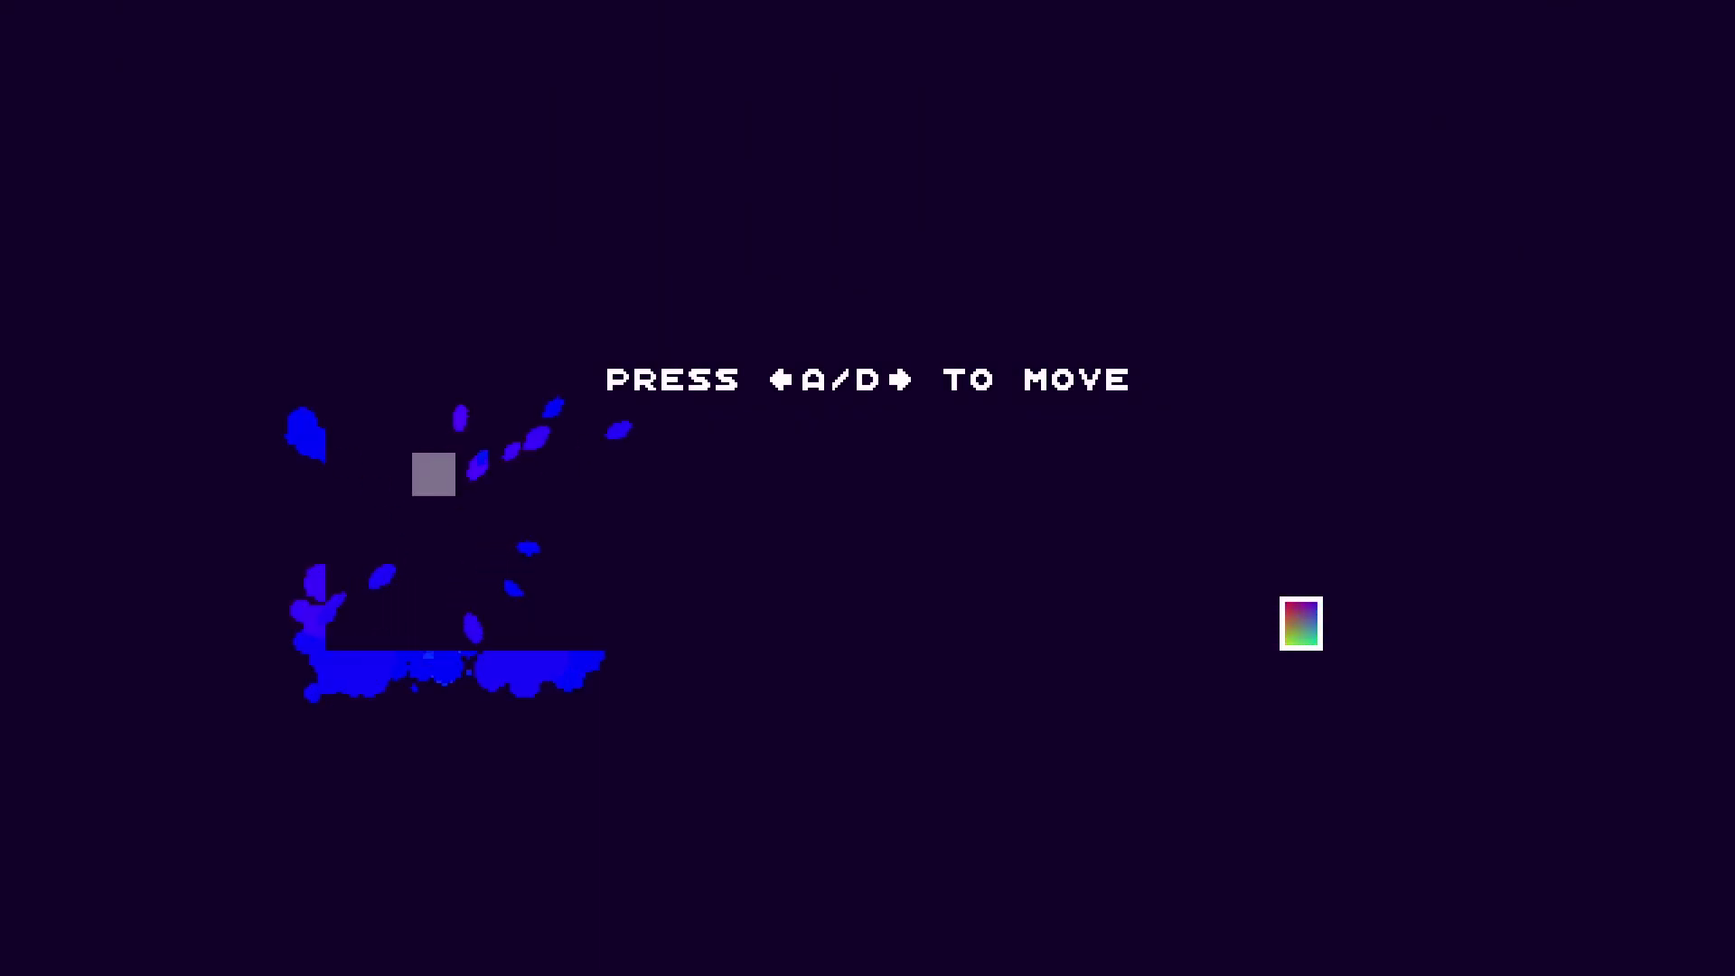
key(space)
key(d)
key(space)
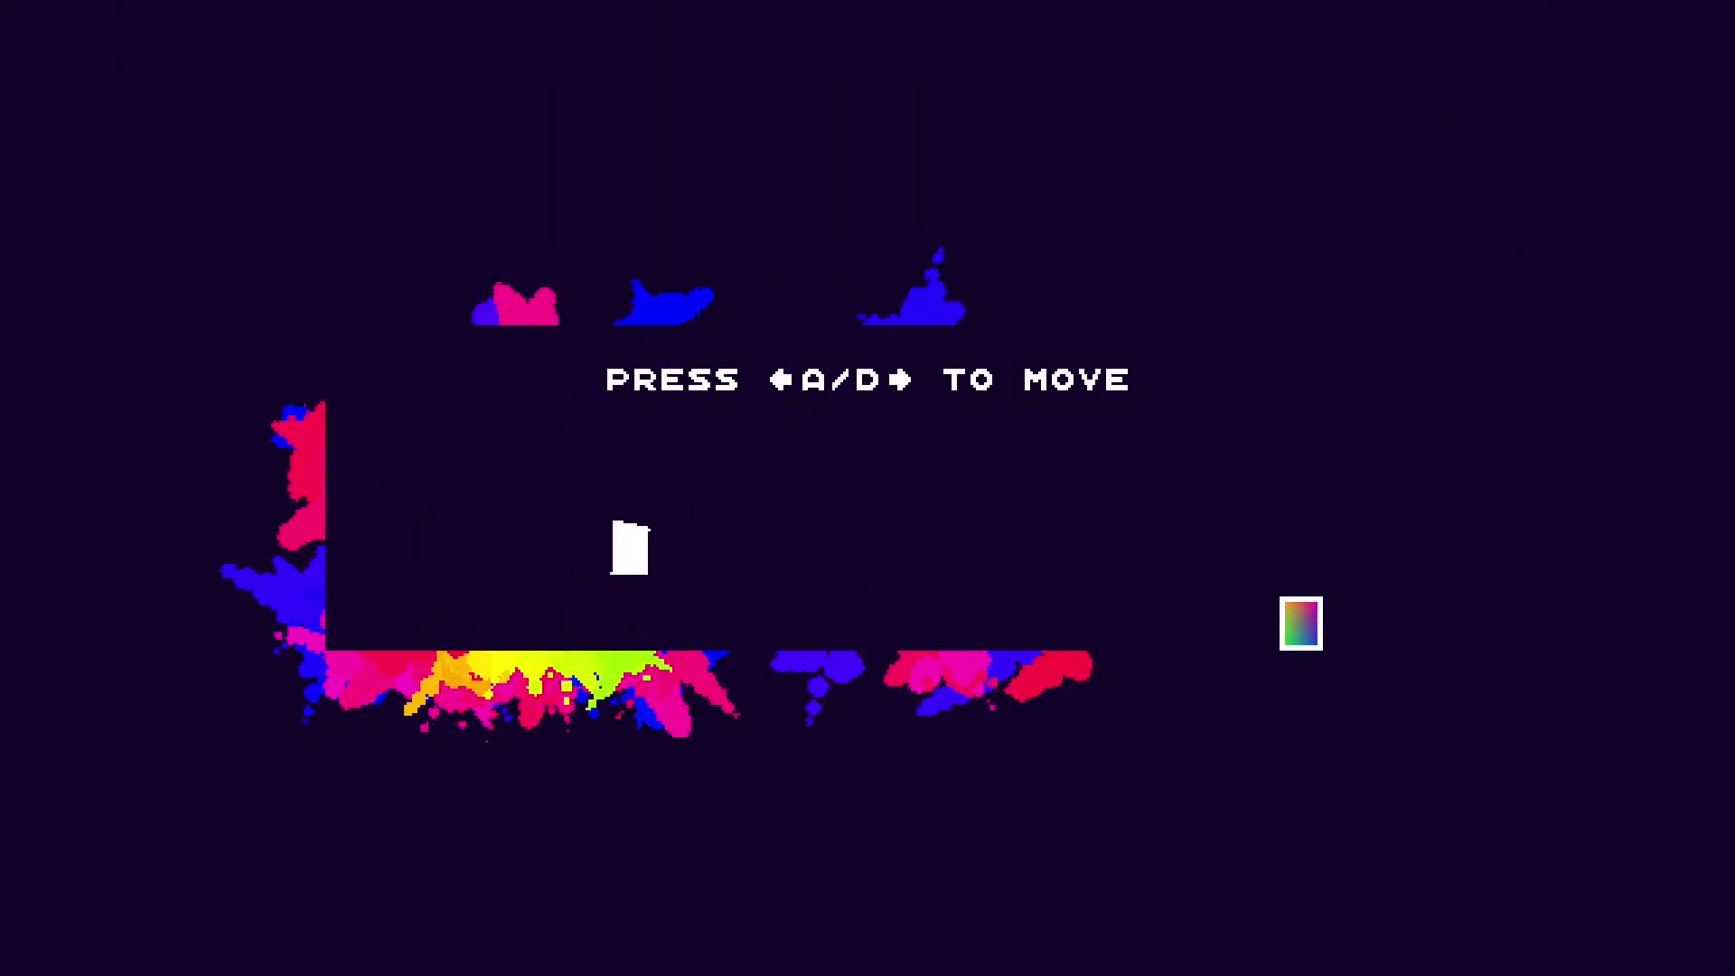
key(space)
key(a)
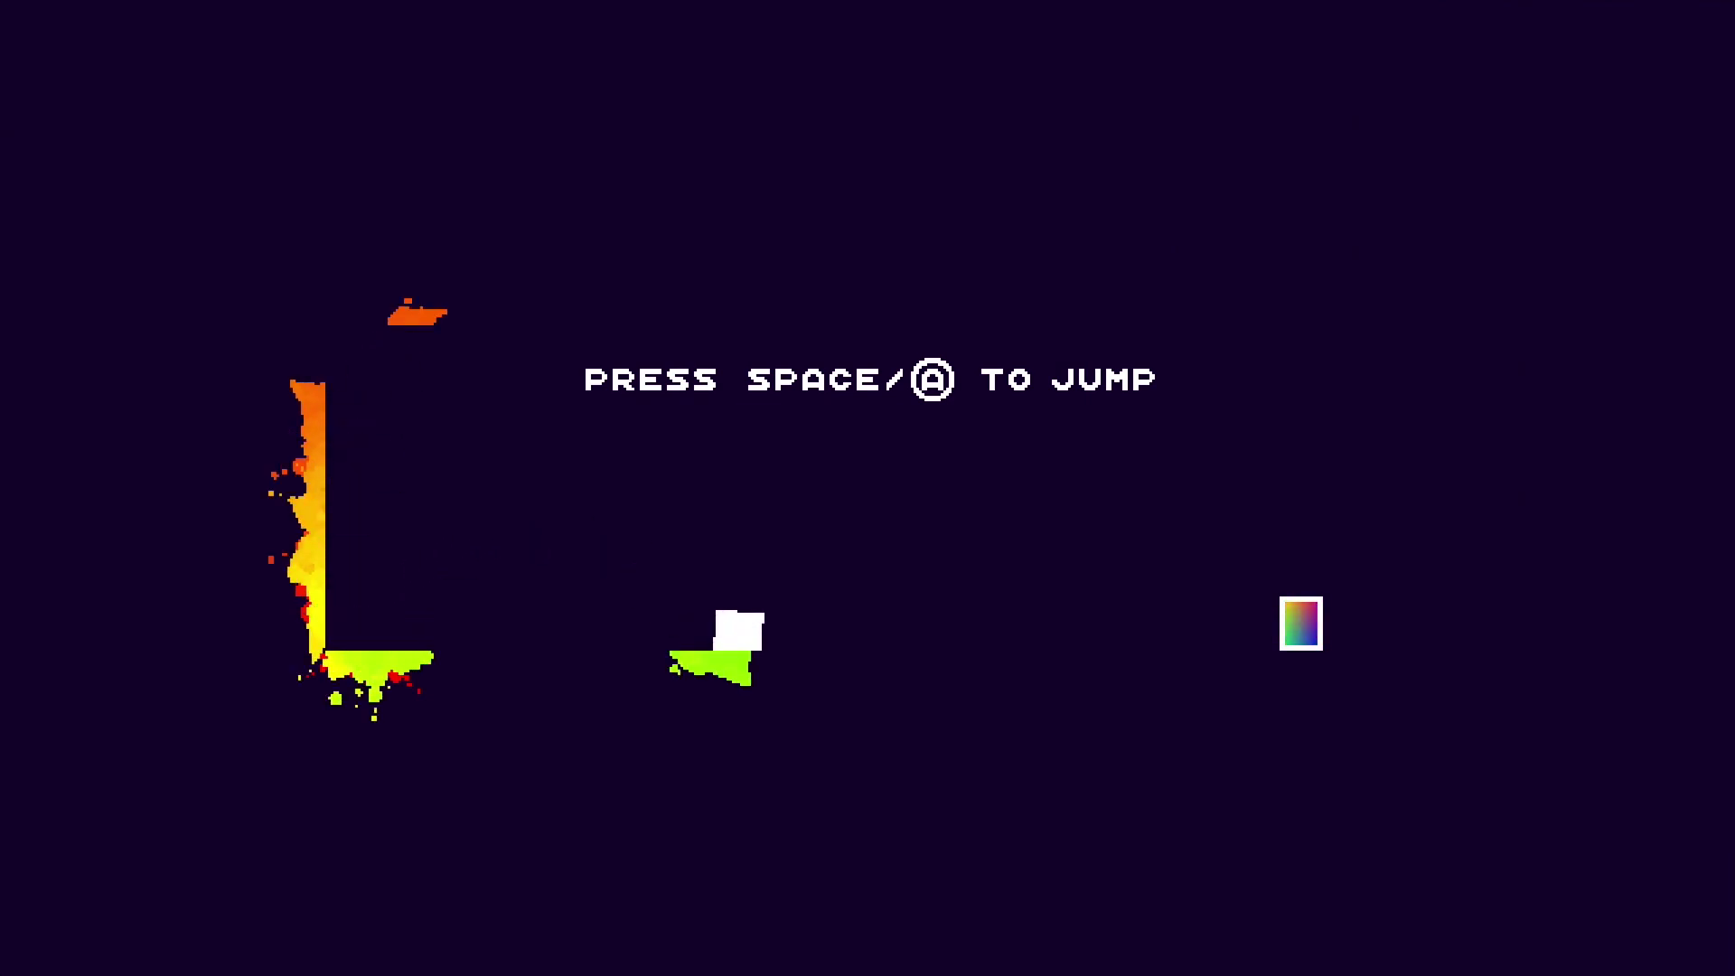
Jump across the gap to reveal the next level's platforms
key(space)
key(a)
key(d)
key(space)
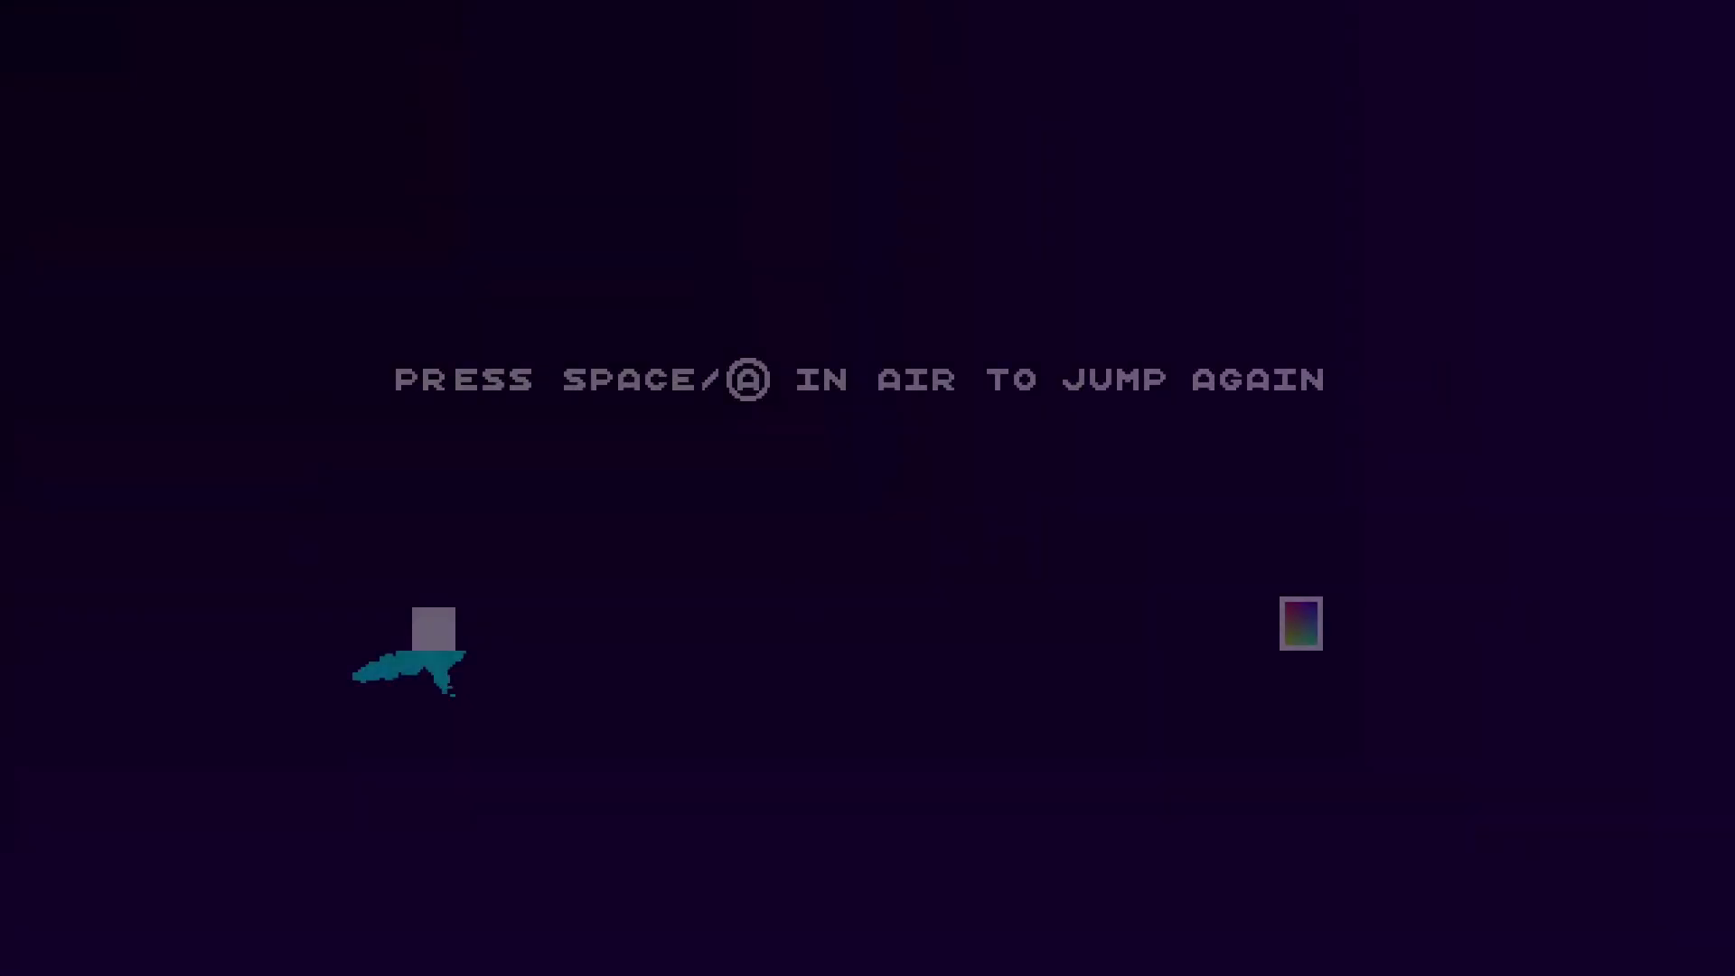
Hop right from the spawn point and double-jump onto the exit
key(space)
key(d)
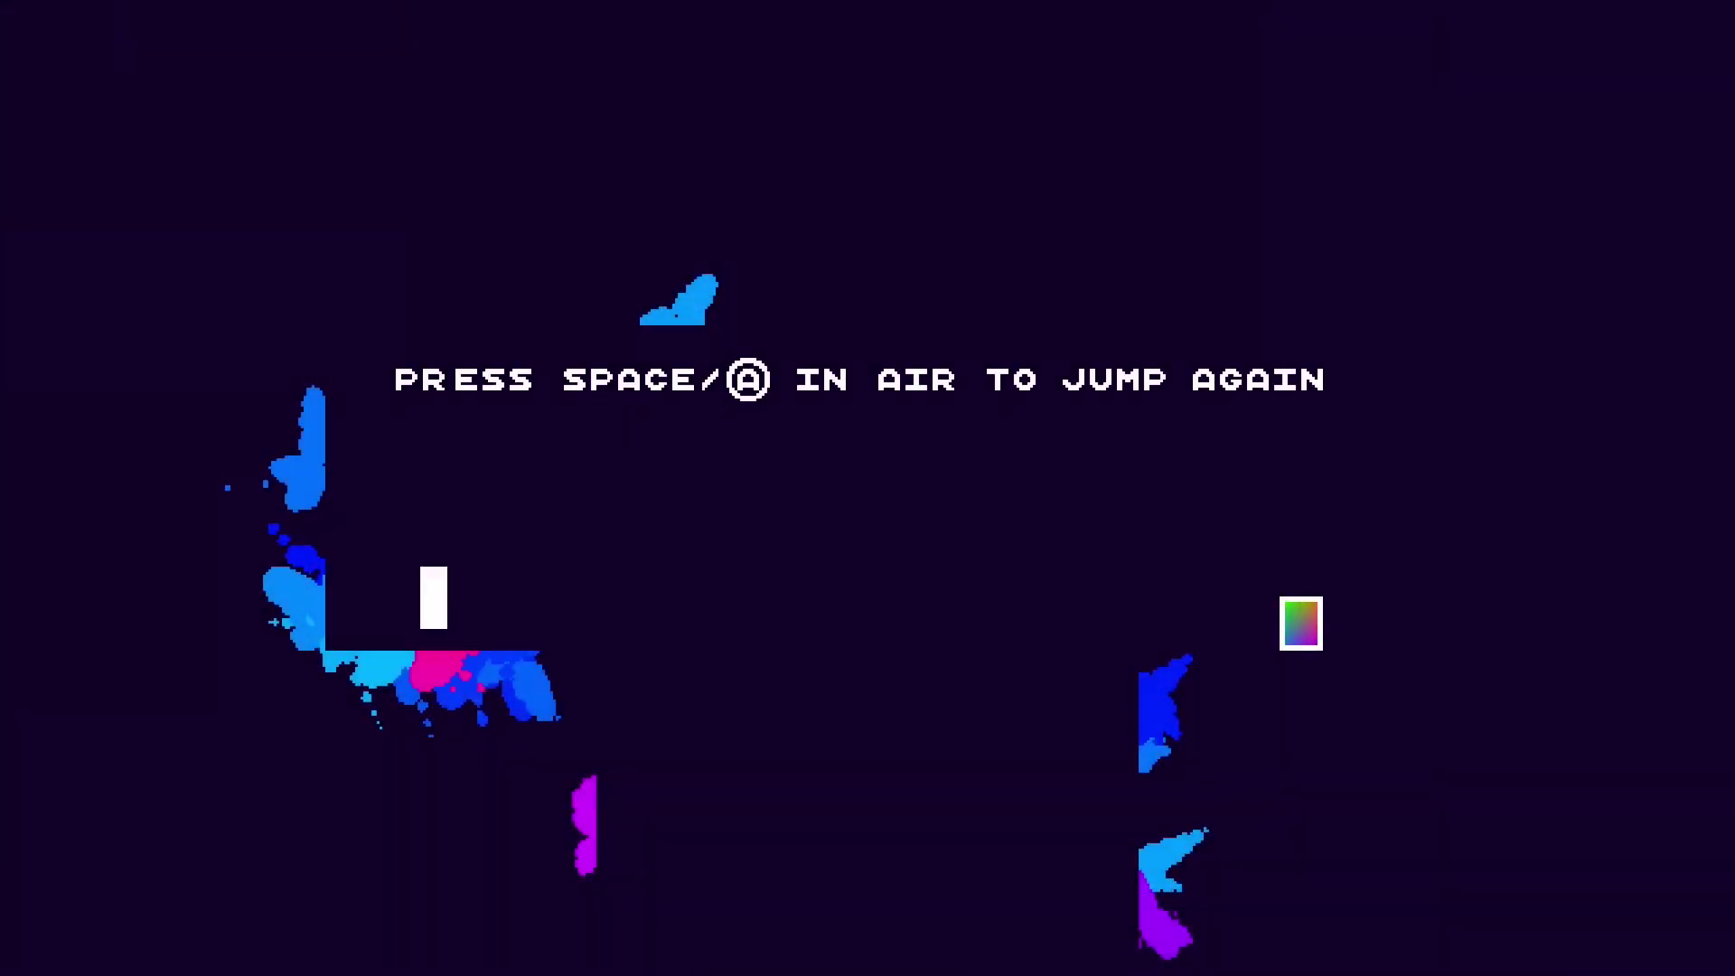
key(d)
key(space)
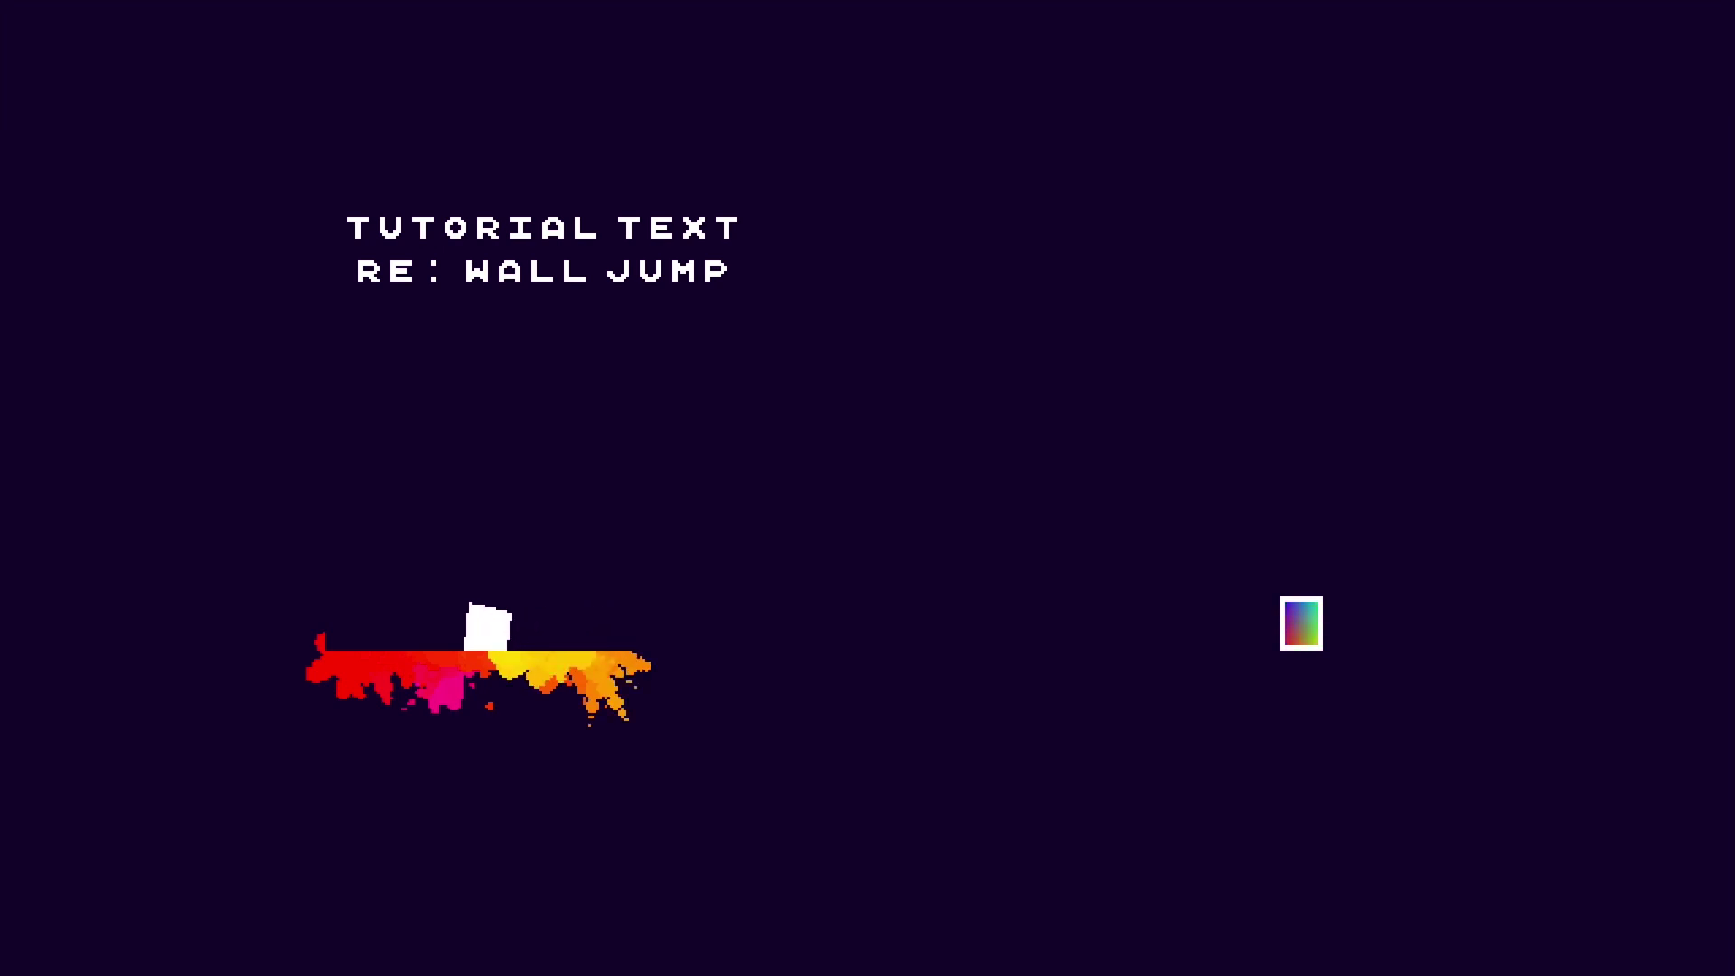
Wall-jump between the left and right walls, then leap onto the right platform
key(a)
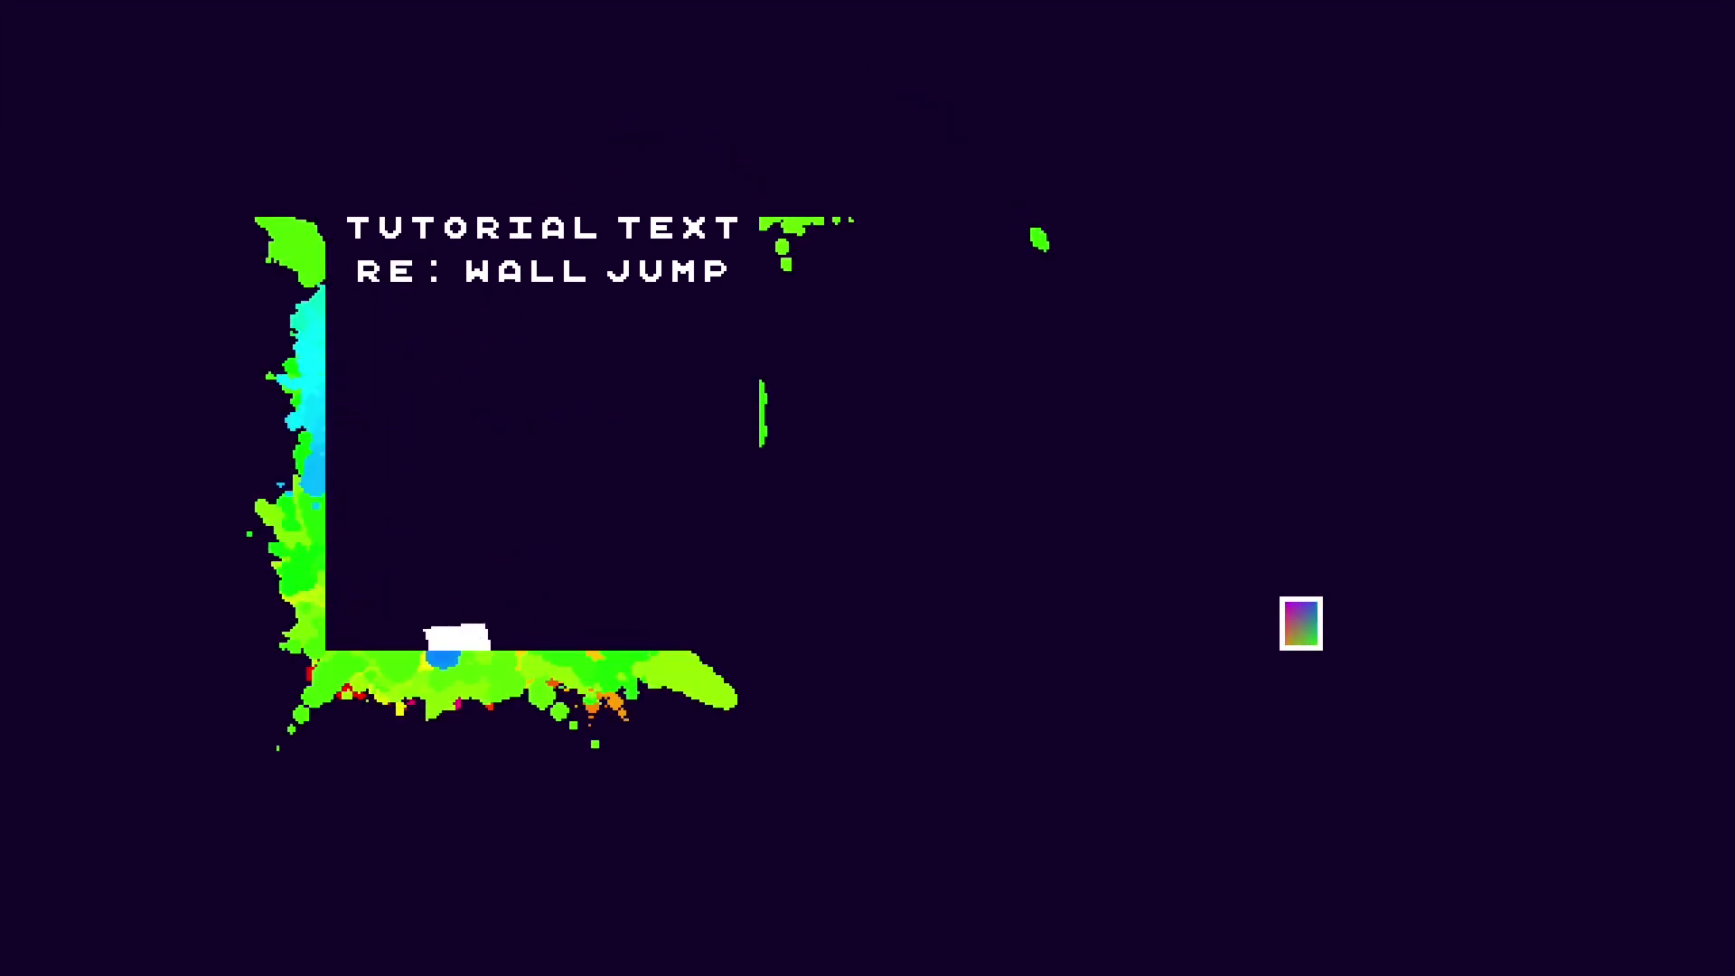
key(d)
key(space)
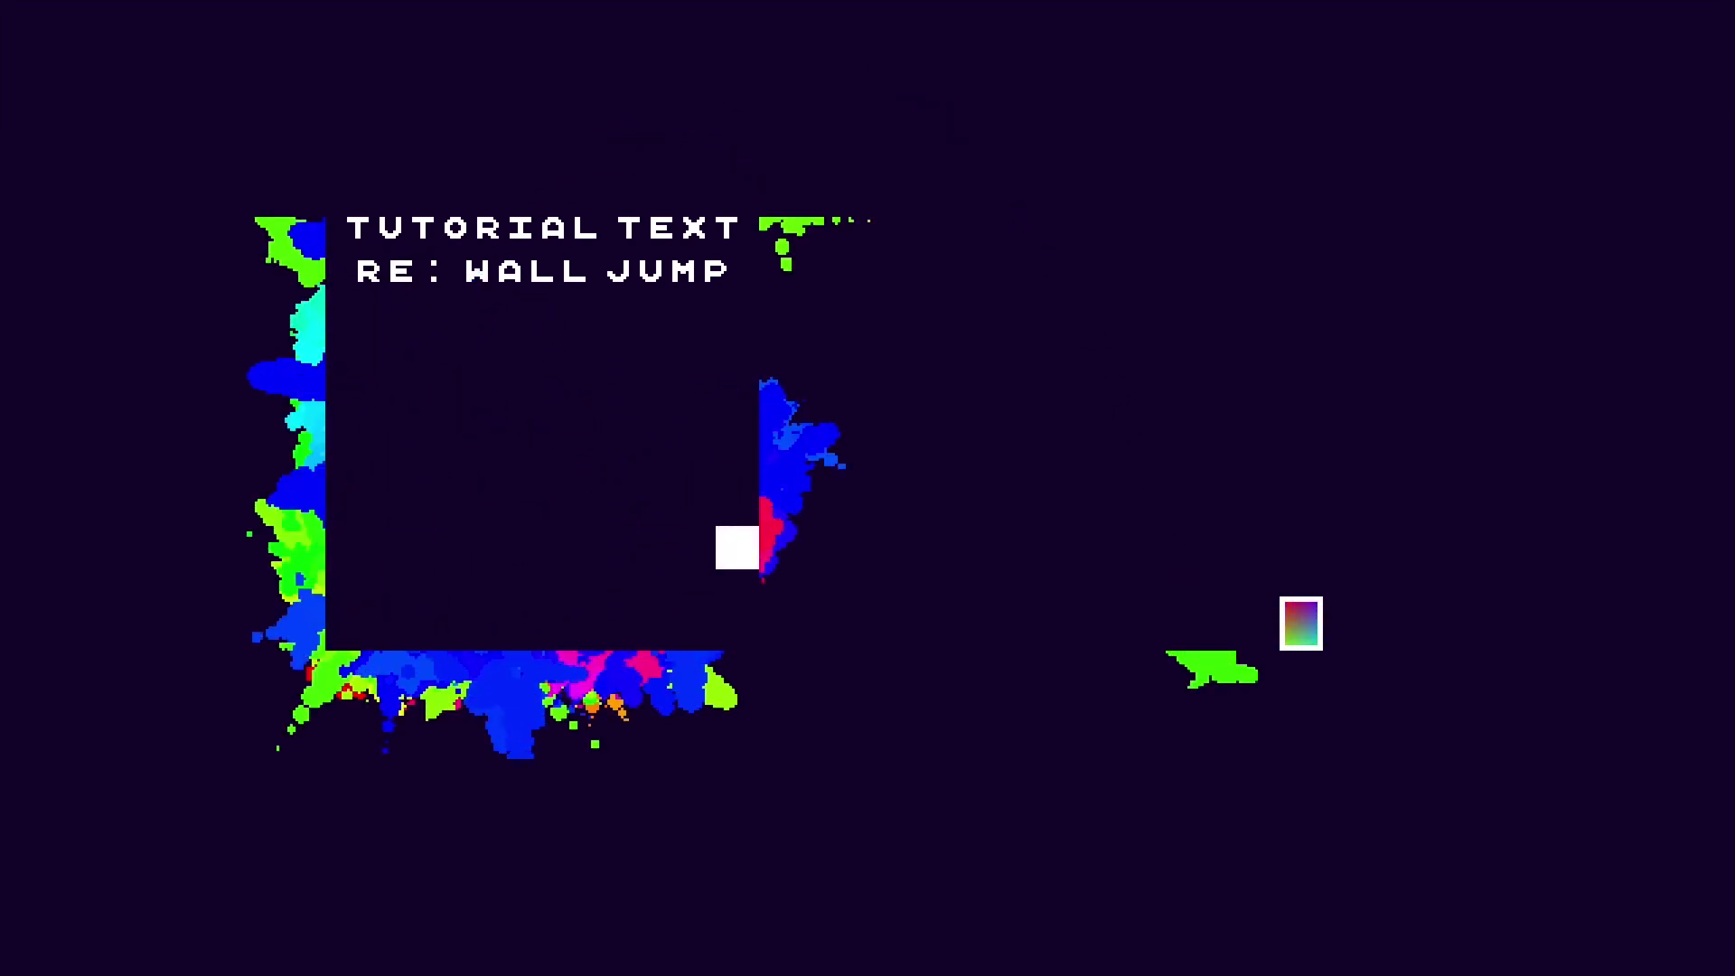
key(space)
key(space)
key(d)
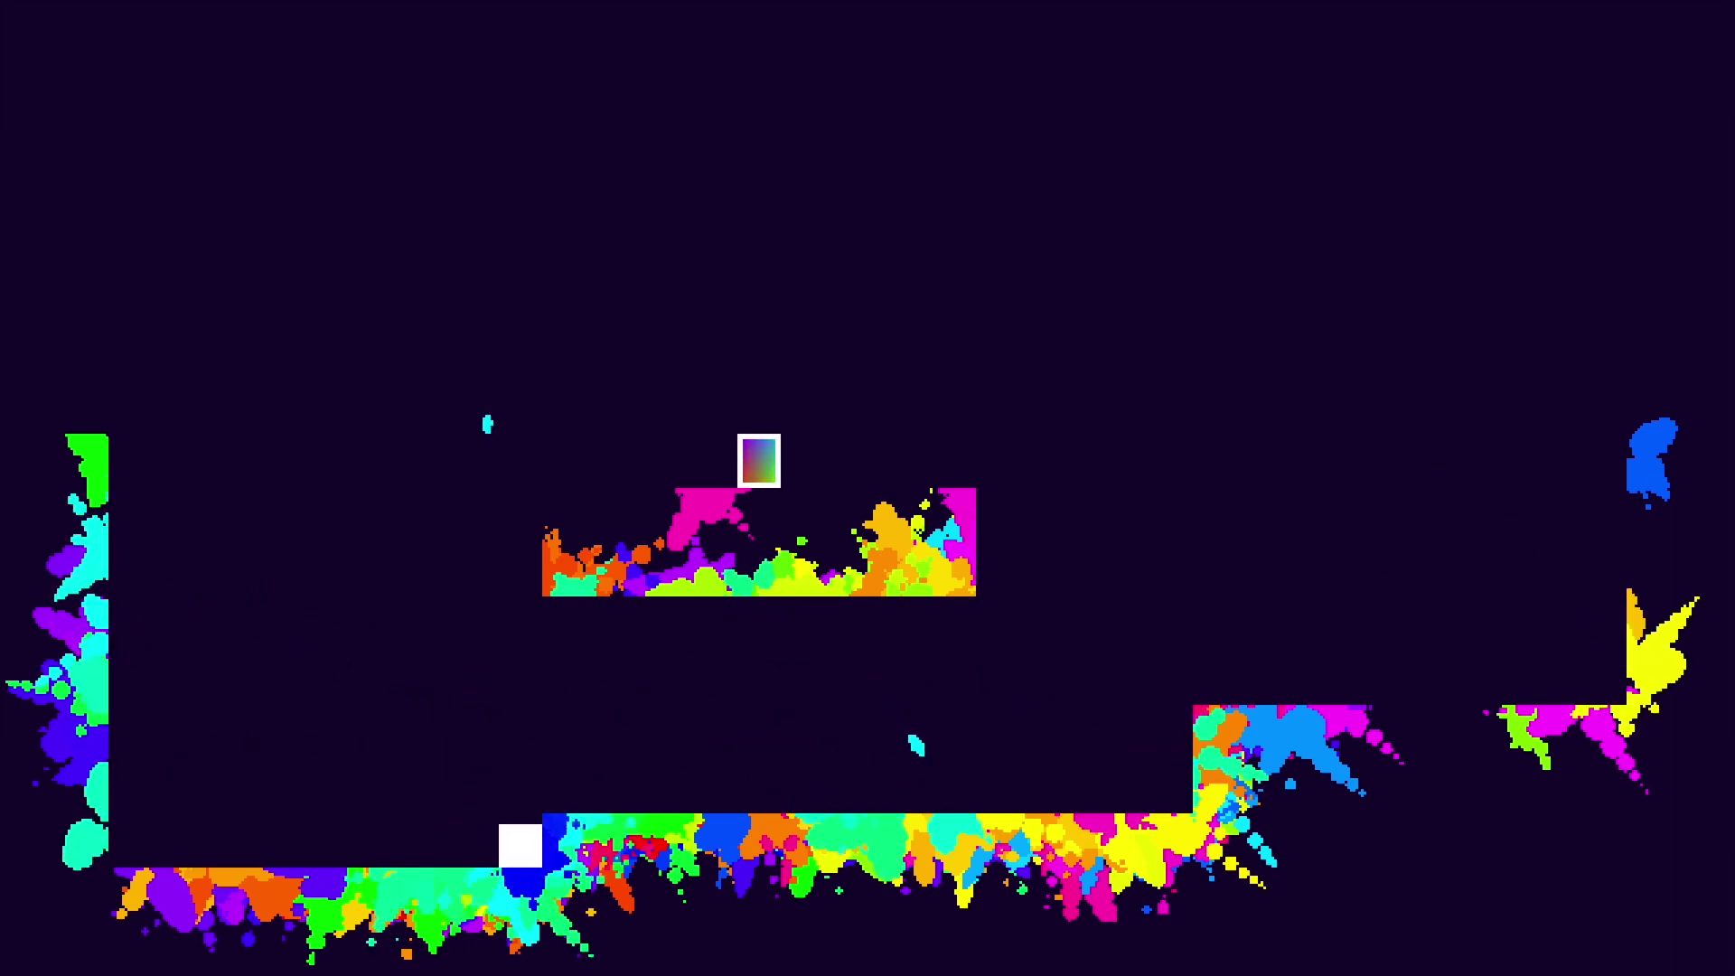
Climb onto the higher right platform, dropping back to the lower floor to jump again
key(space)
key(d)
key(space)
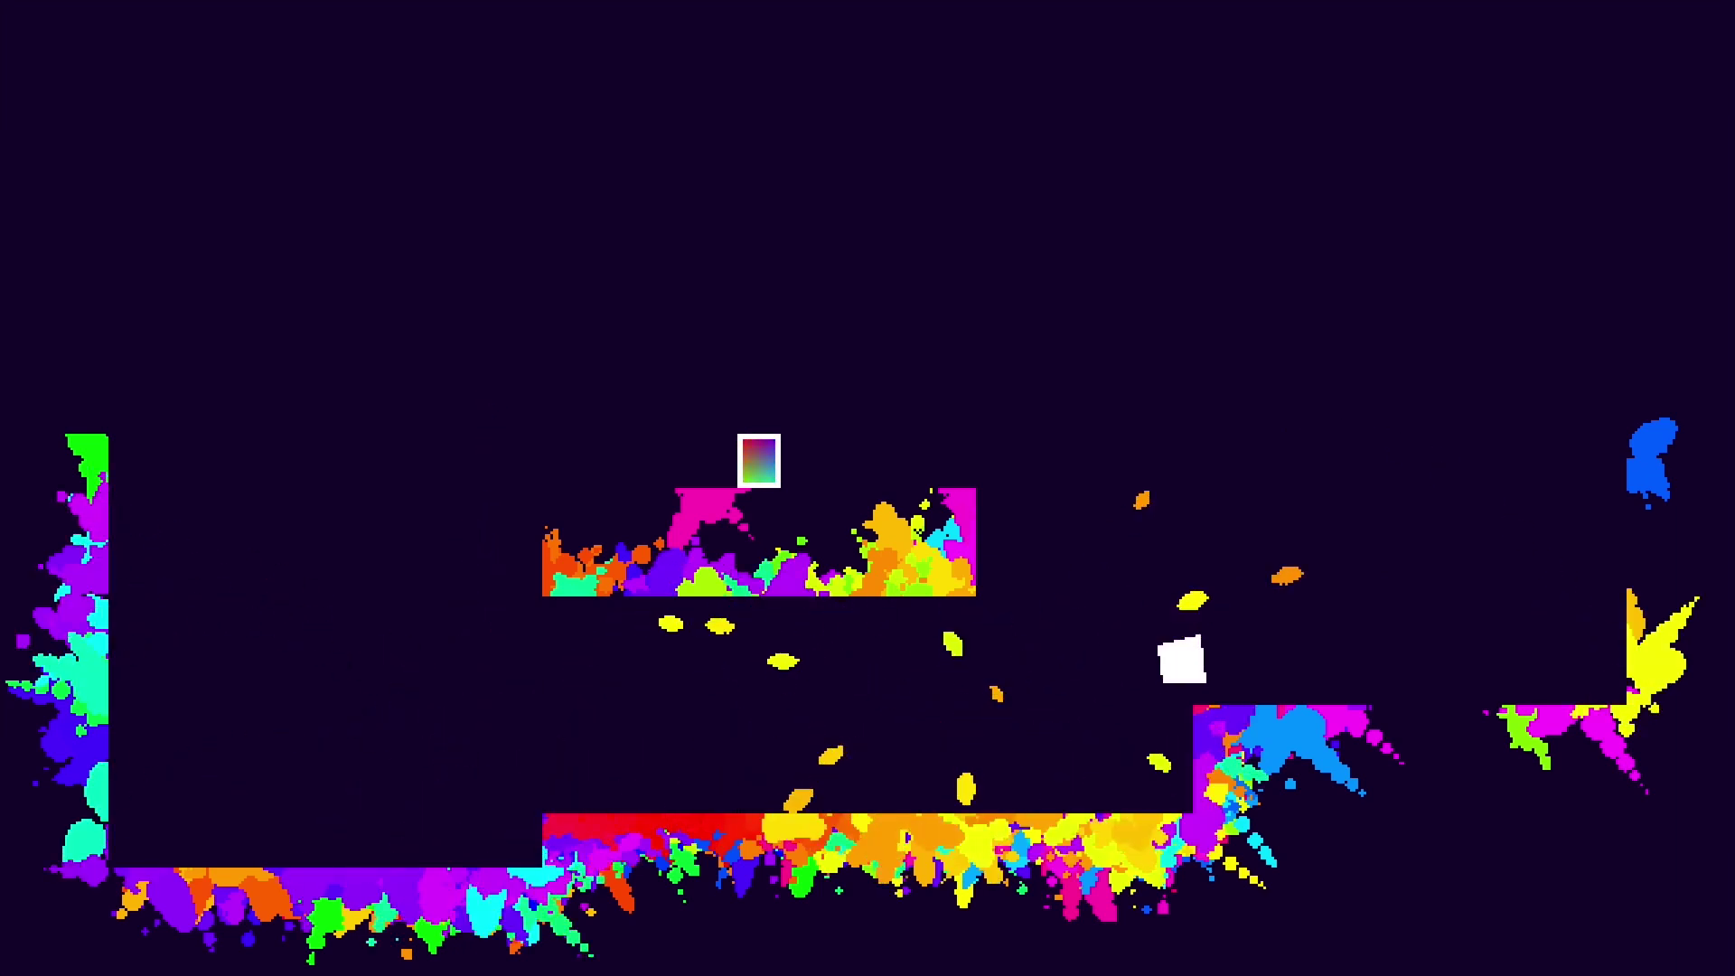
key(a)
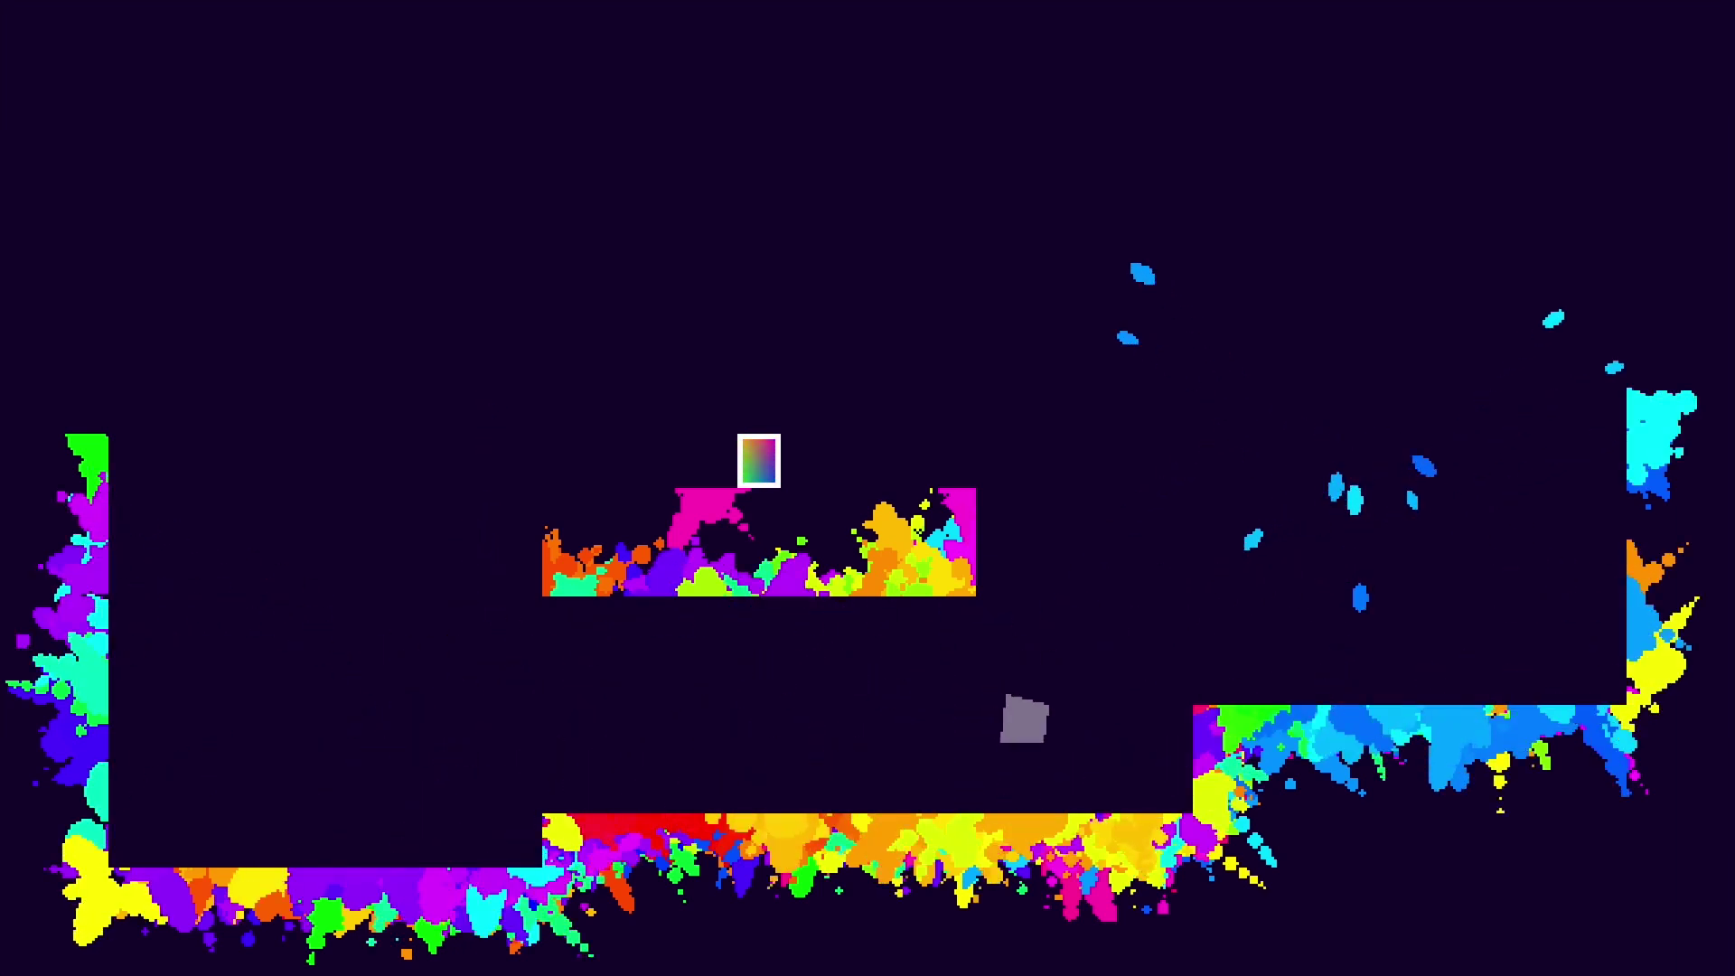
key(space)
key(d)
key(a)
key(space)
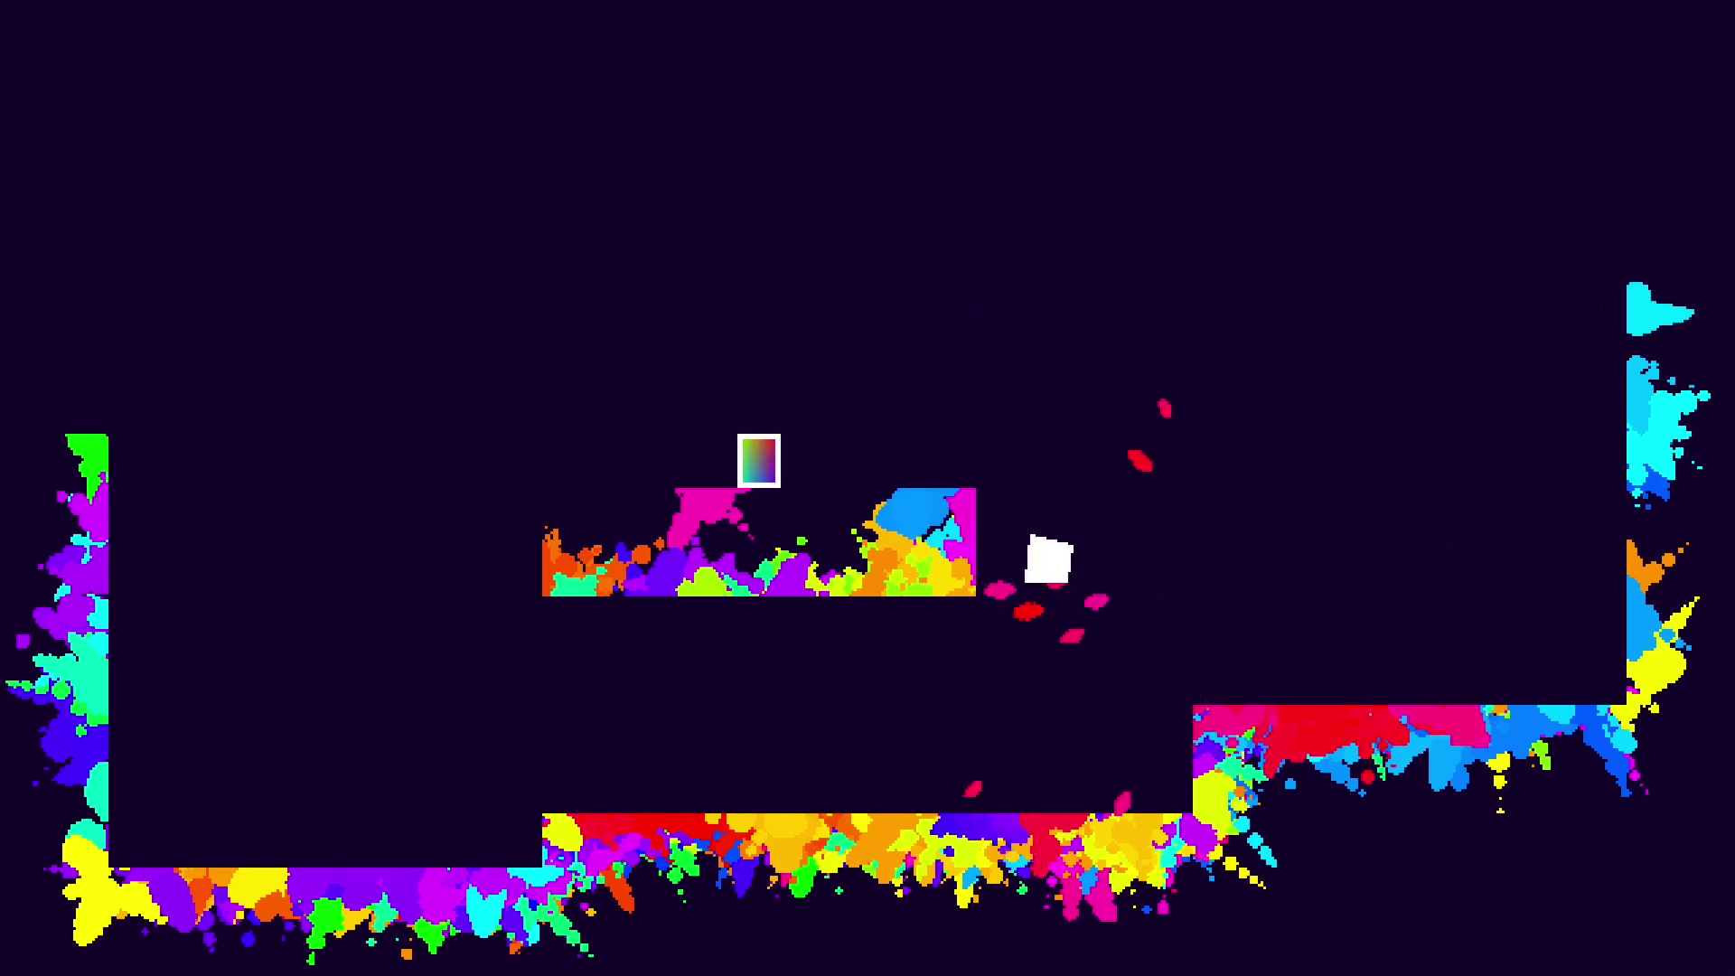
key(space)
key(d)
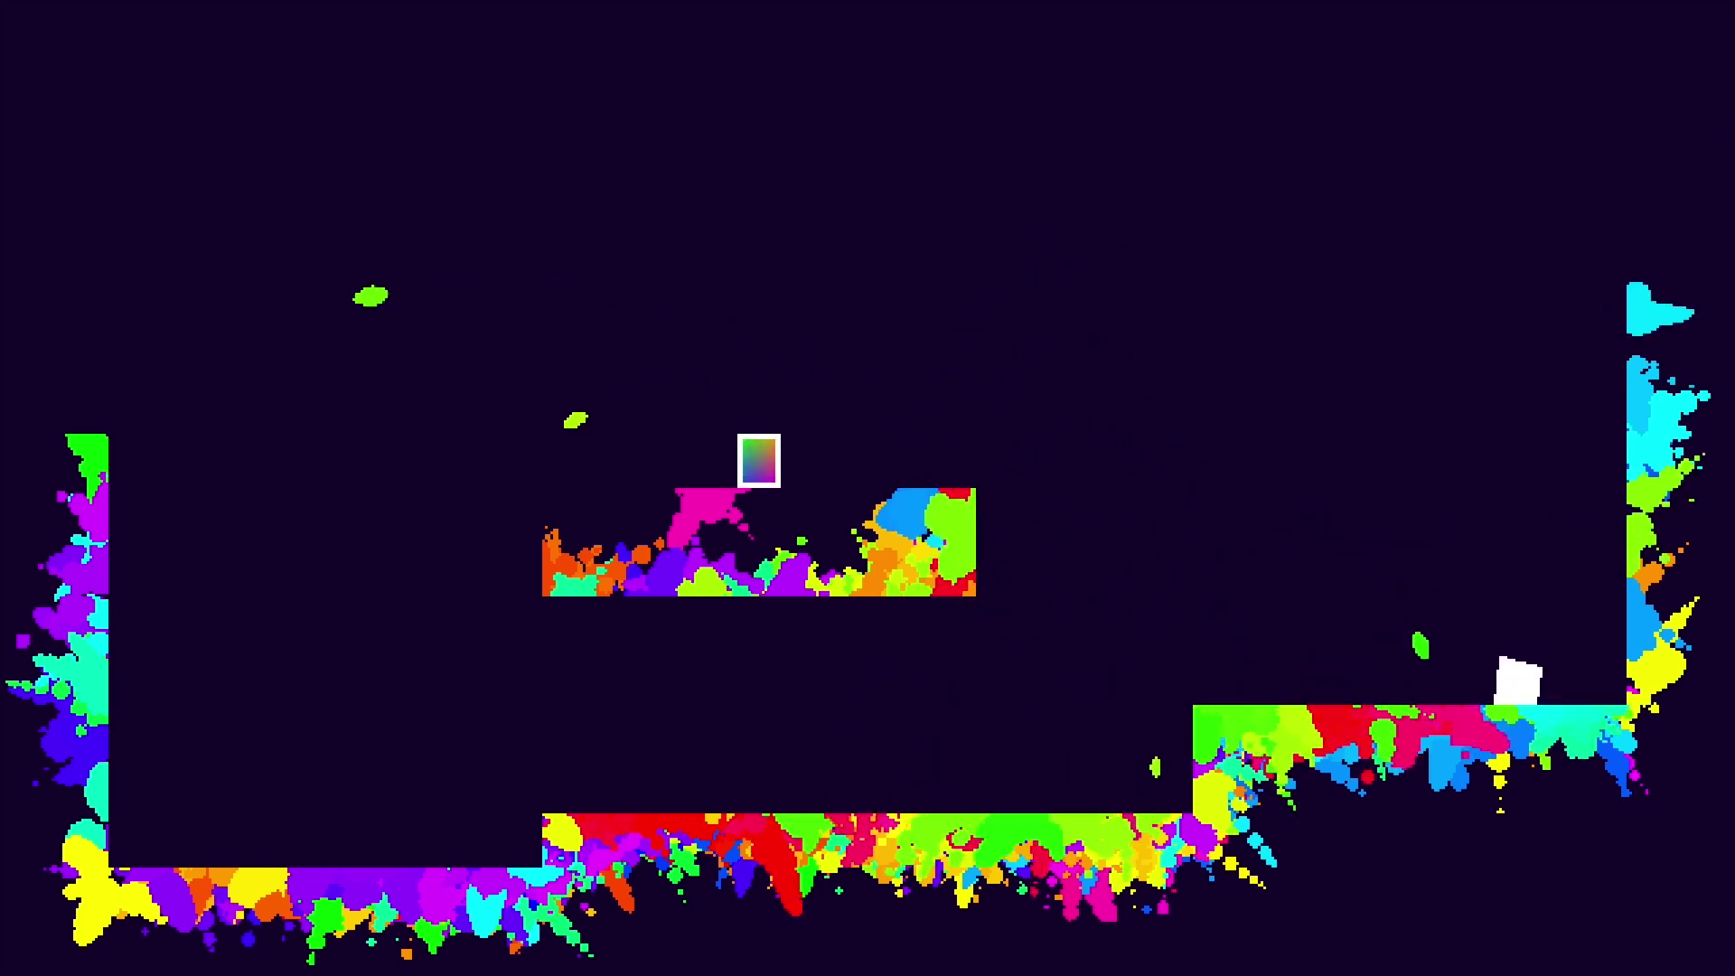
Drop to the lower floor, then jump up the middle block and land on its exit
key(a)
key(space)
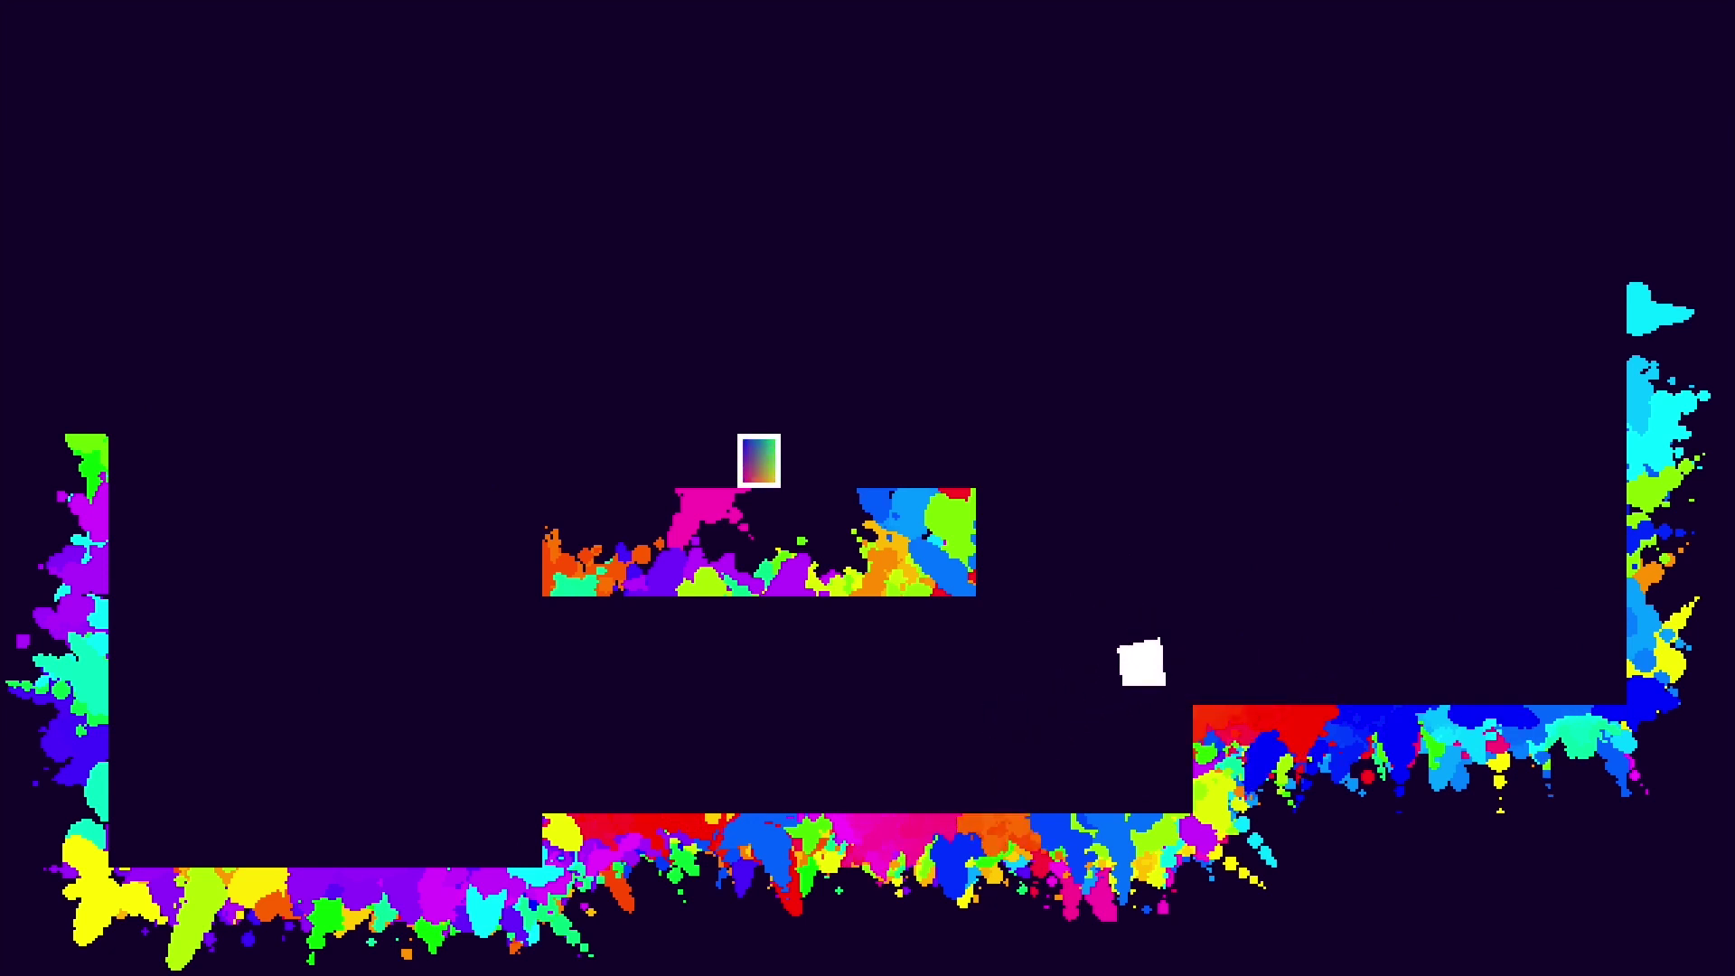
key(space)
key(a)
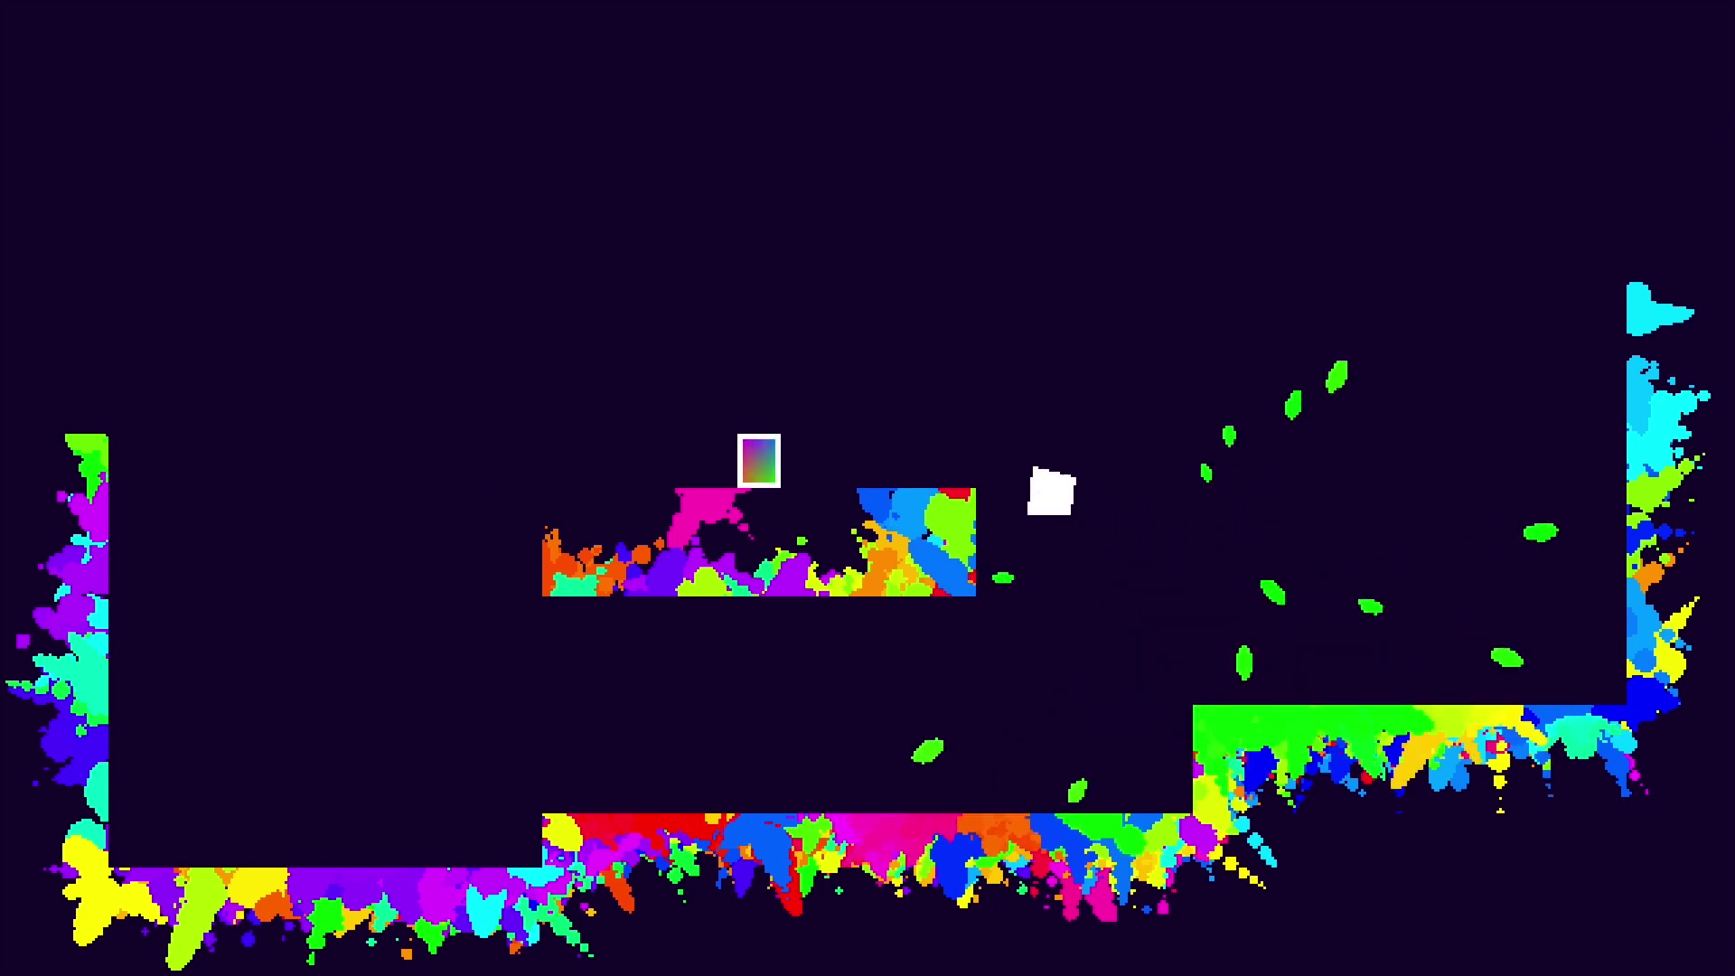
key(space)
key(d)
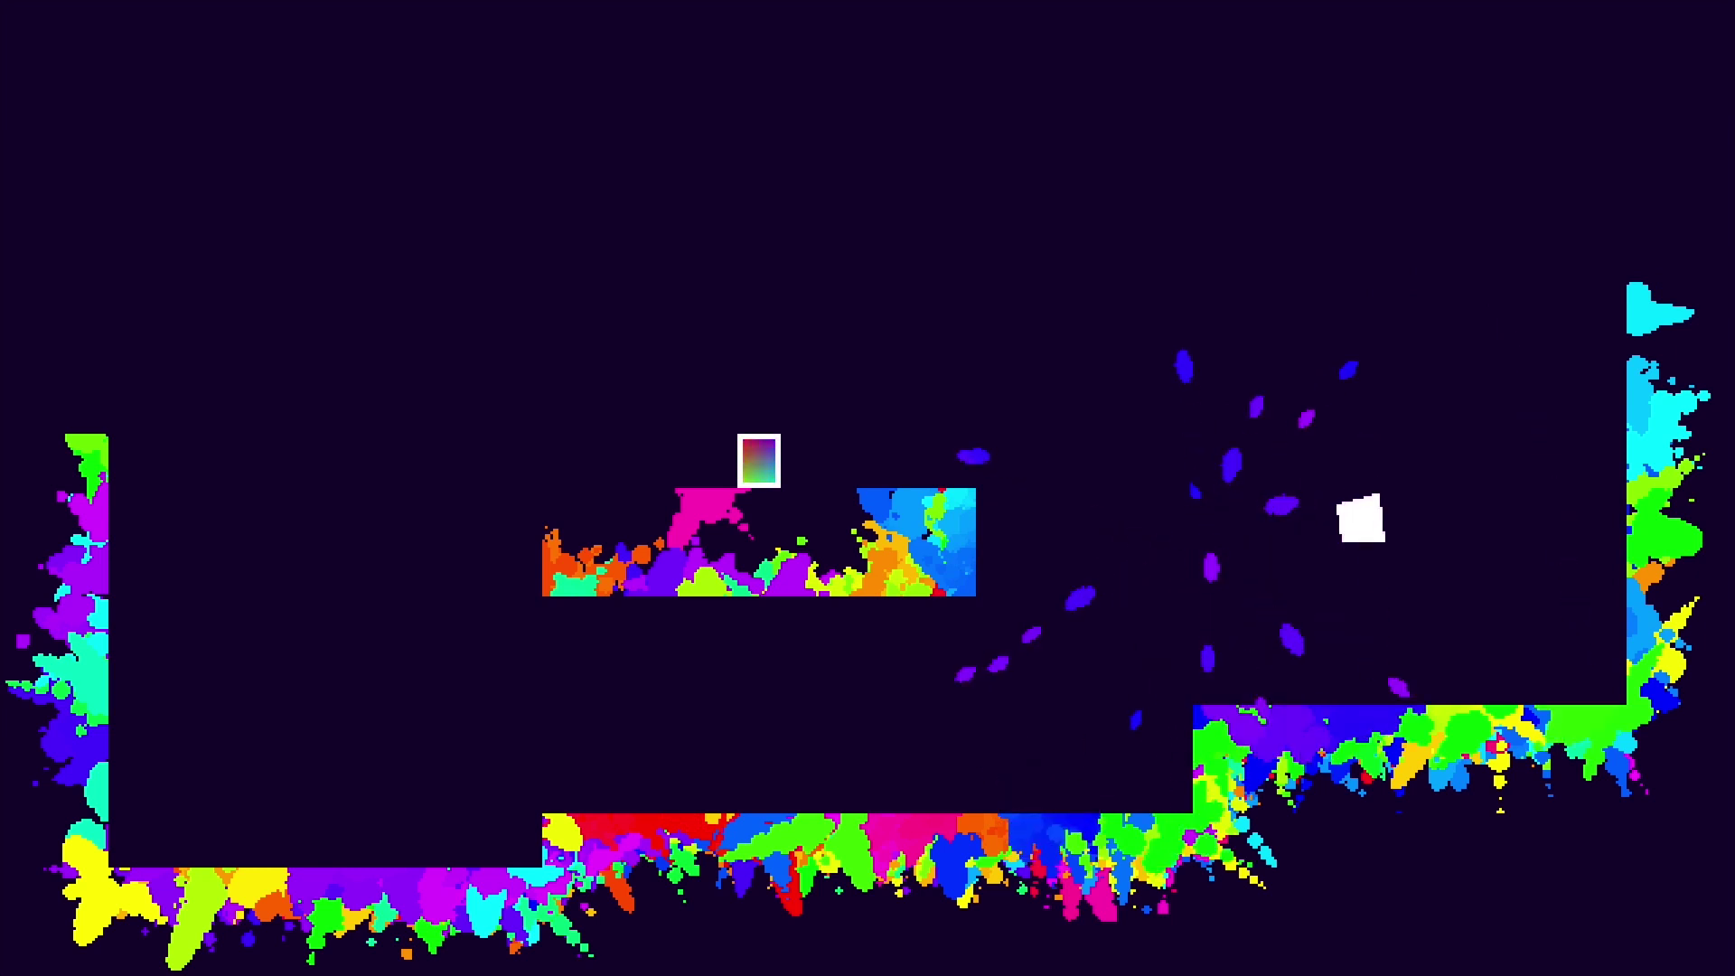
key(space)
key(a)
key(space)
key(a)
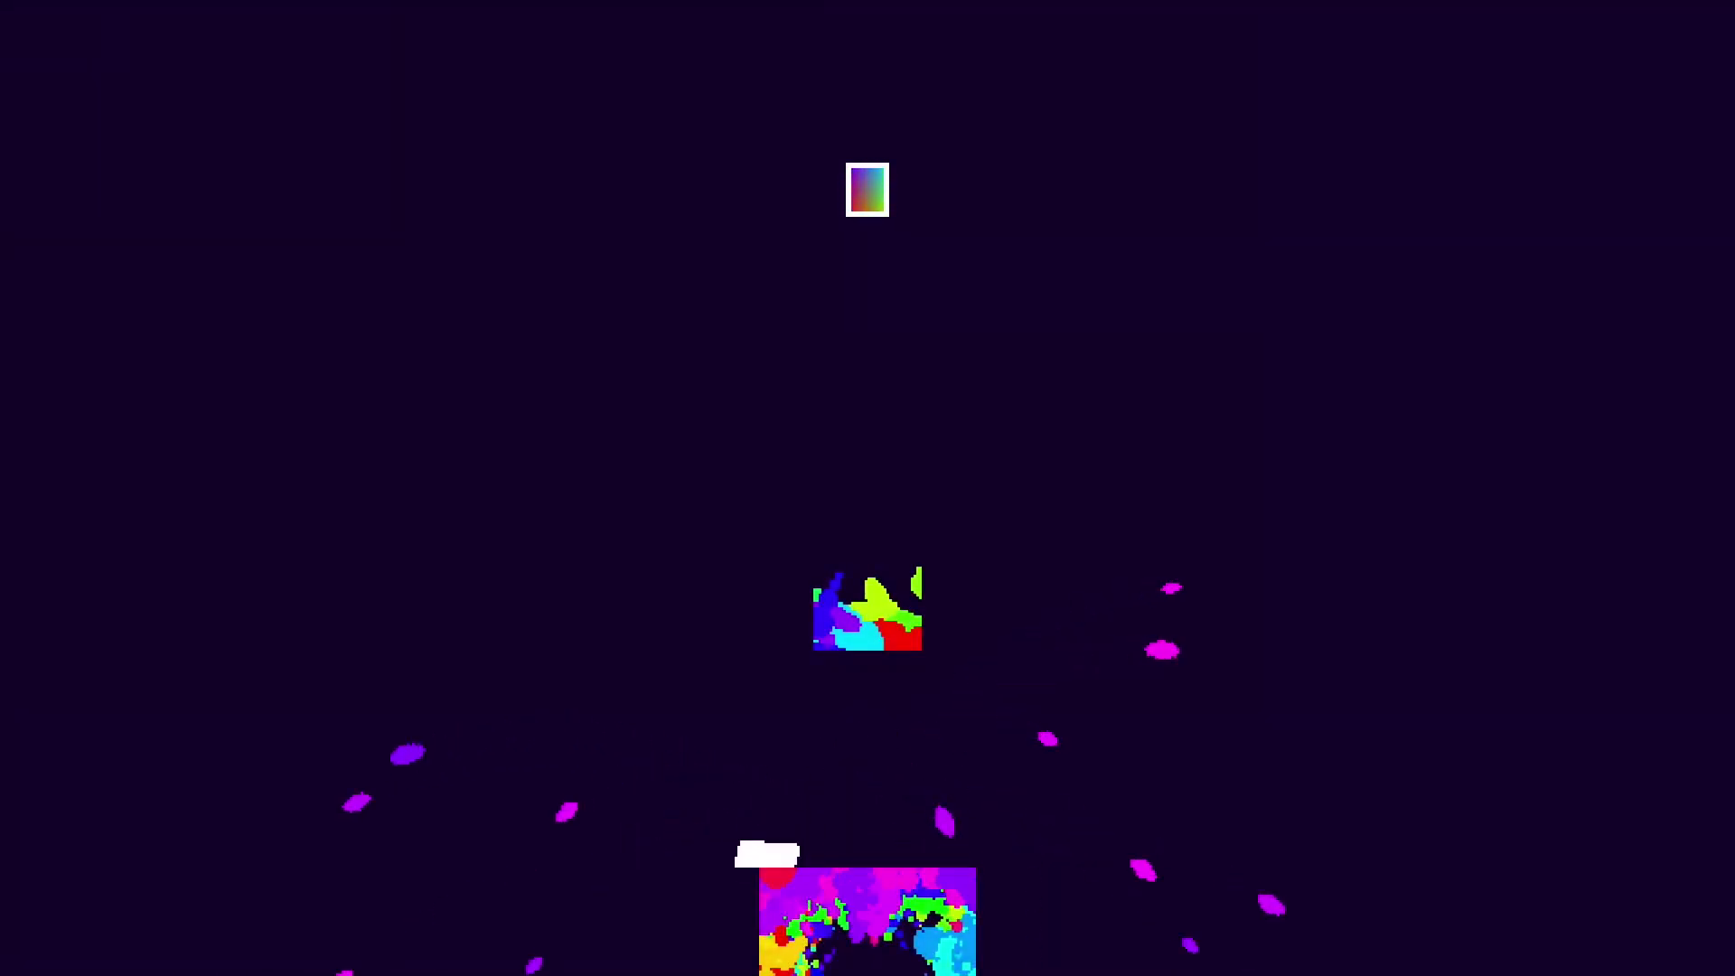
Jump up the small floating blocks toward the top exit, repeatedly jumping to repaint a ledge
key(space)
key(d)
key(a)
key(space)
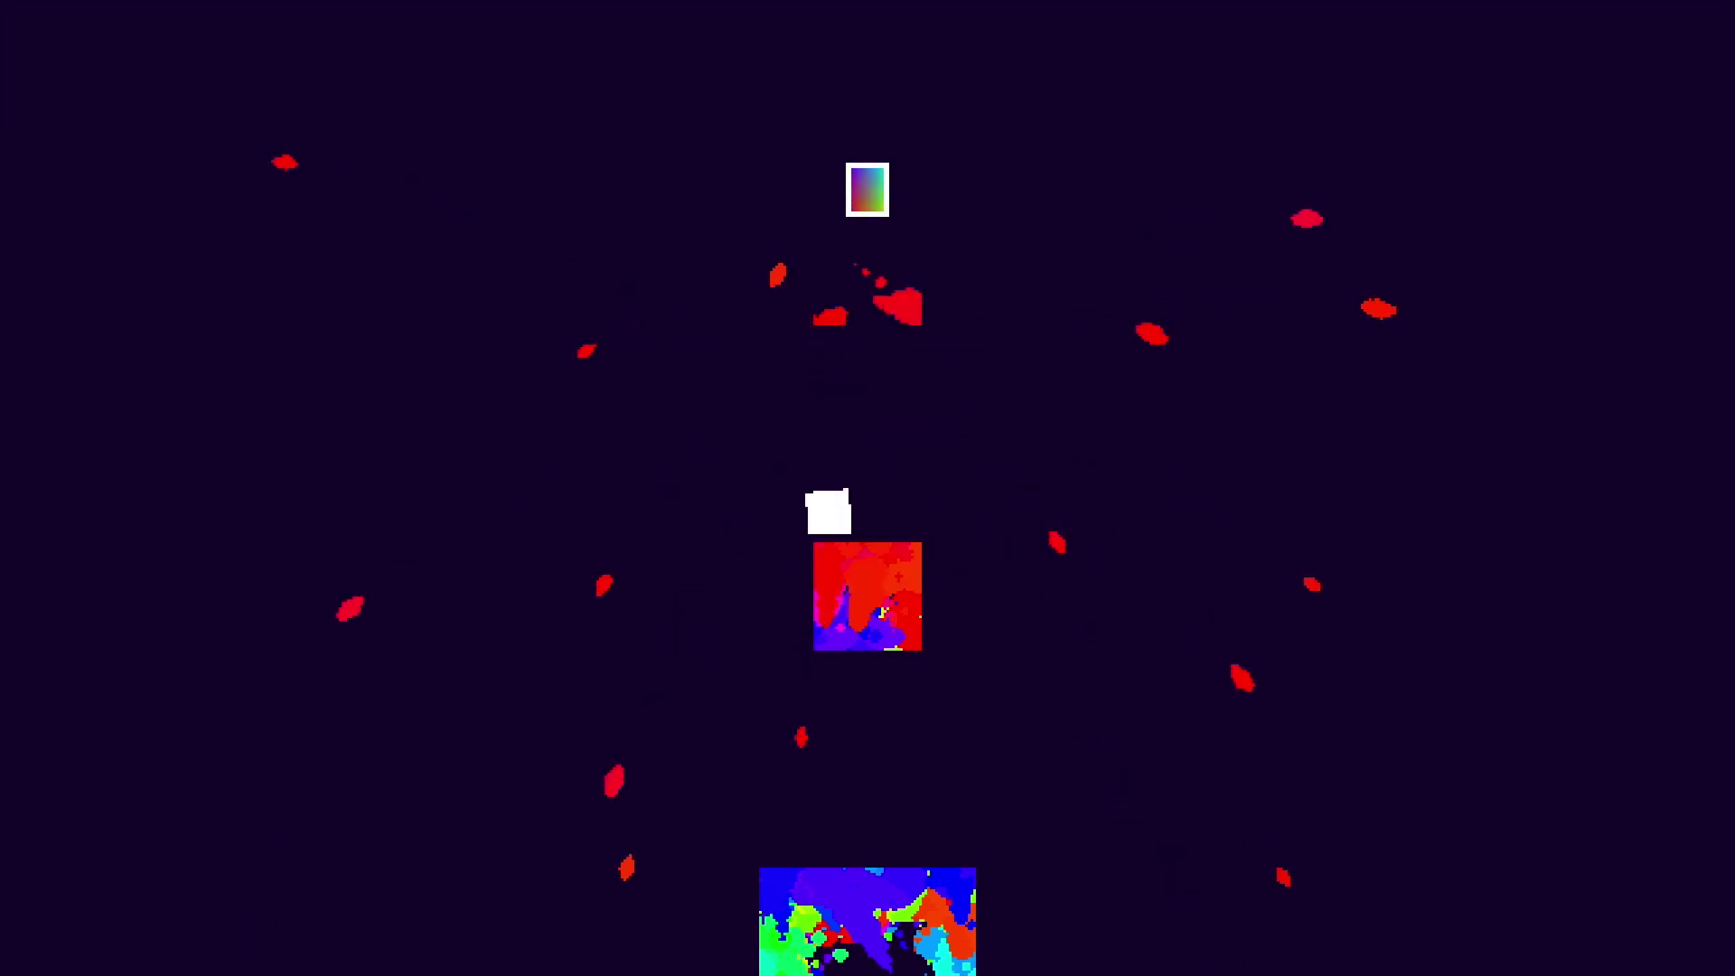
key(space)
key(space)
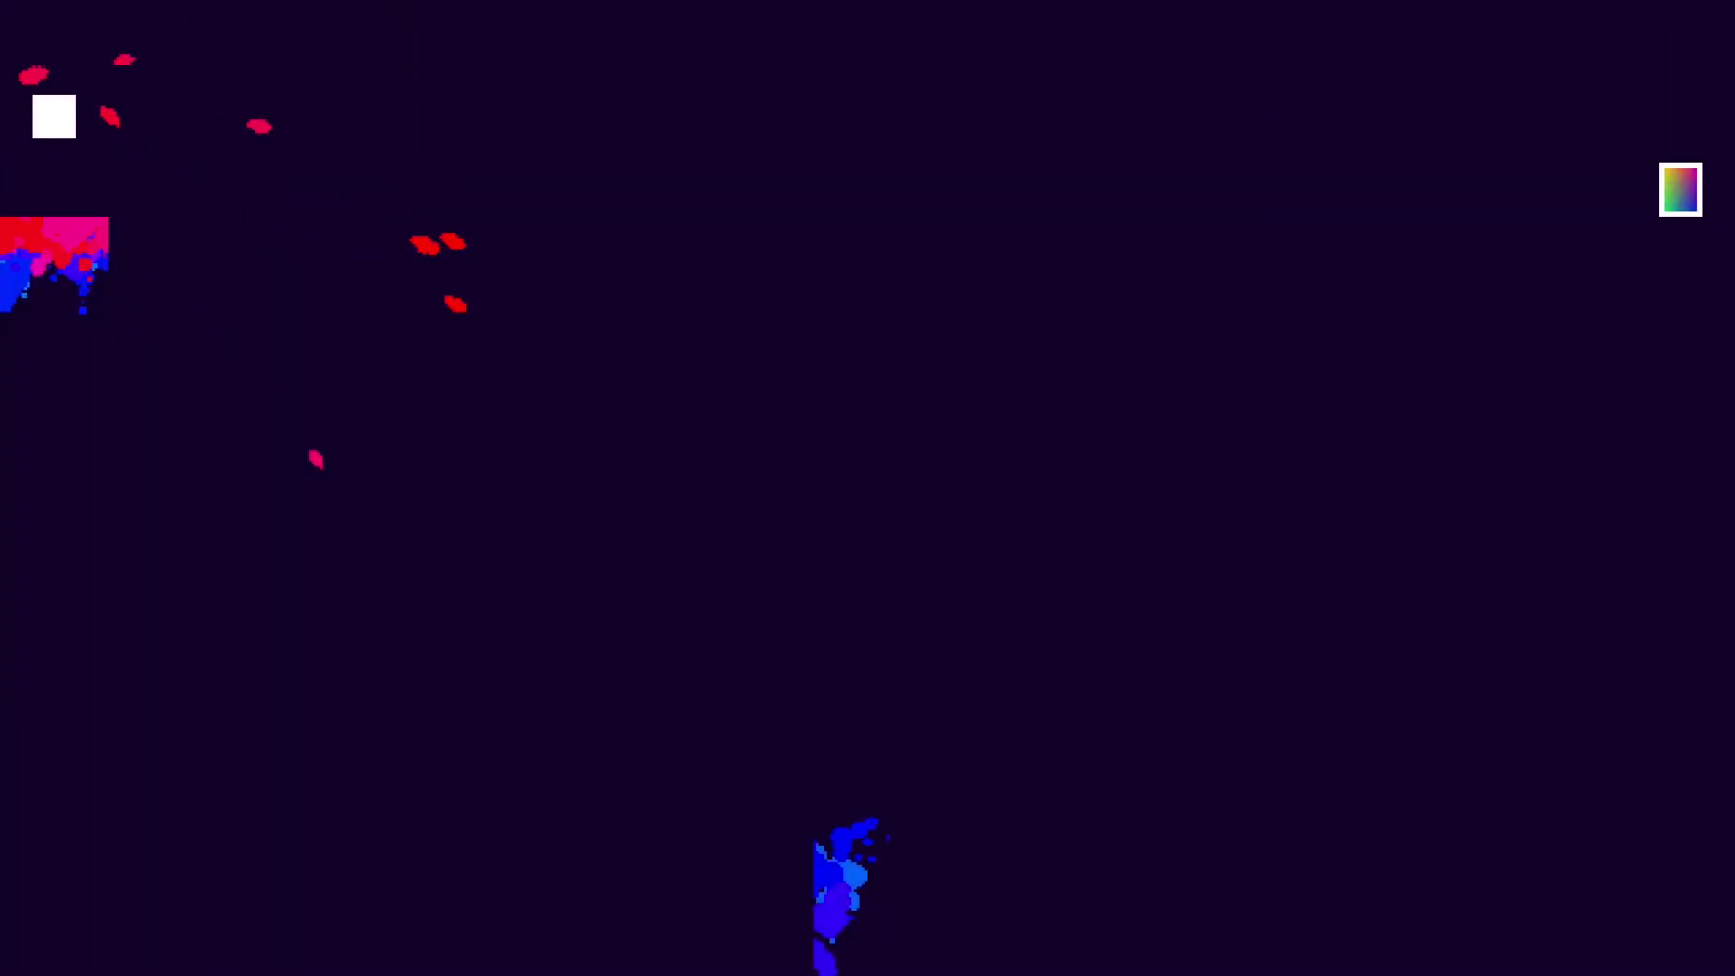
key(space)
key(space)
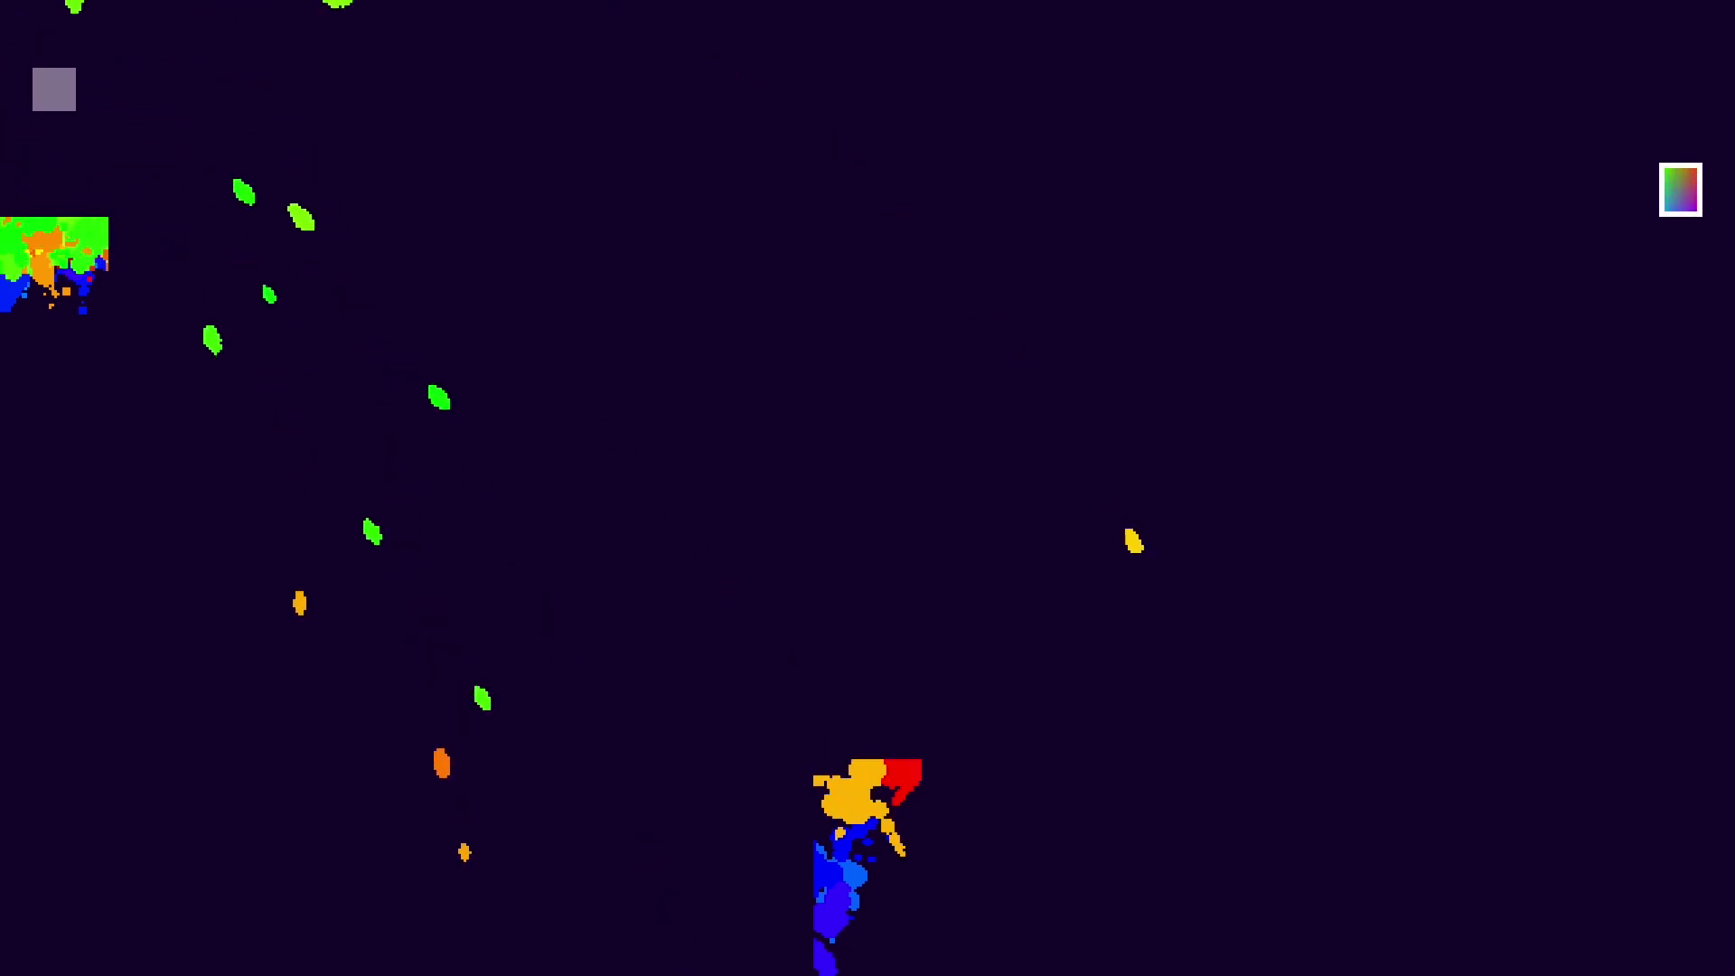
key(space)
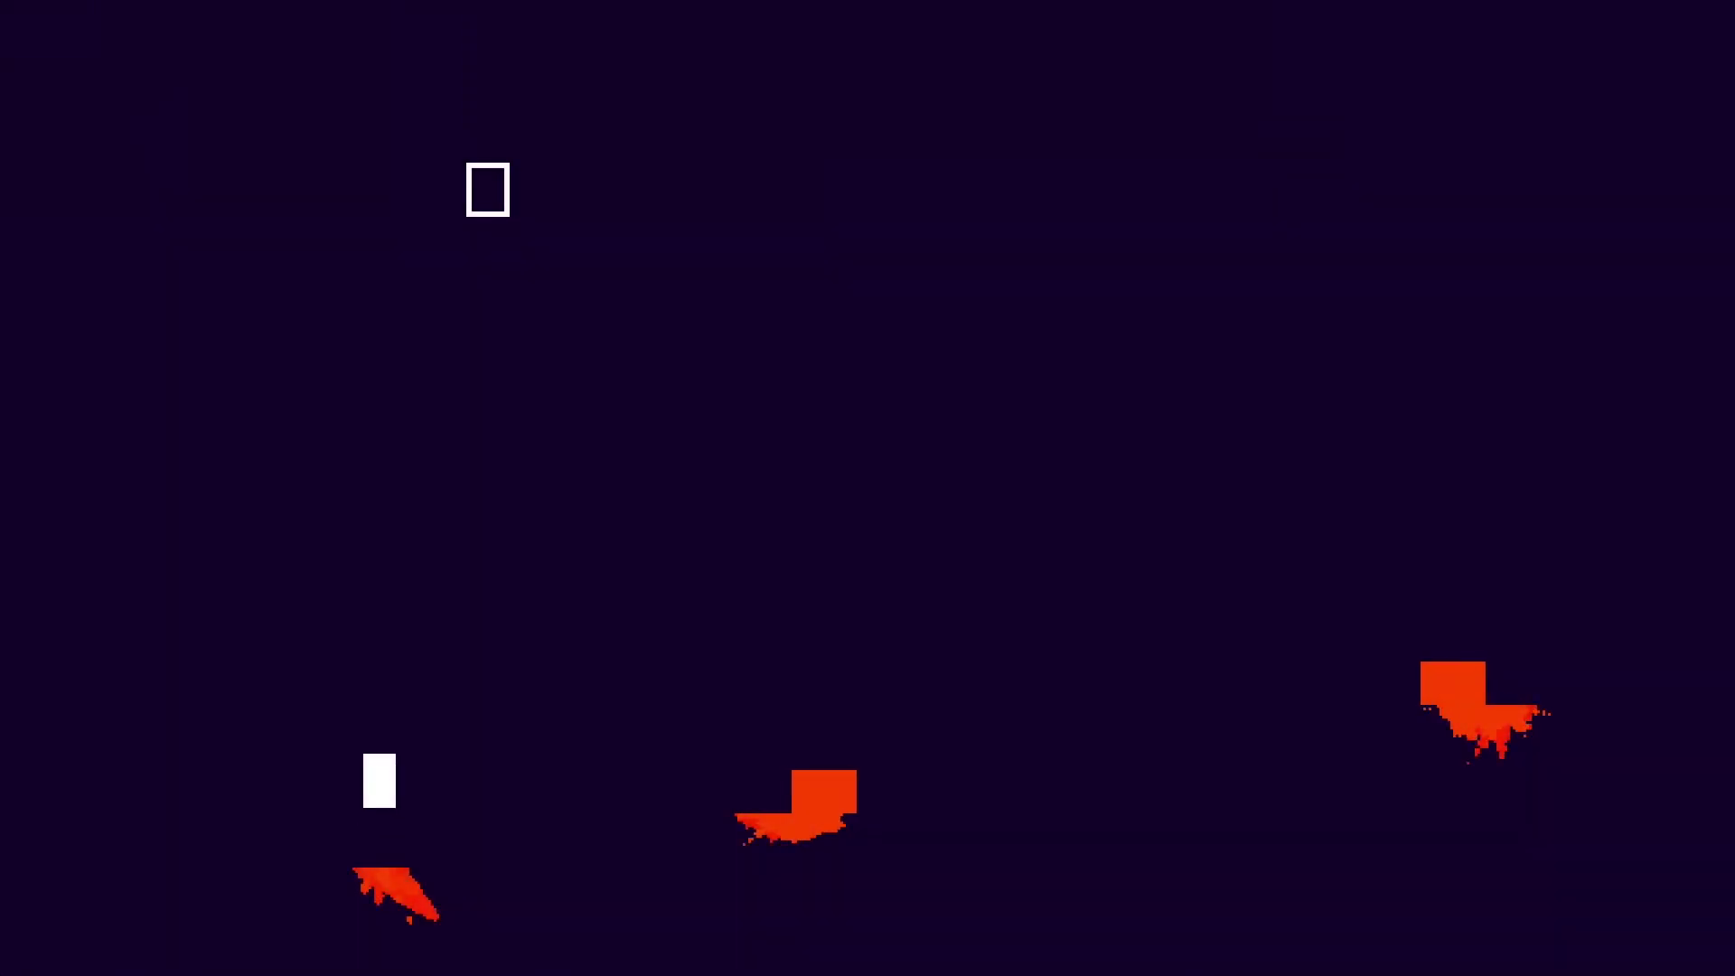
Land on the bottom-left platform and jump right toward the enemy platforms
key(Right)
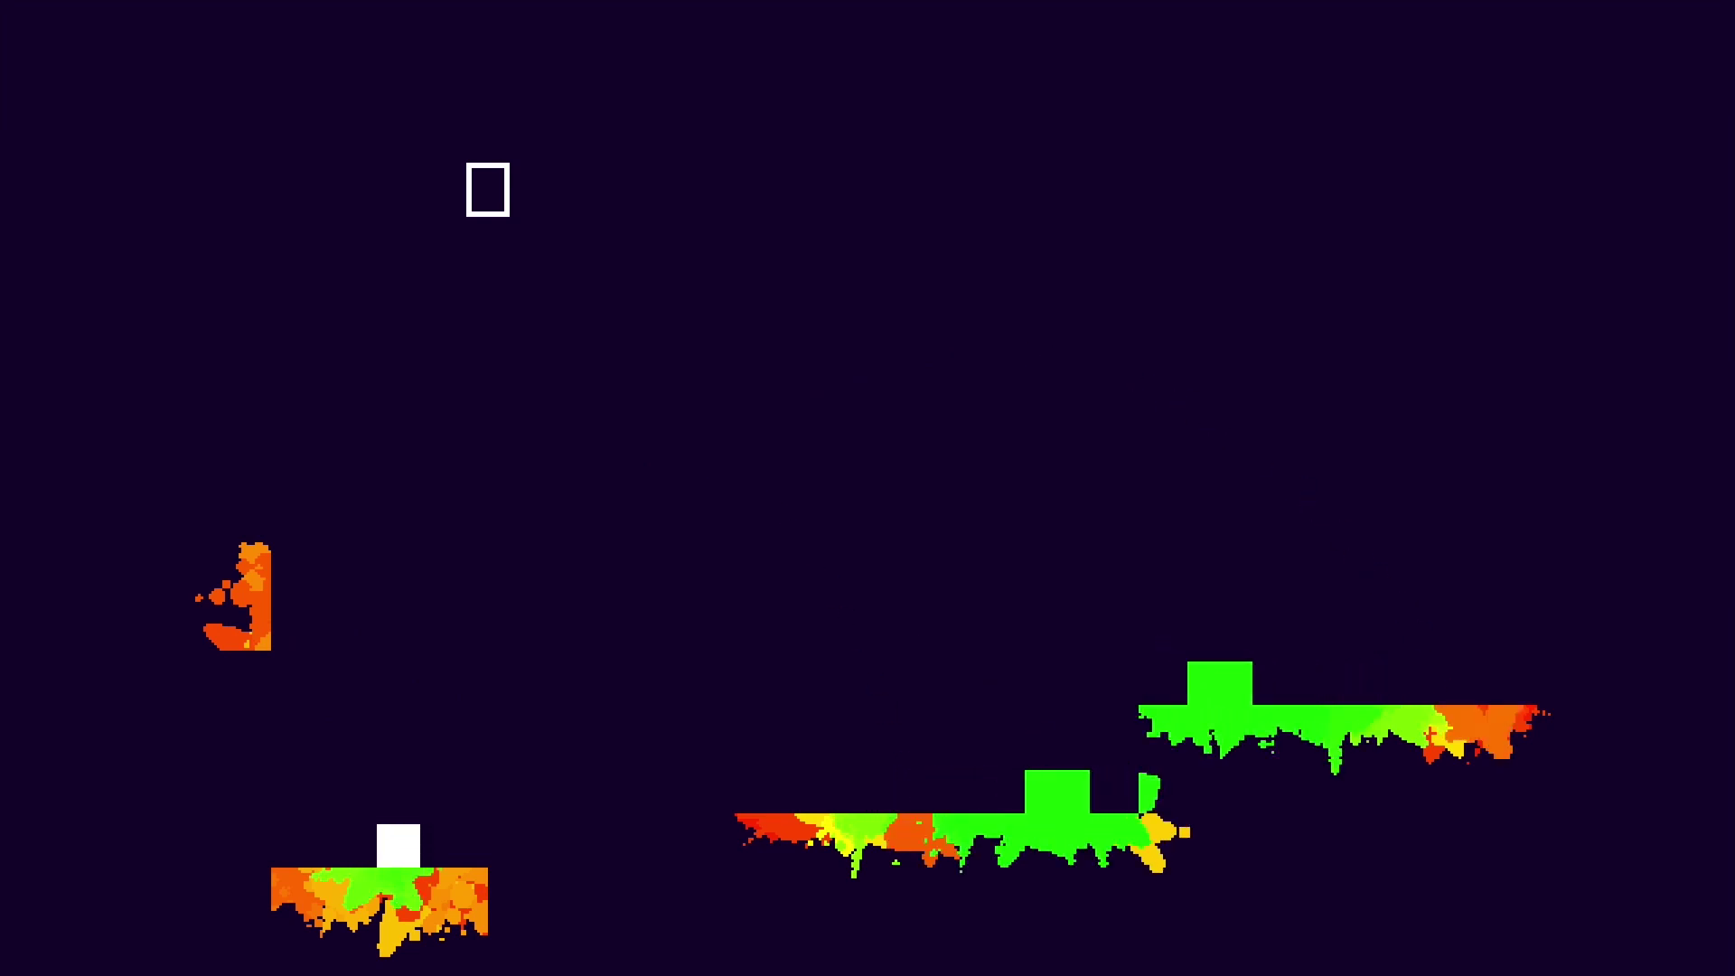
key(space)
key(Right)
key(Left)
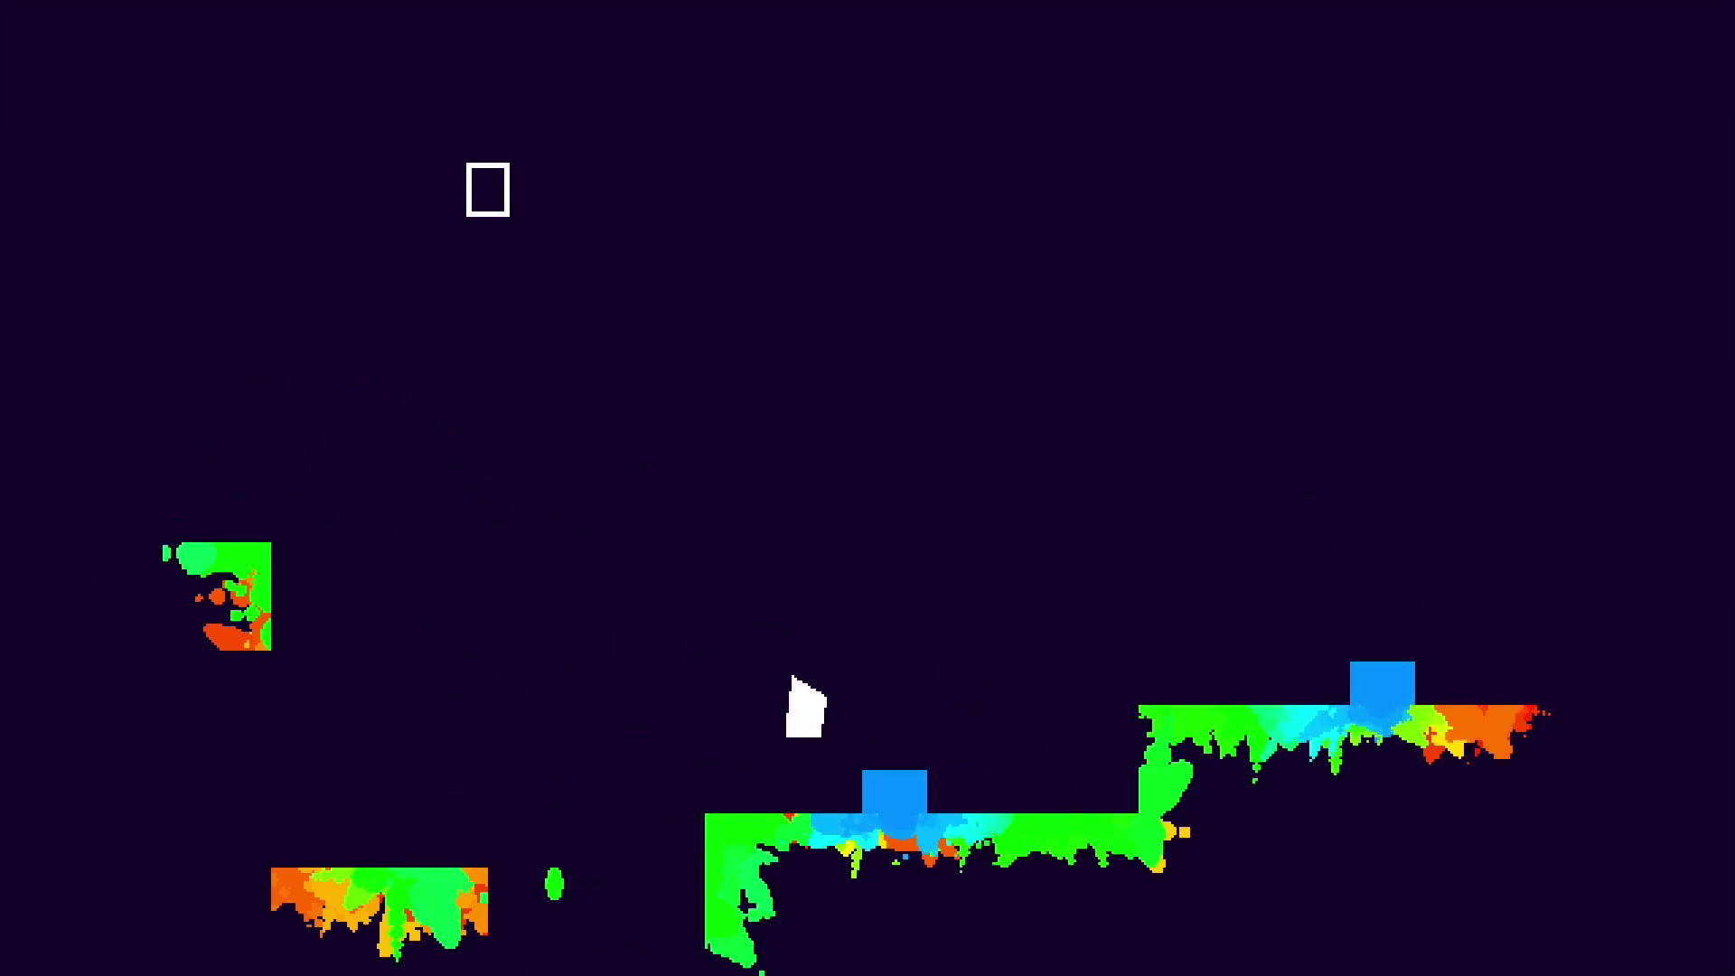
Stomp the blue and orange enemies, then leap up-left to the lit exit
key(Right)
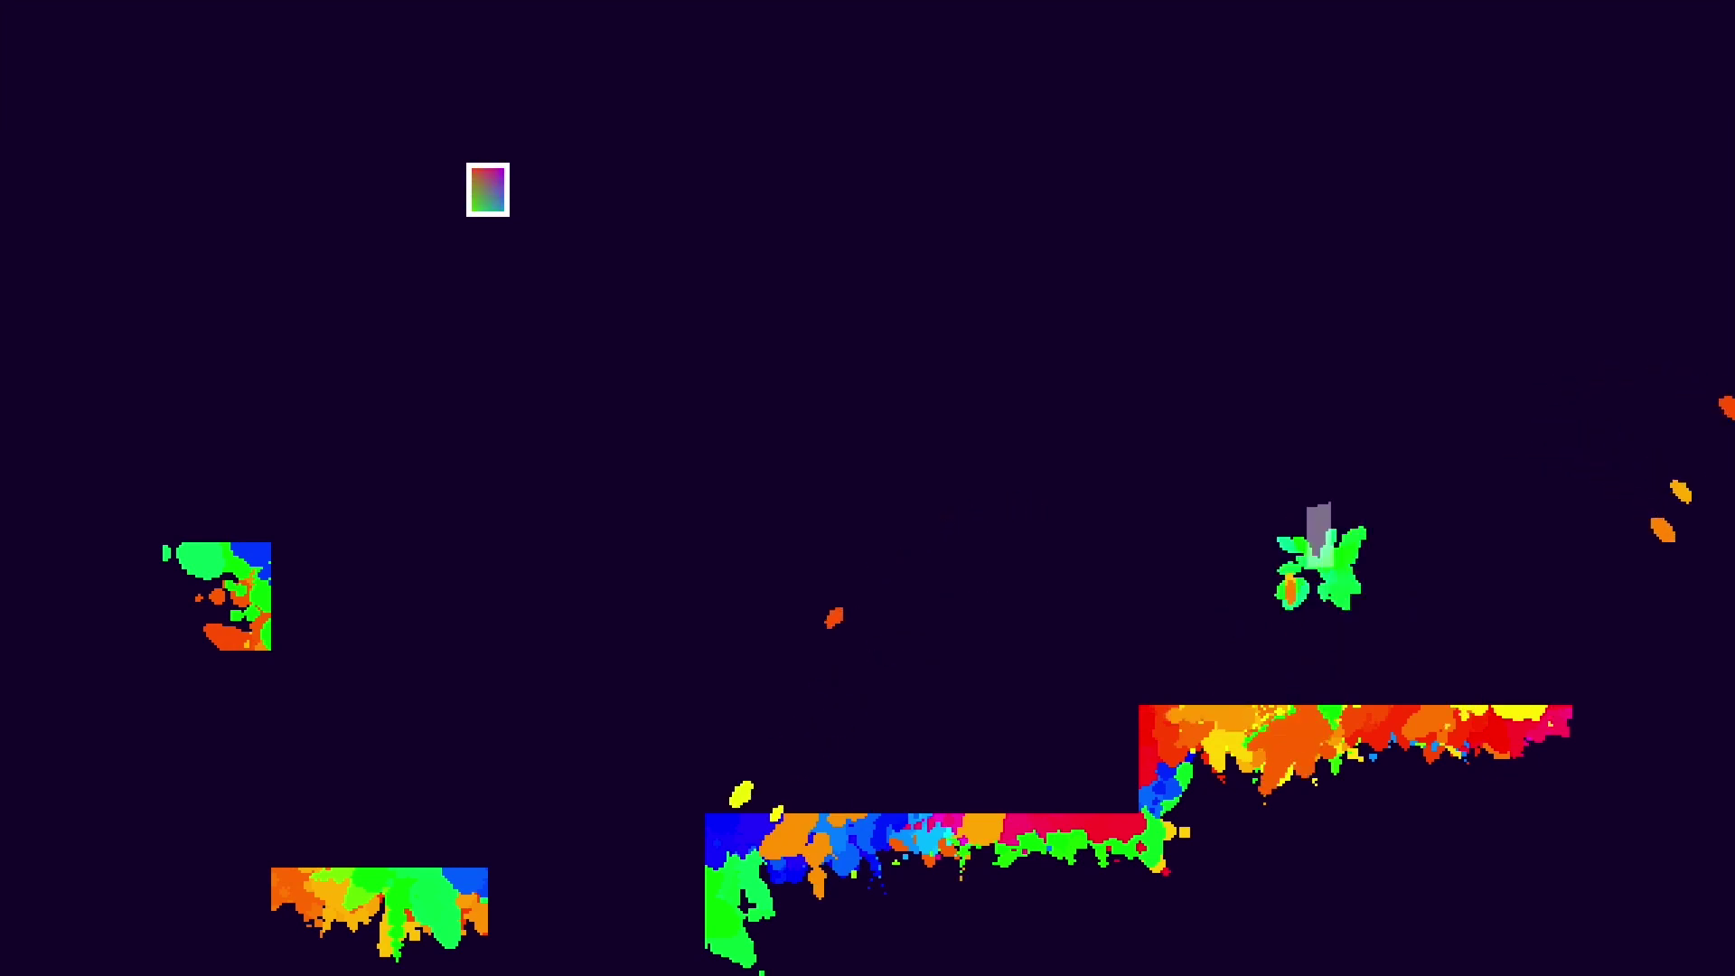
key(Left)
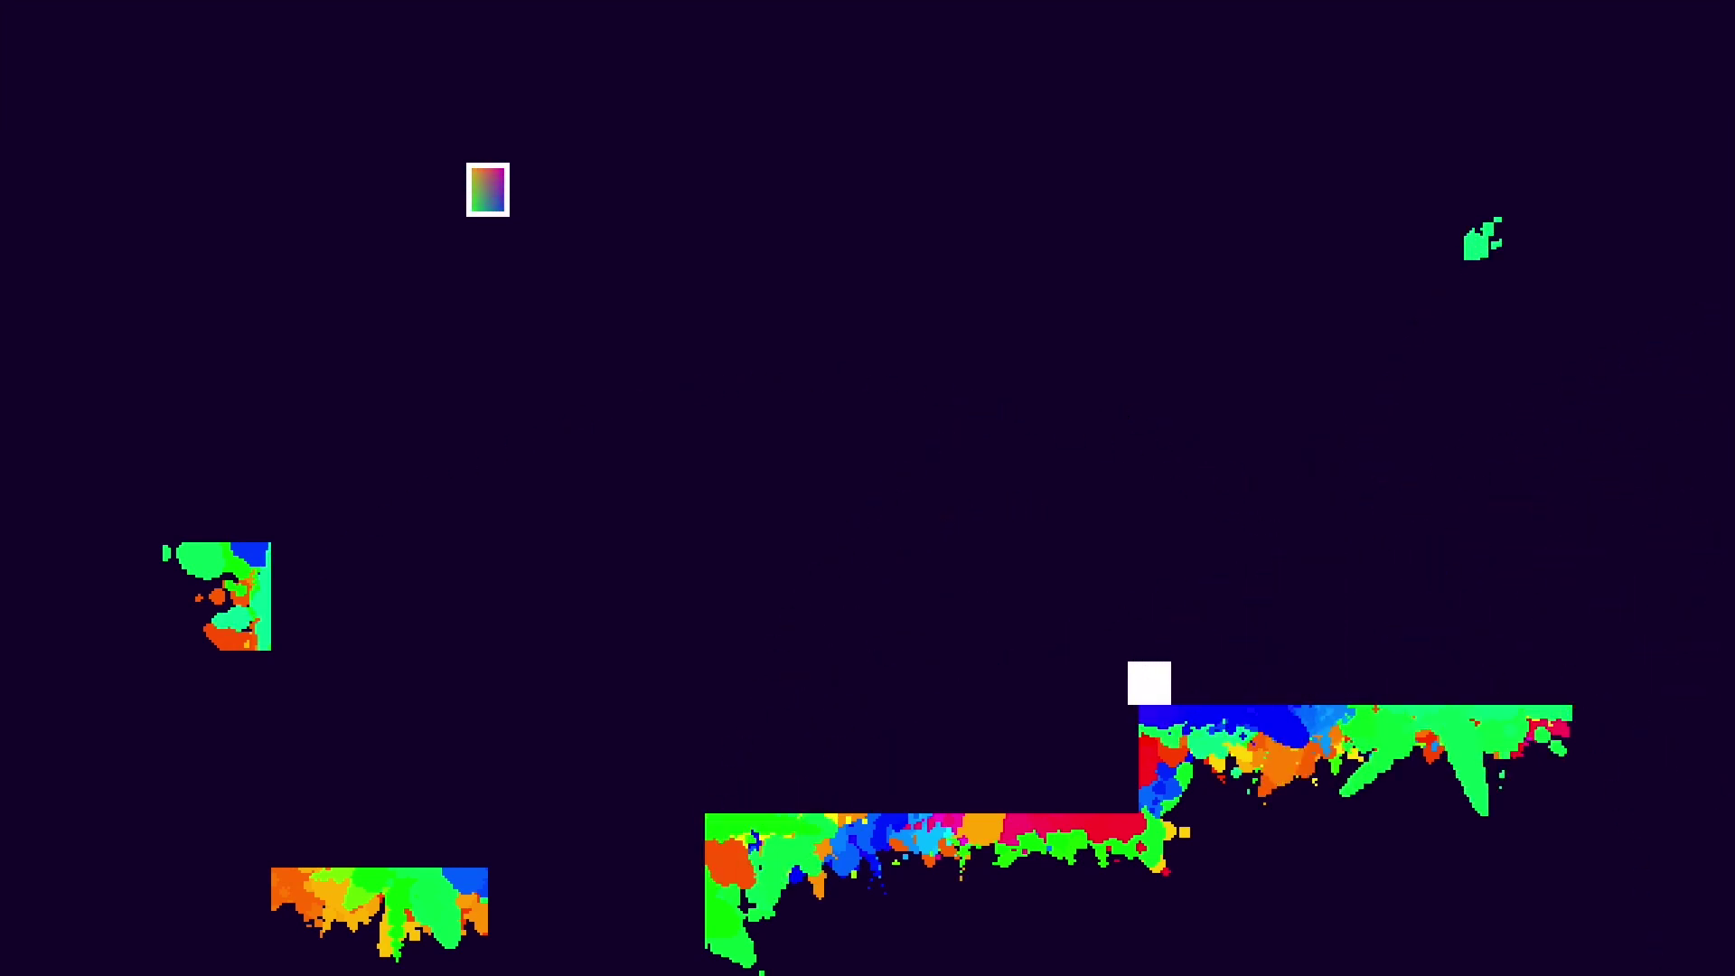
key(Left)
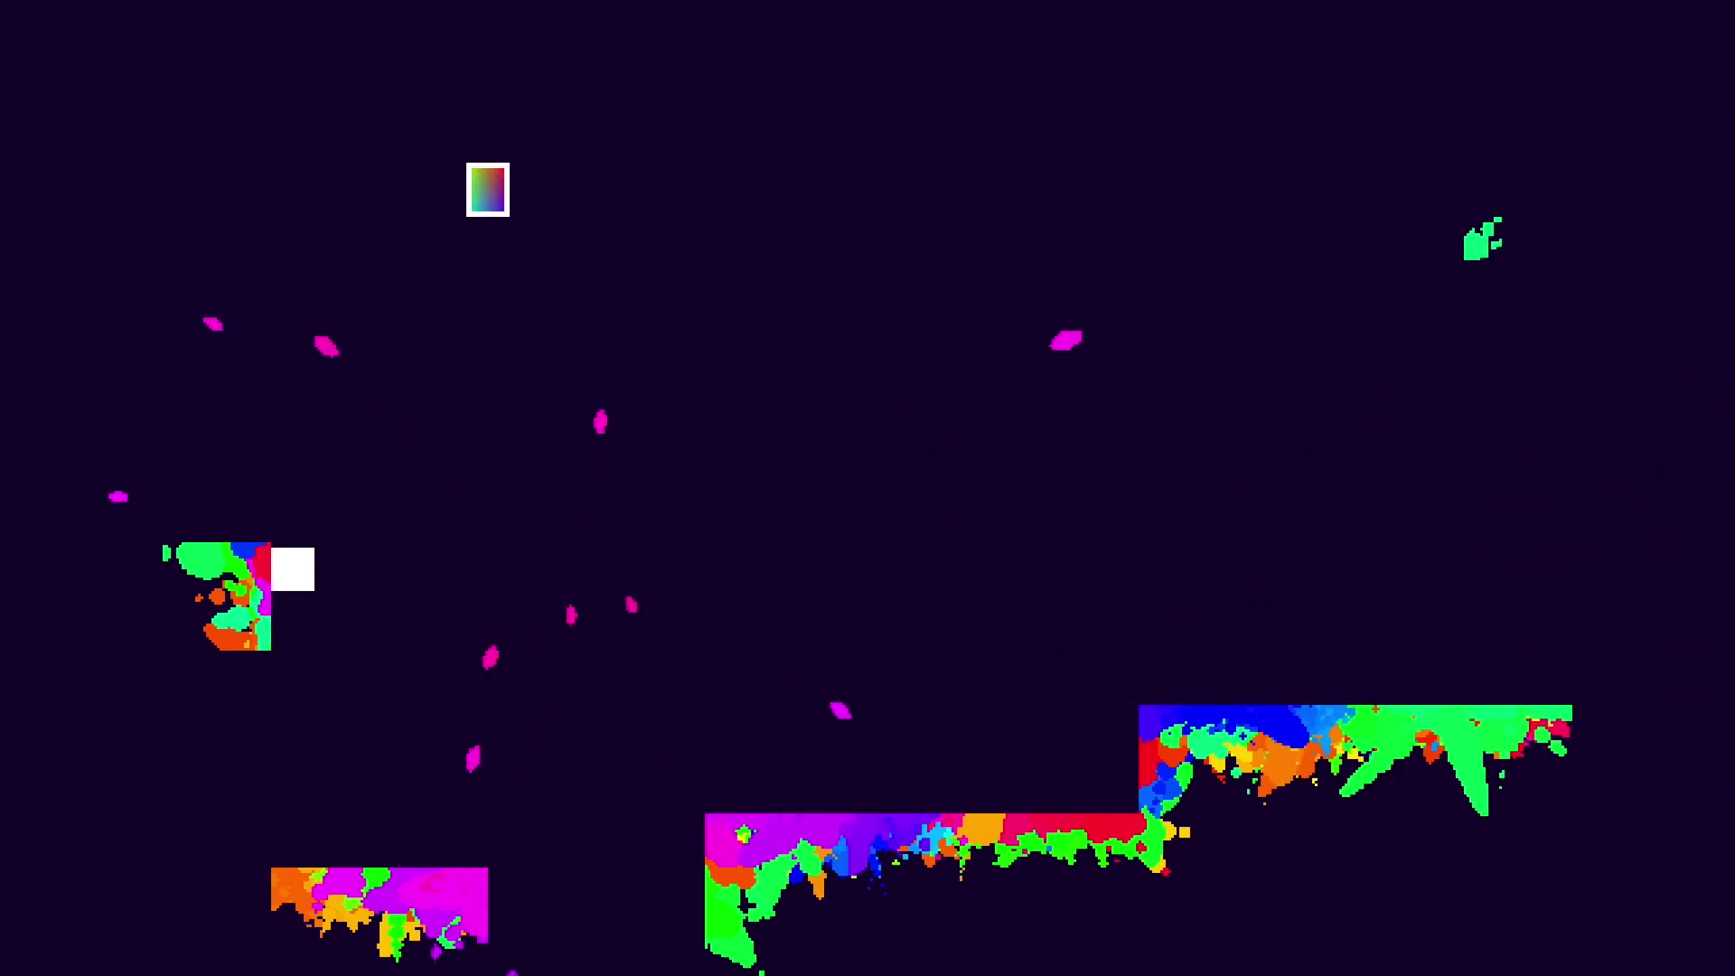
key(space)
key(space)
key(space)
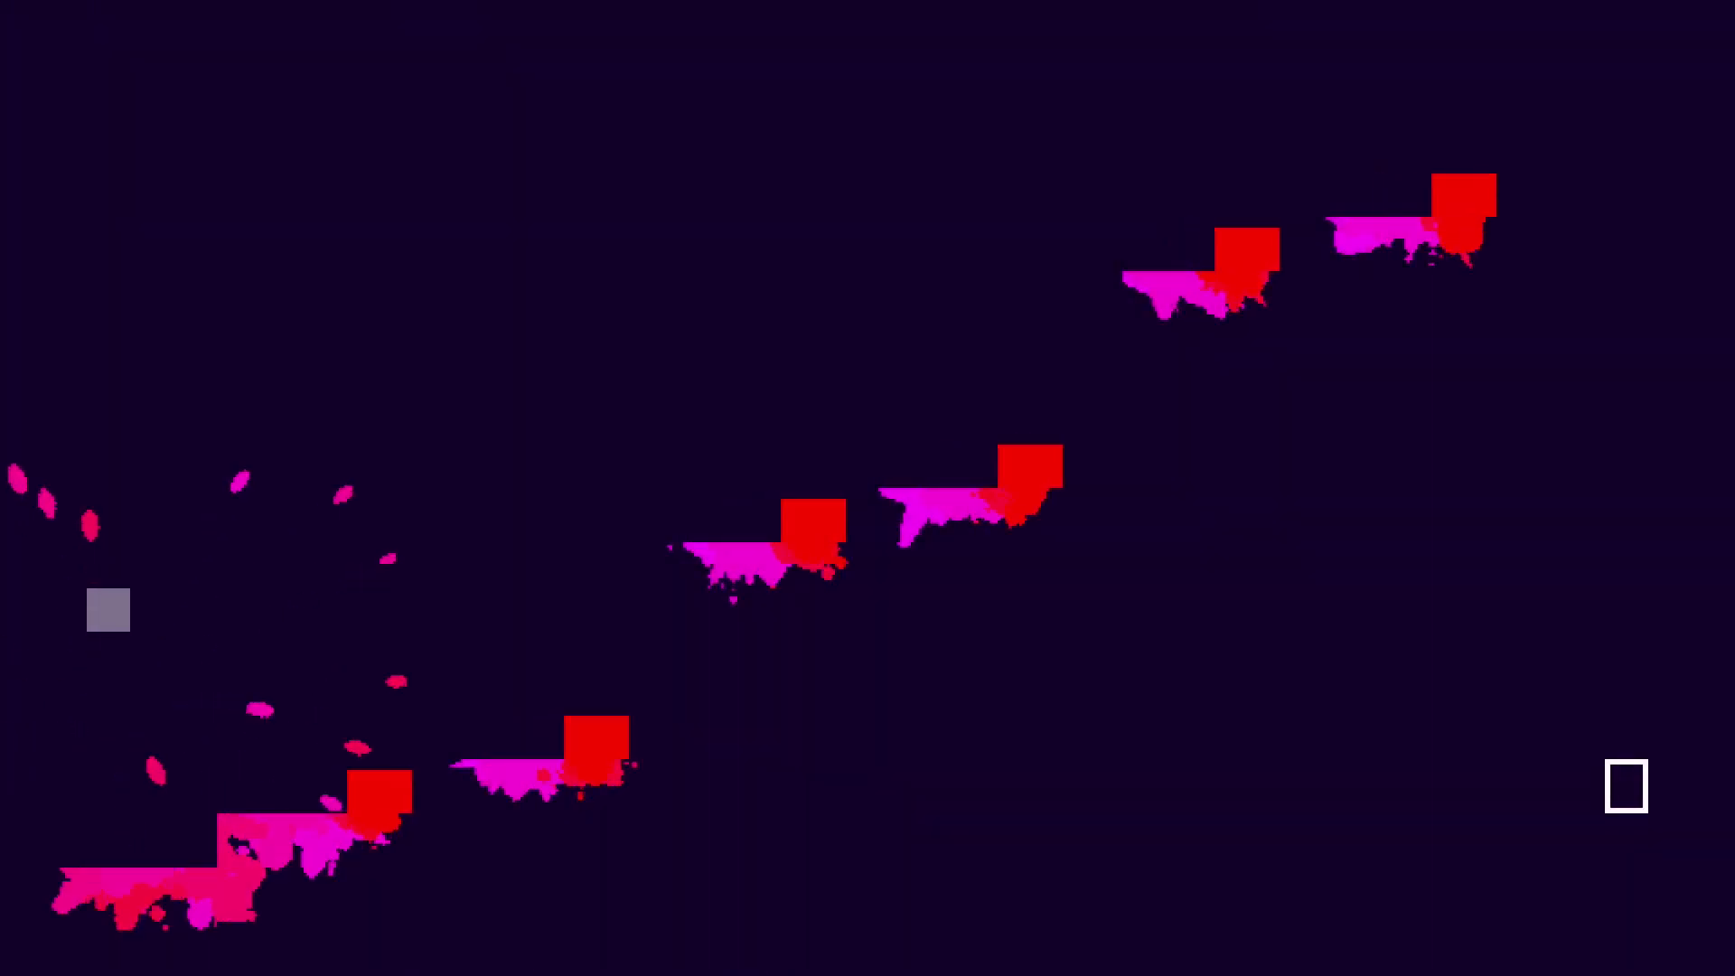
Jump up the lower staircase platforms to the tall upper step
key(space)
key(Right)
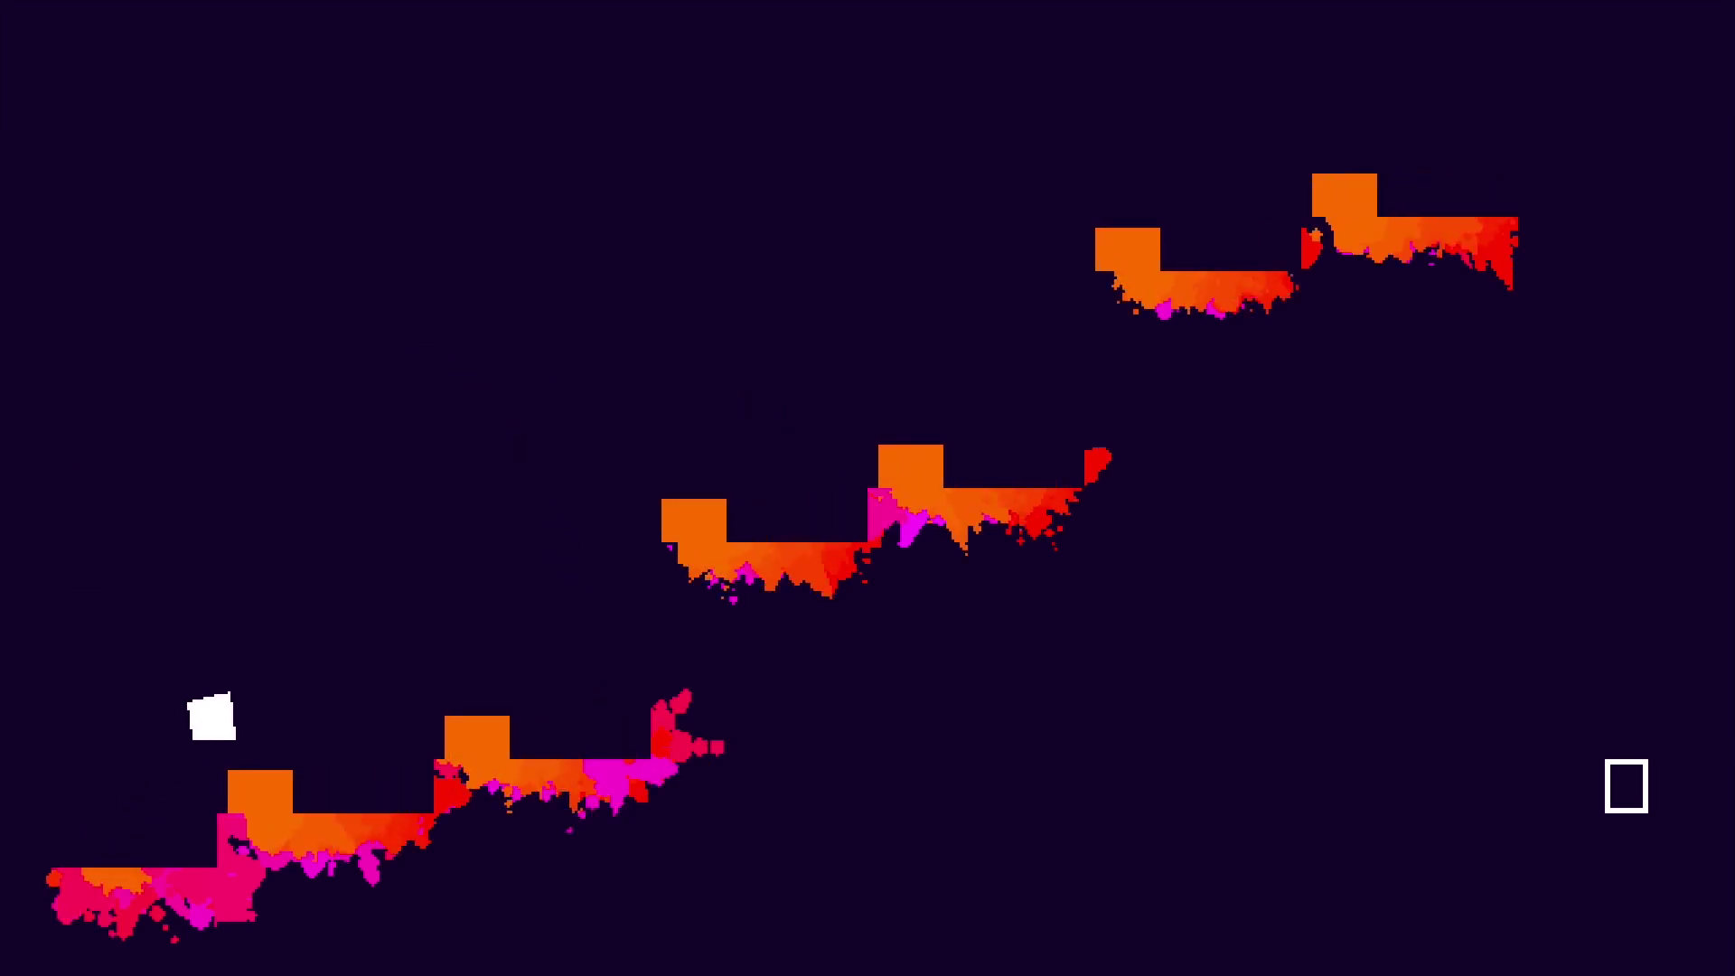
key(space)
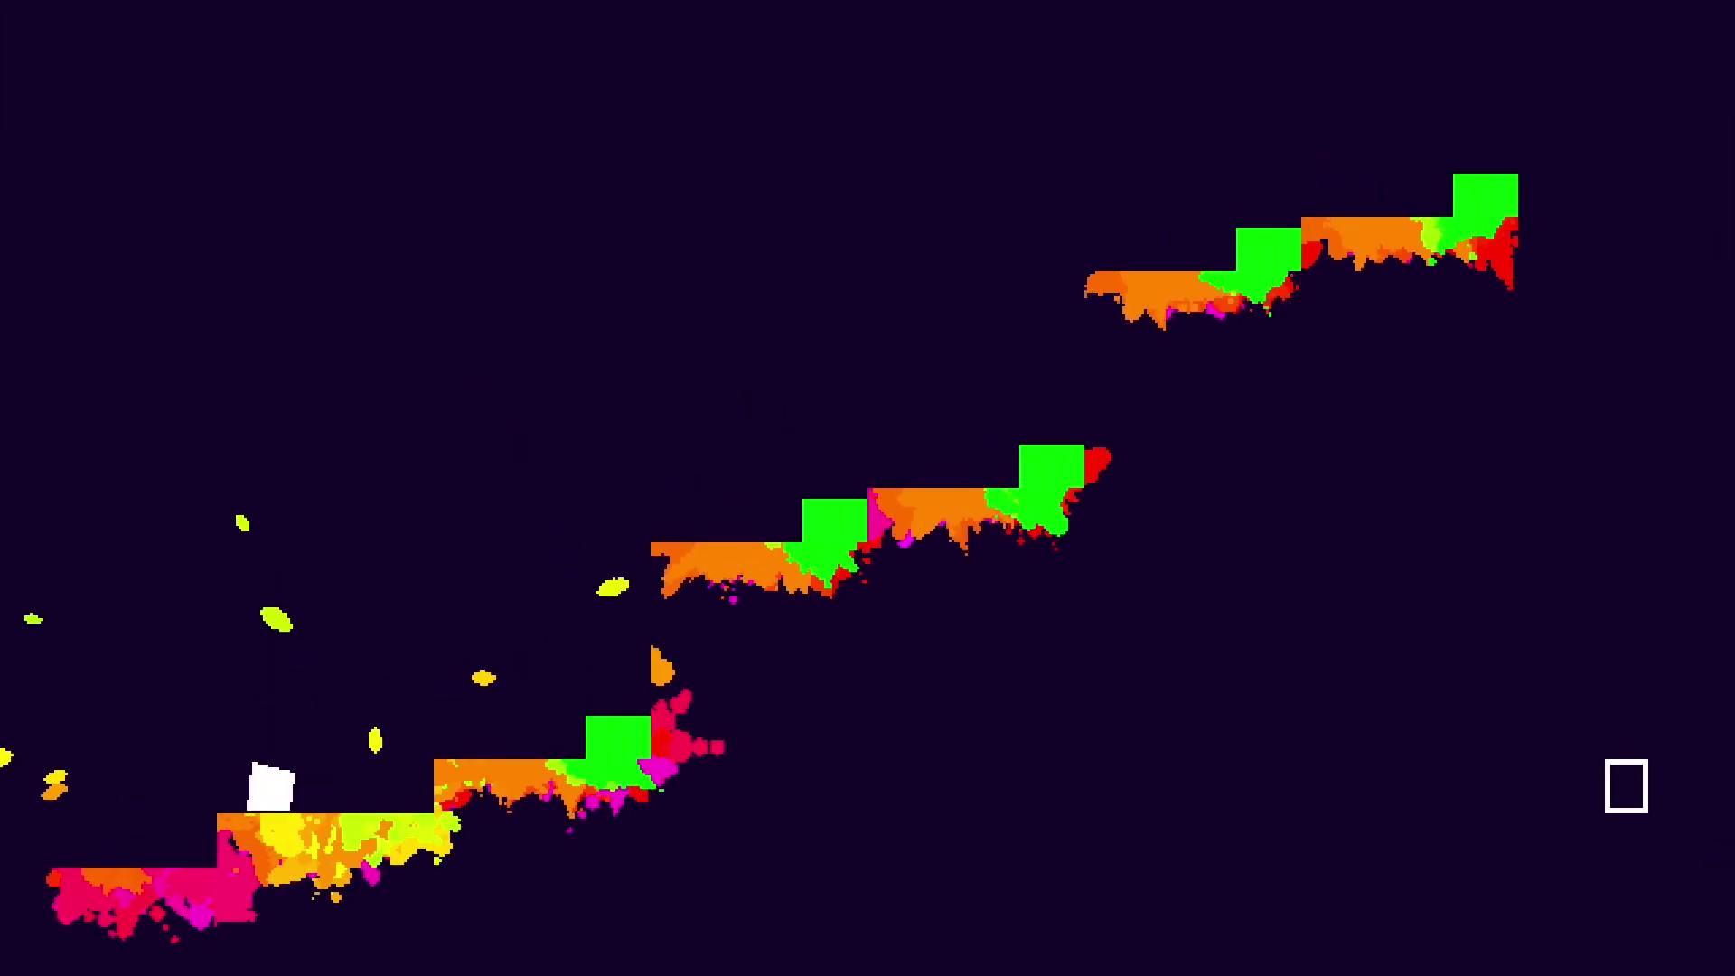
key(space)
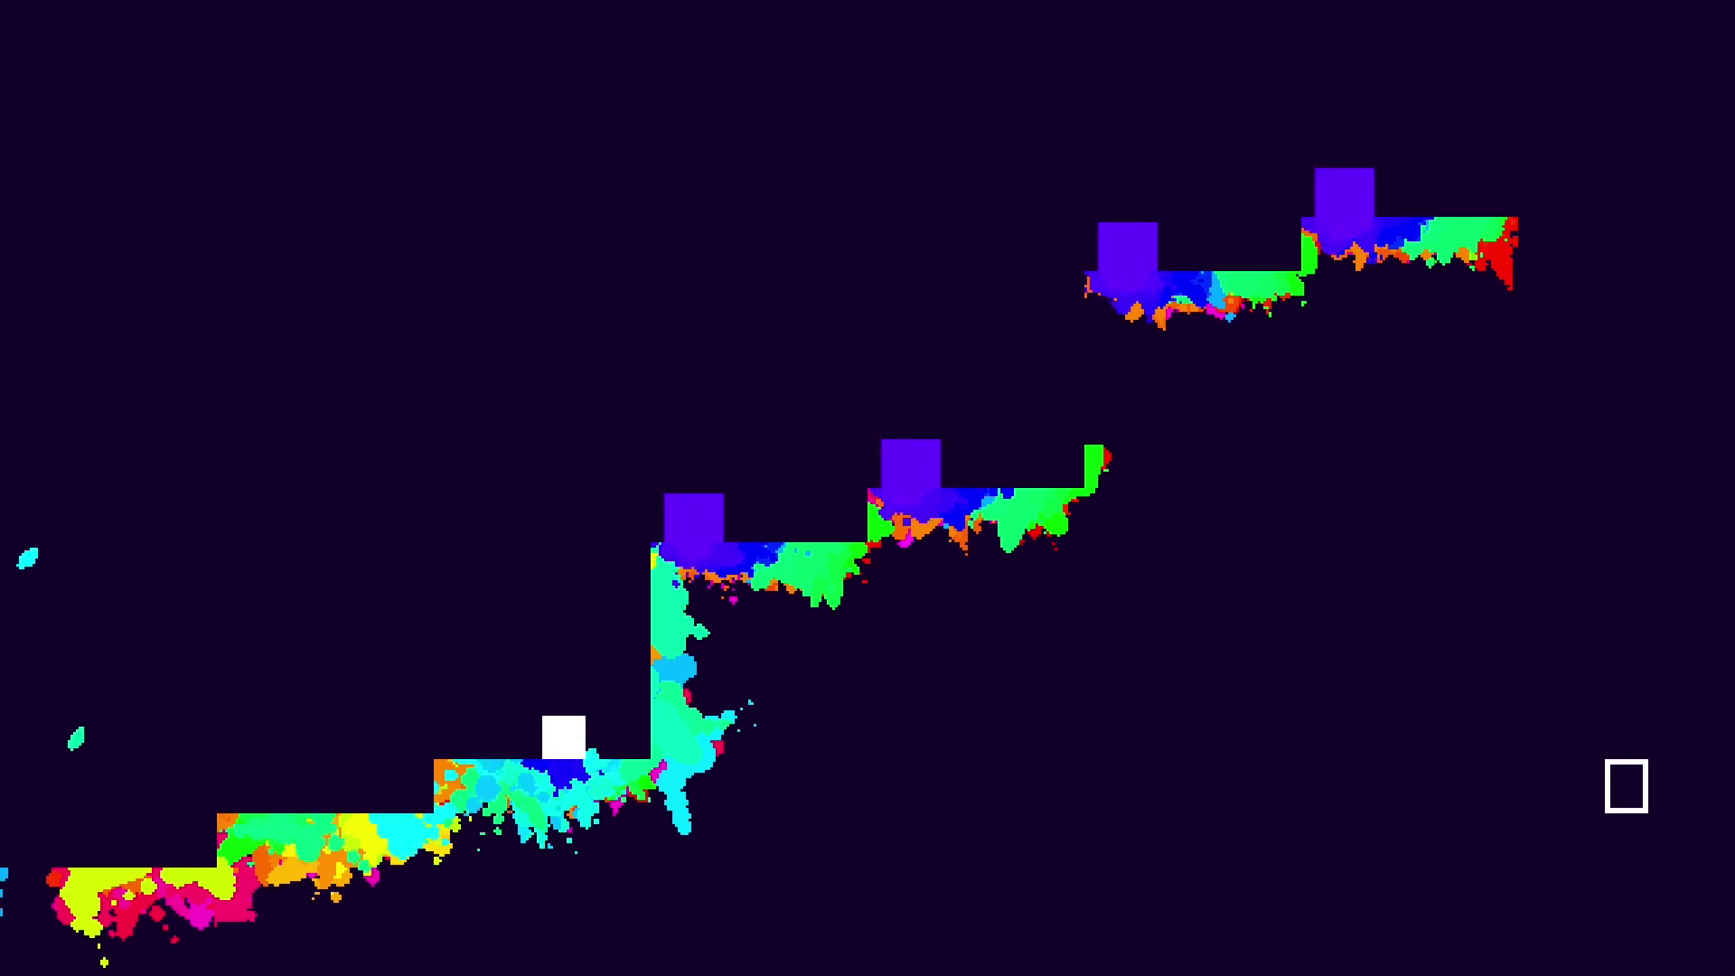
key(space)
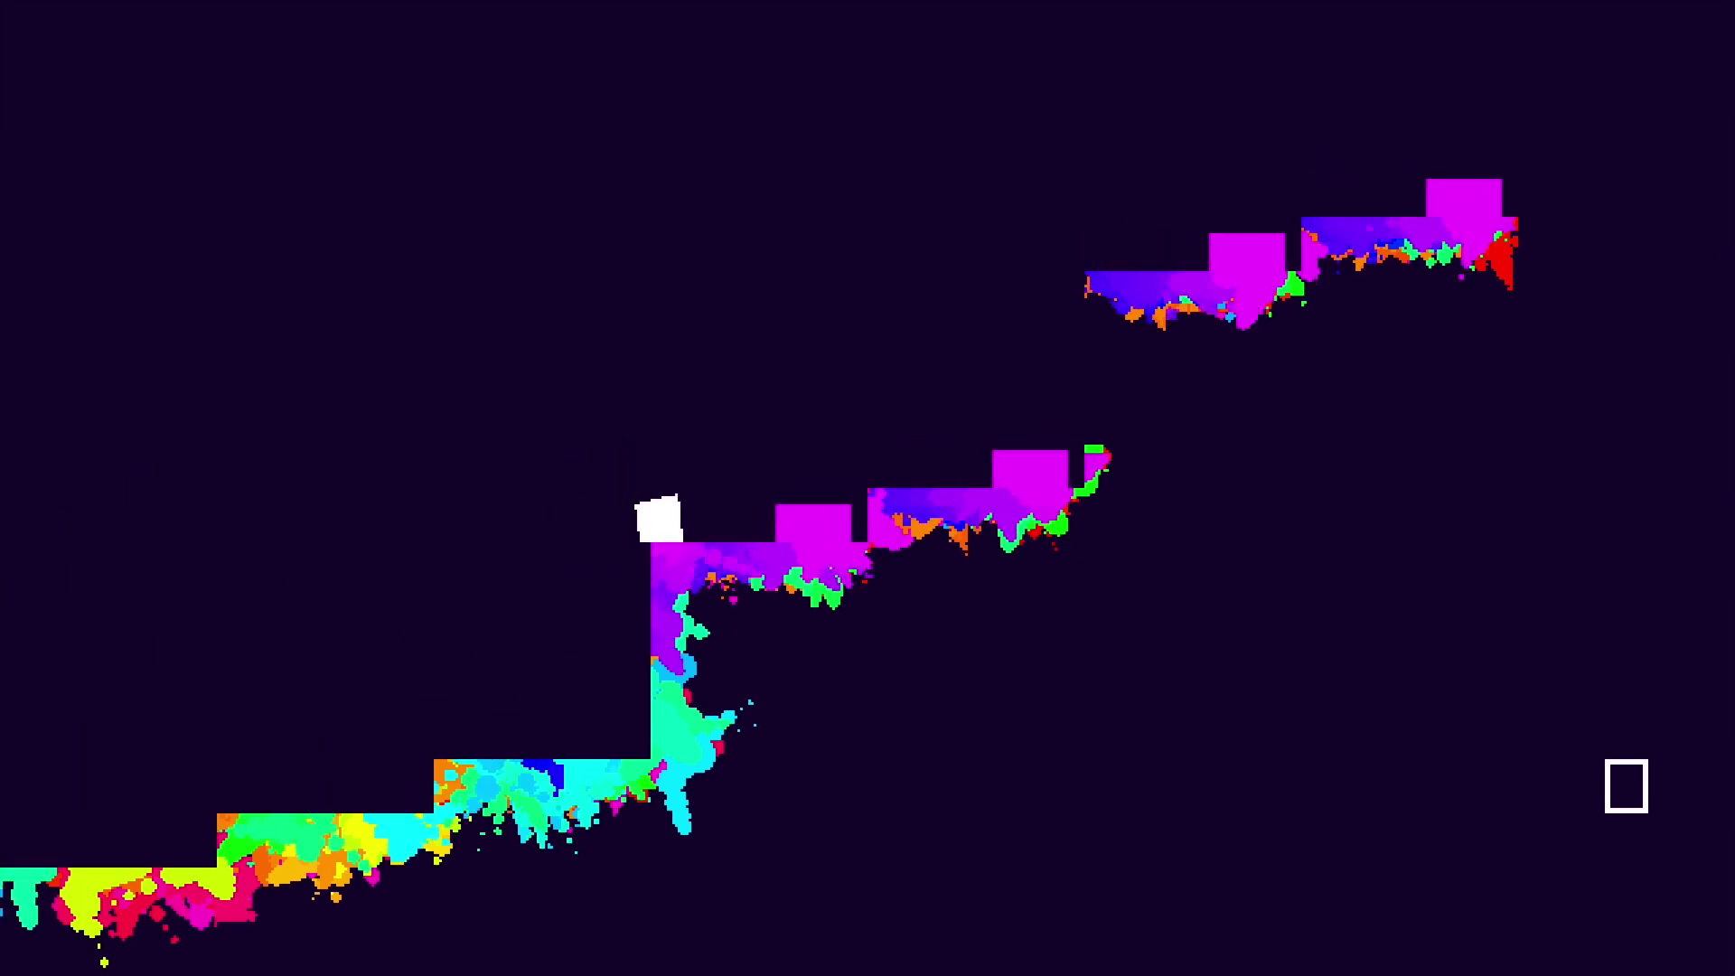
Climb the wall to the top-right platform and leap past its edge
key(space)
key(Left)
key(Right)
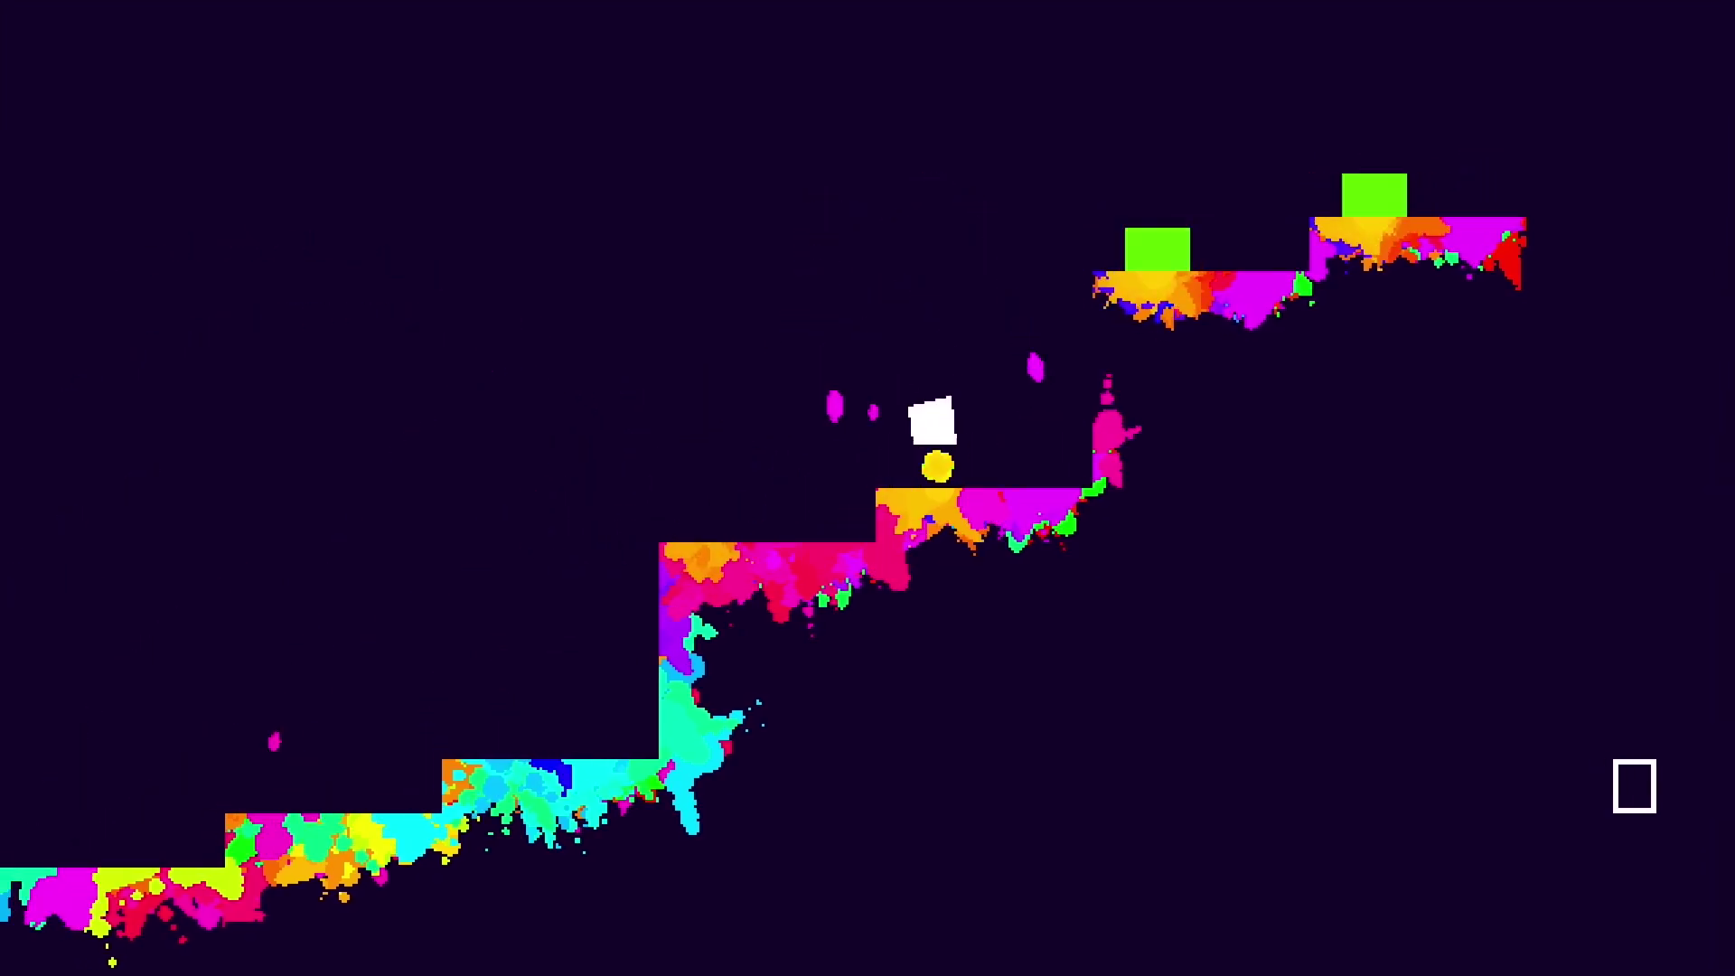
key(space)
key(Right)
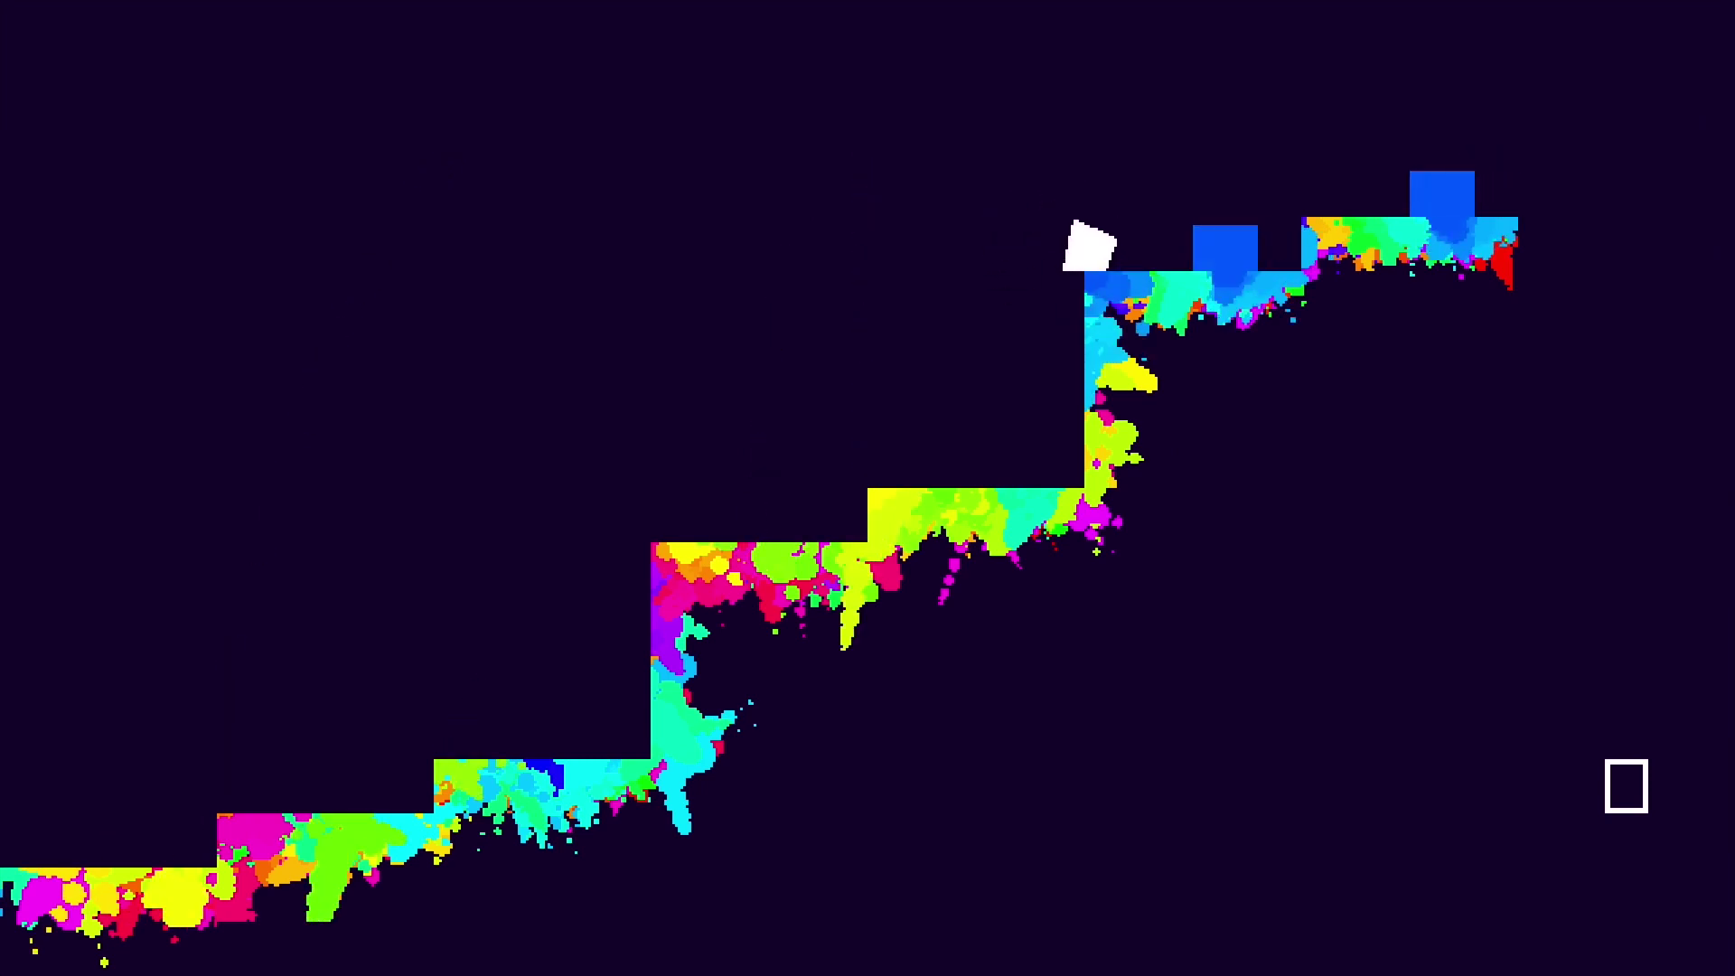
key(space)
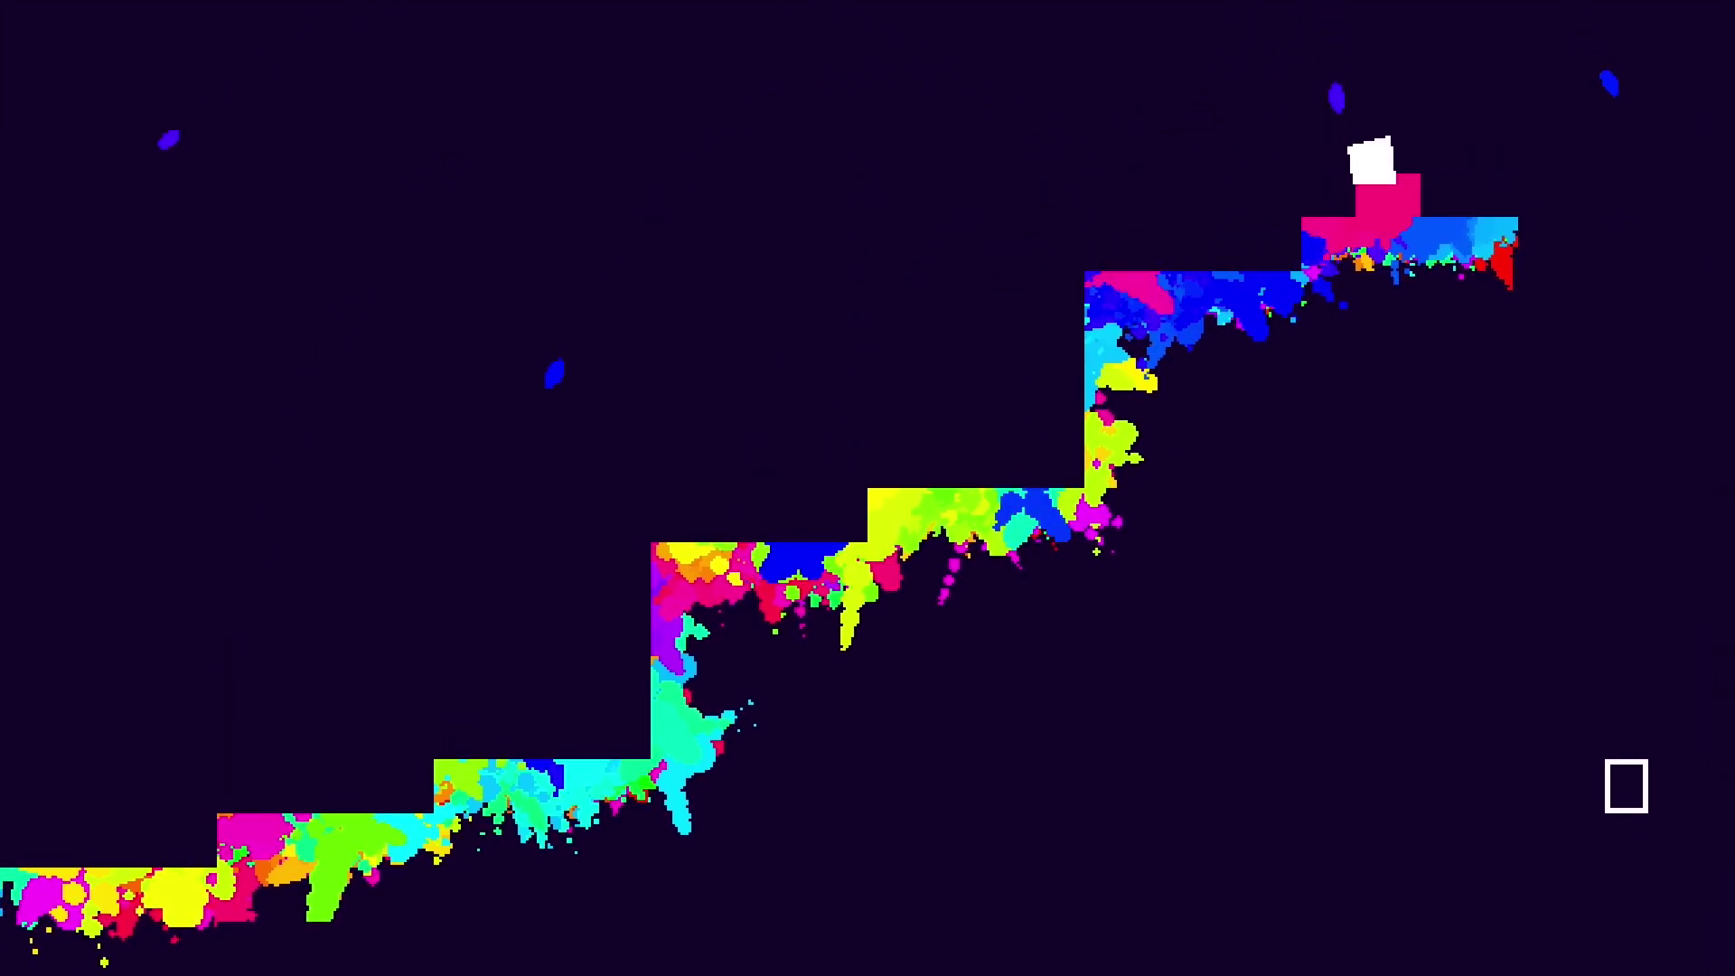
key(Right)
key(space)
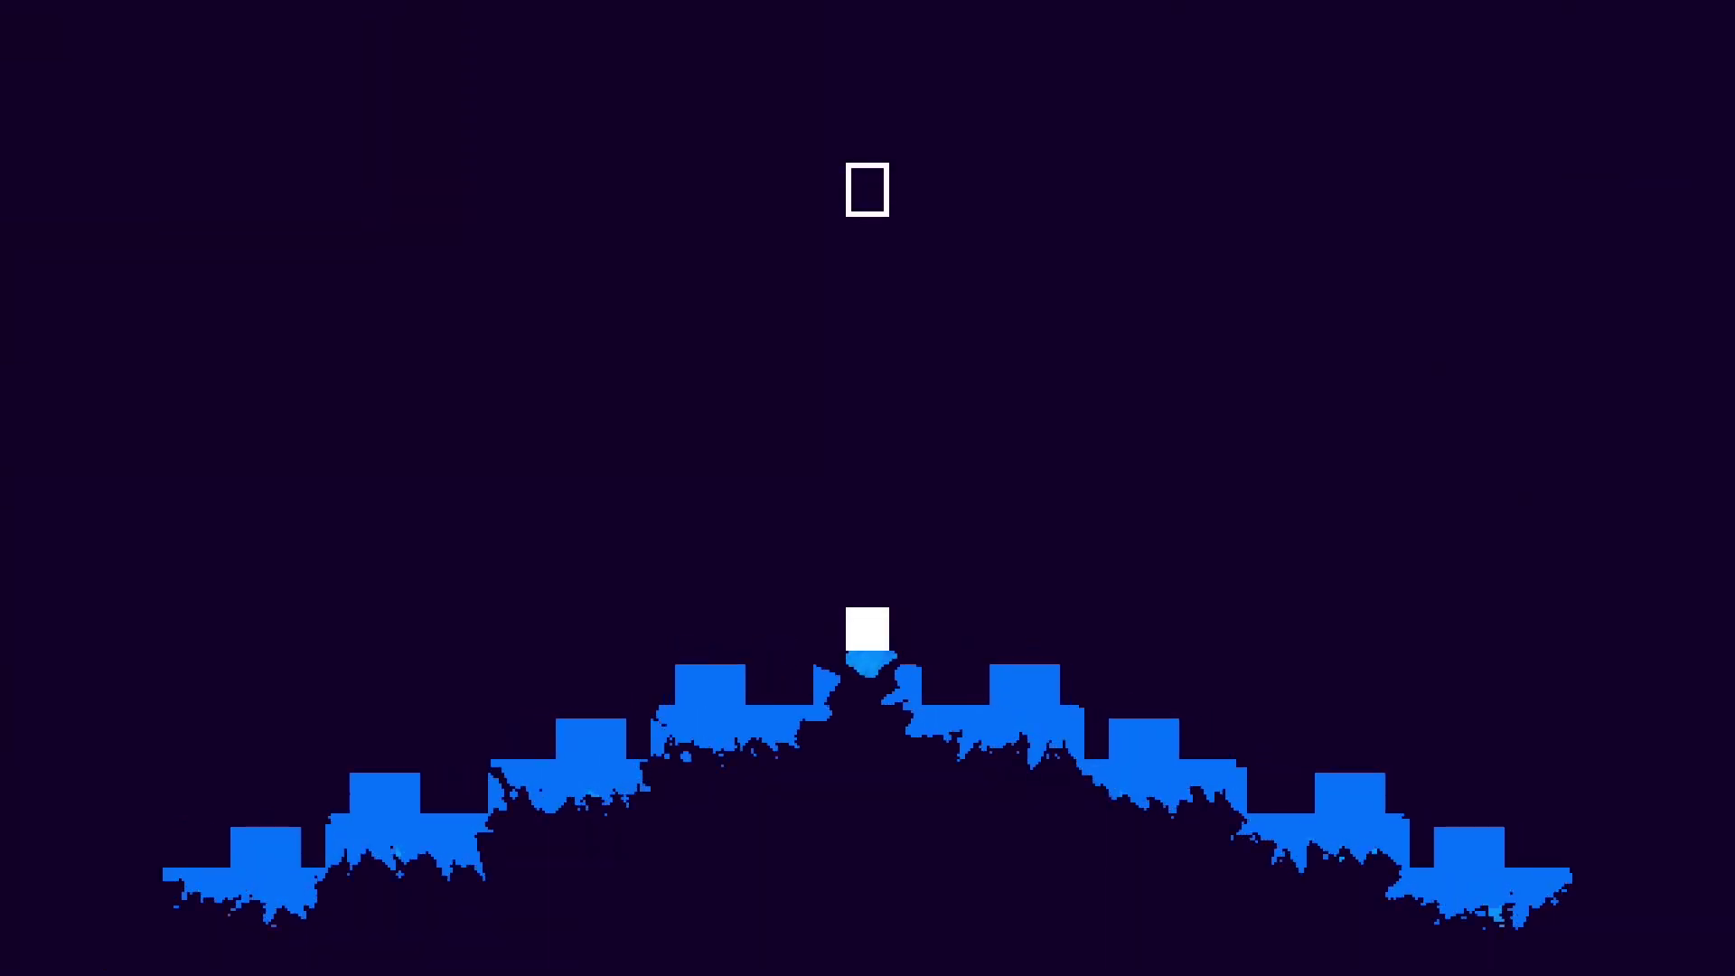
Jump left from the peak onto the left step, return, then head down the left stairs
key(Left)
key(space)
key(Right)
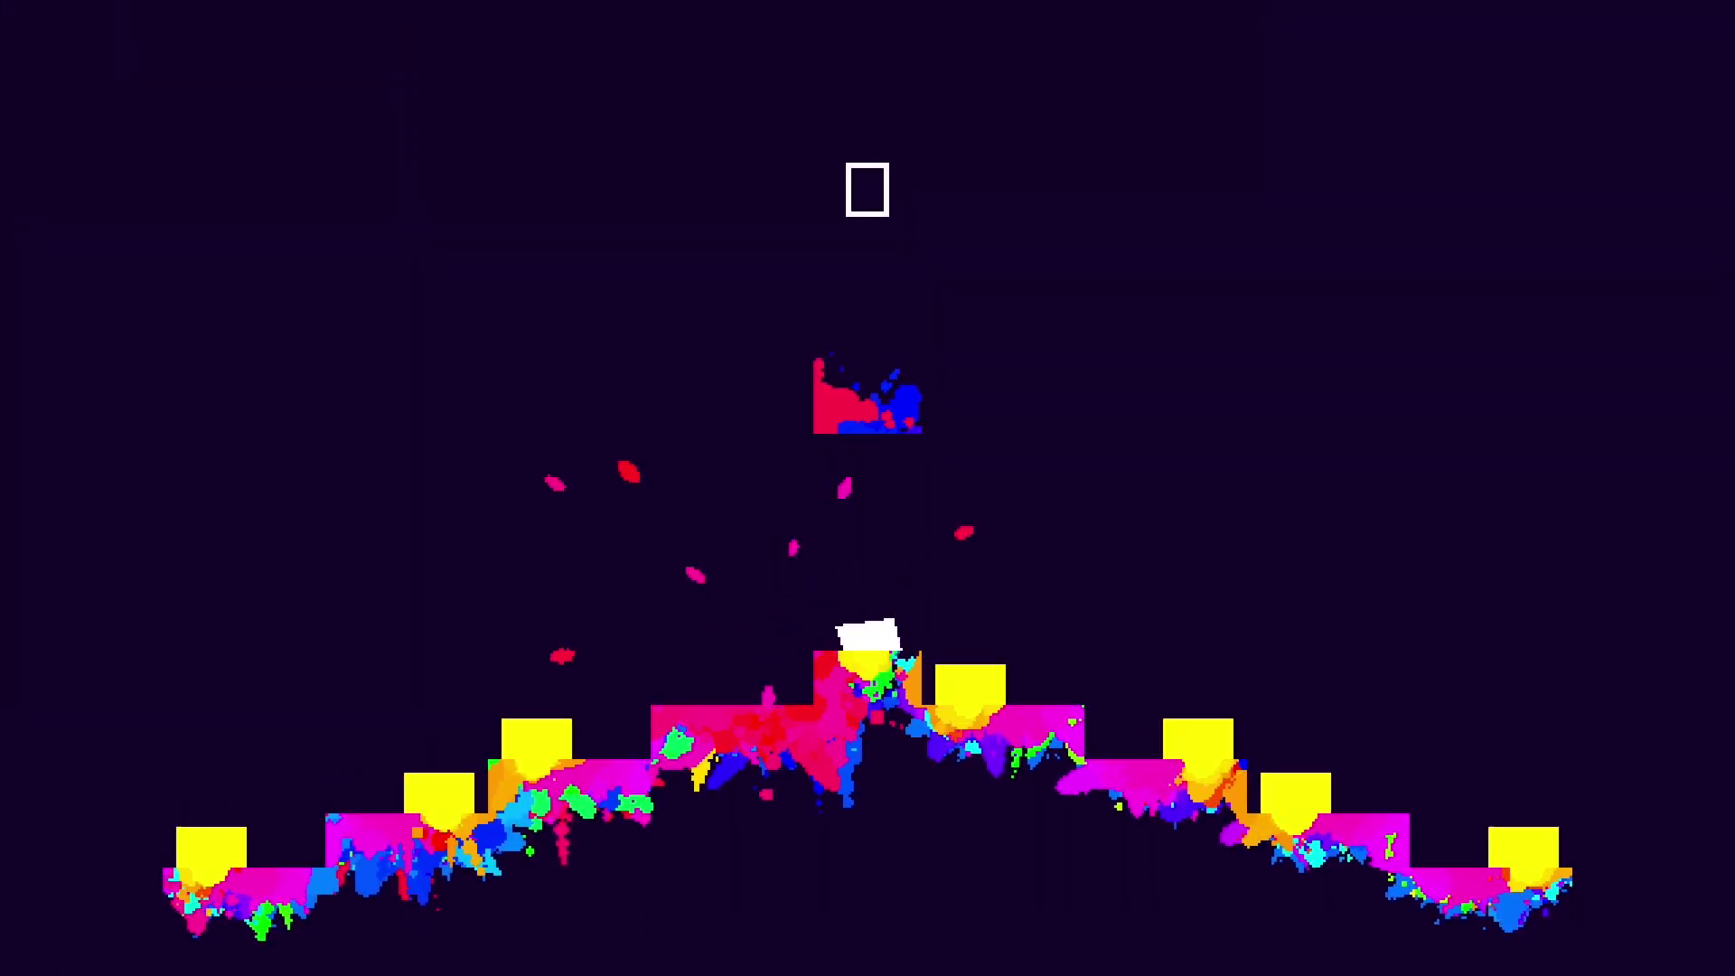
key(space)
key(Left)
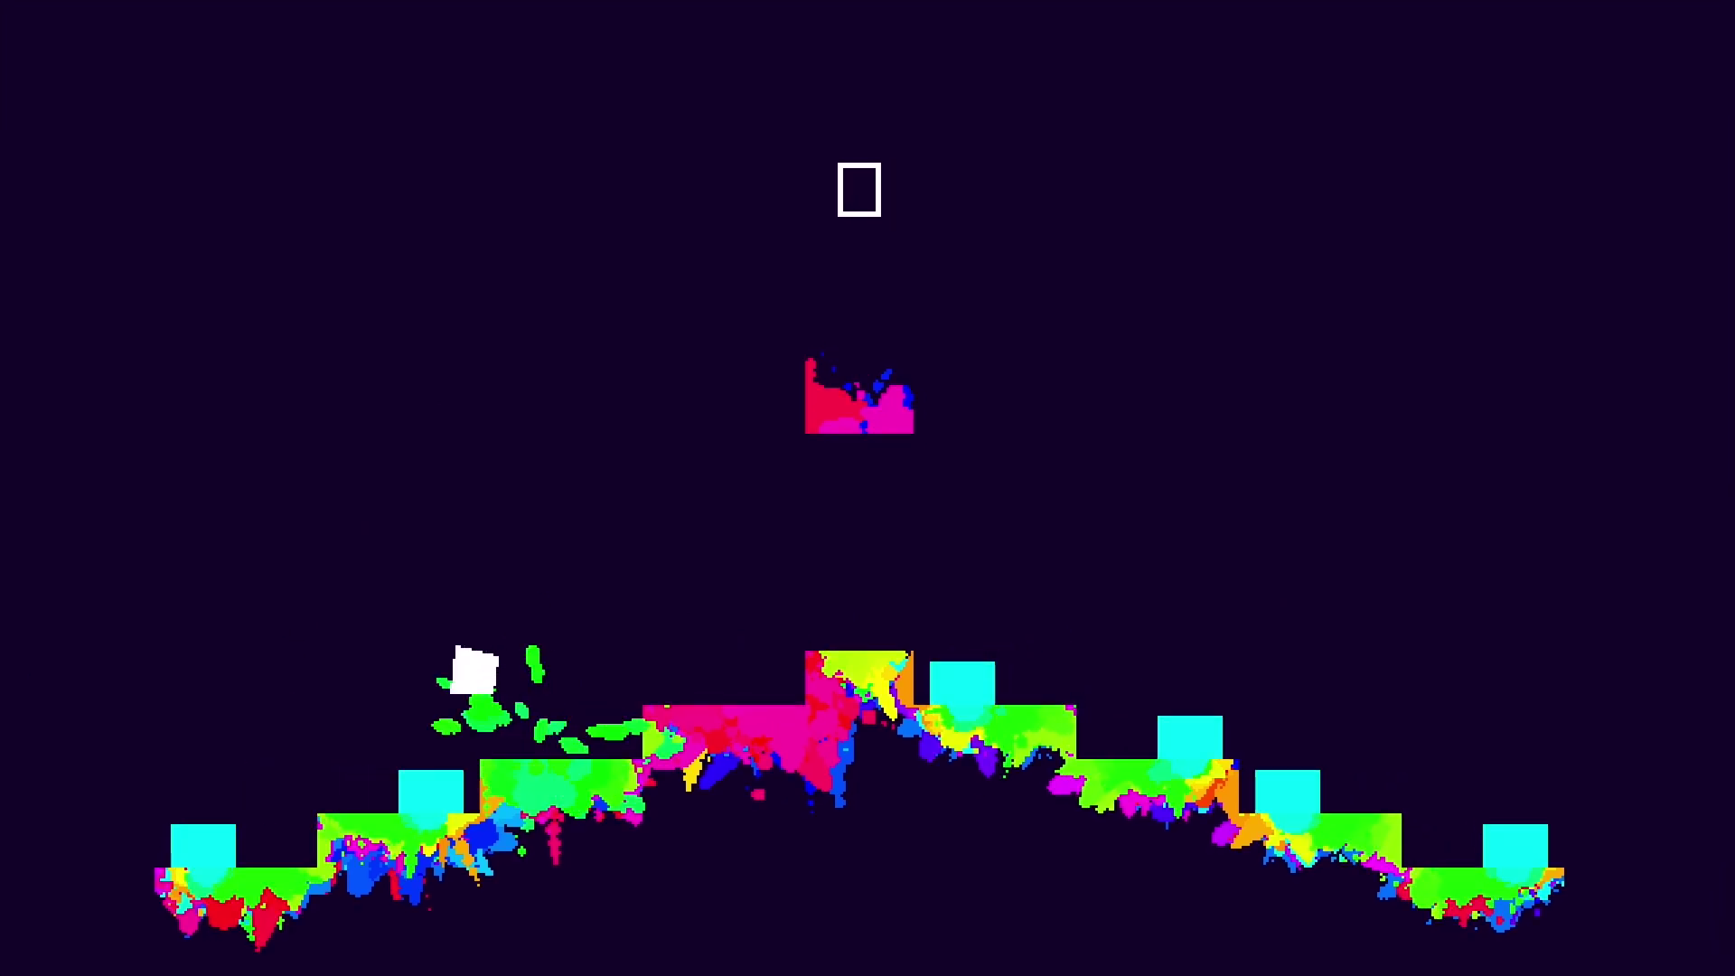
key(Left)
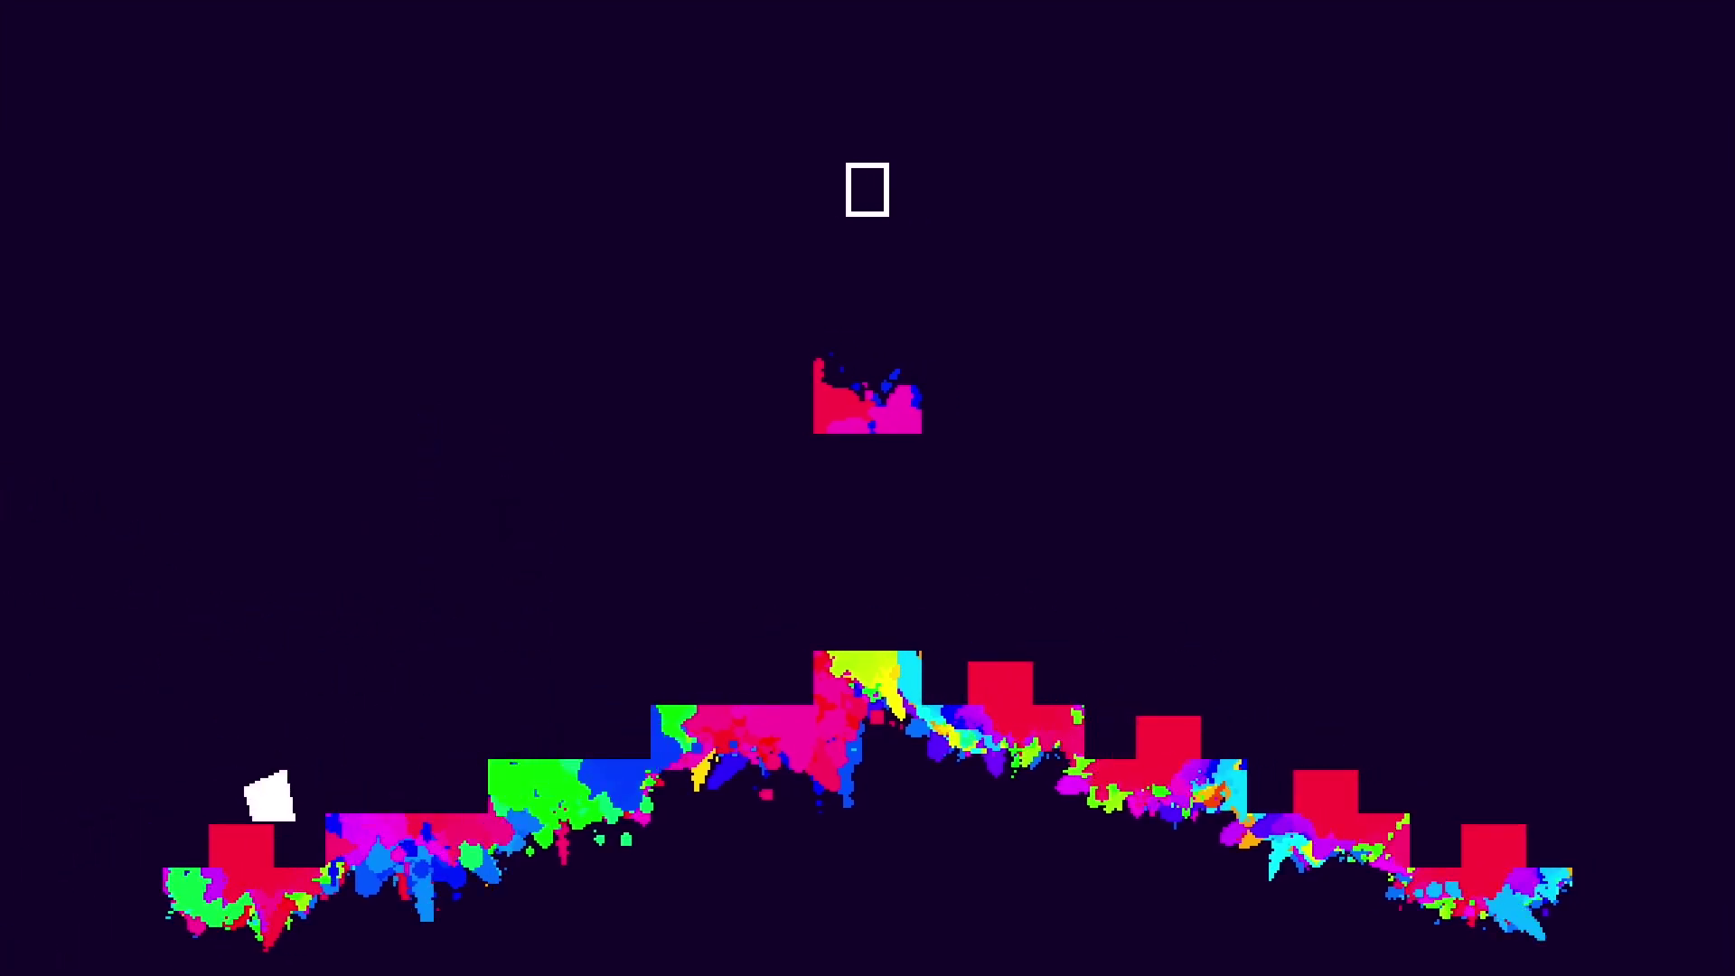
Move up and down the stairs, then respawn and hop around the centre block
key(Right)
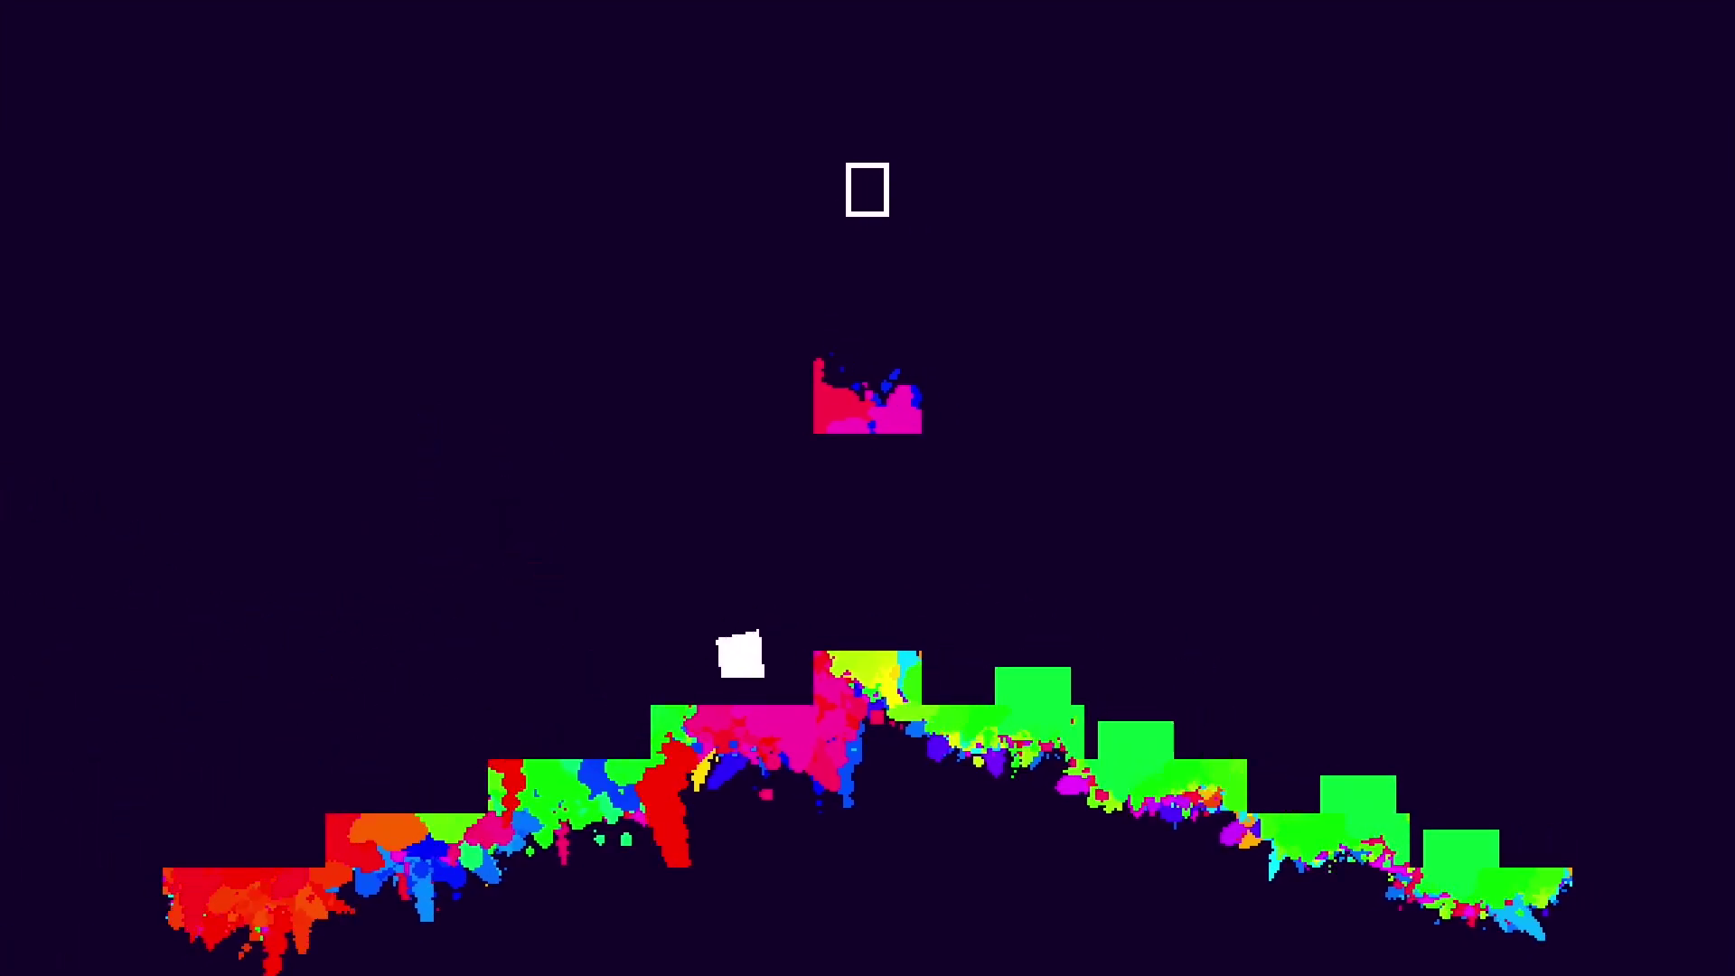
key(Right)
key(Left)
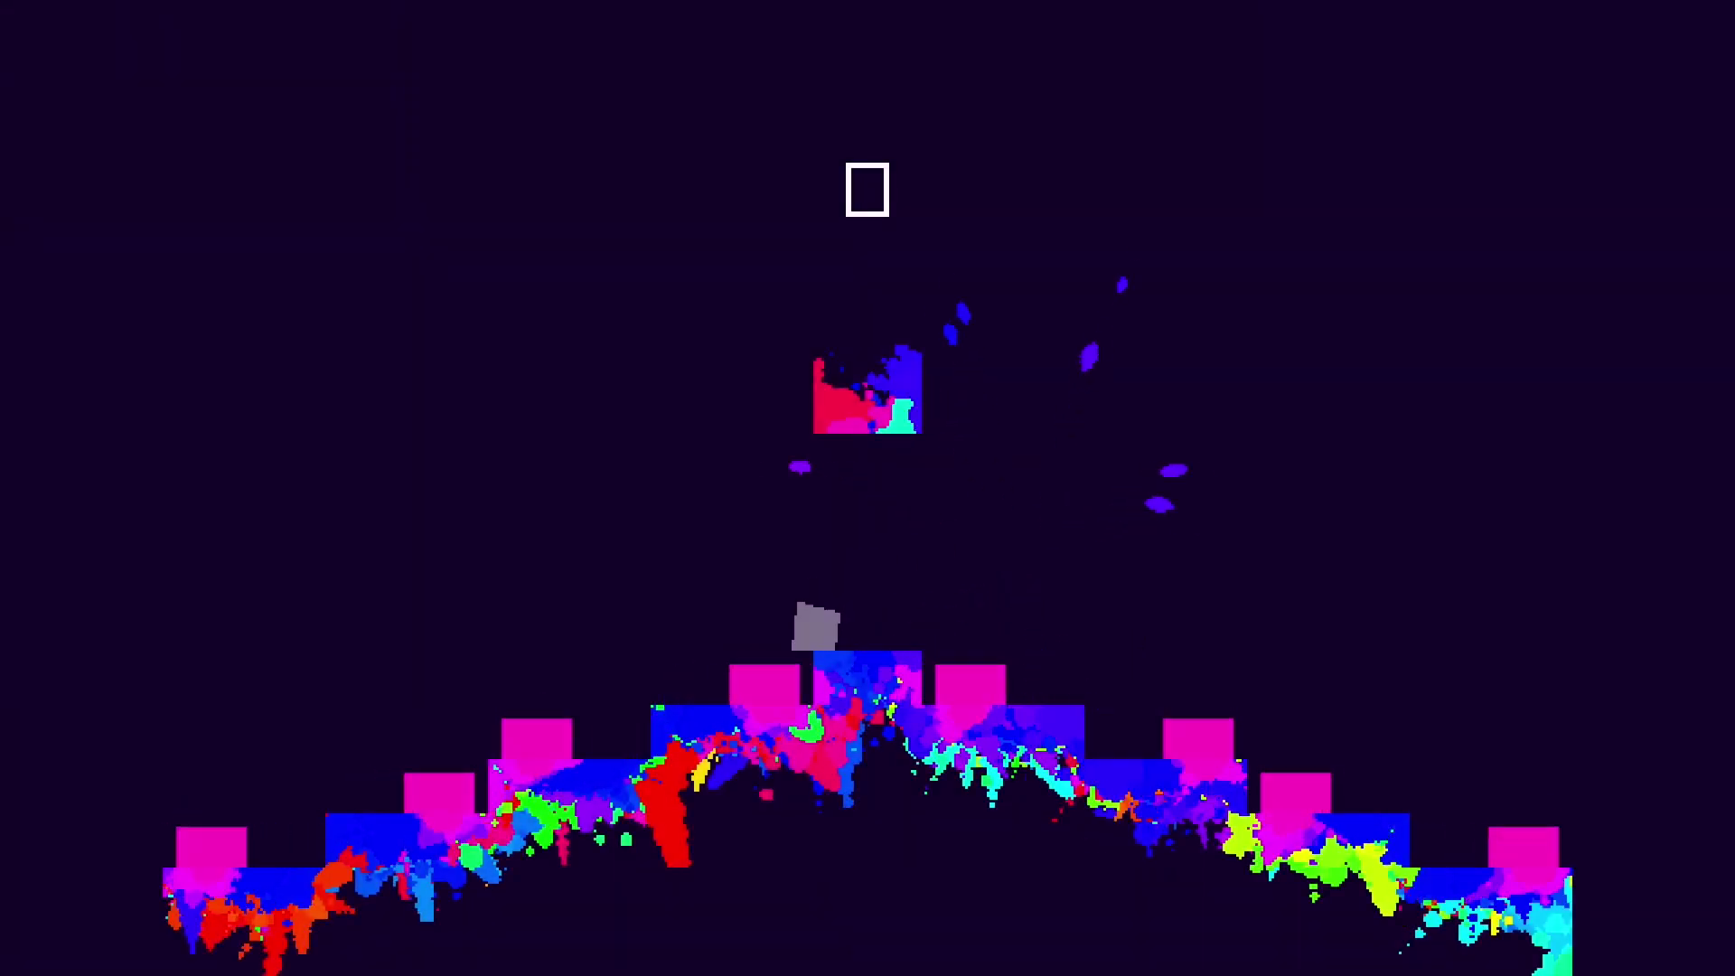
key(Up)
key(Right)
key(Left)
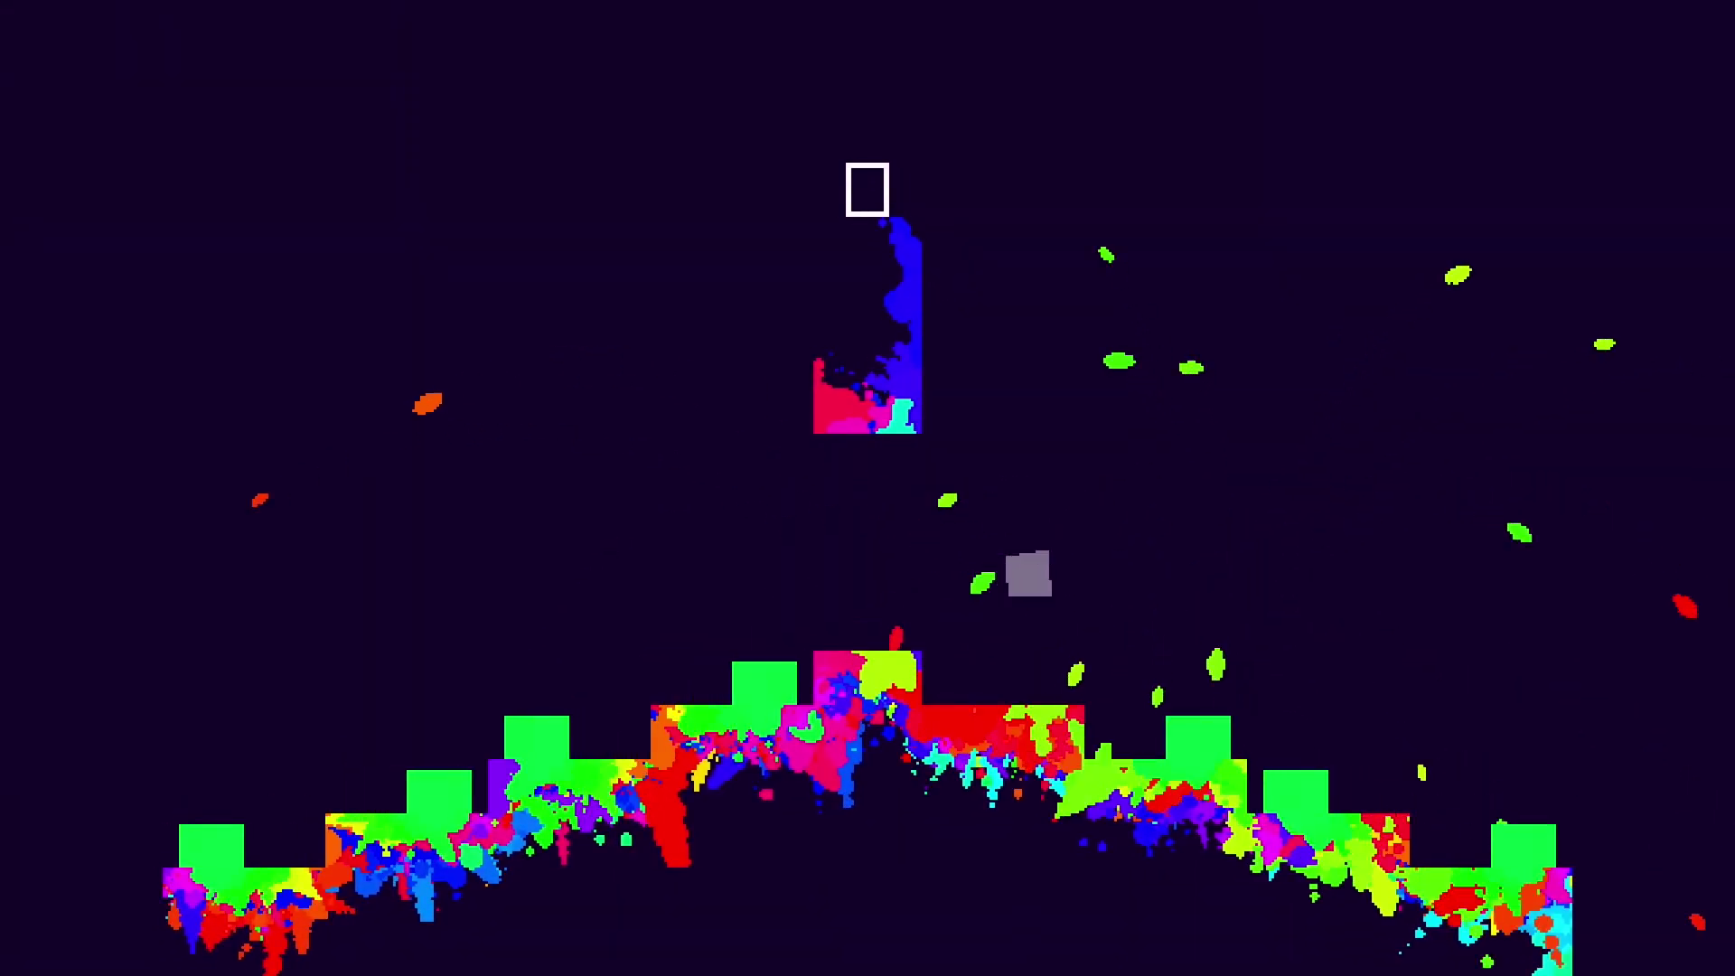
key(Right)
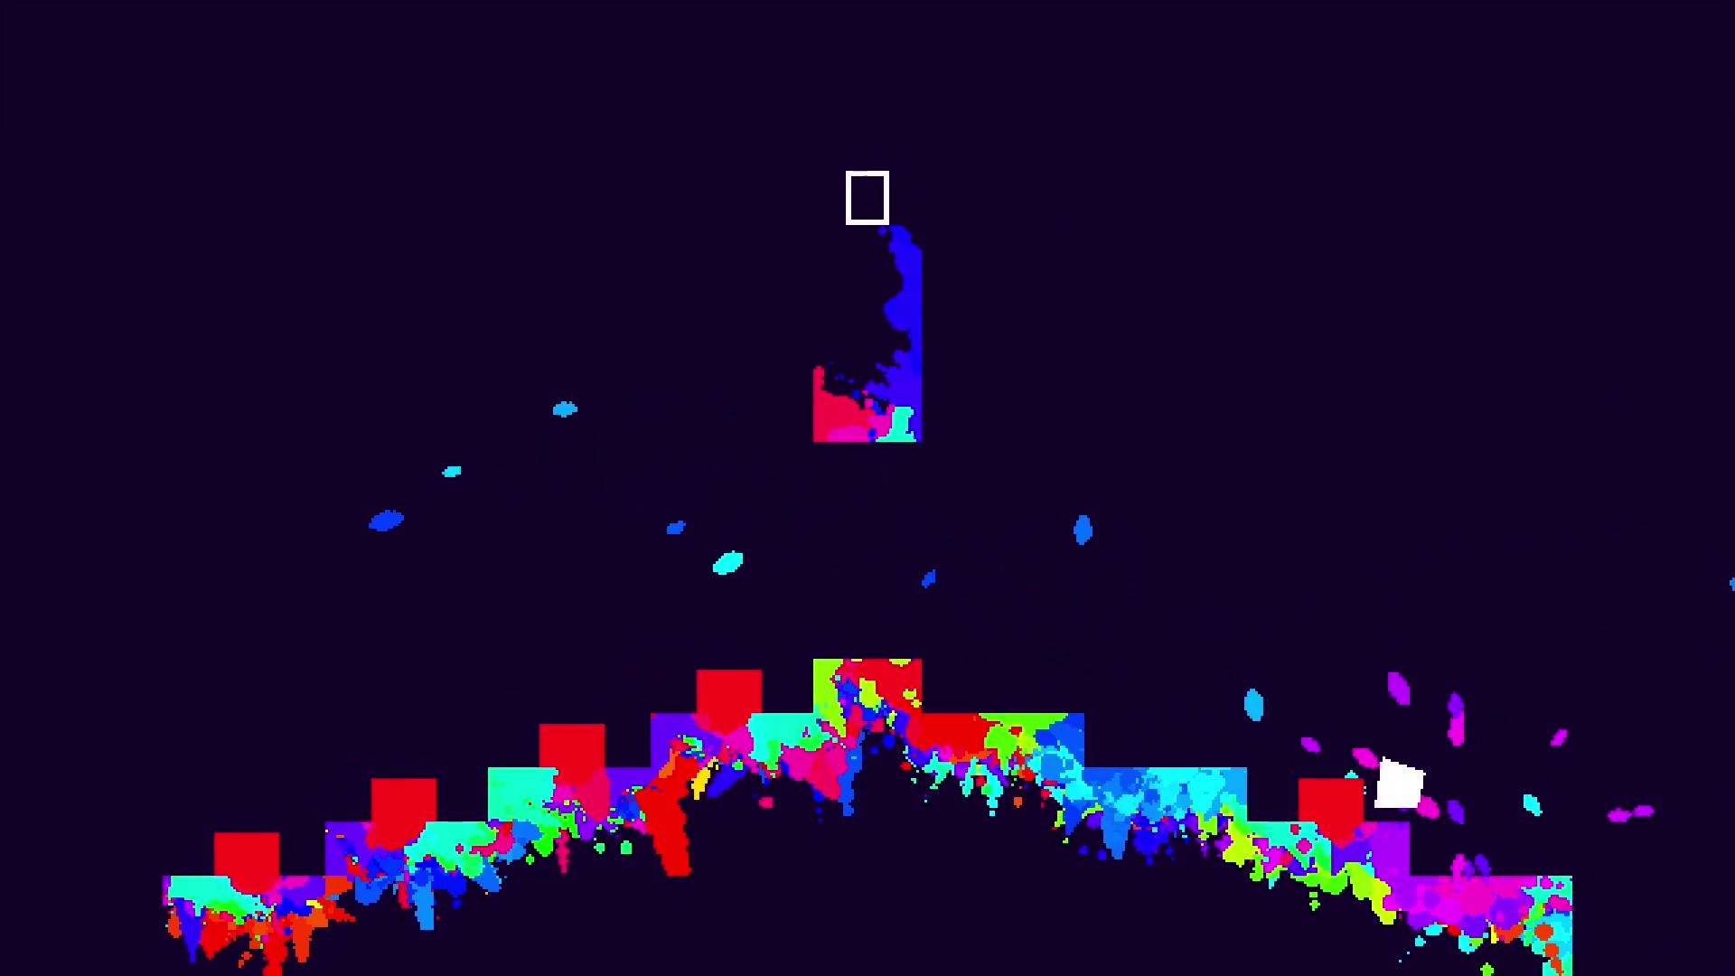
Leap left across the hill onto a left step and jump again
key(Up)
key(Left)
key(Left)
key(Up)
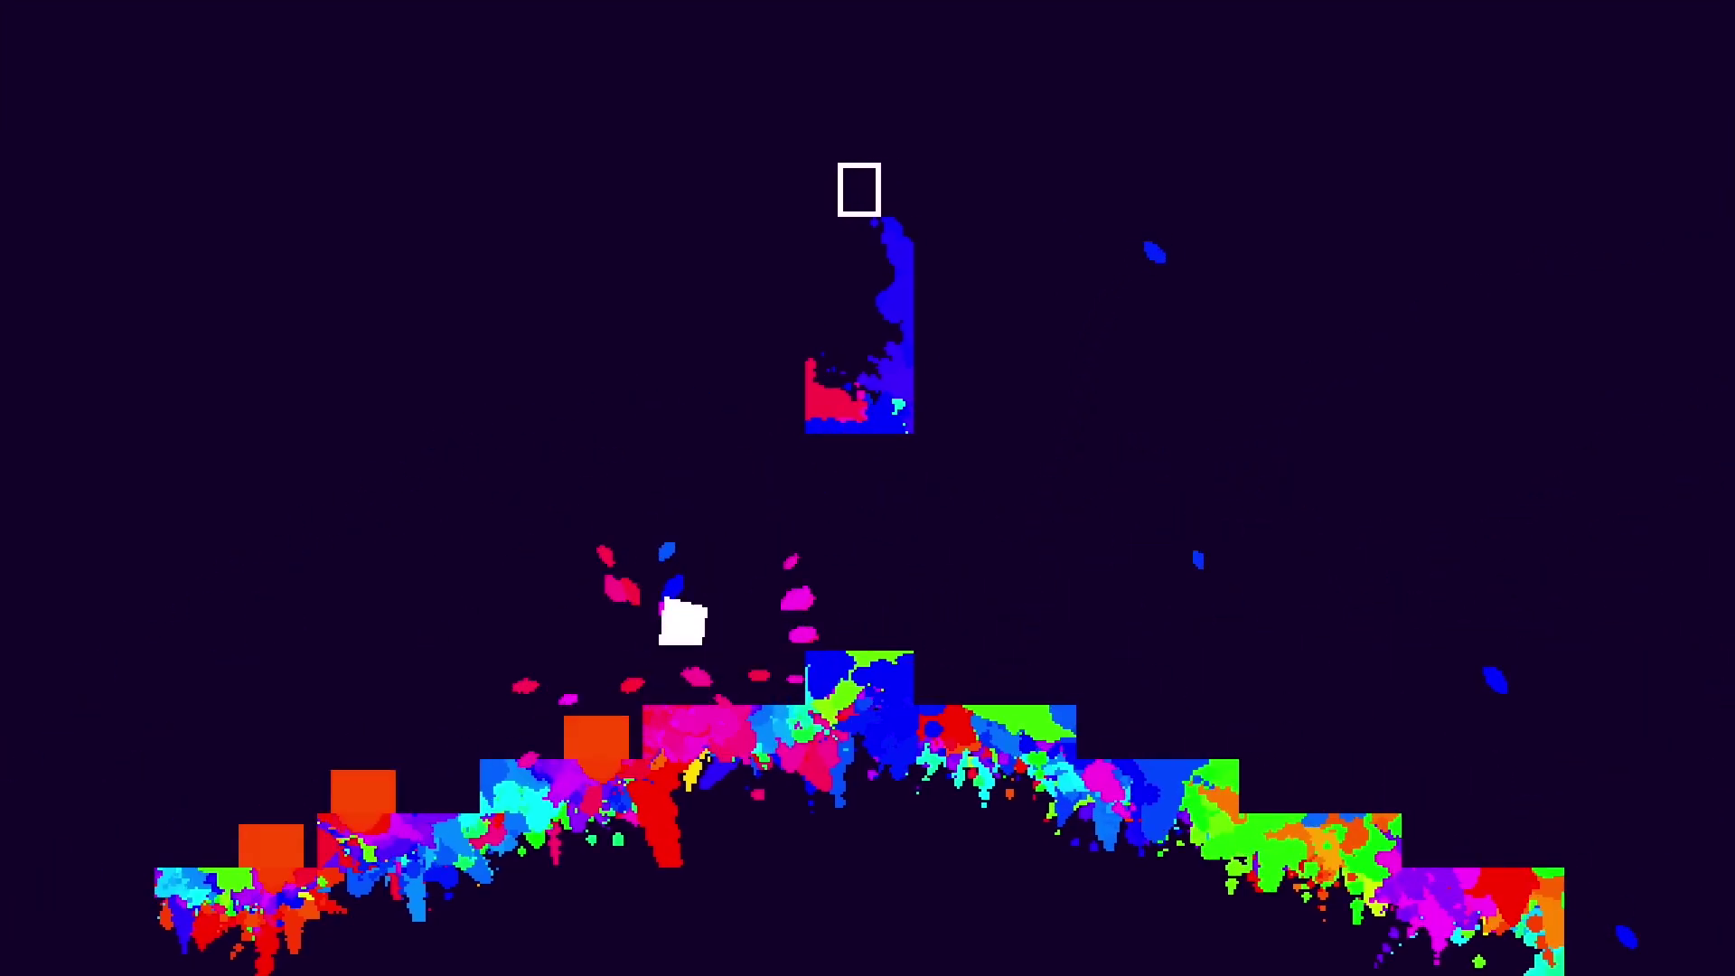
key(Up)
key(Left)
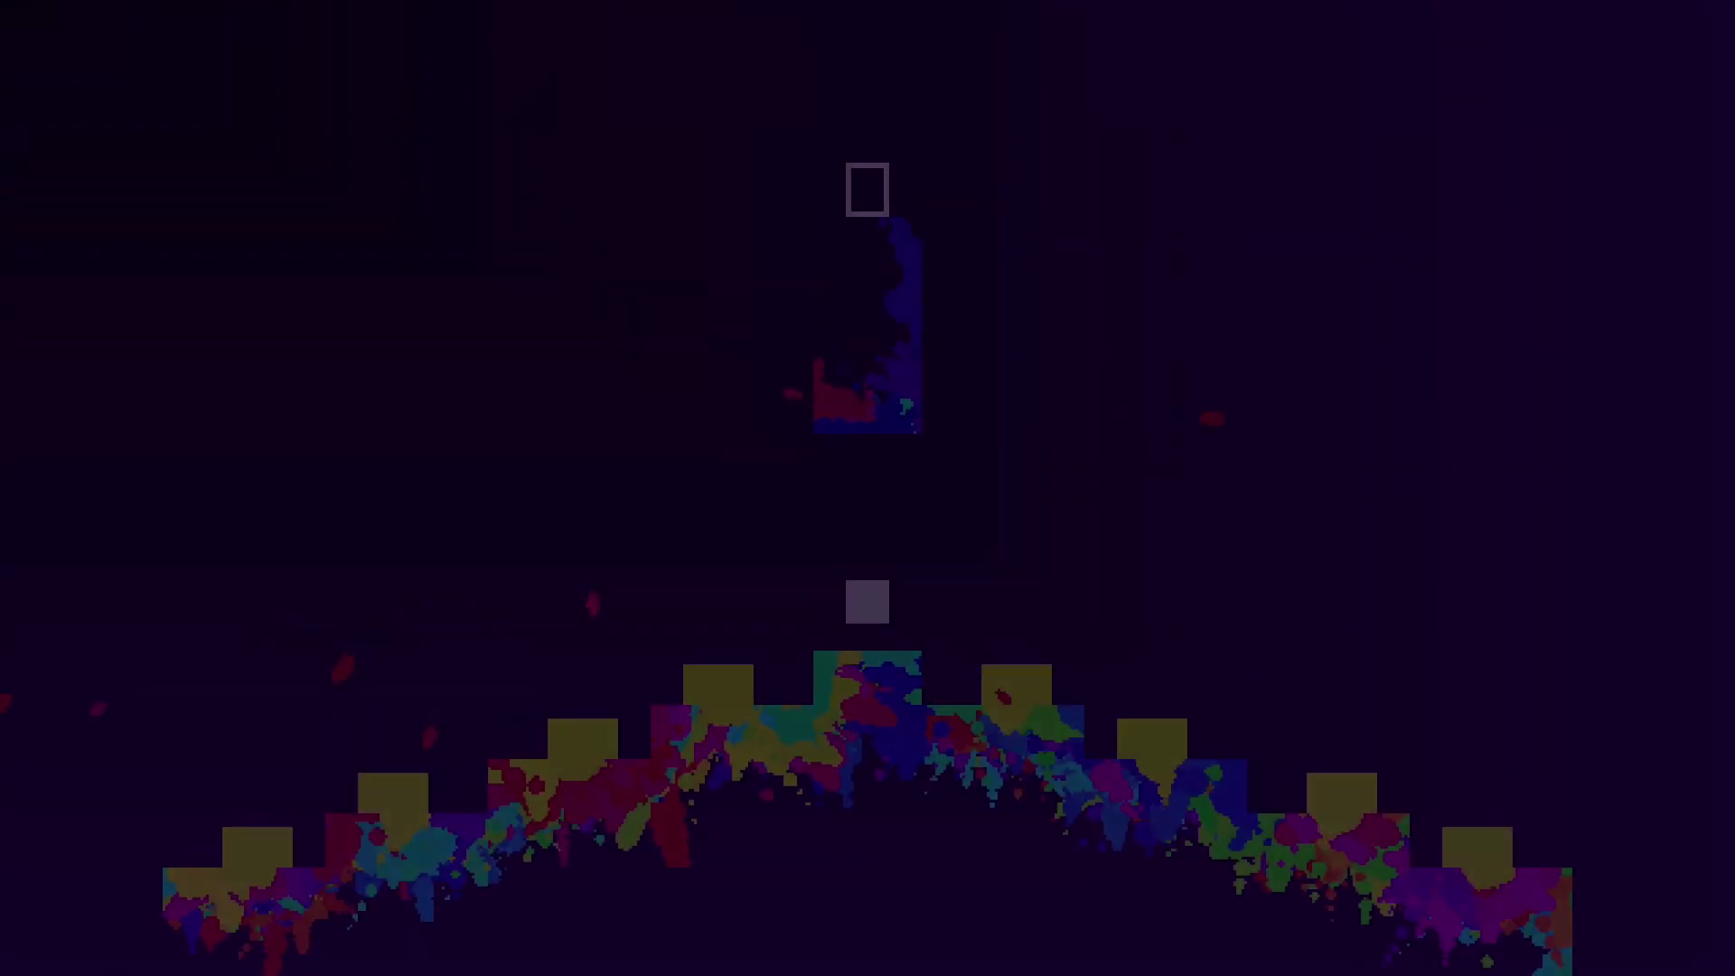
Drop right onto the central and lower blocks, then walk down the left slope
key(Right)
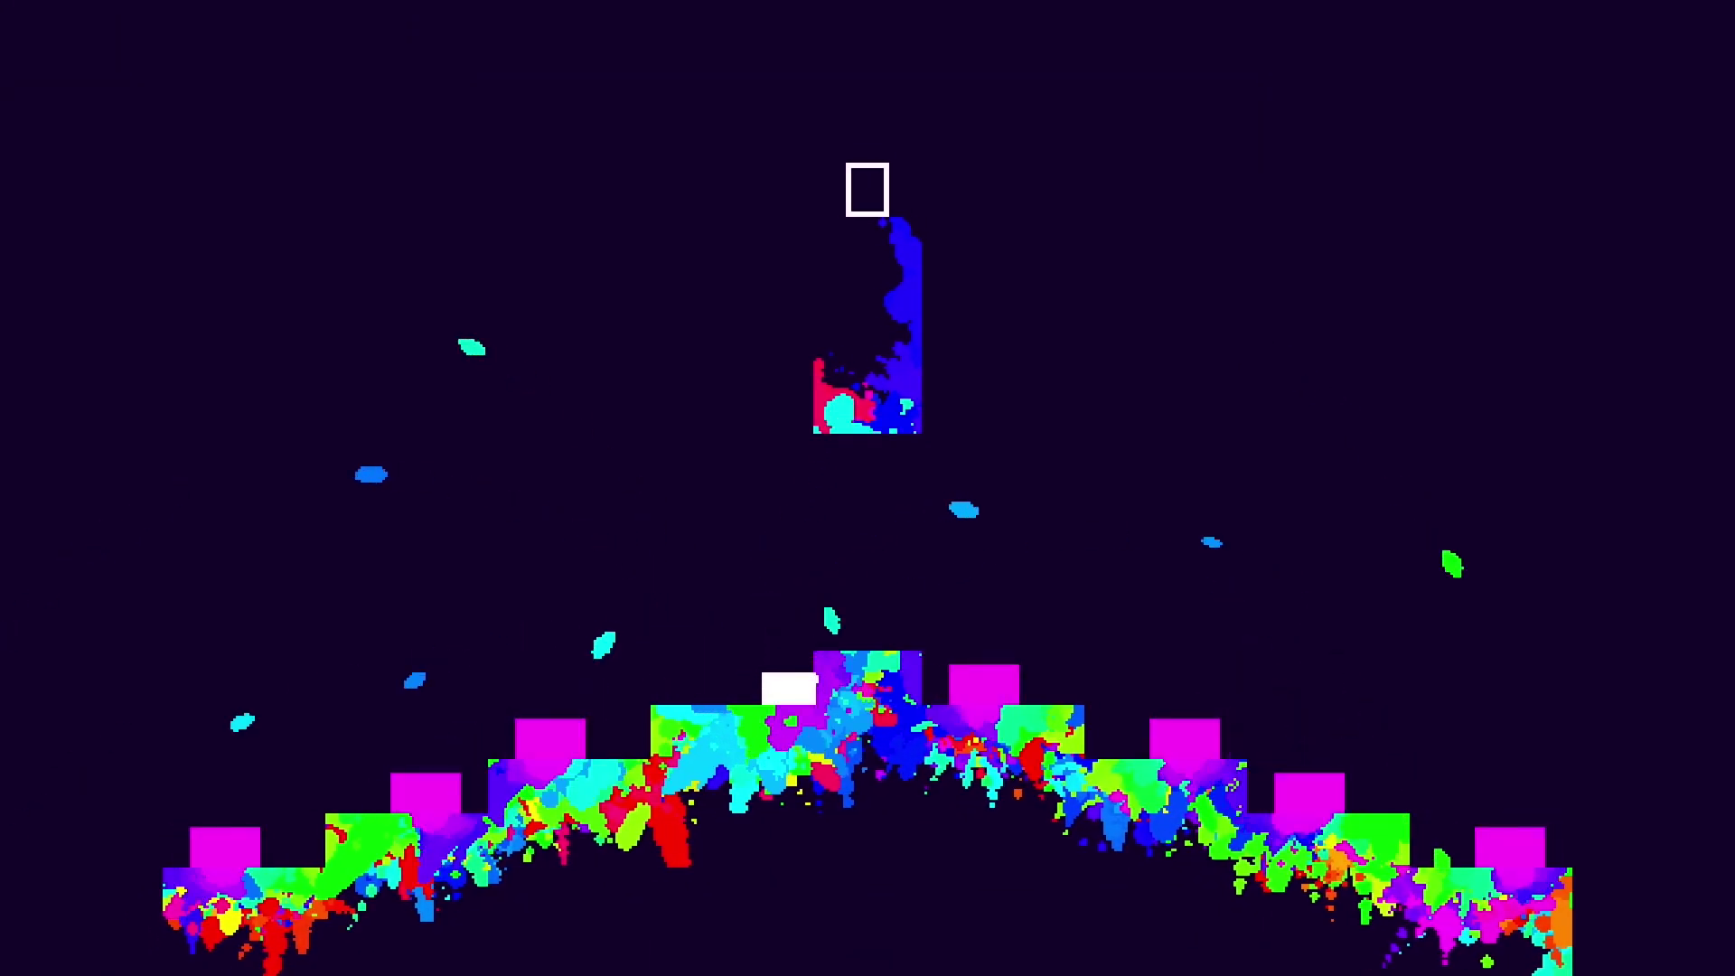
key(Right)
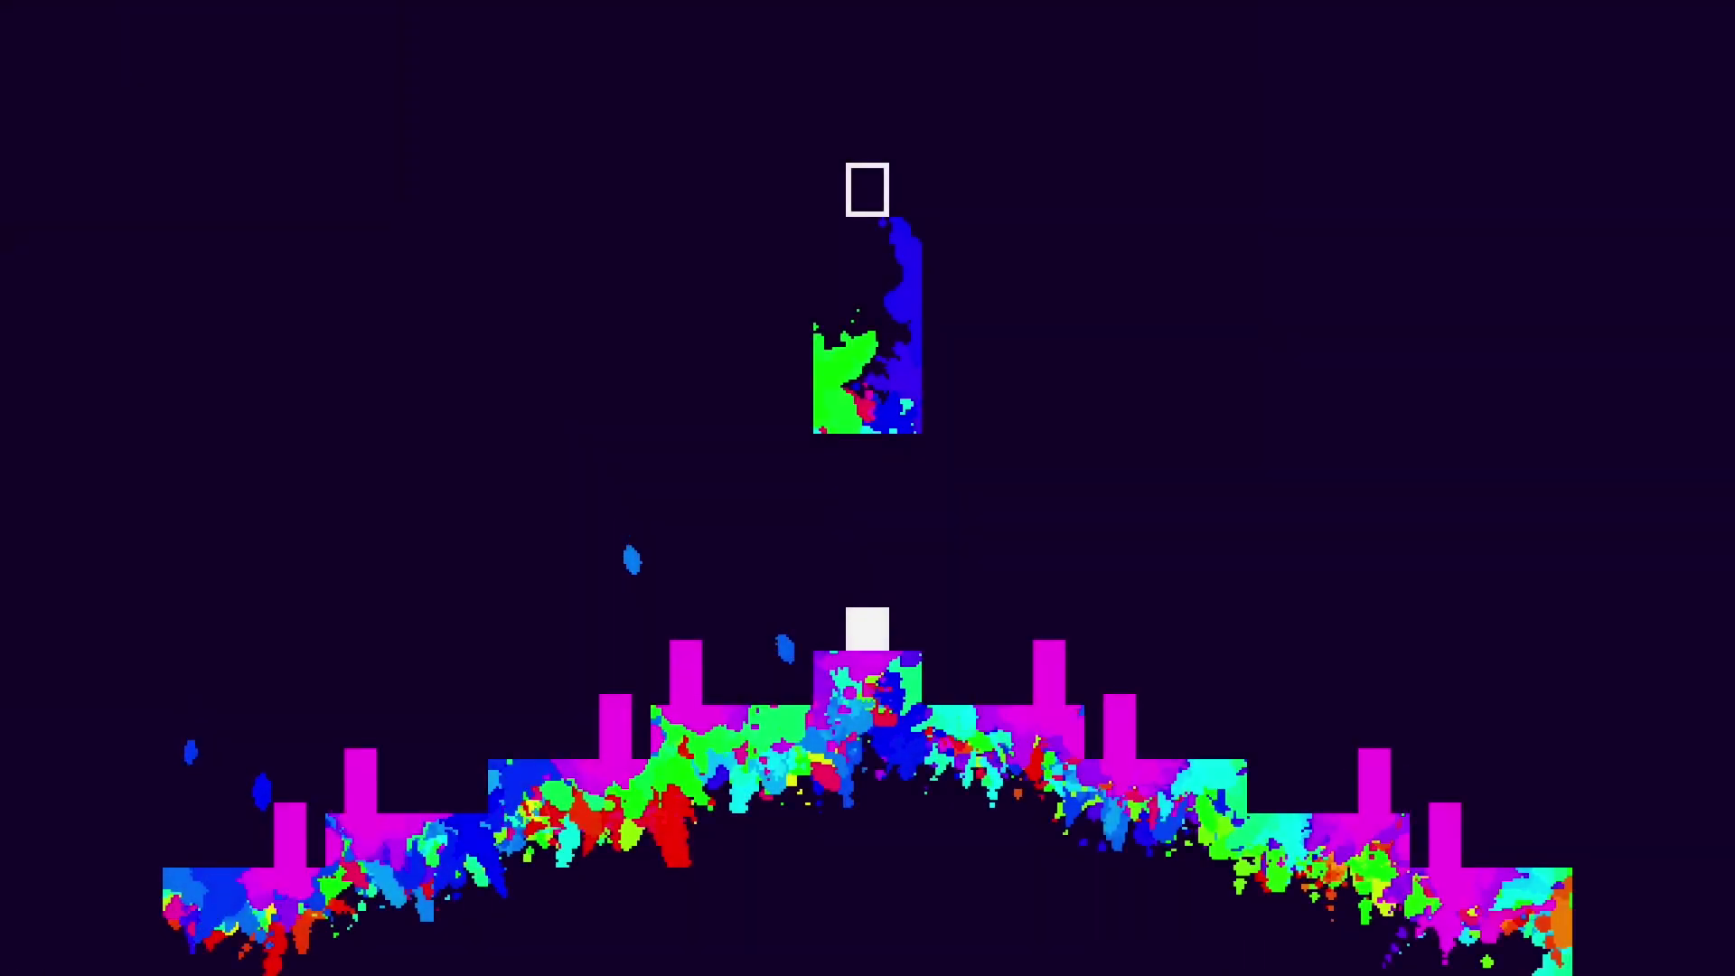
key(Left)
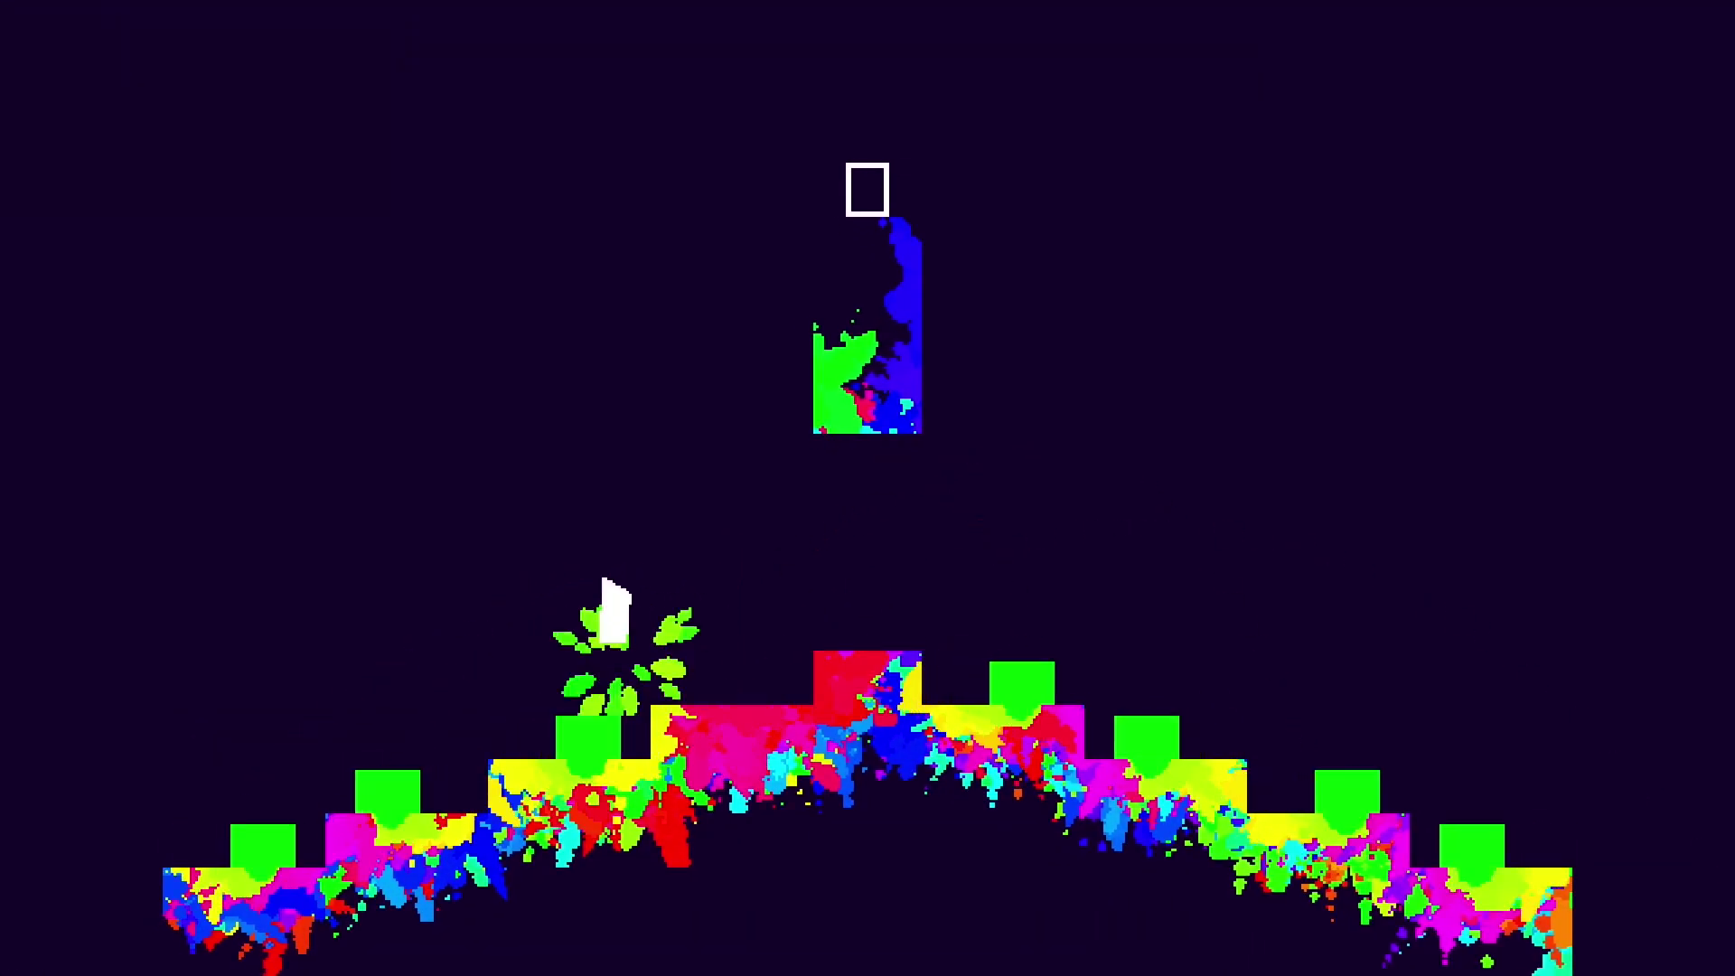
key(Left)
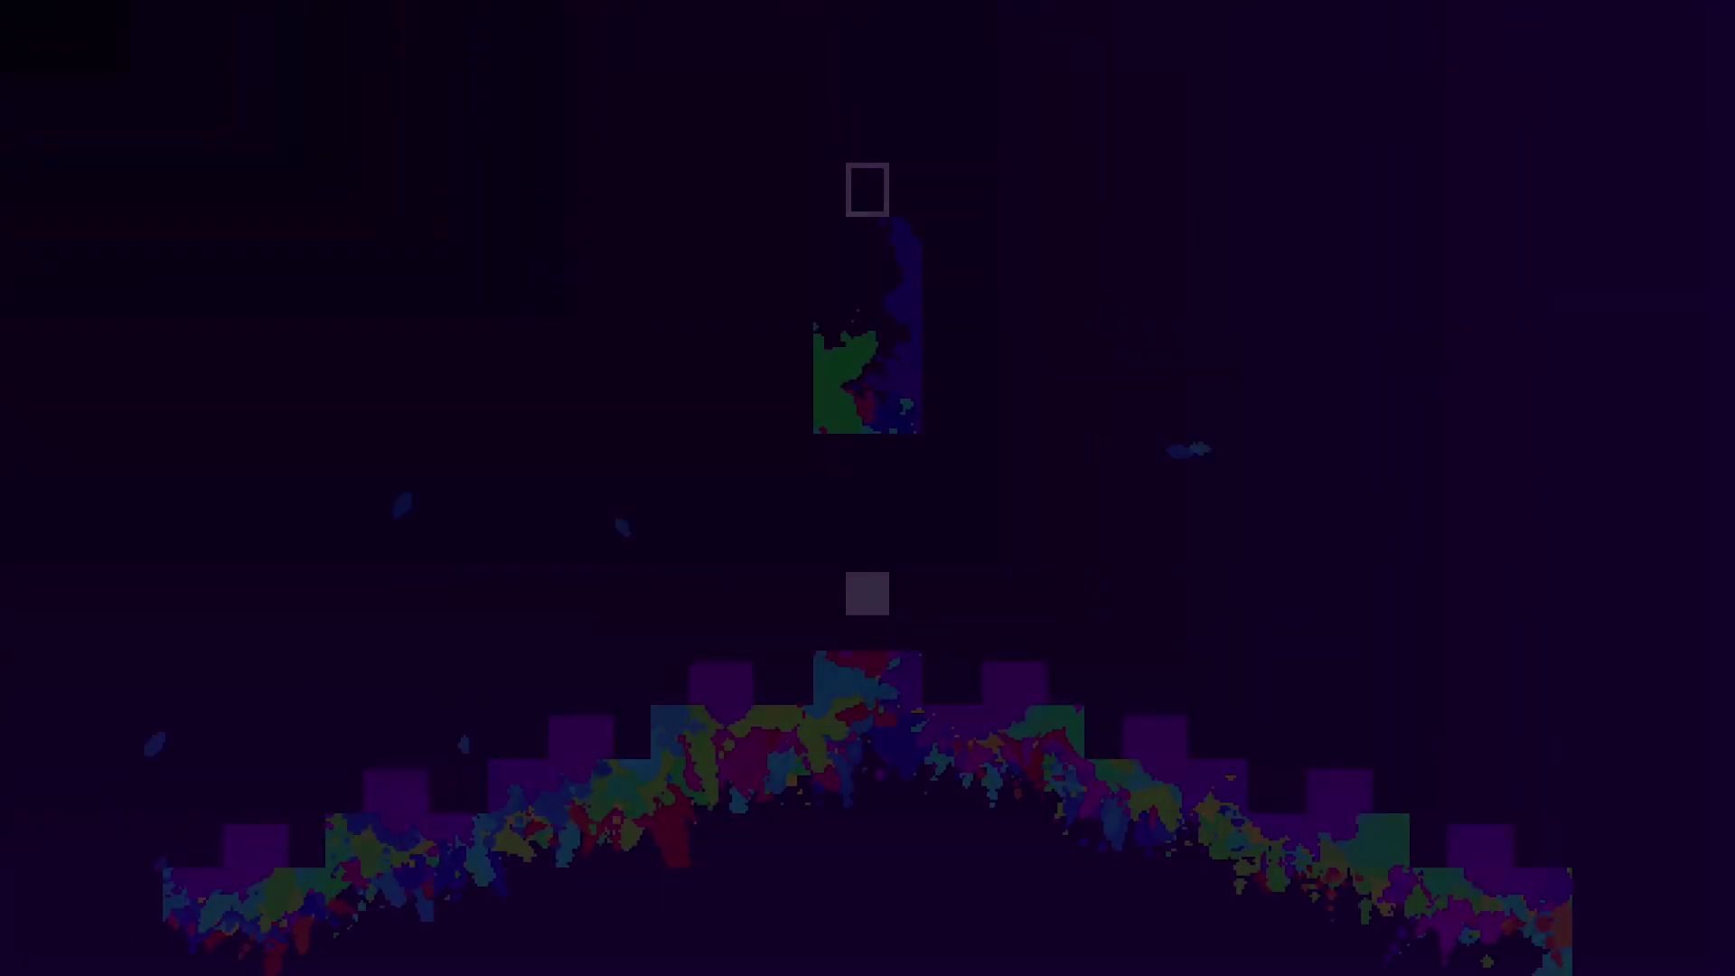
Land on the right slope, walk up it, and fall off the hill's edge to respawn
key(Left)
key(Right)
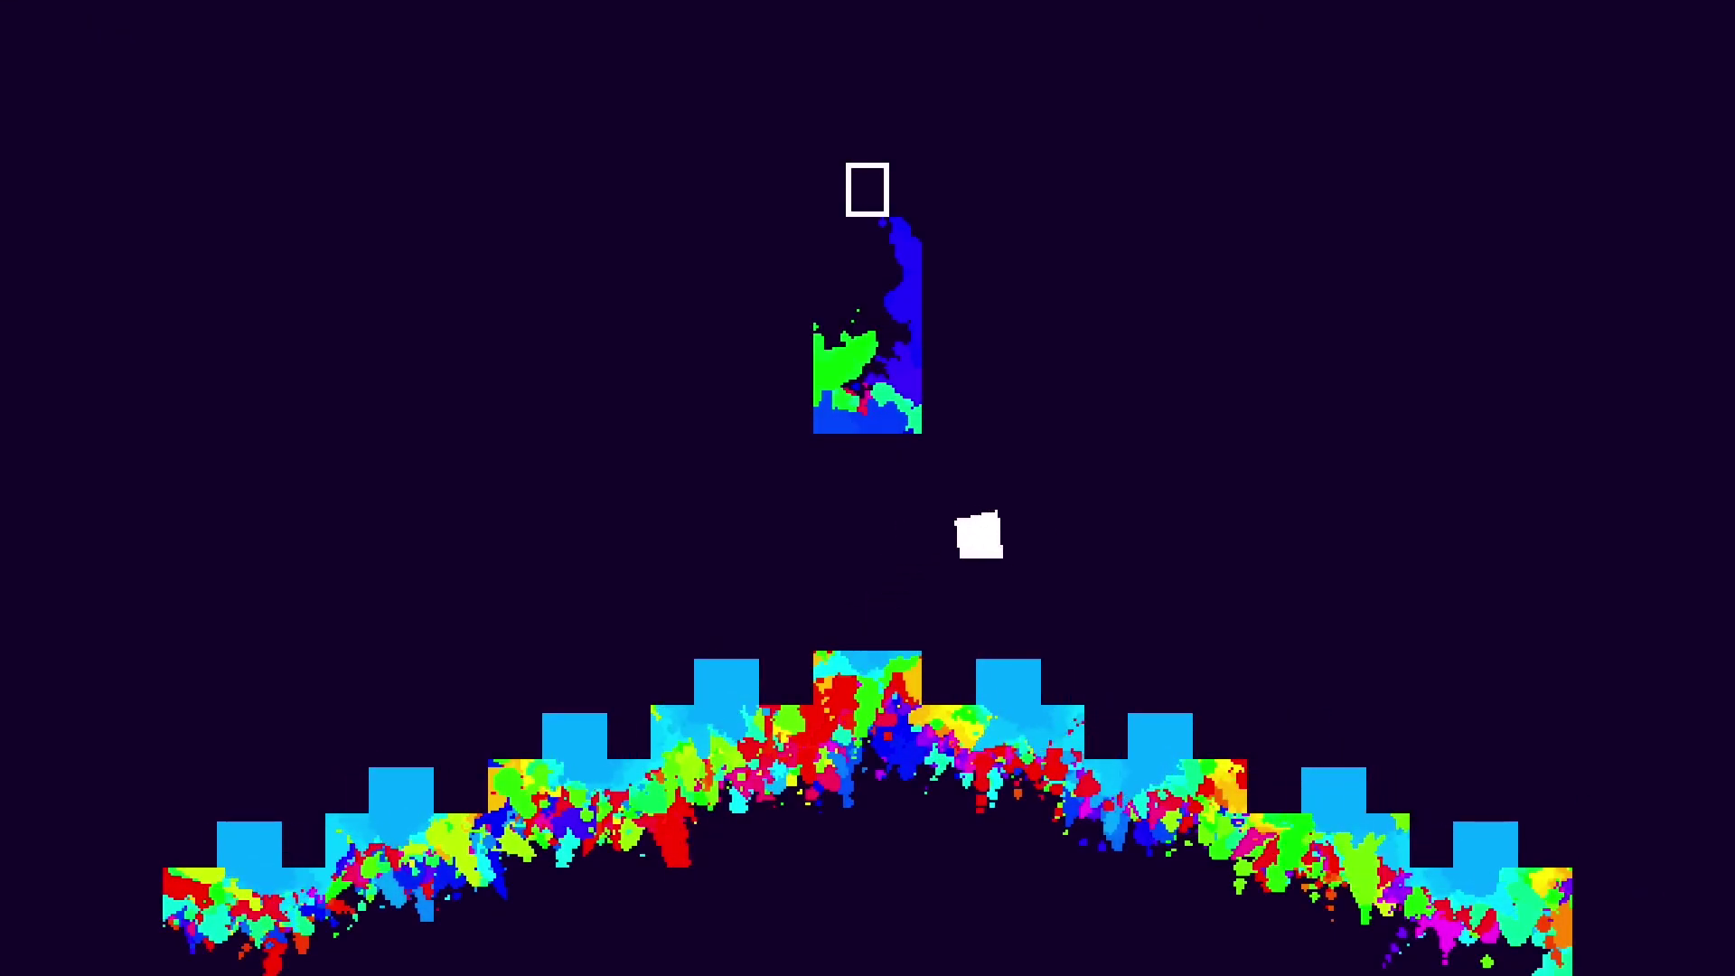
key(Left)
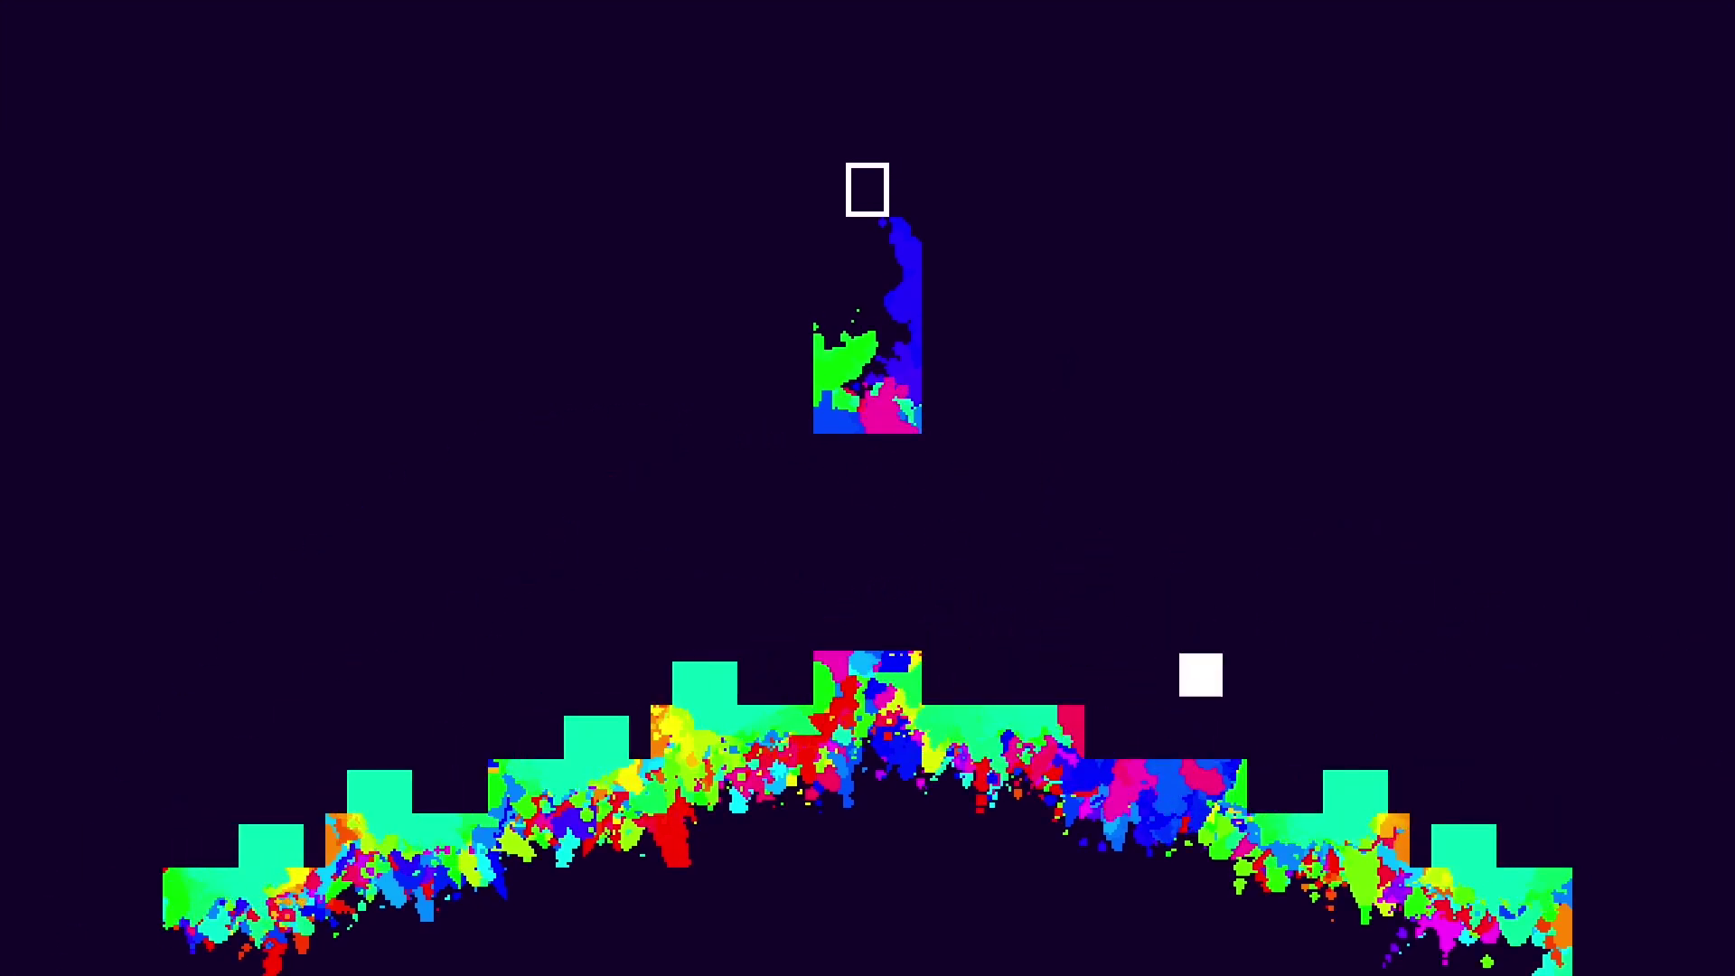
key(Left)
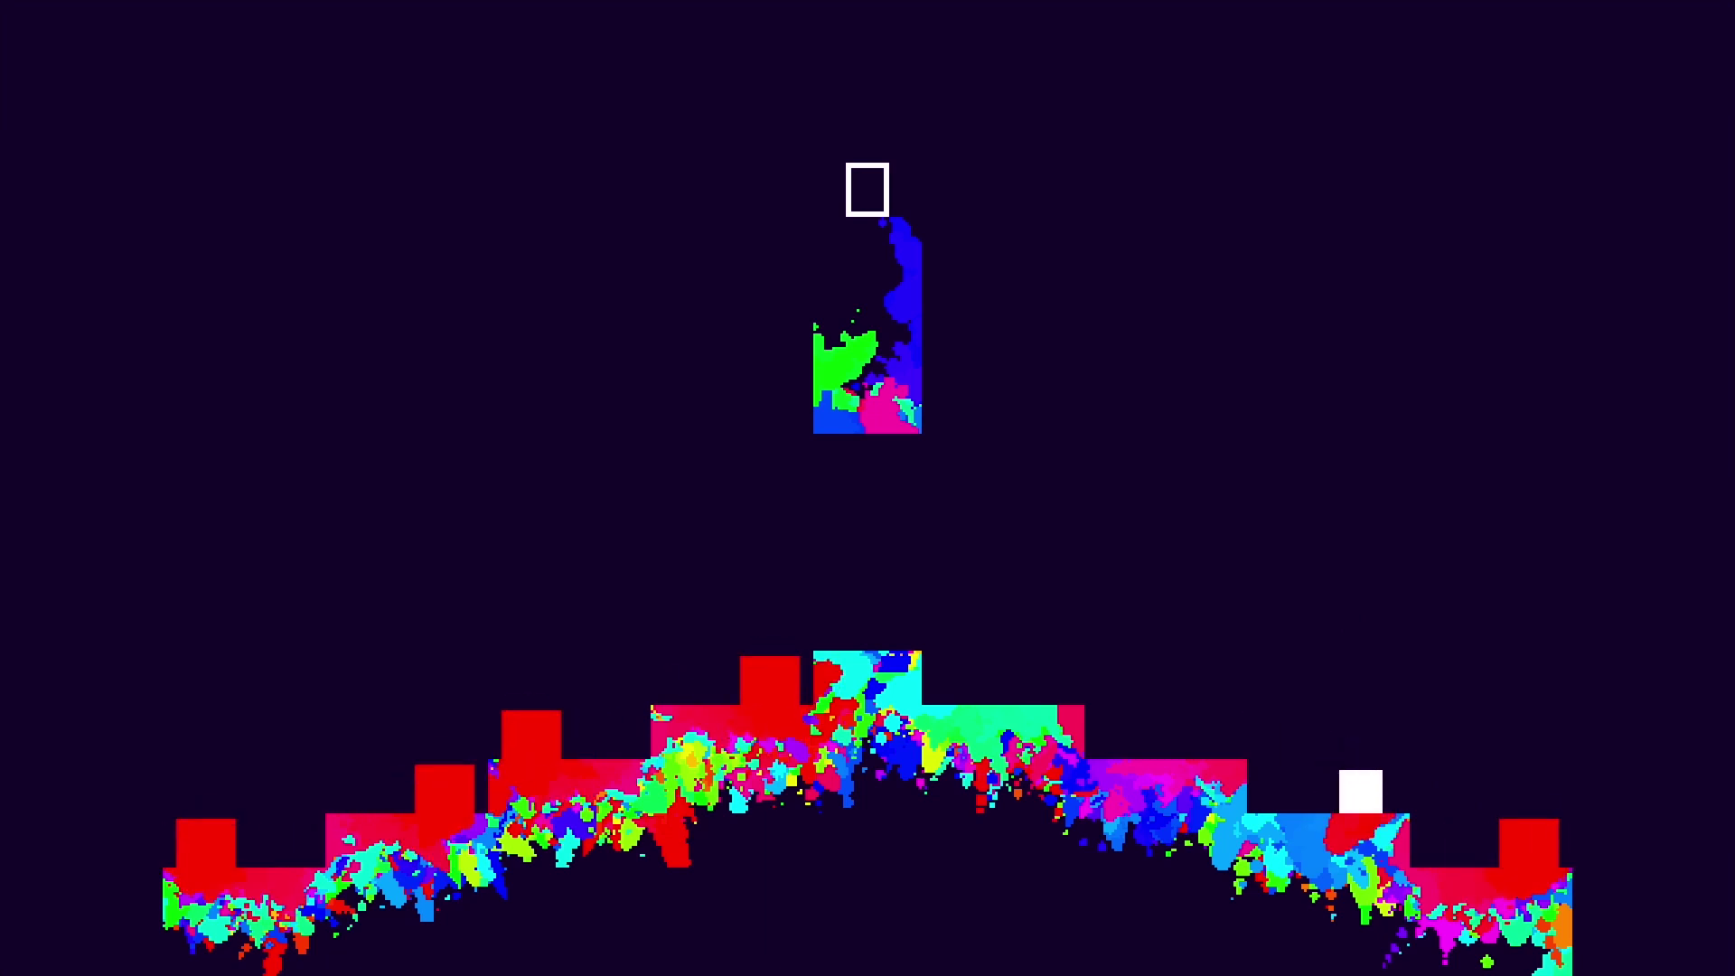
key(Right)
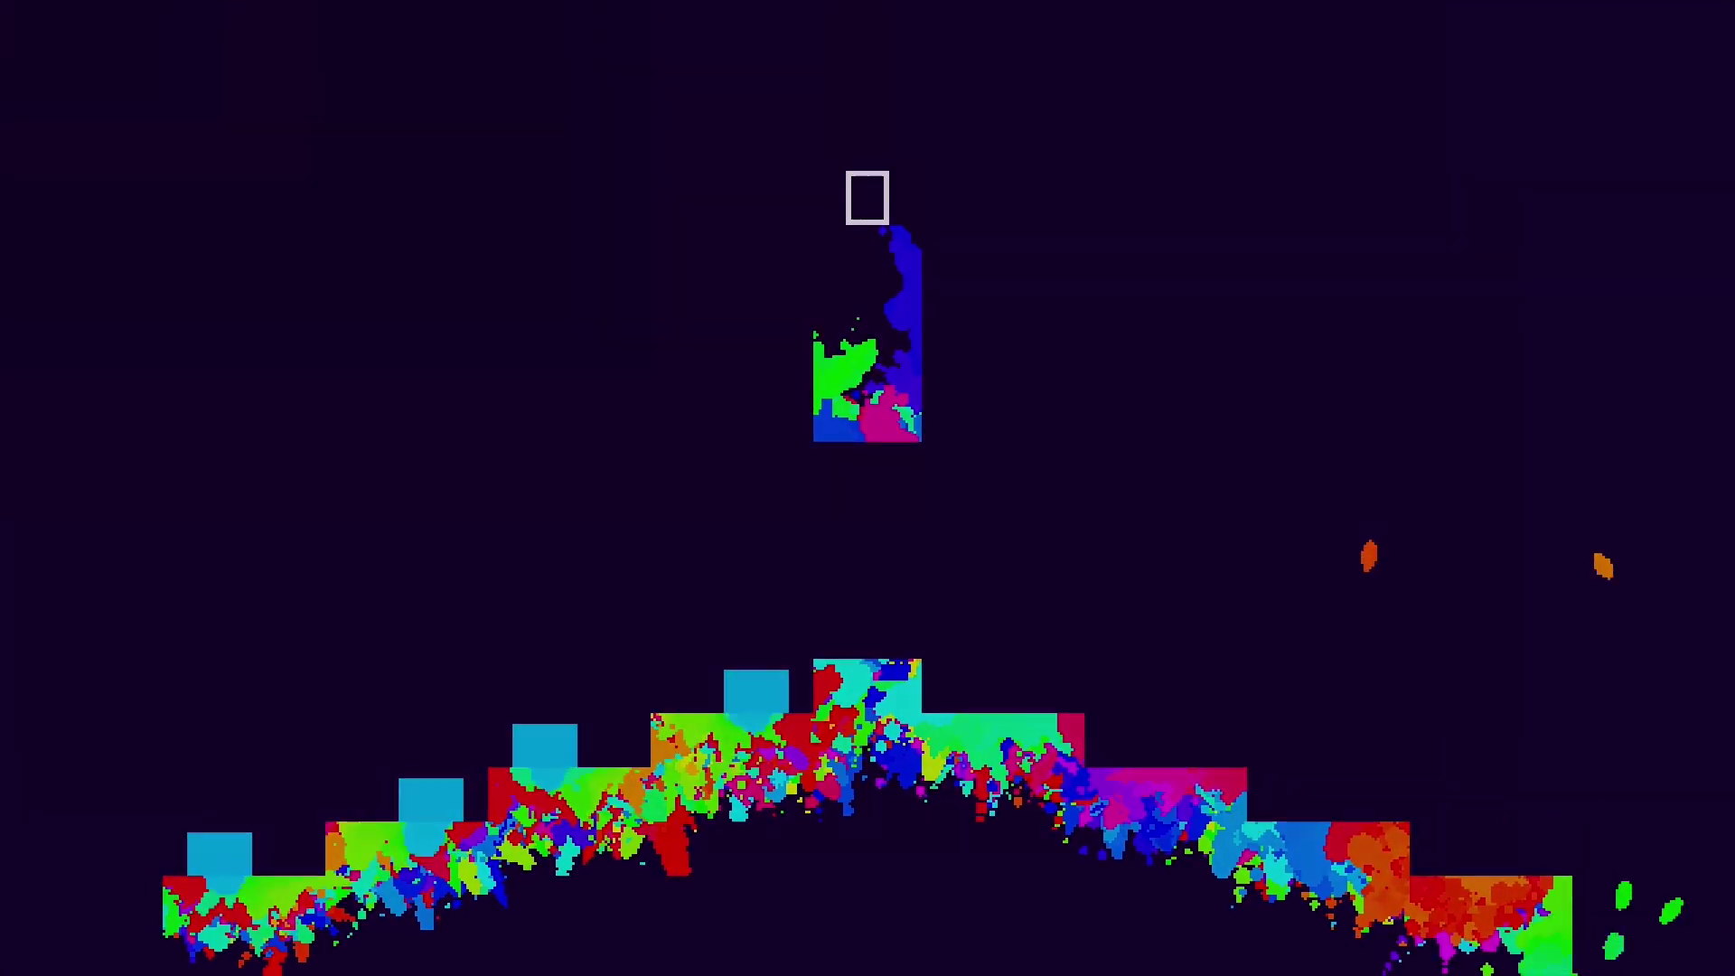
key(Left)
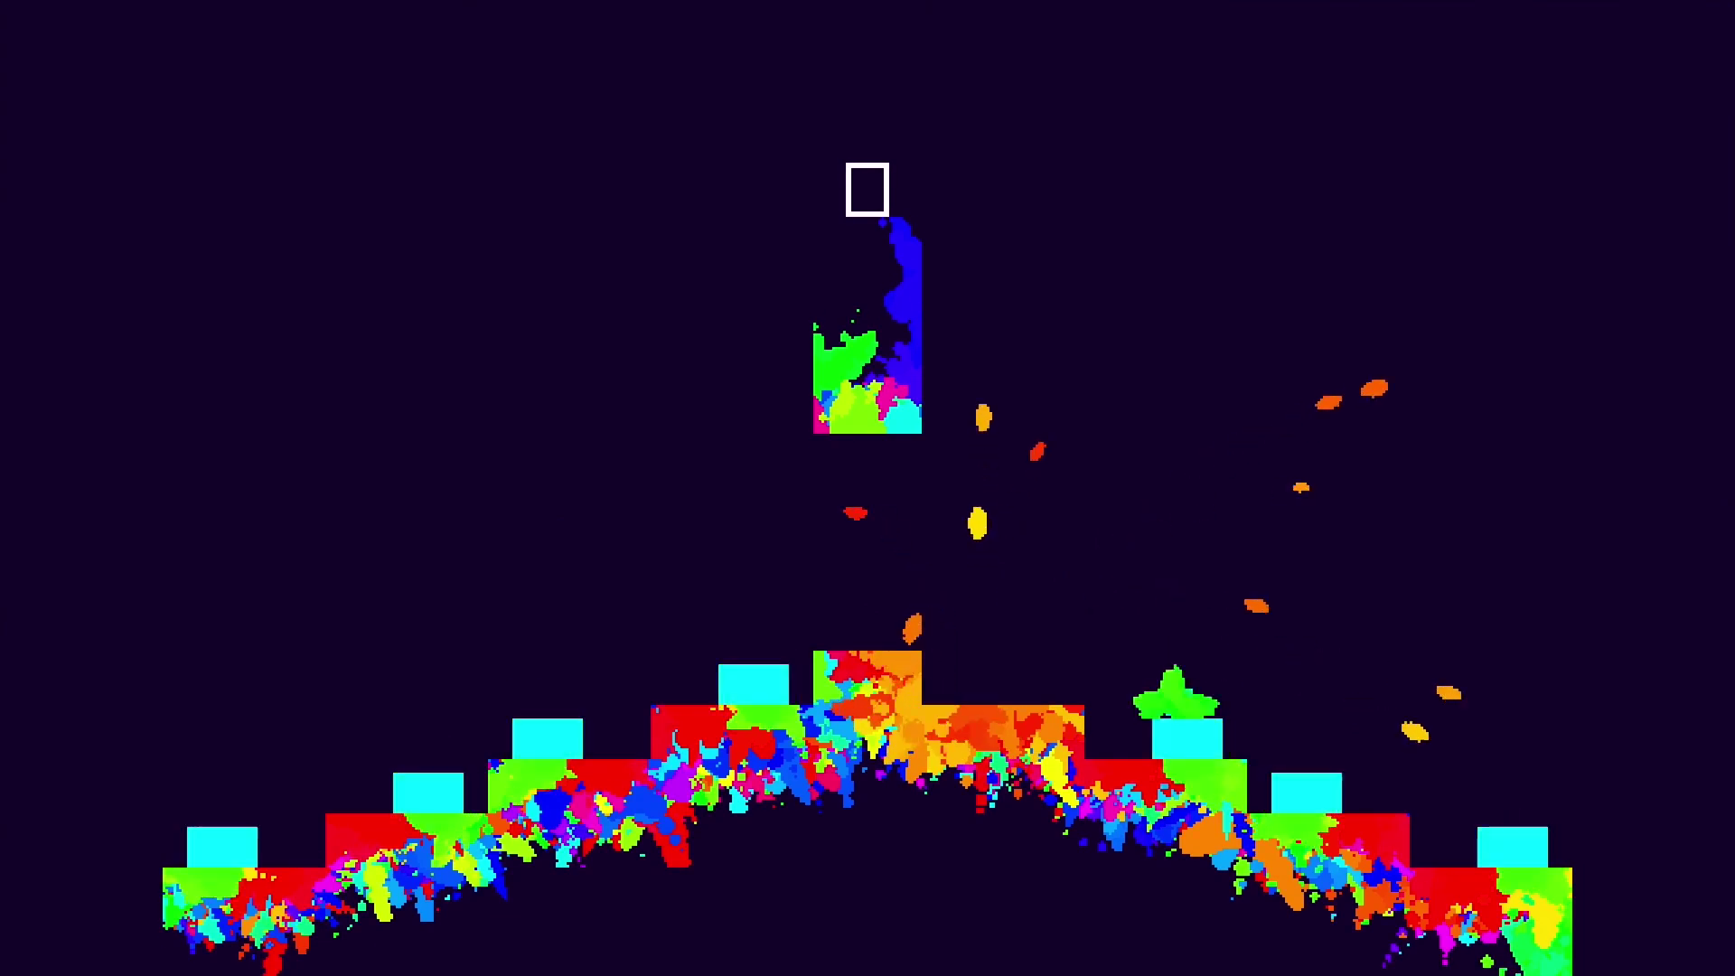
Jump up-left from the centre block and walk back and forth along the left slope
key(Left)
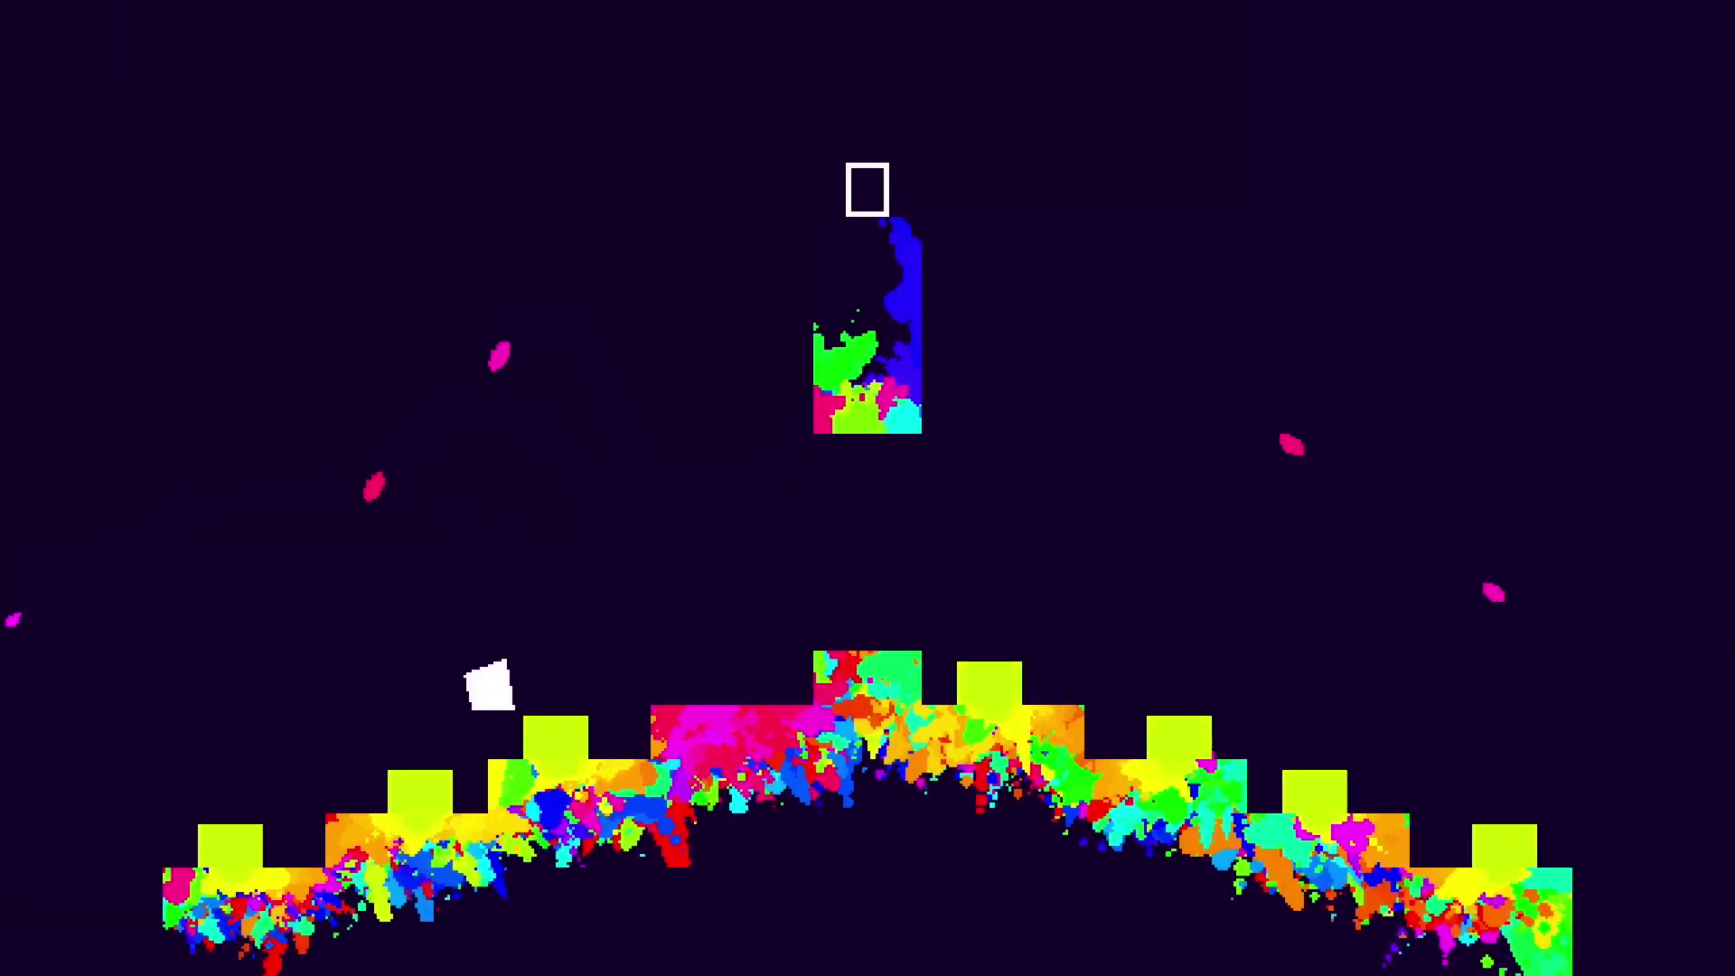
key(Left)
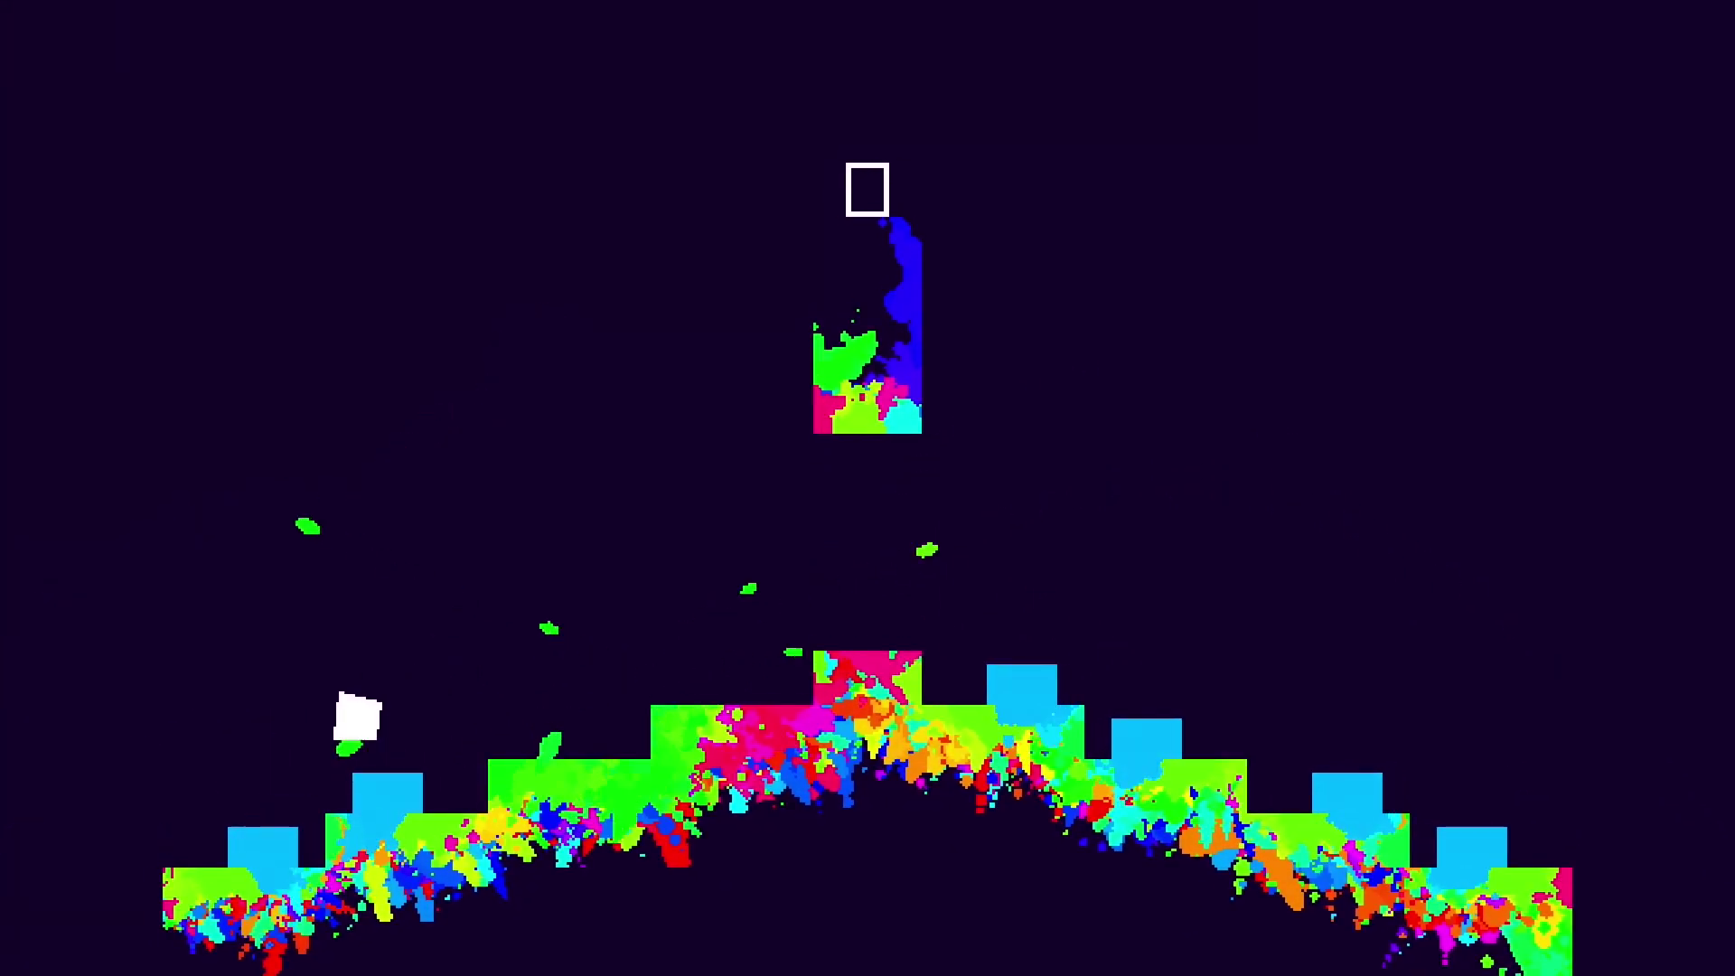
key(Left)
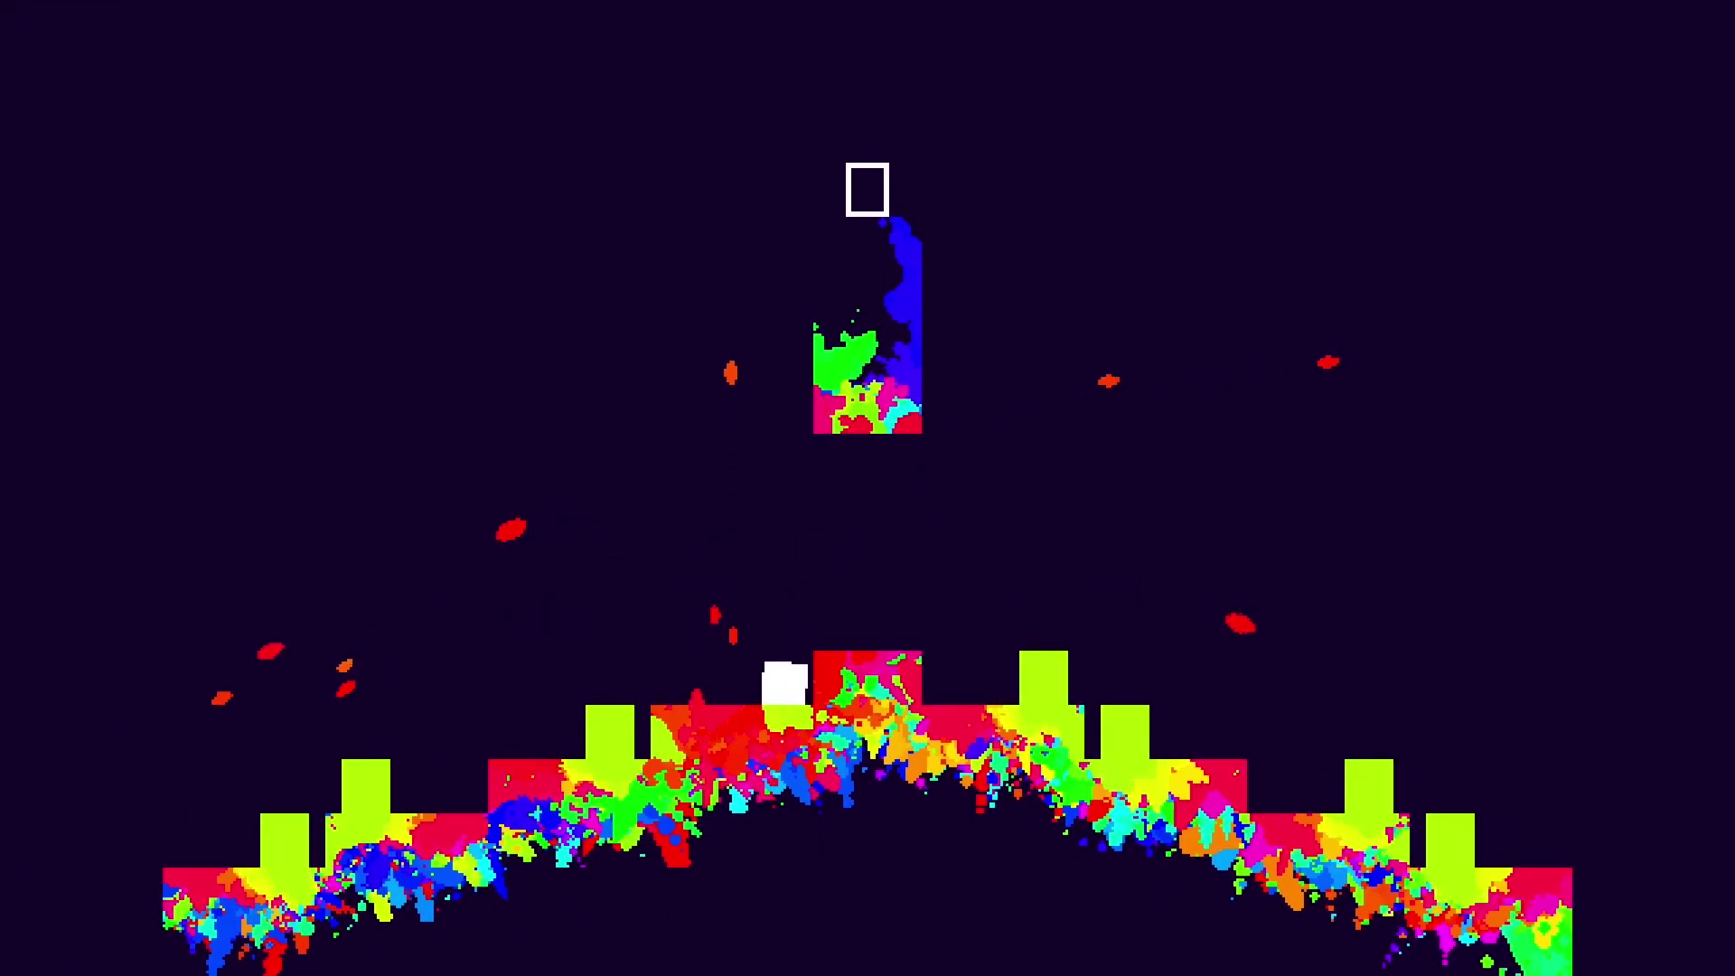
key(Left)
key(Right)
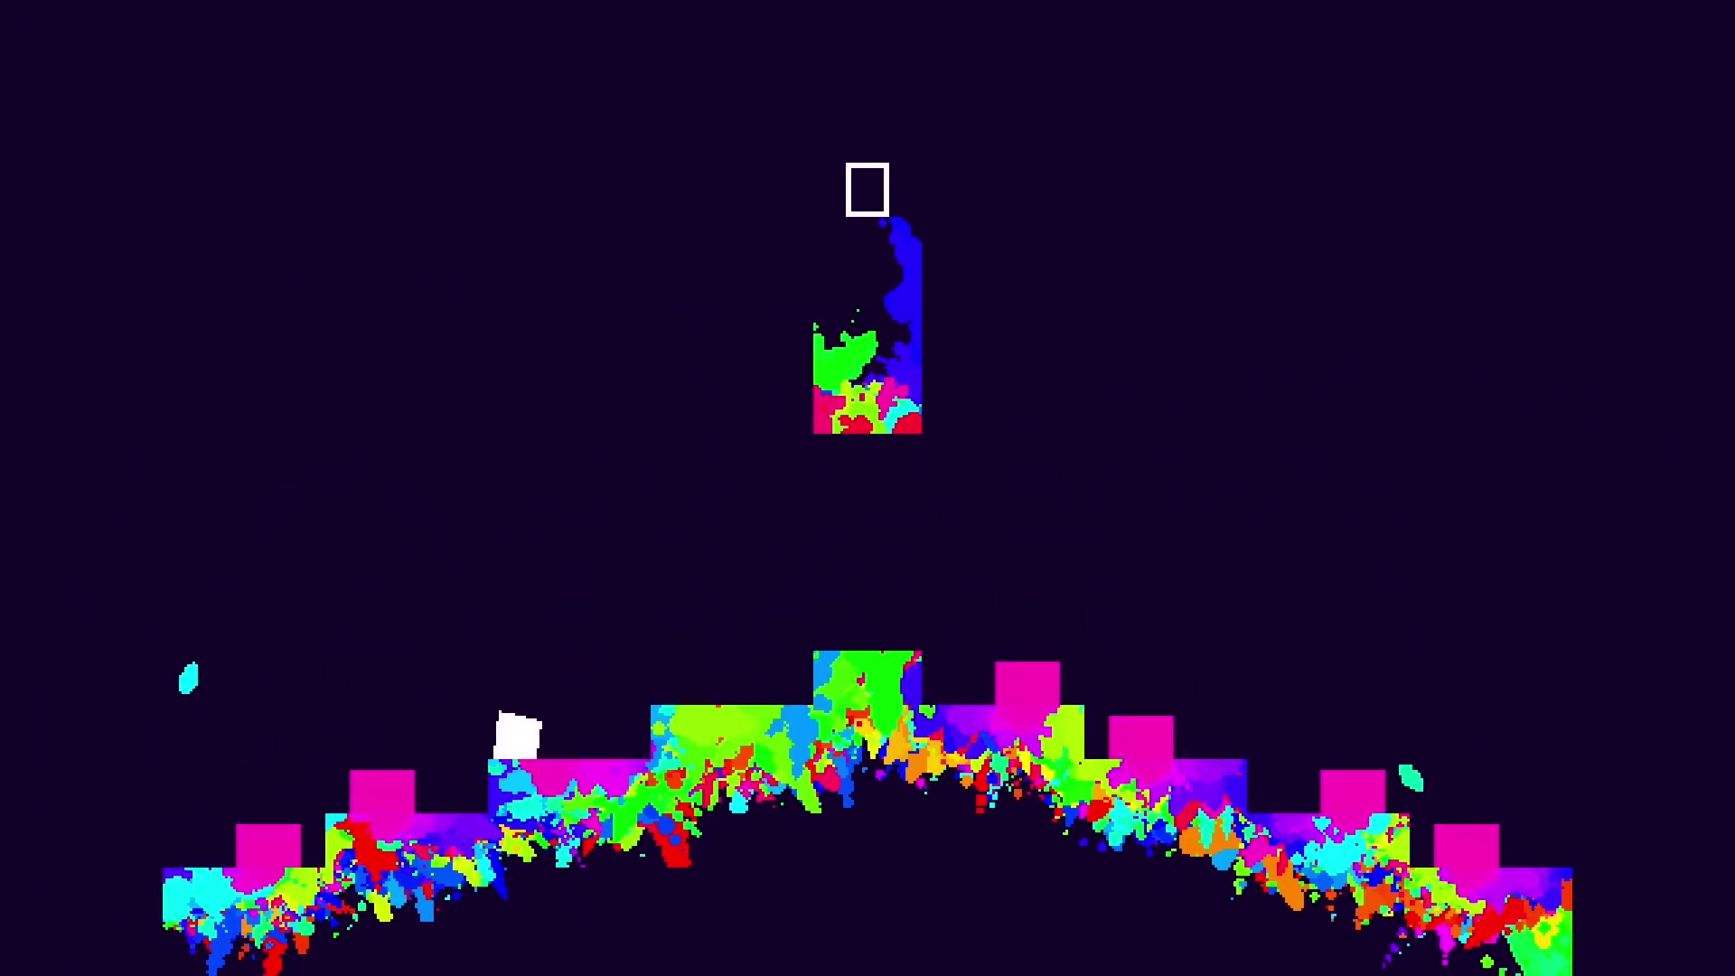
key(Right)
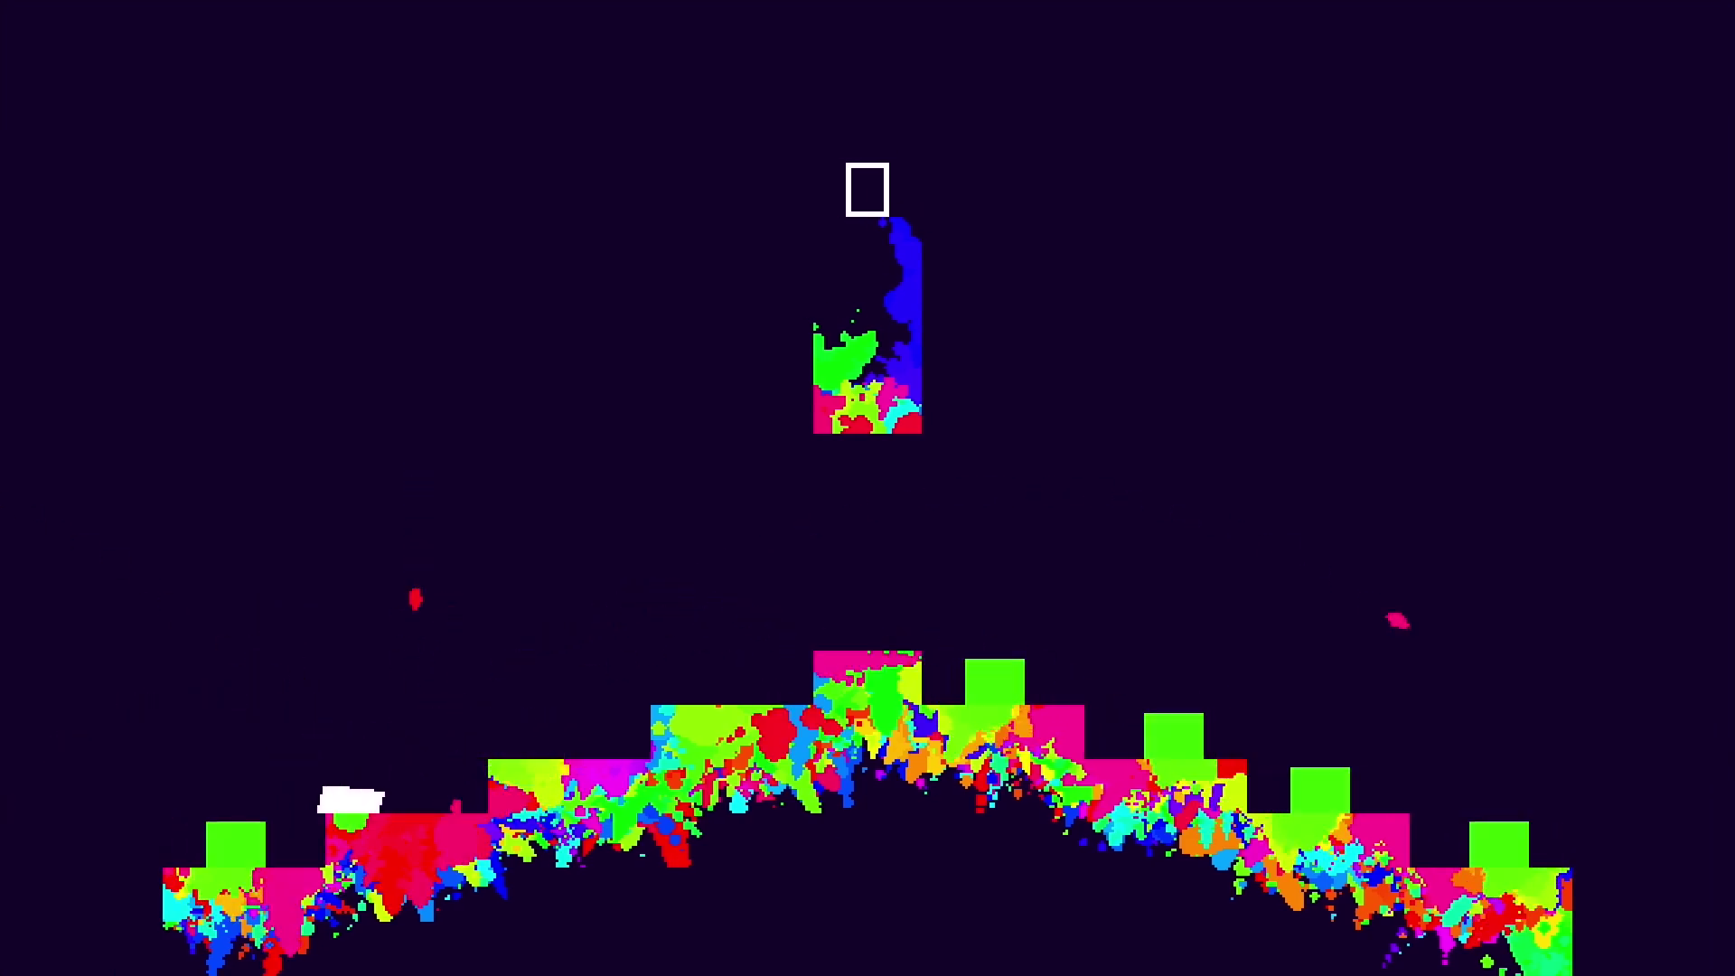
key(Right)
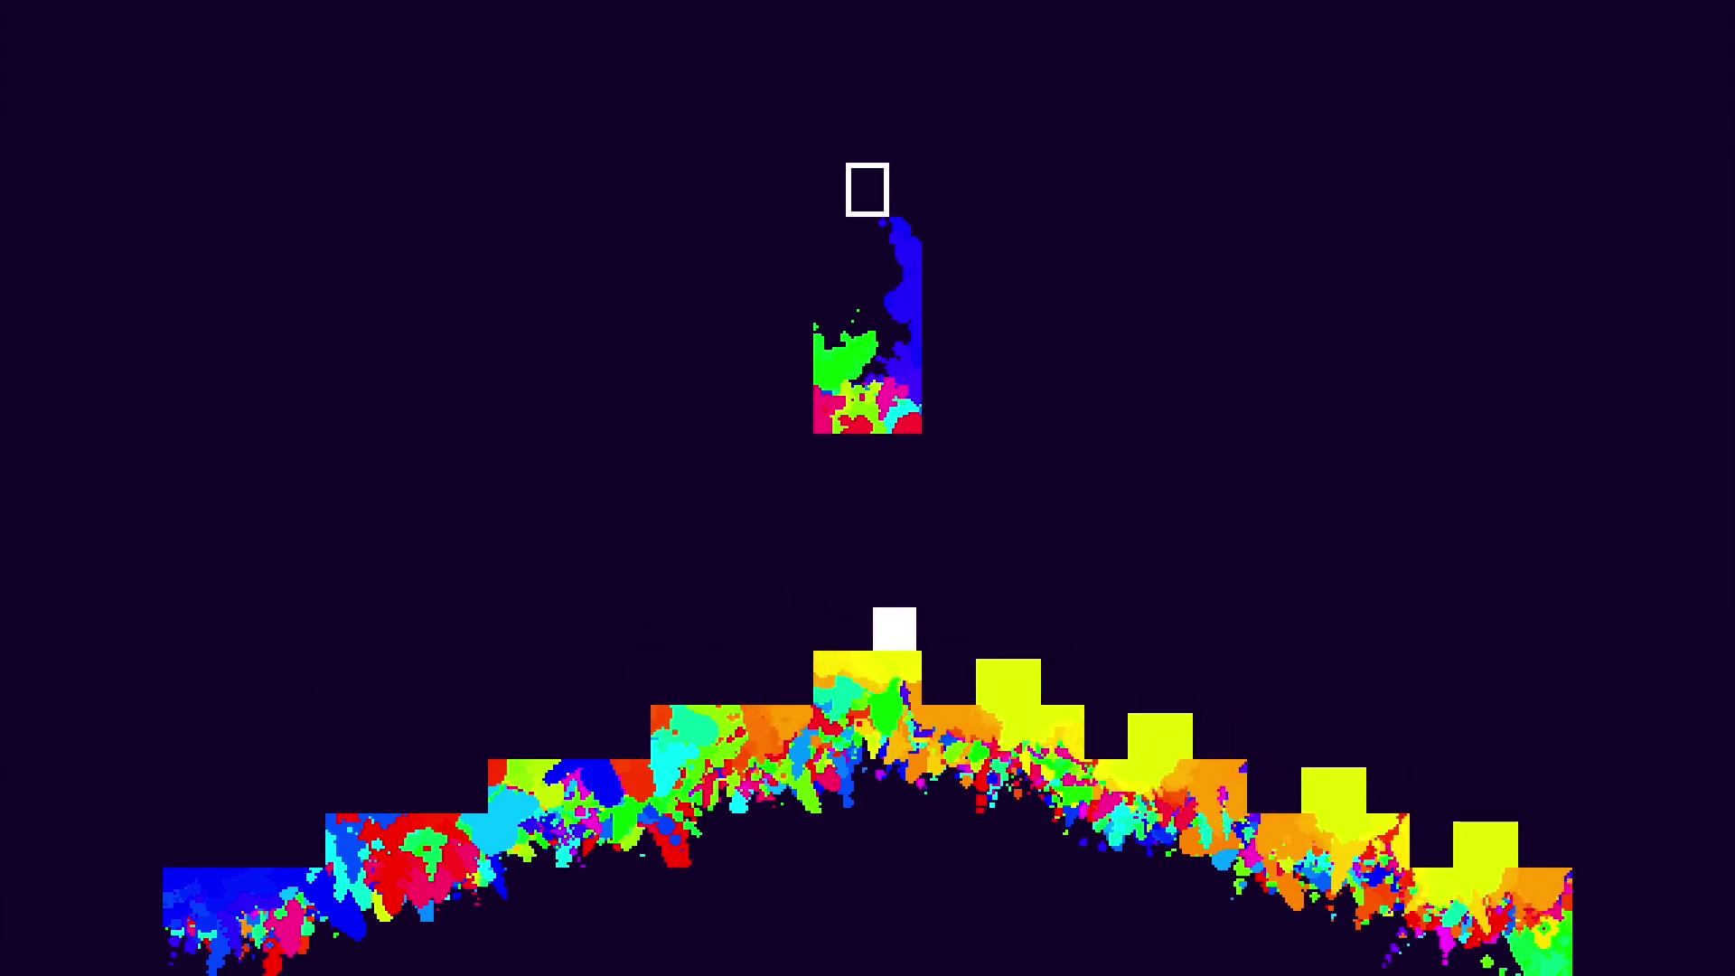
Repeatedly jump up-right from the centre pillar toward the floating block
key(space)
key(Right)
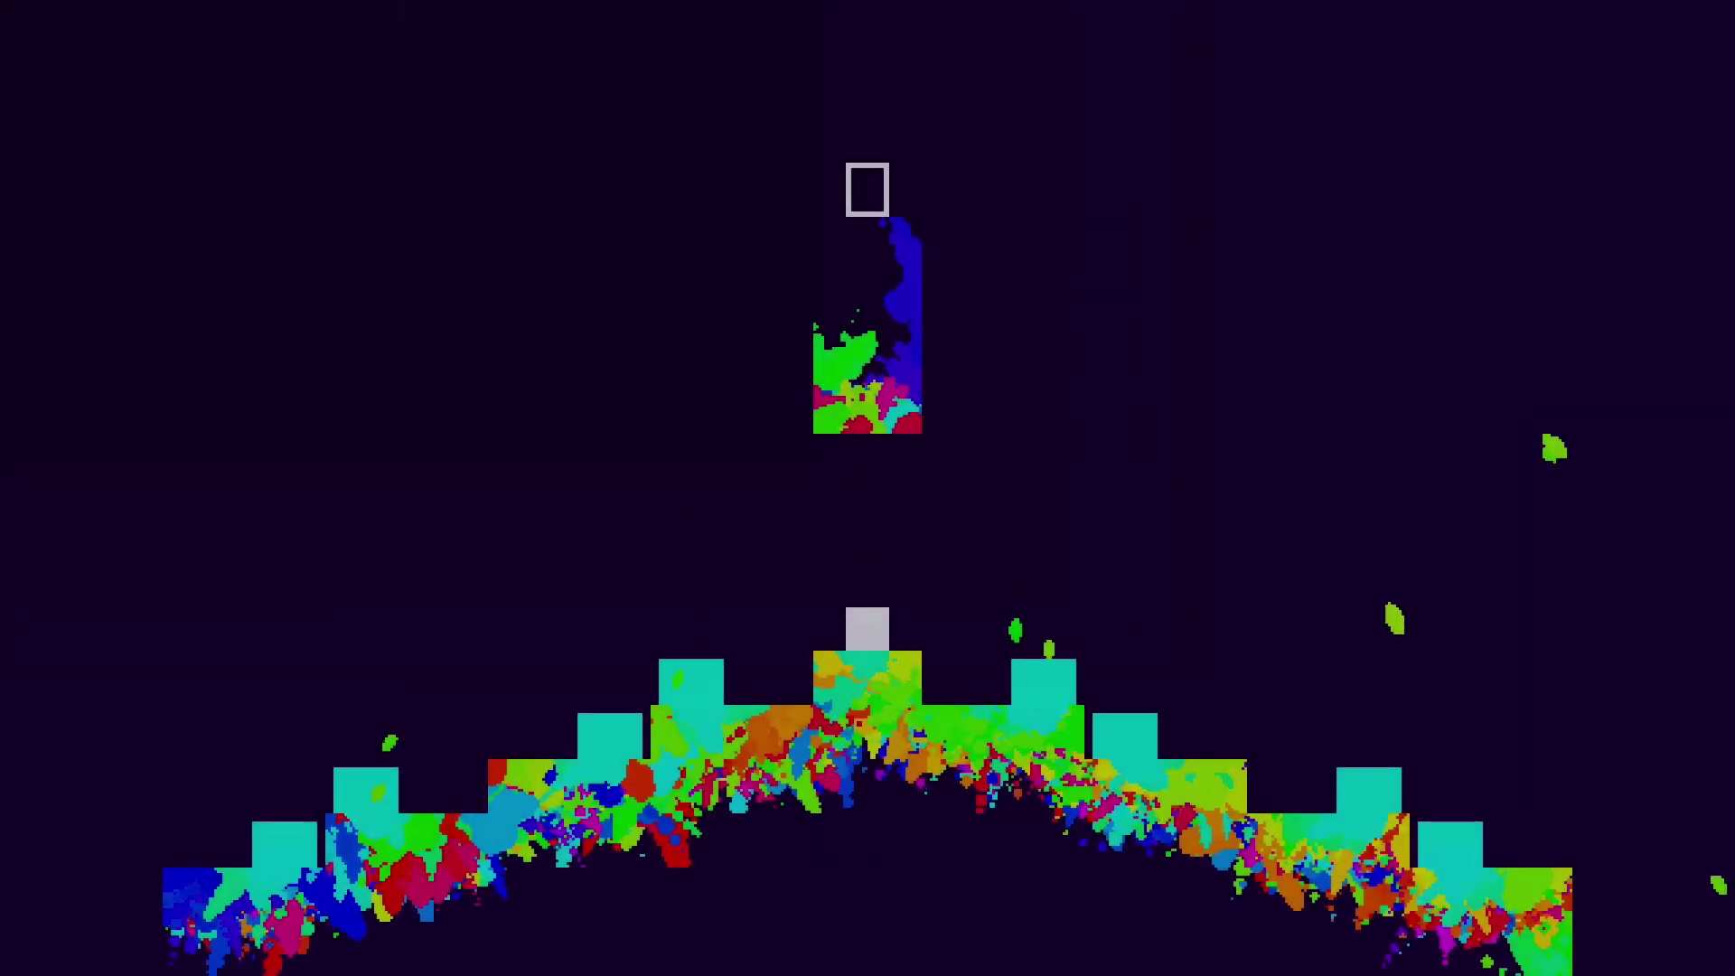
key(space)
key(Right)
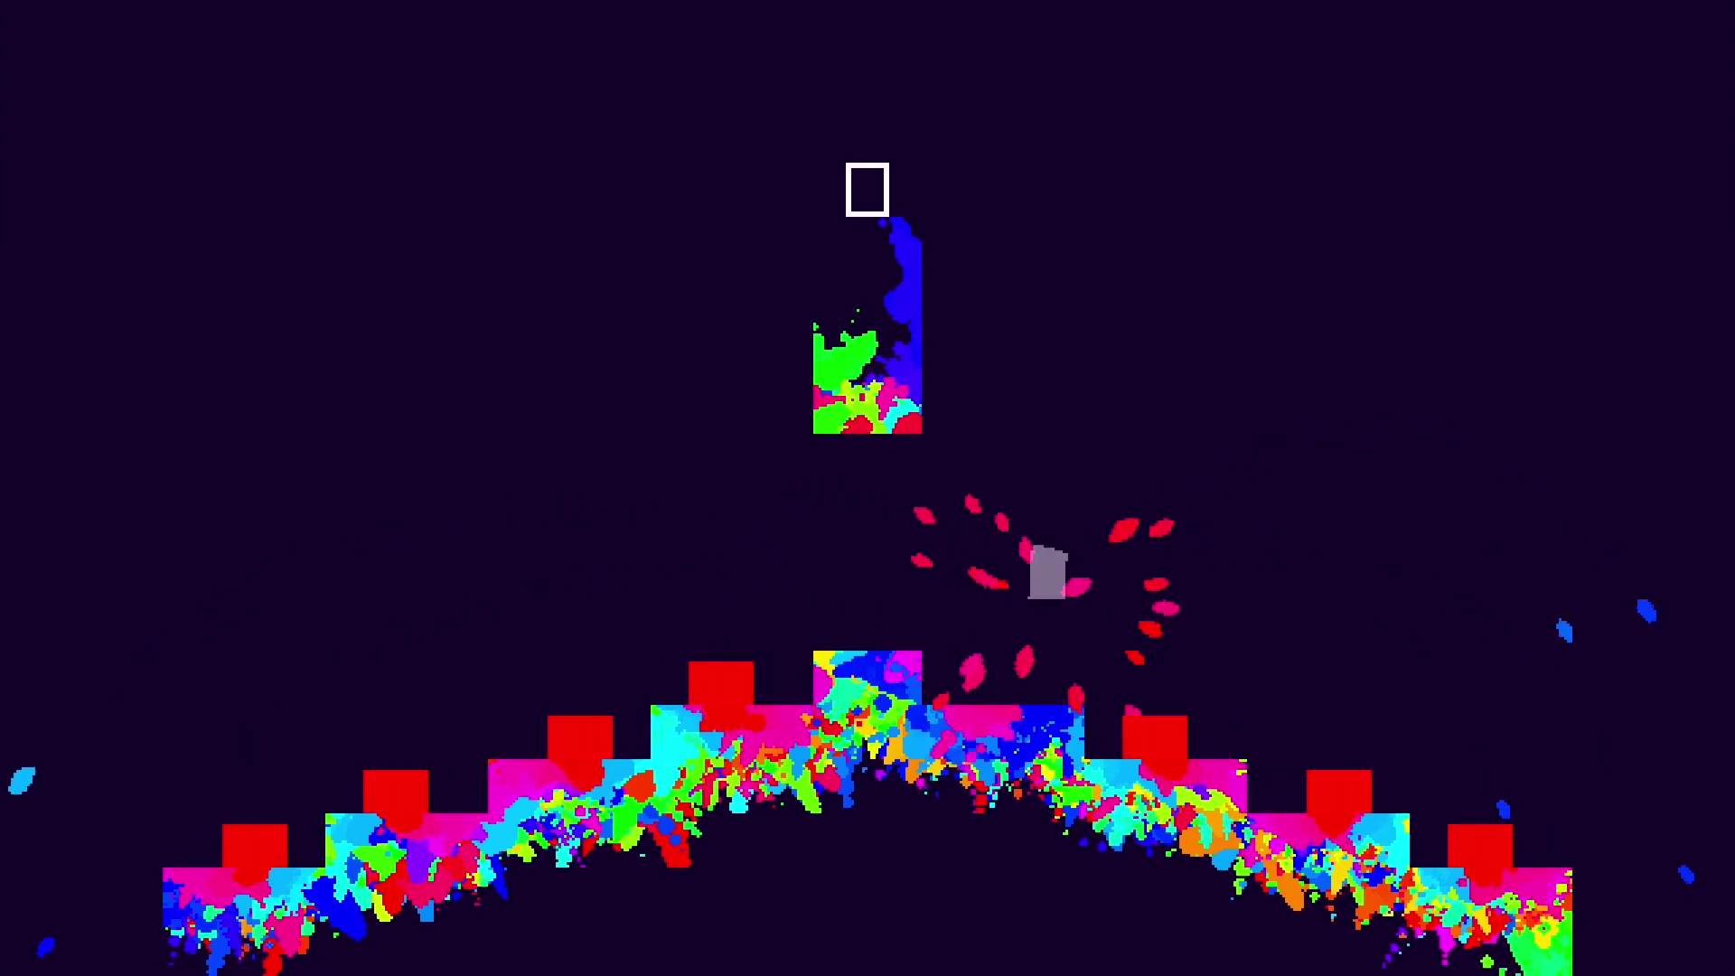
key(Left)
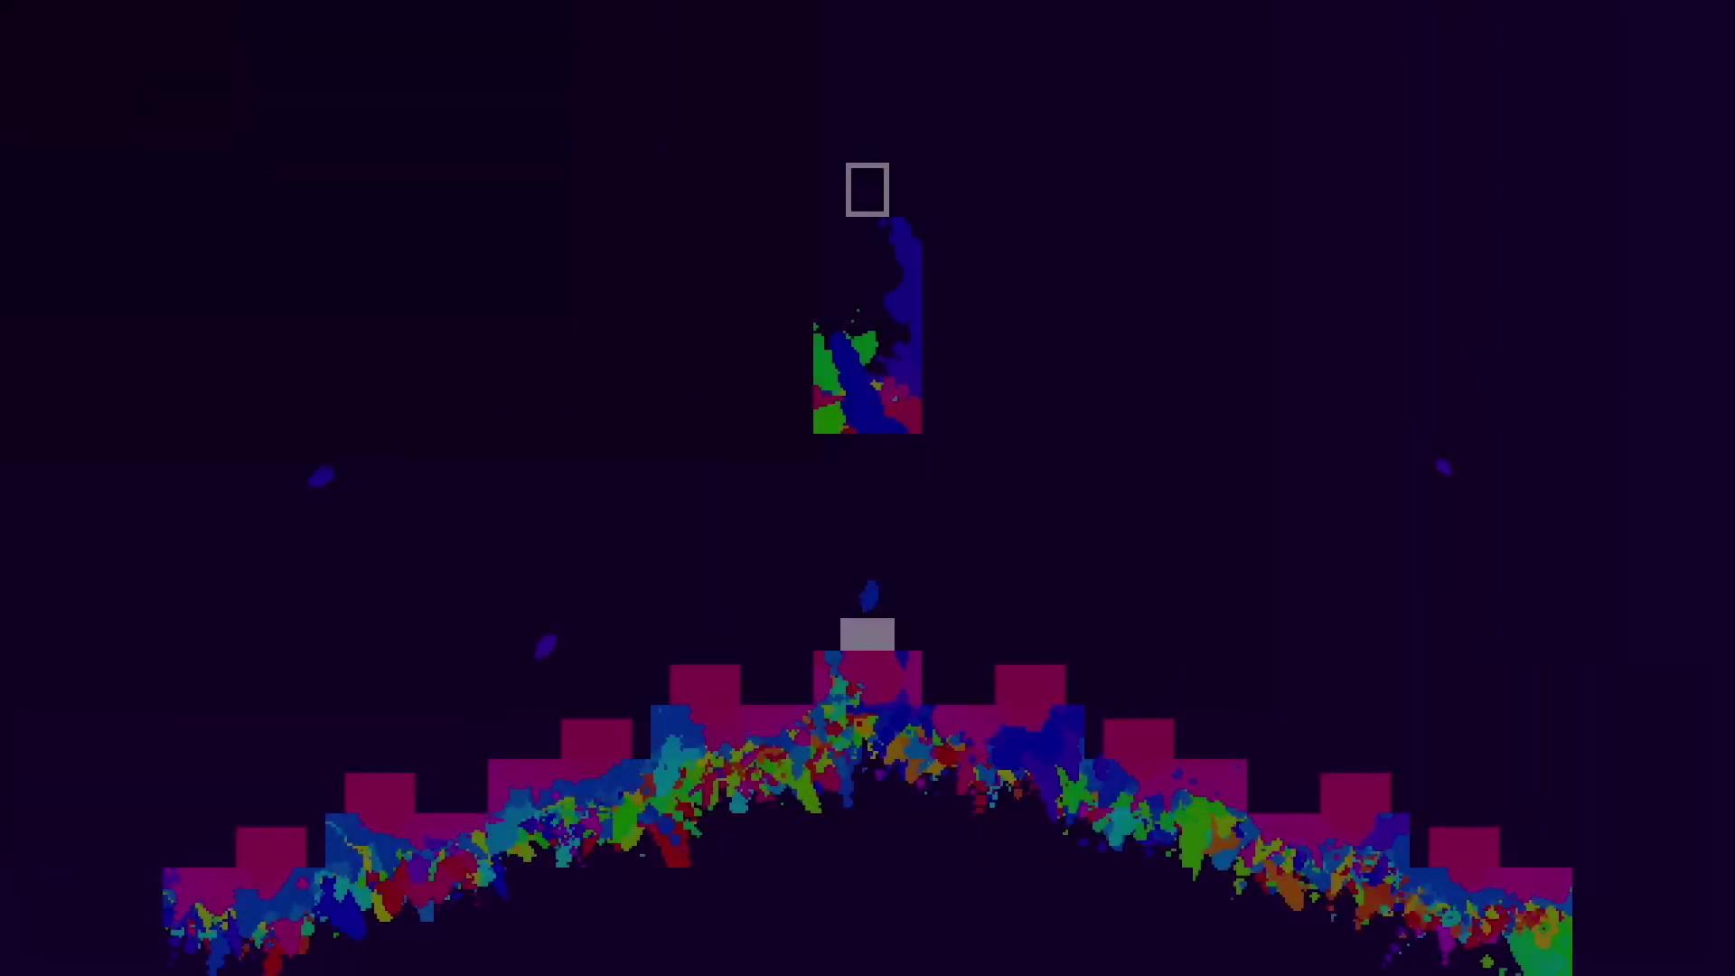
key(space)
key(Right)
Hop between the orange block, the right-side blocks and the central pyramid blocks
key(Left)
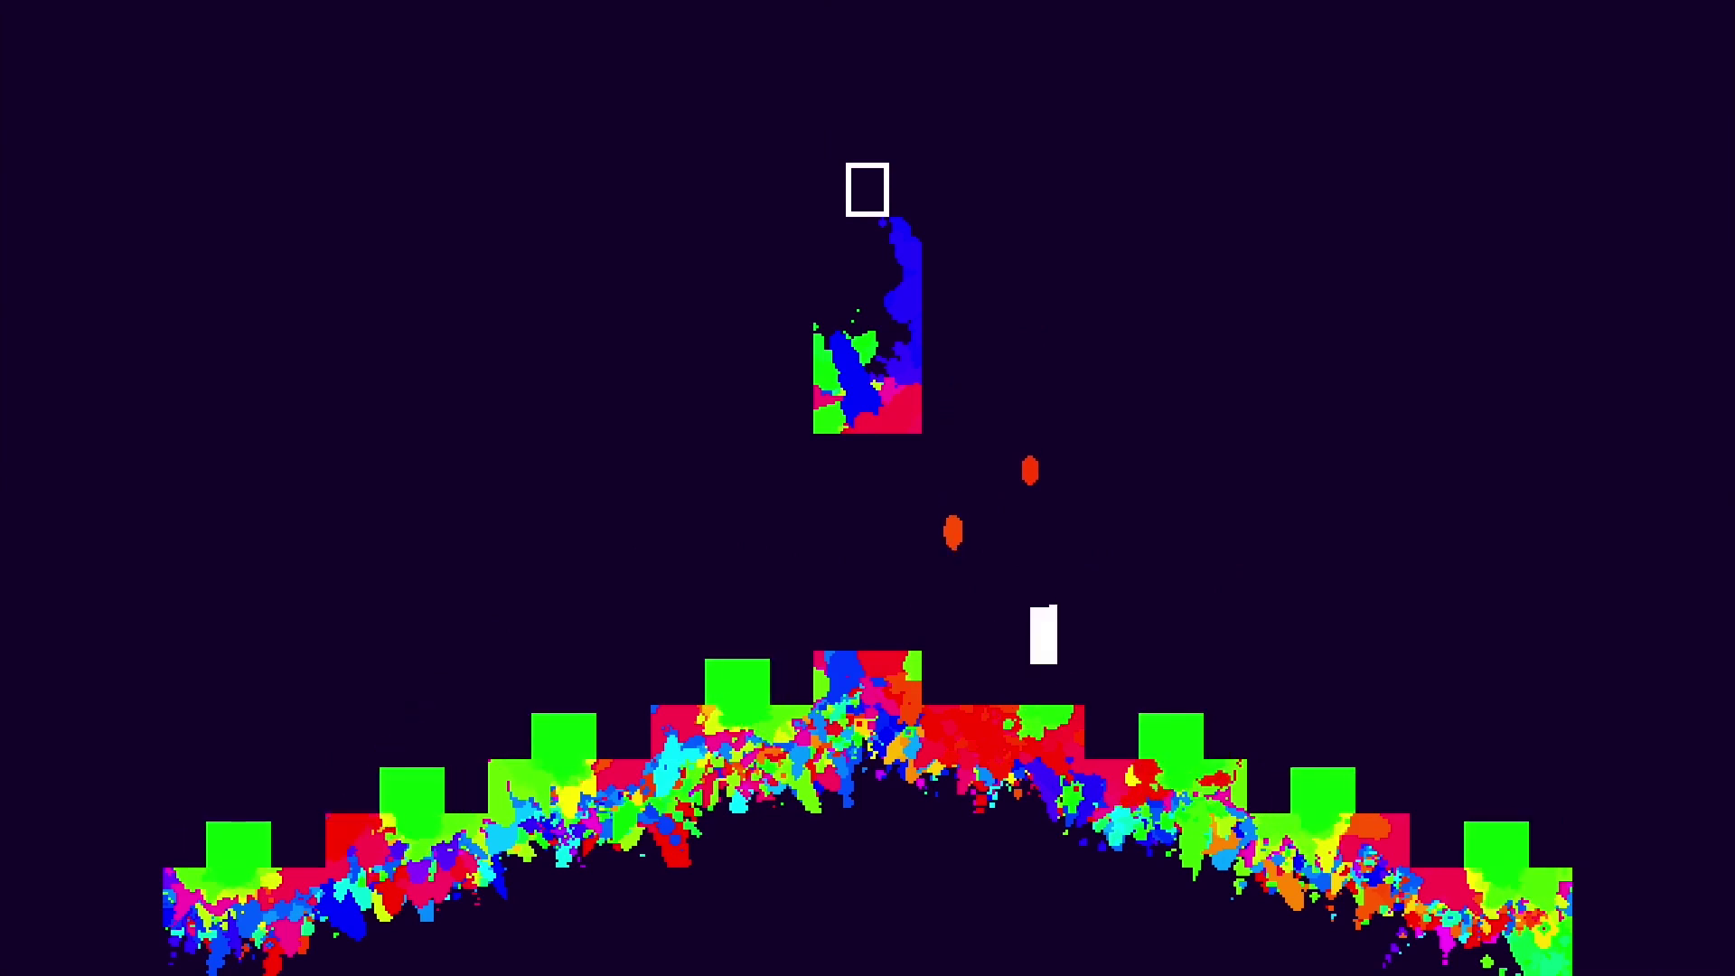
key(space)
key(Right)
key(Left)
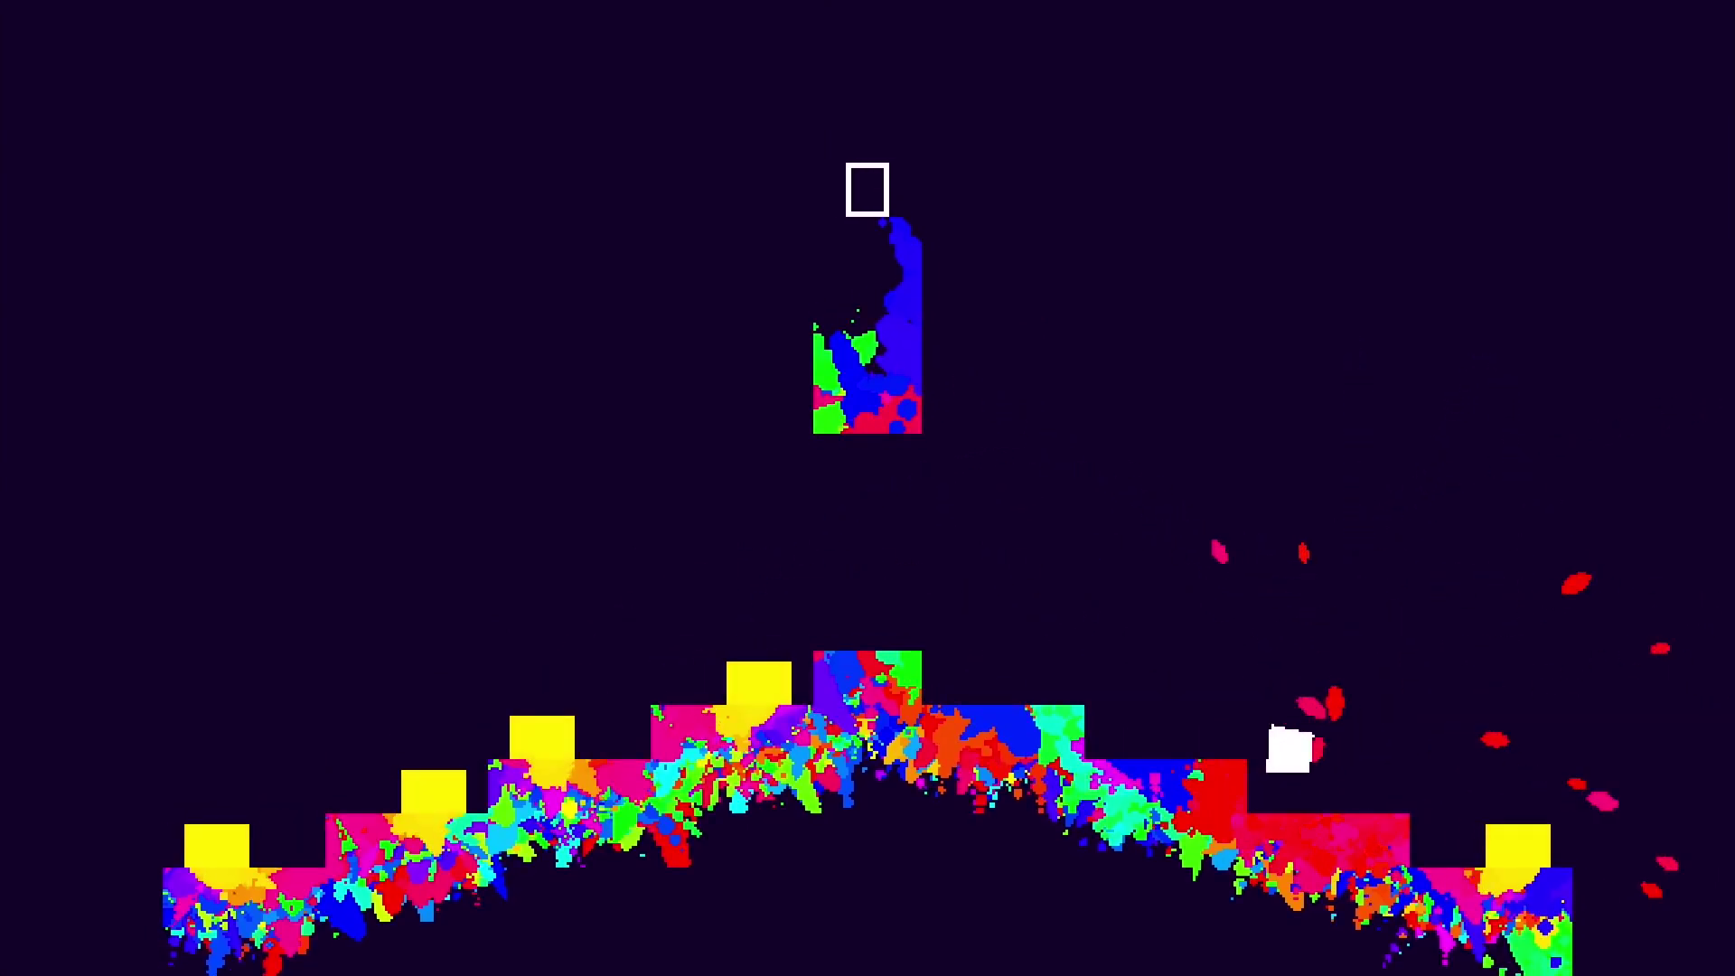
key(Right)
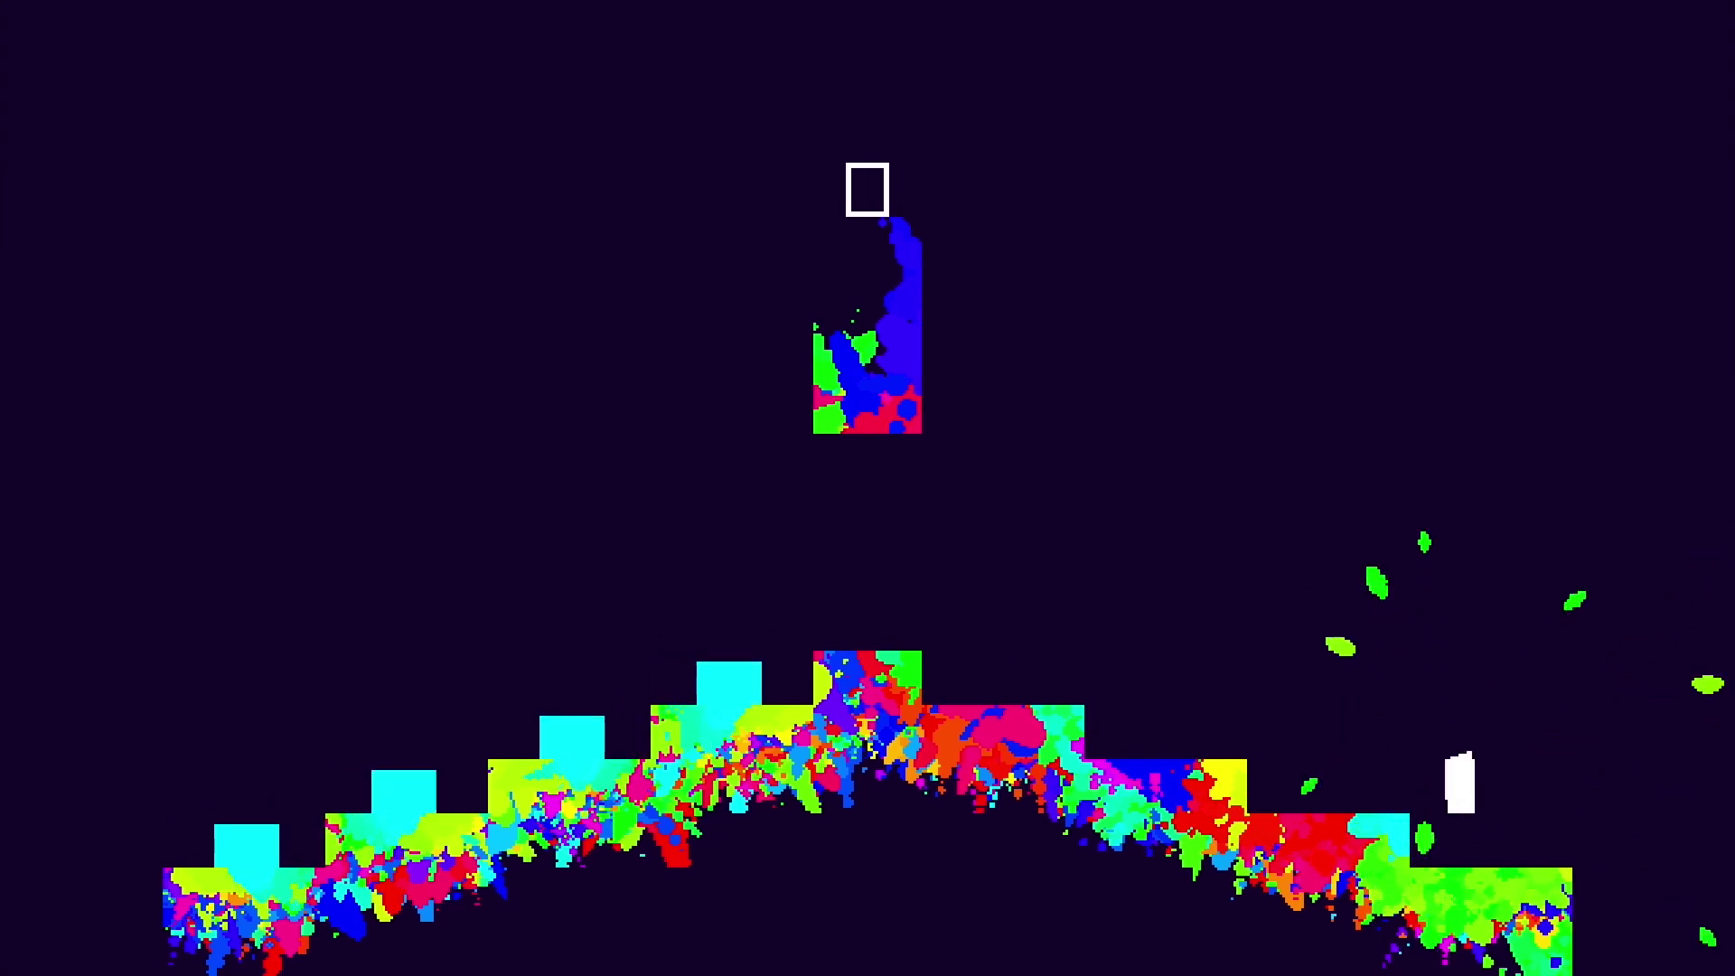
key(Left)
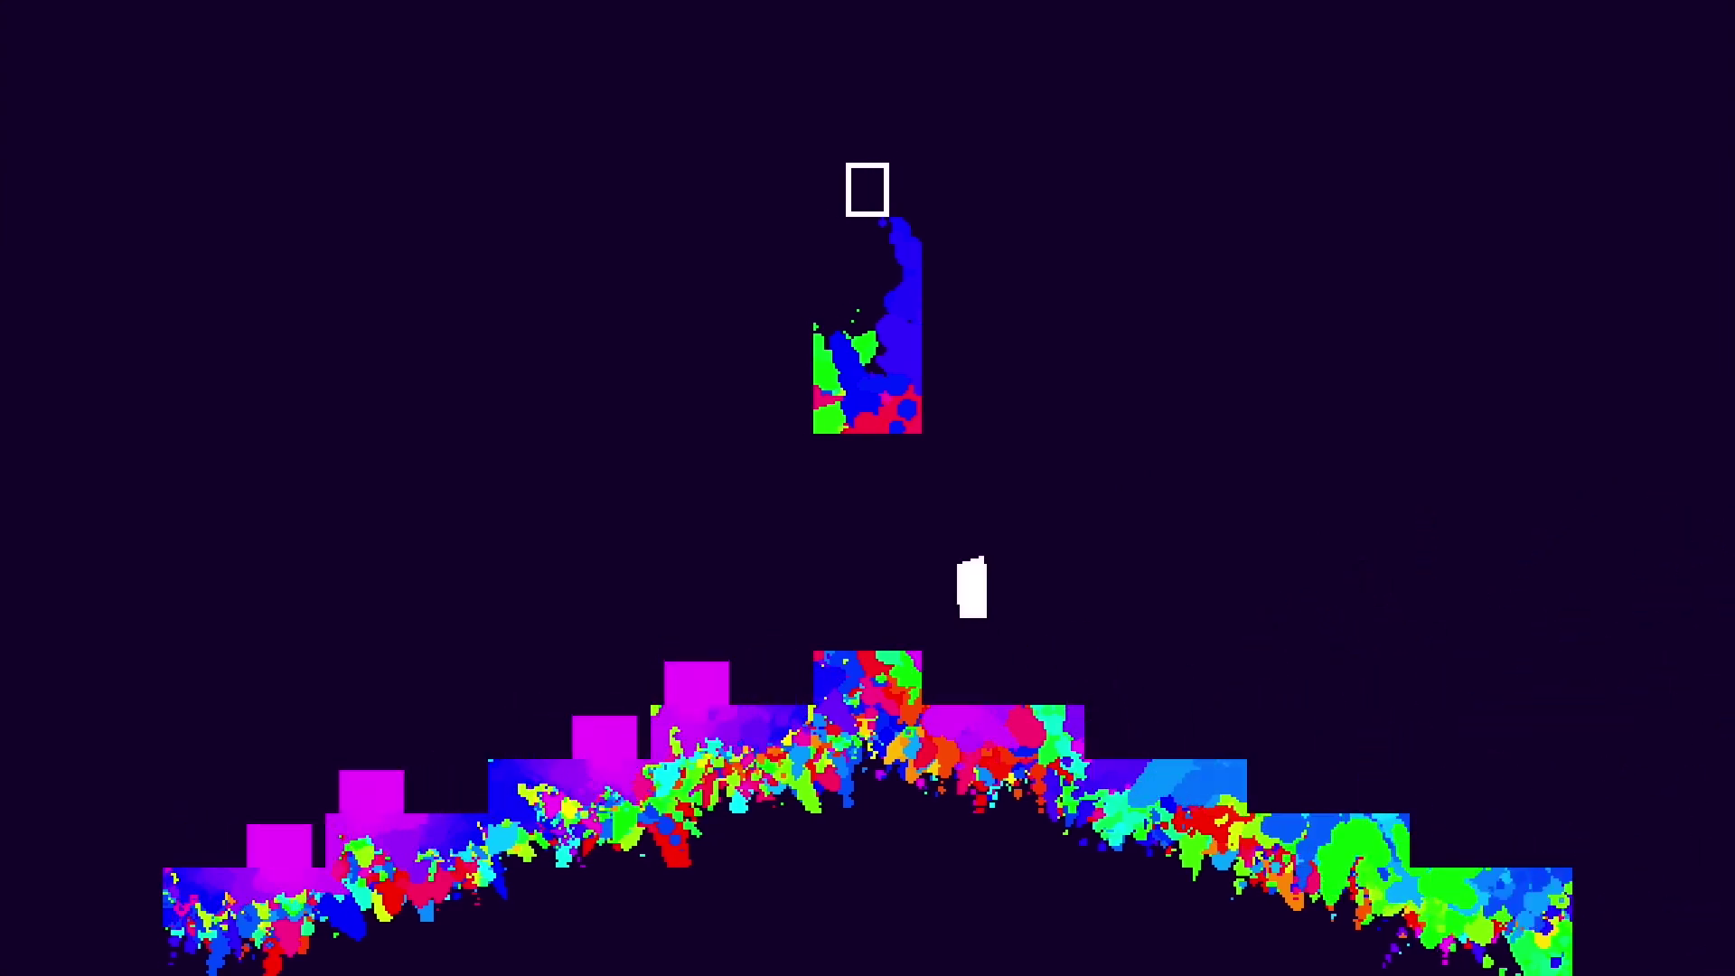
key(Left)
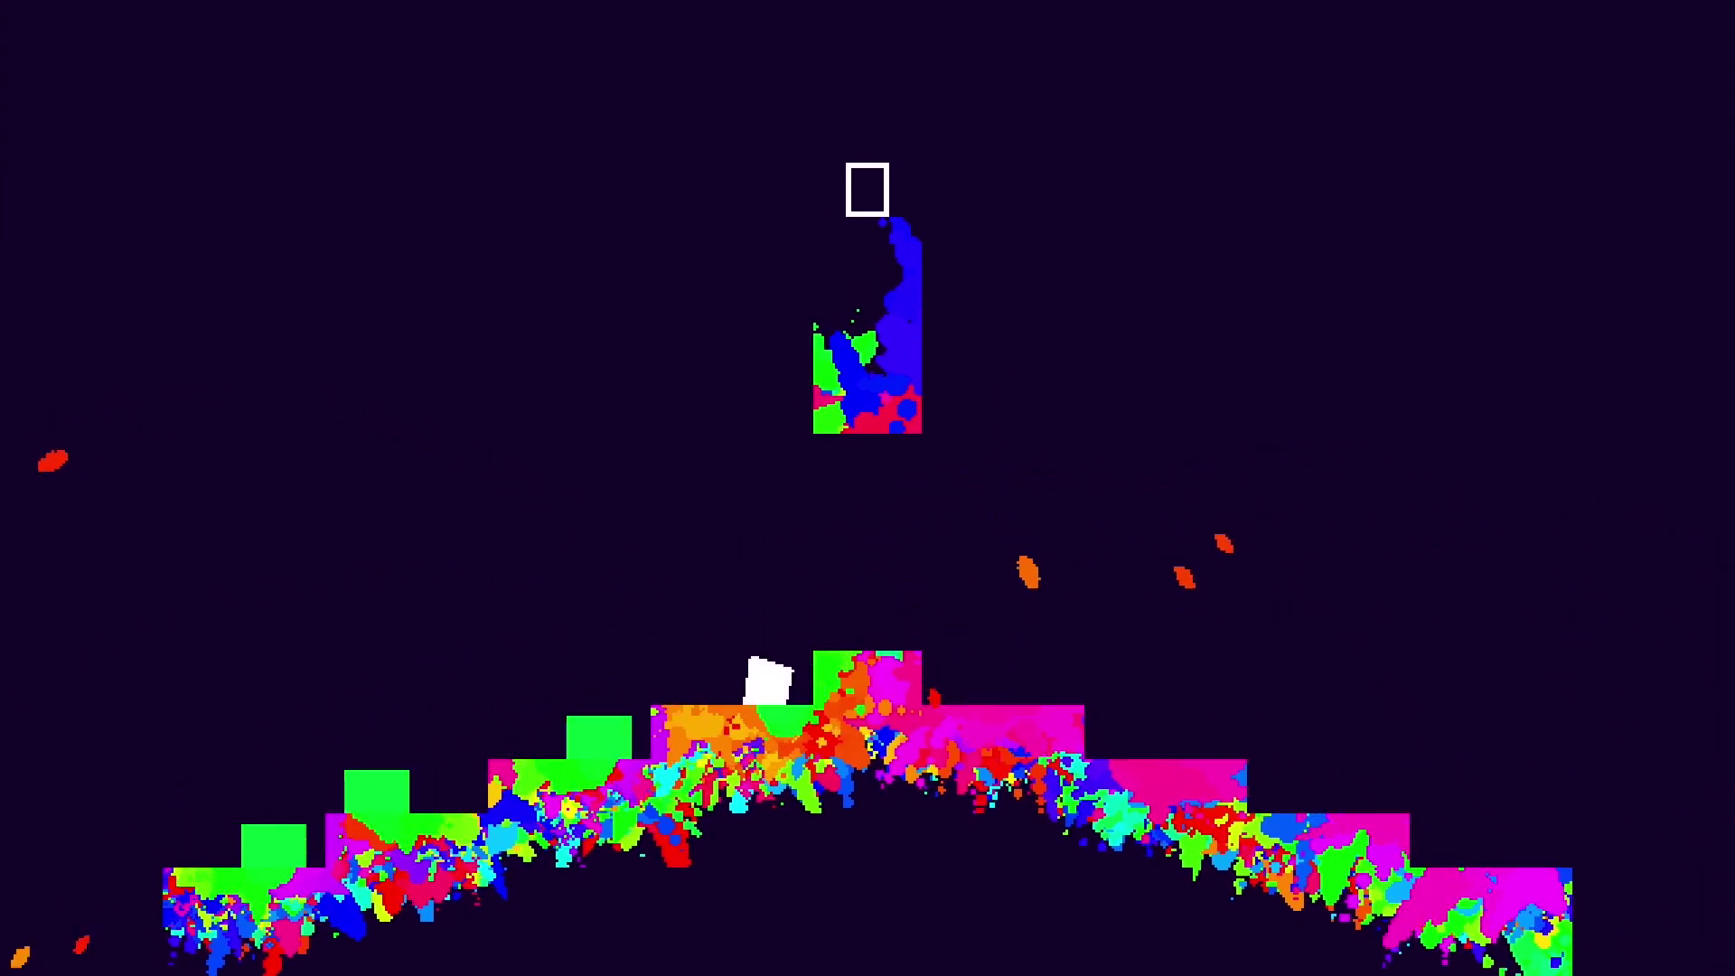
key(Right)
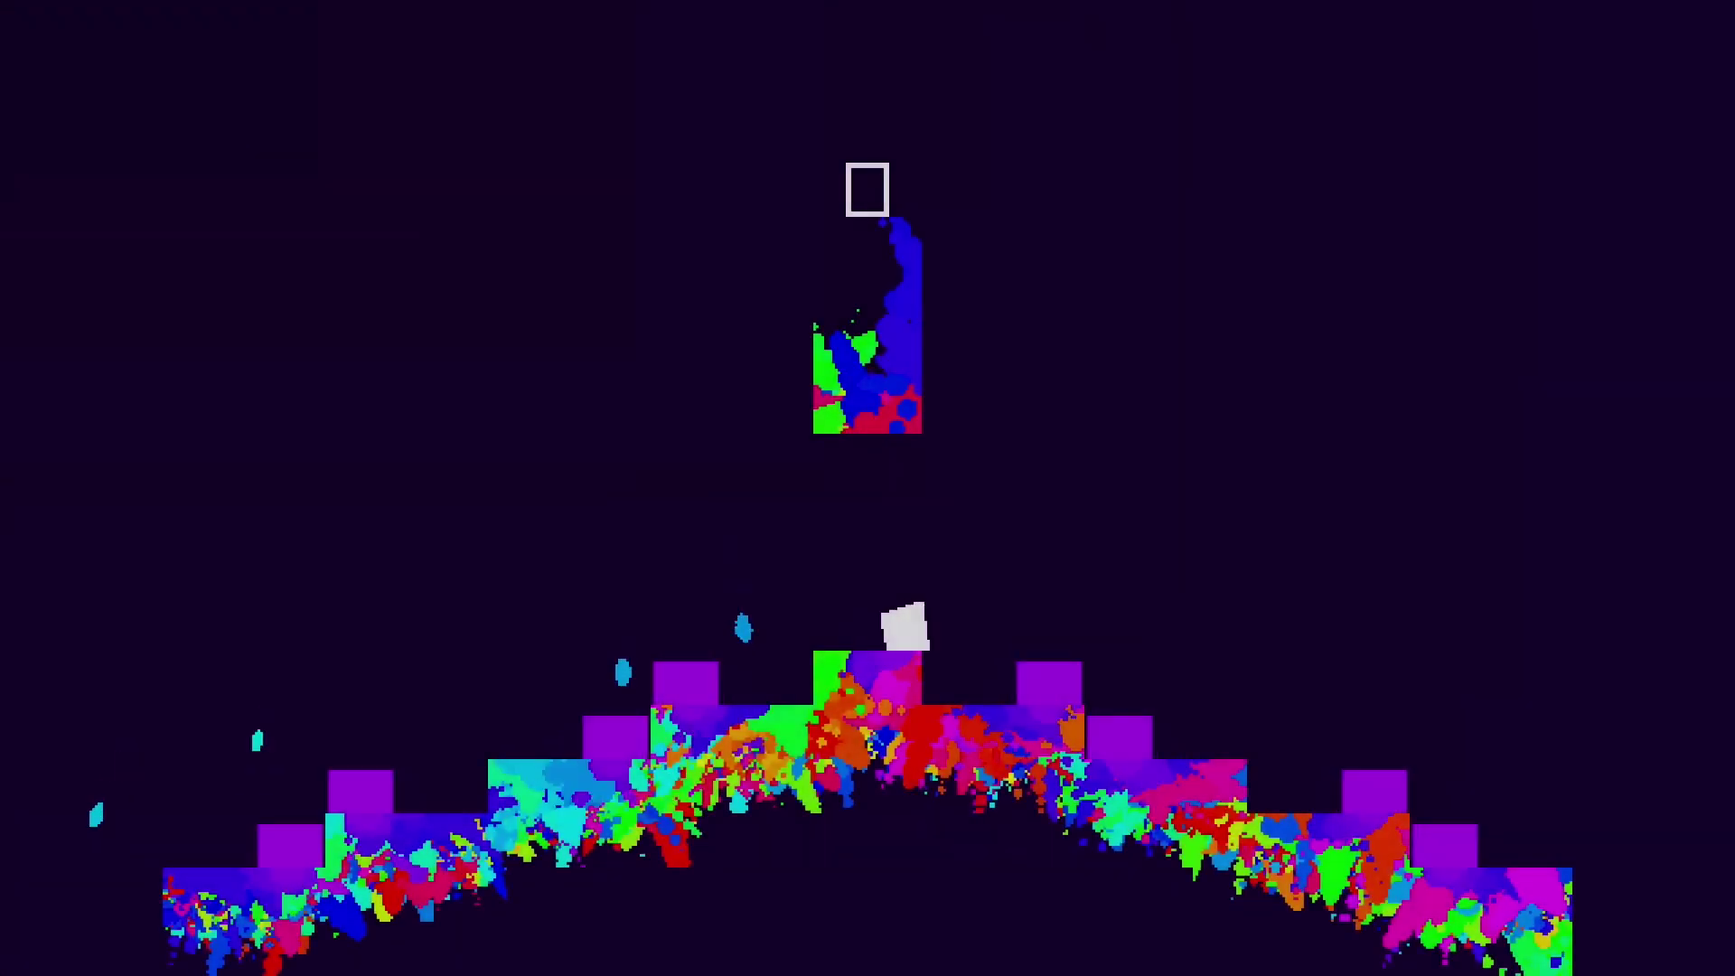
key(Right)
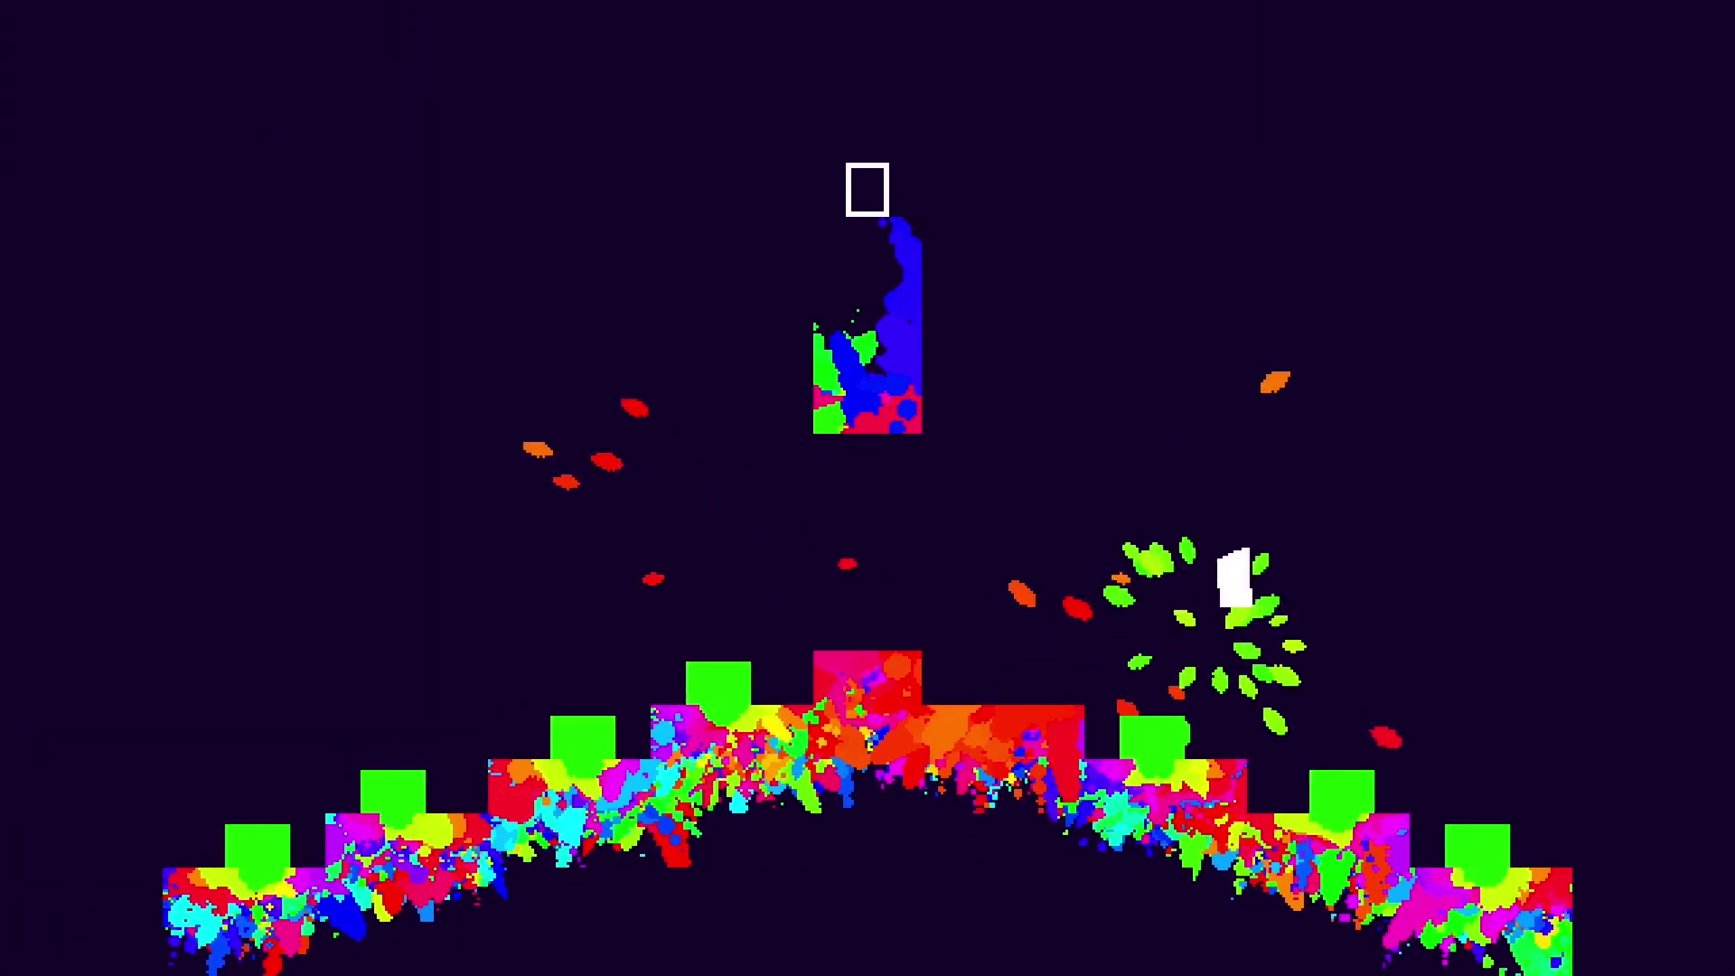
key(Left)
key(Left)
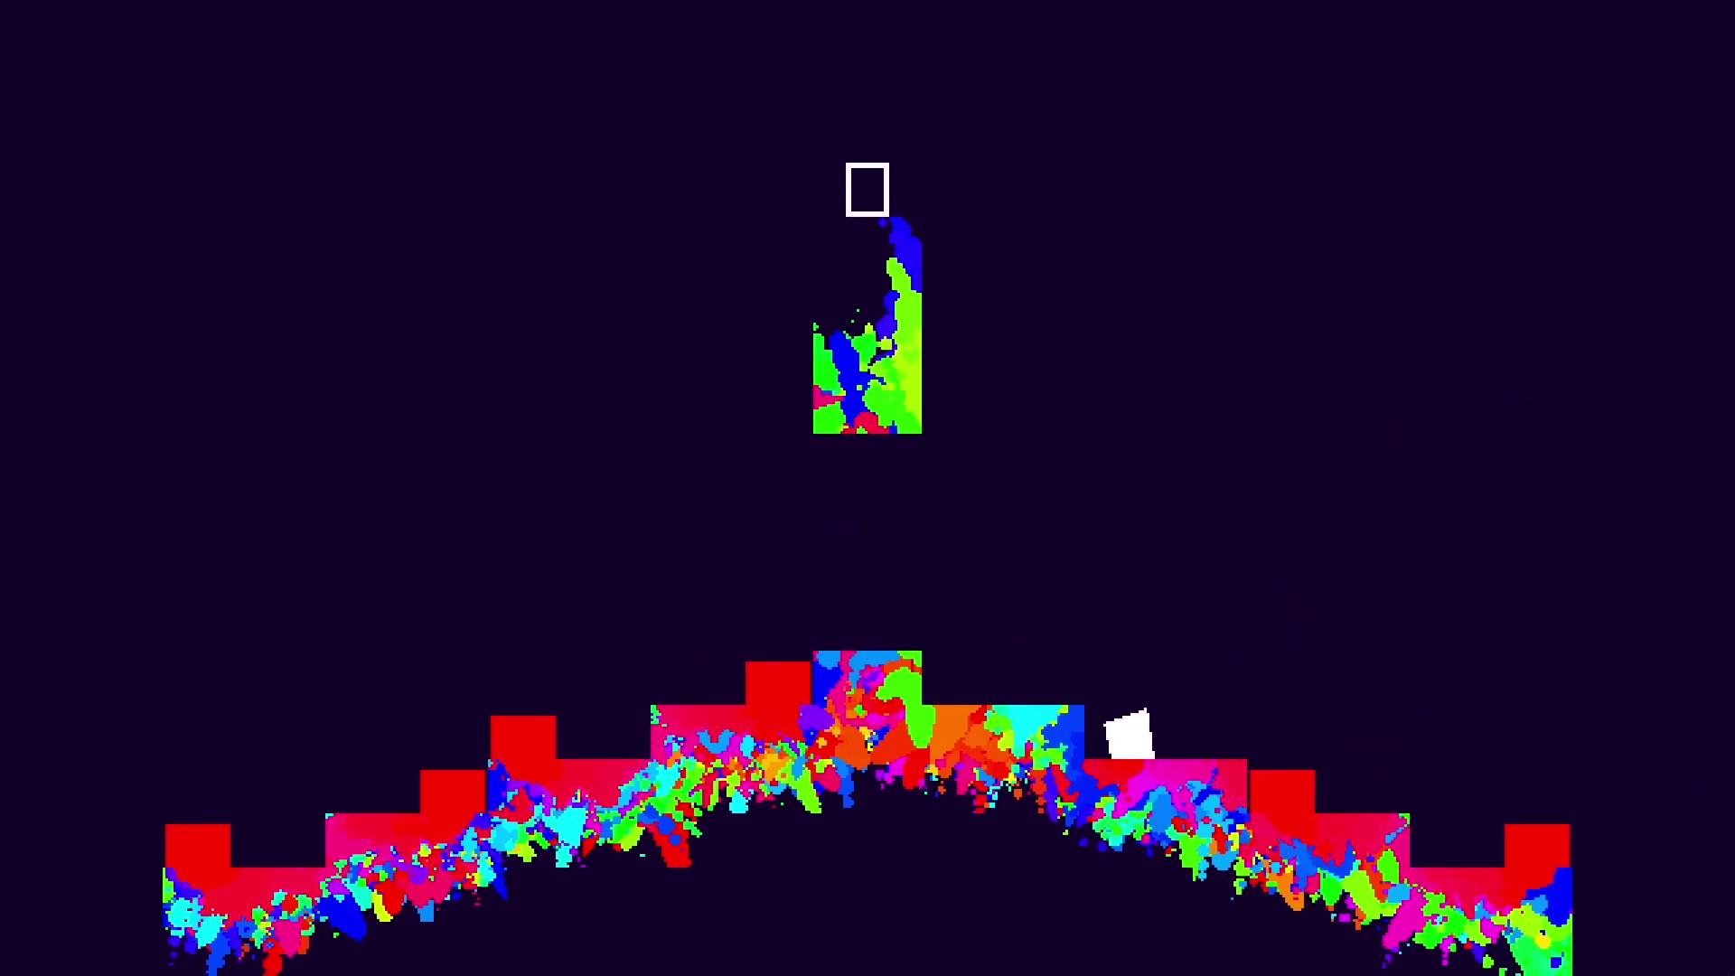
Bounce across the lower blocks and far-right steps, then run right down the steps
key(Right)
key(Left)
key(Right)
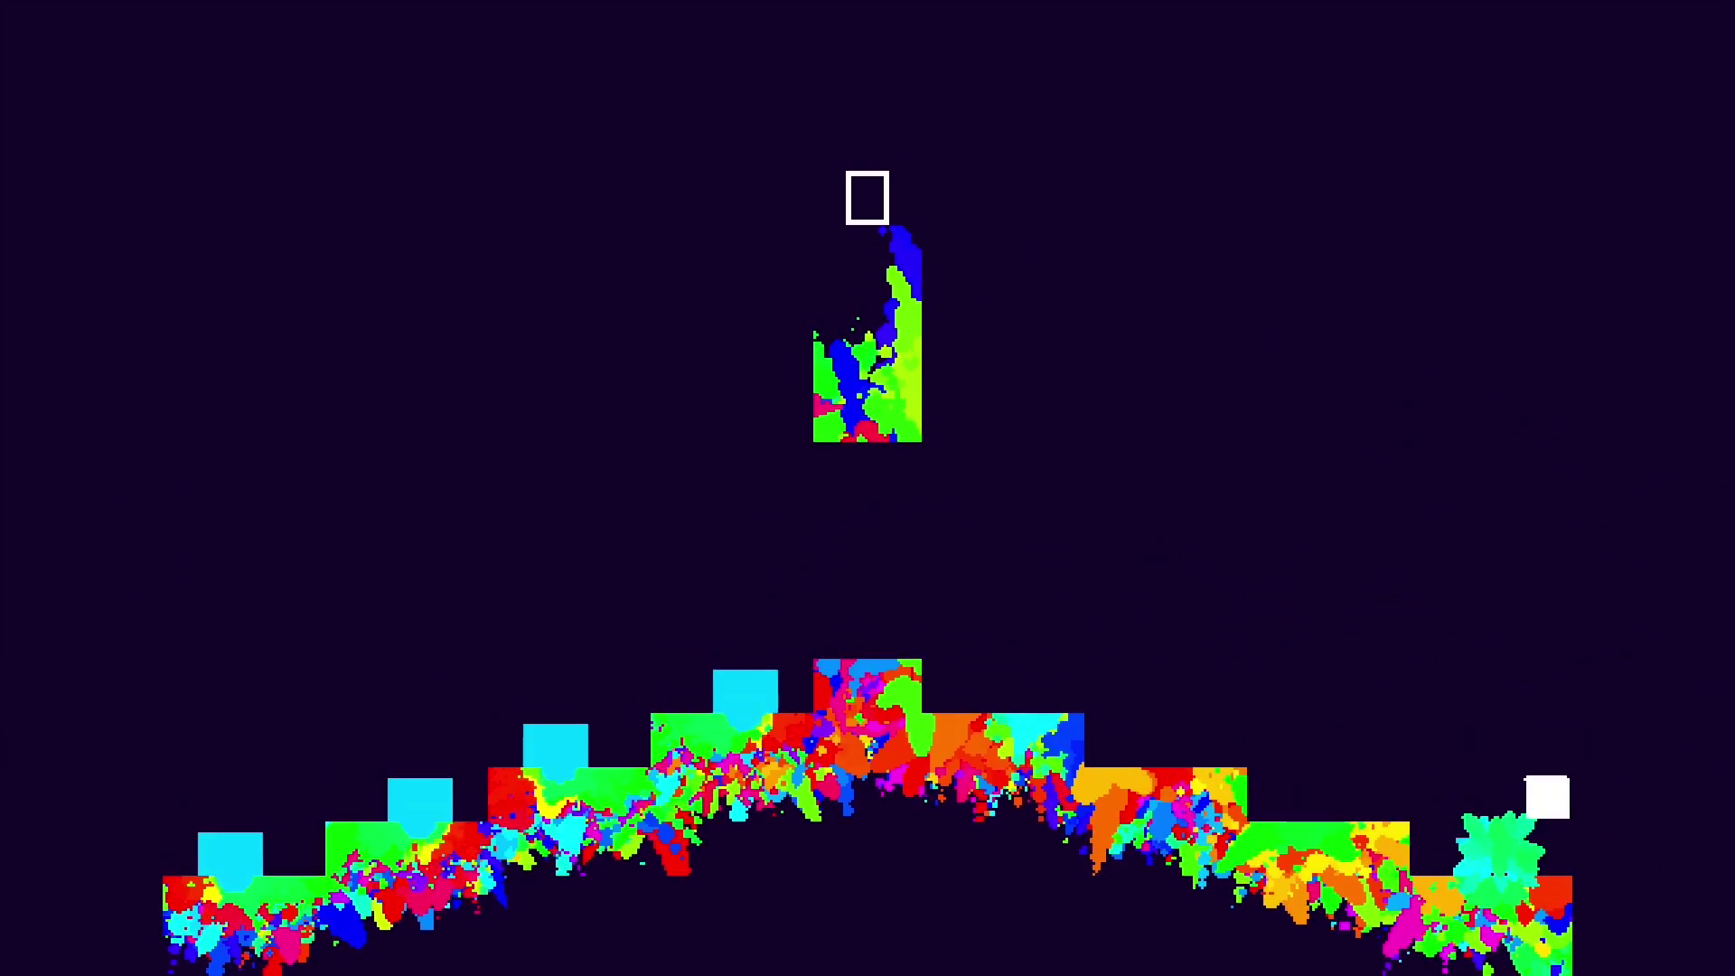
key(Left)
key(Left)
key(Right)
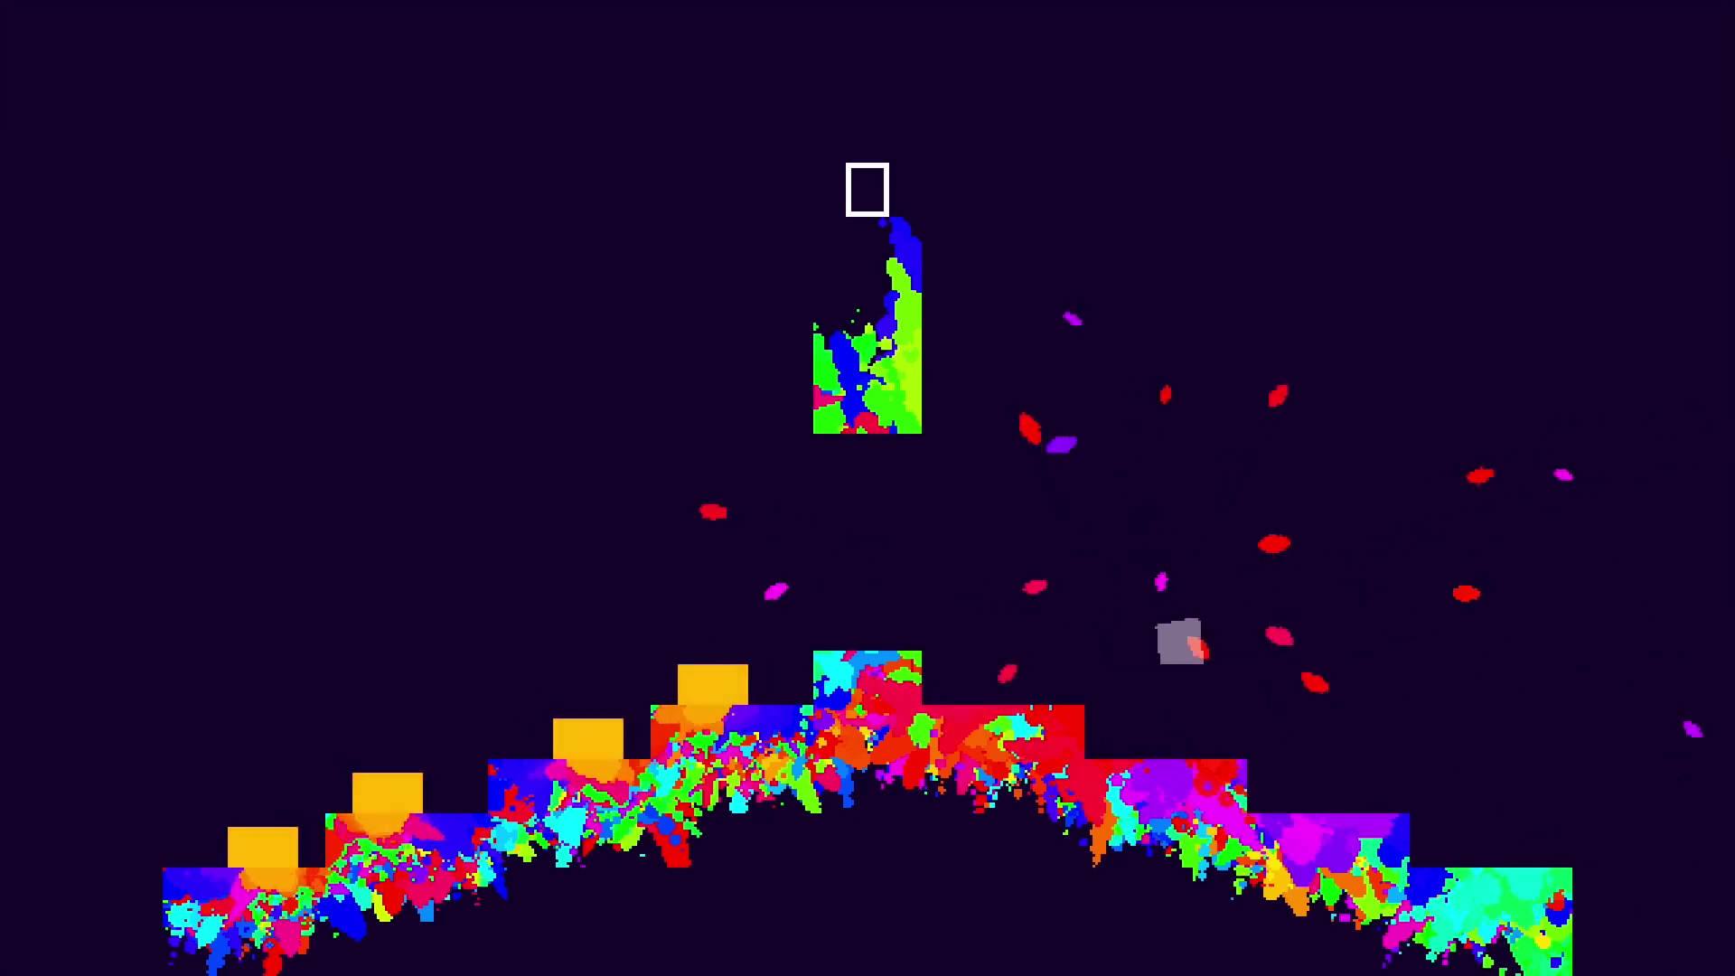
key(Left)
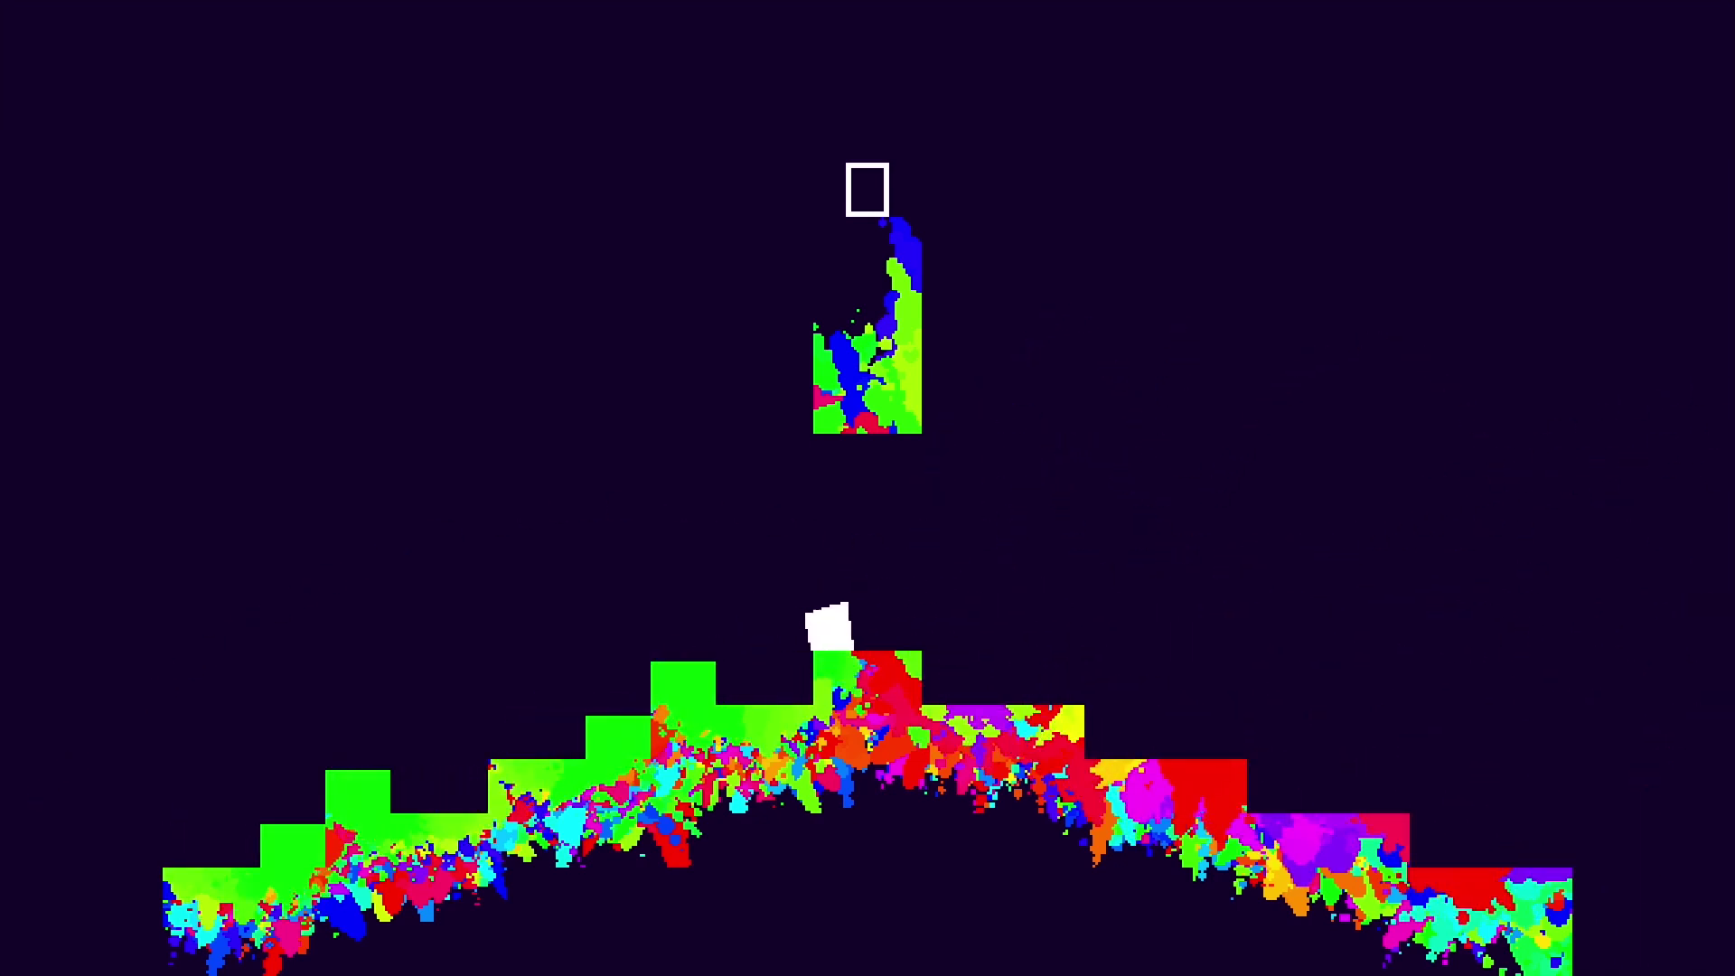
key(Right)
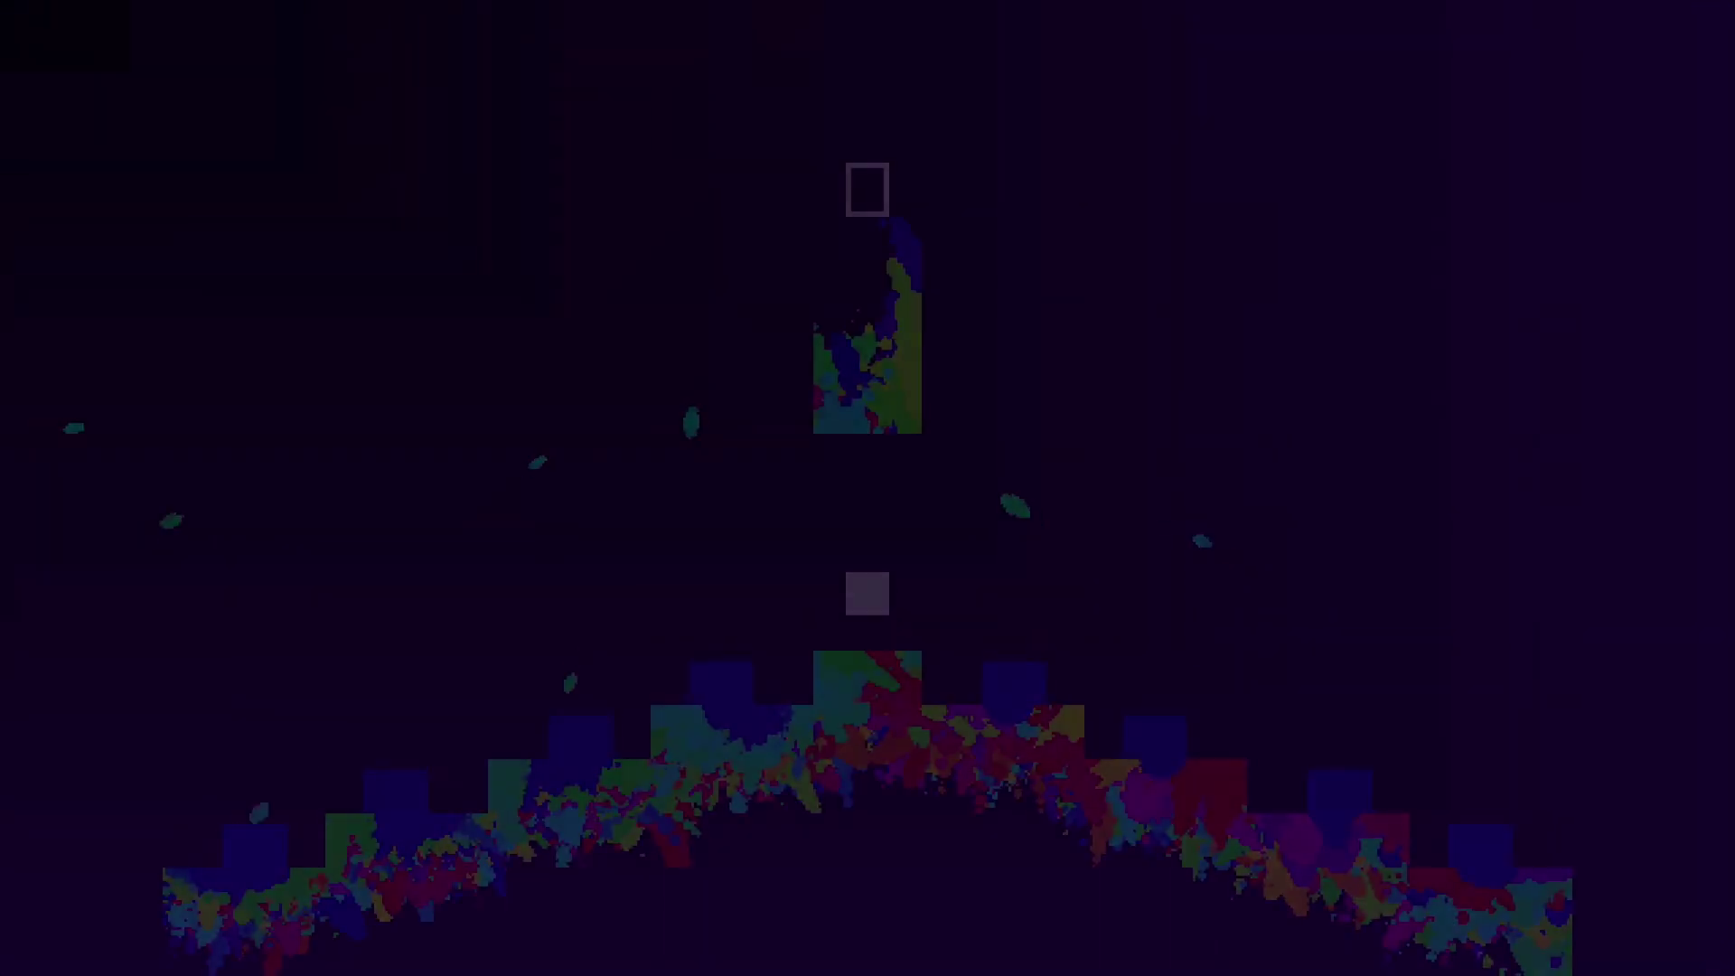
key(Left)
key(Right)
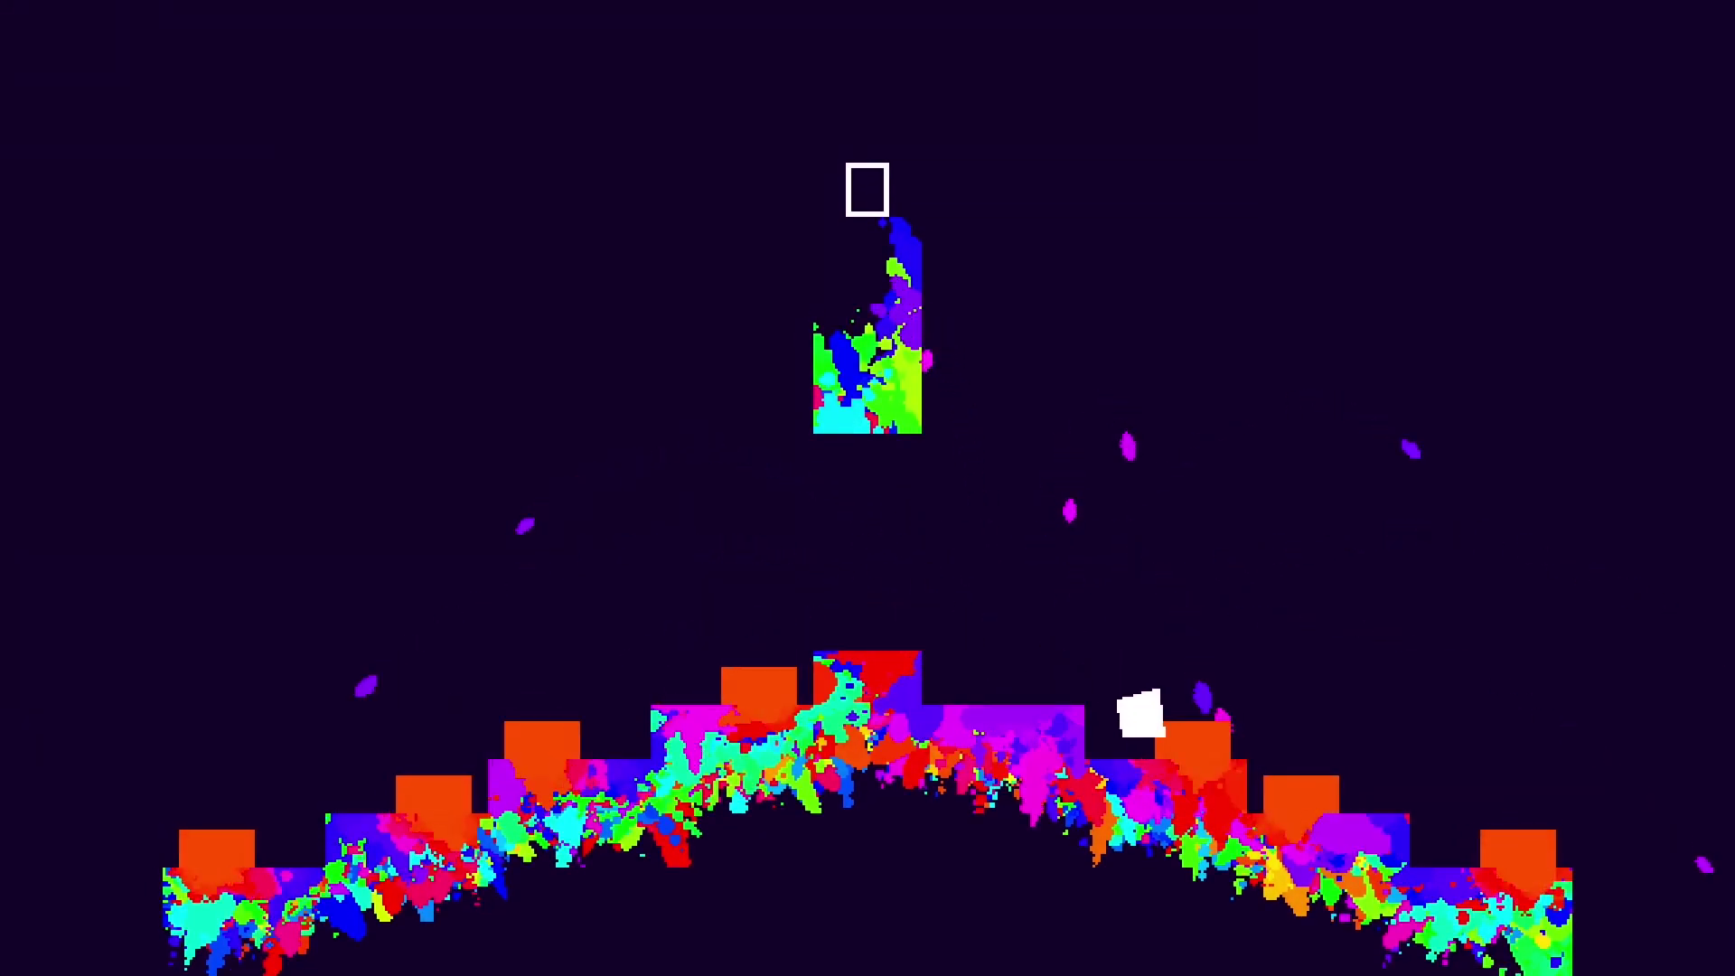
Jump up-left across the pyramid steps until the player dies once
key(Left)
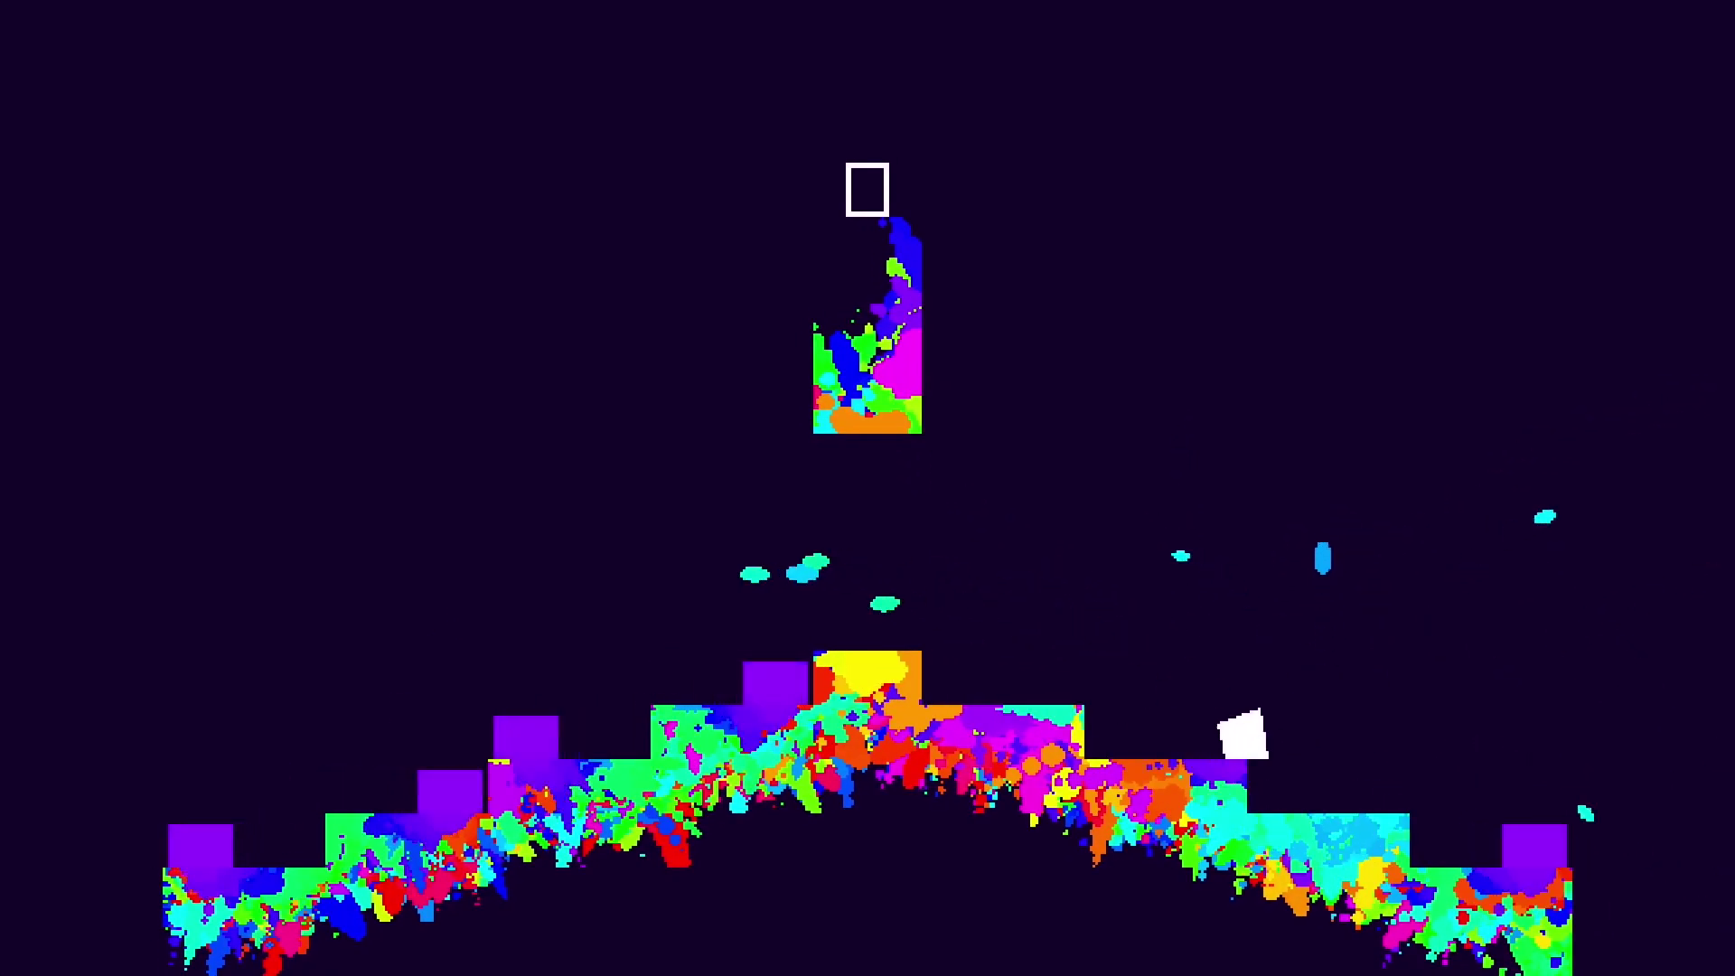
key(Right)
key(Left)
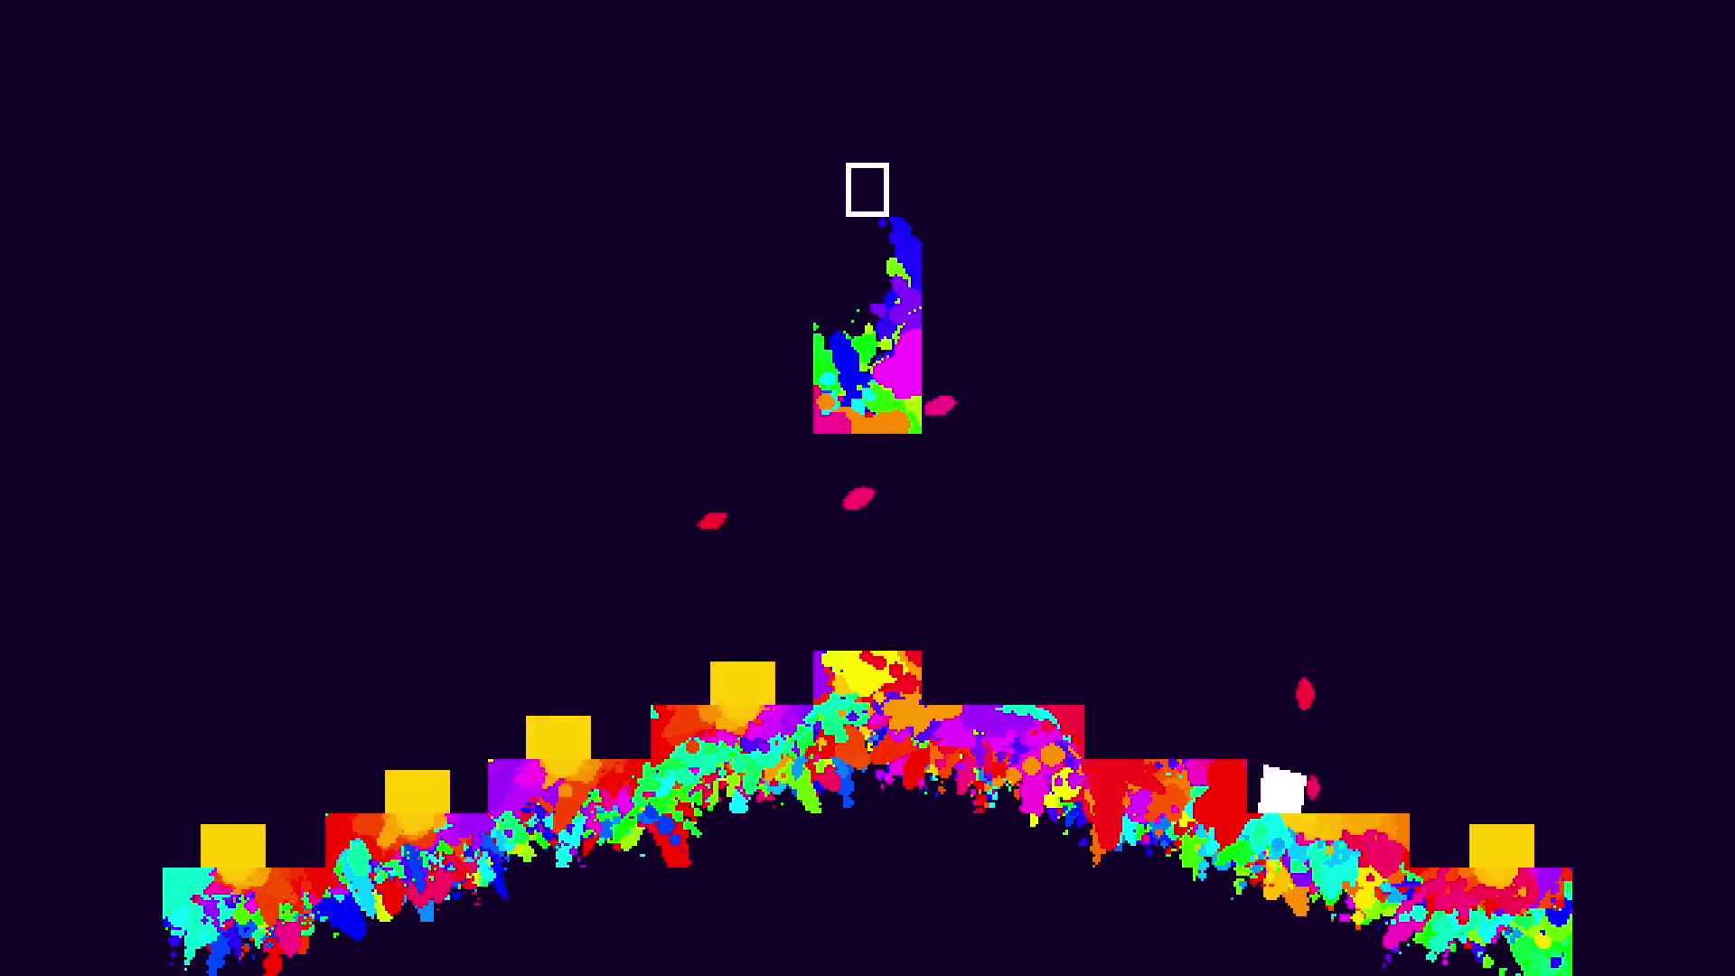
key(Up)
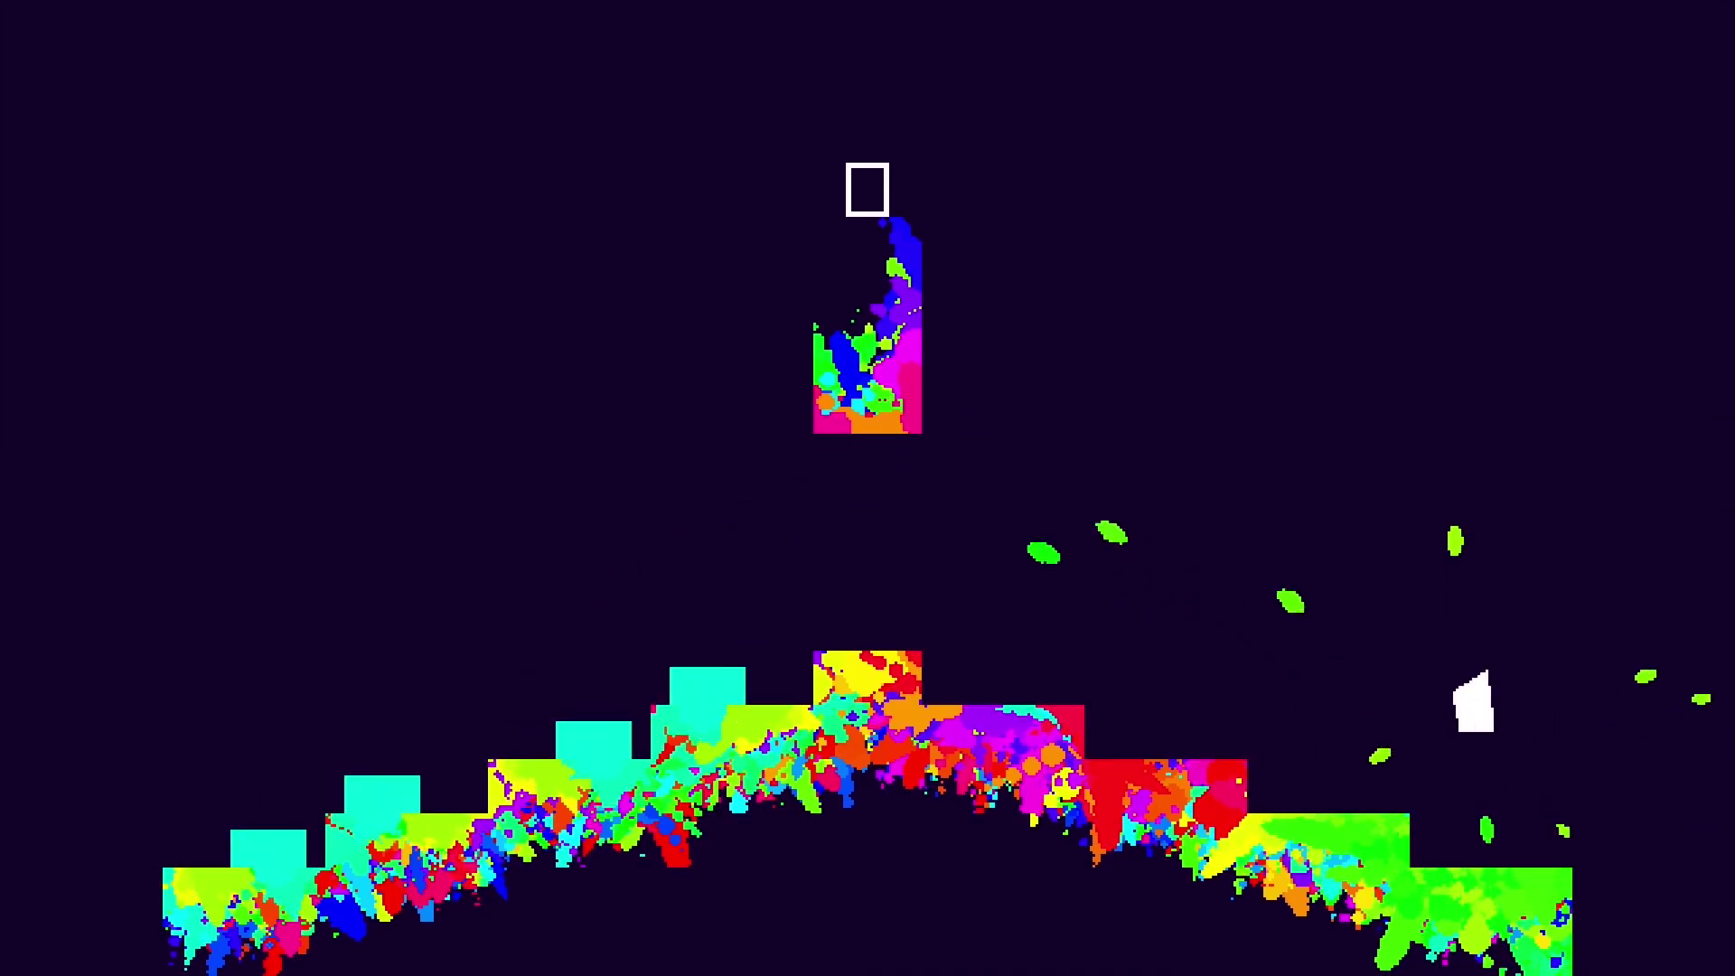
key(Left)
key(Up)
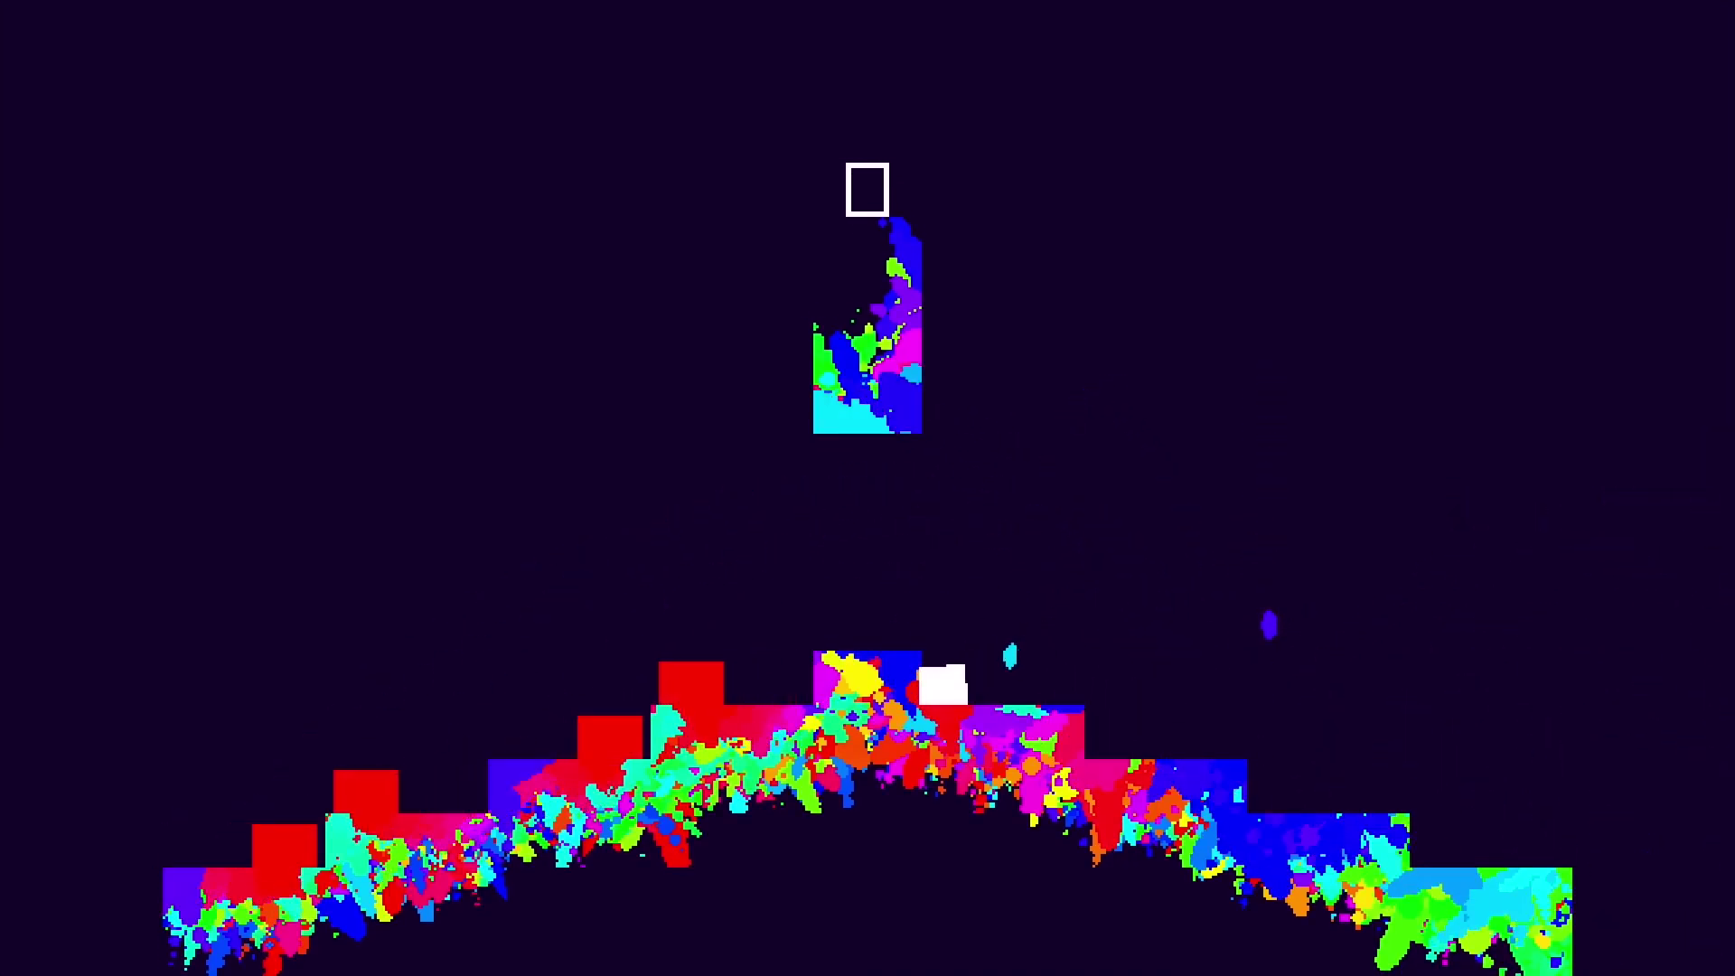
key(Up)
key(Left)
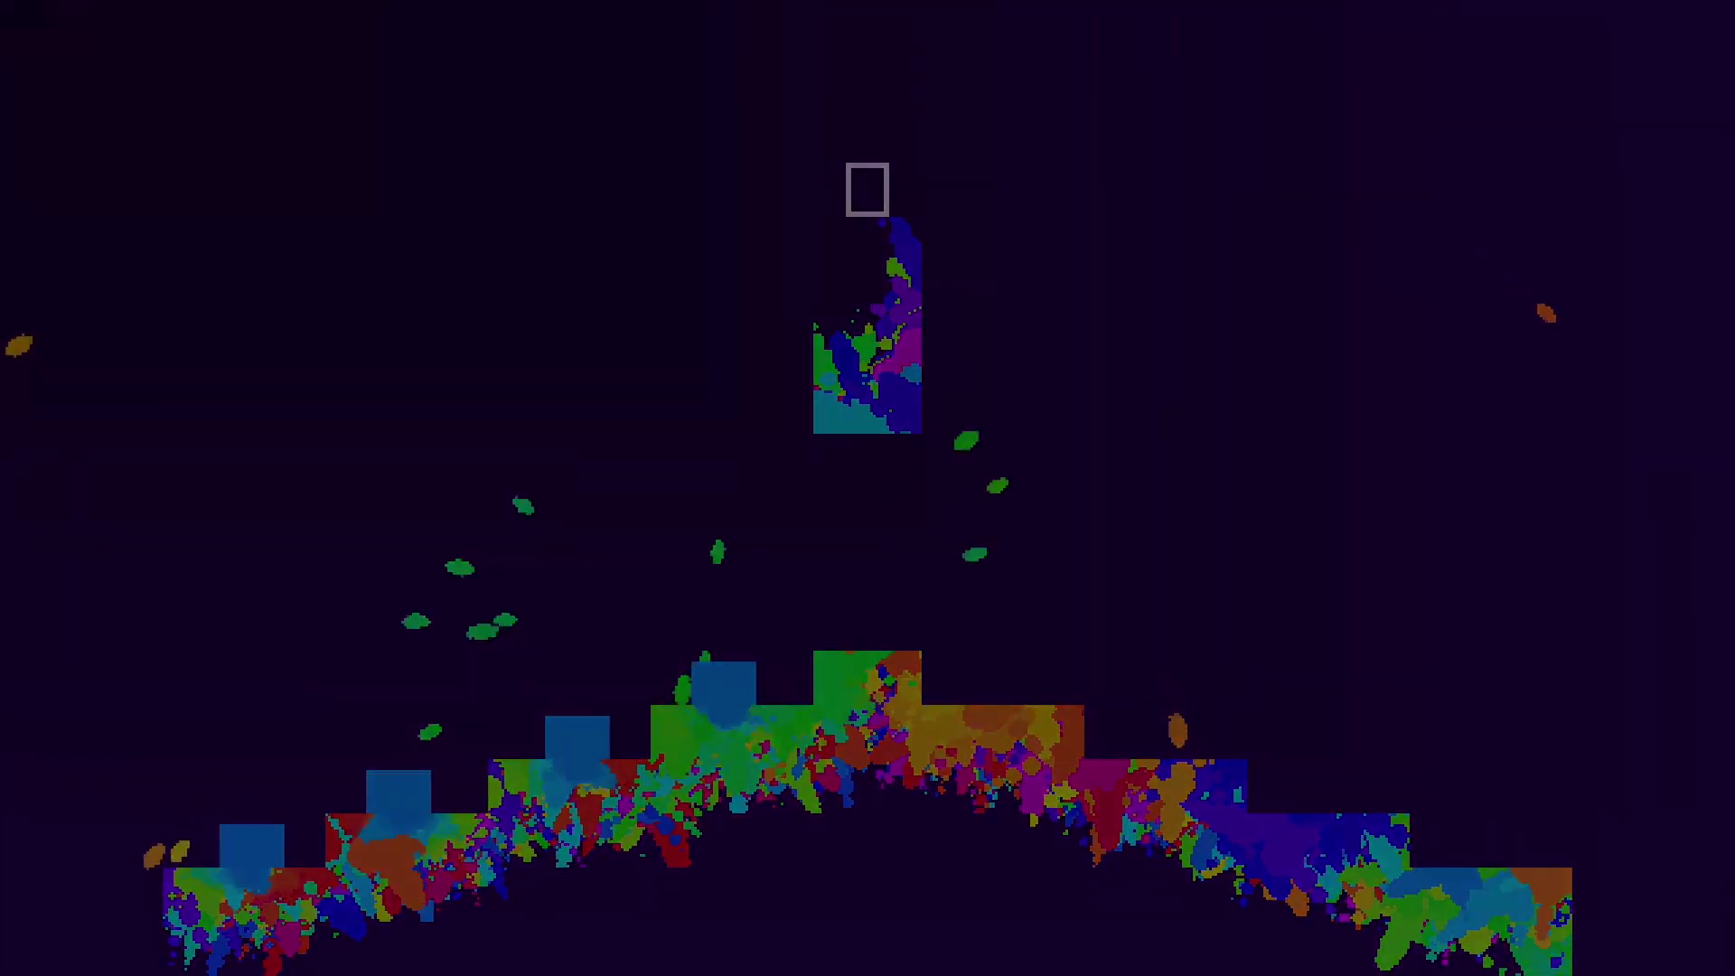
After respawning at centre, hop along the right-side blocks to the lower right step
key(Right)
key(Up)
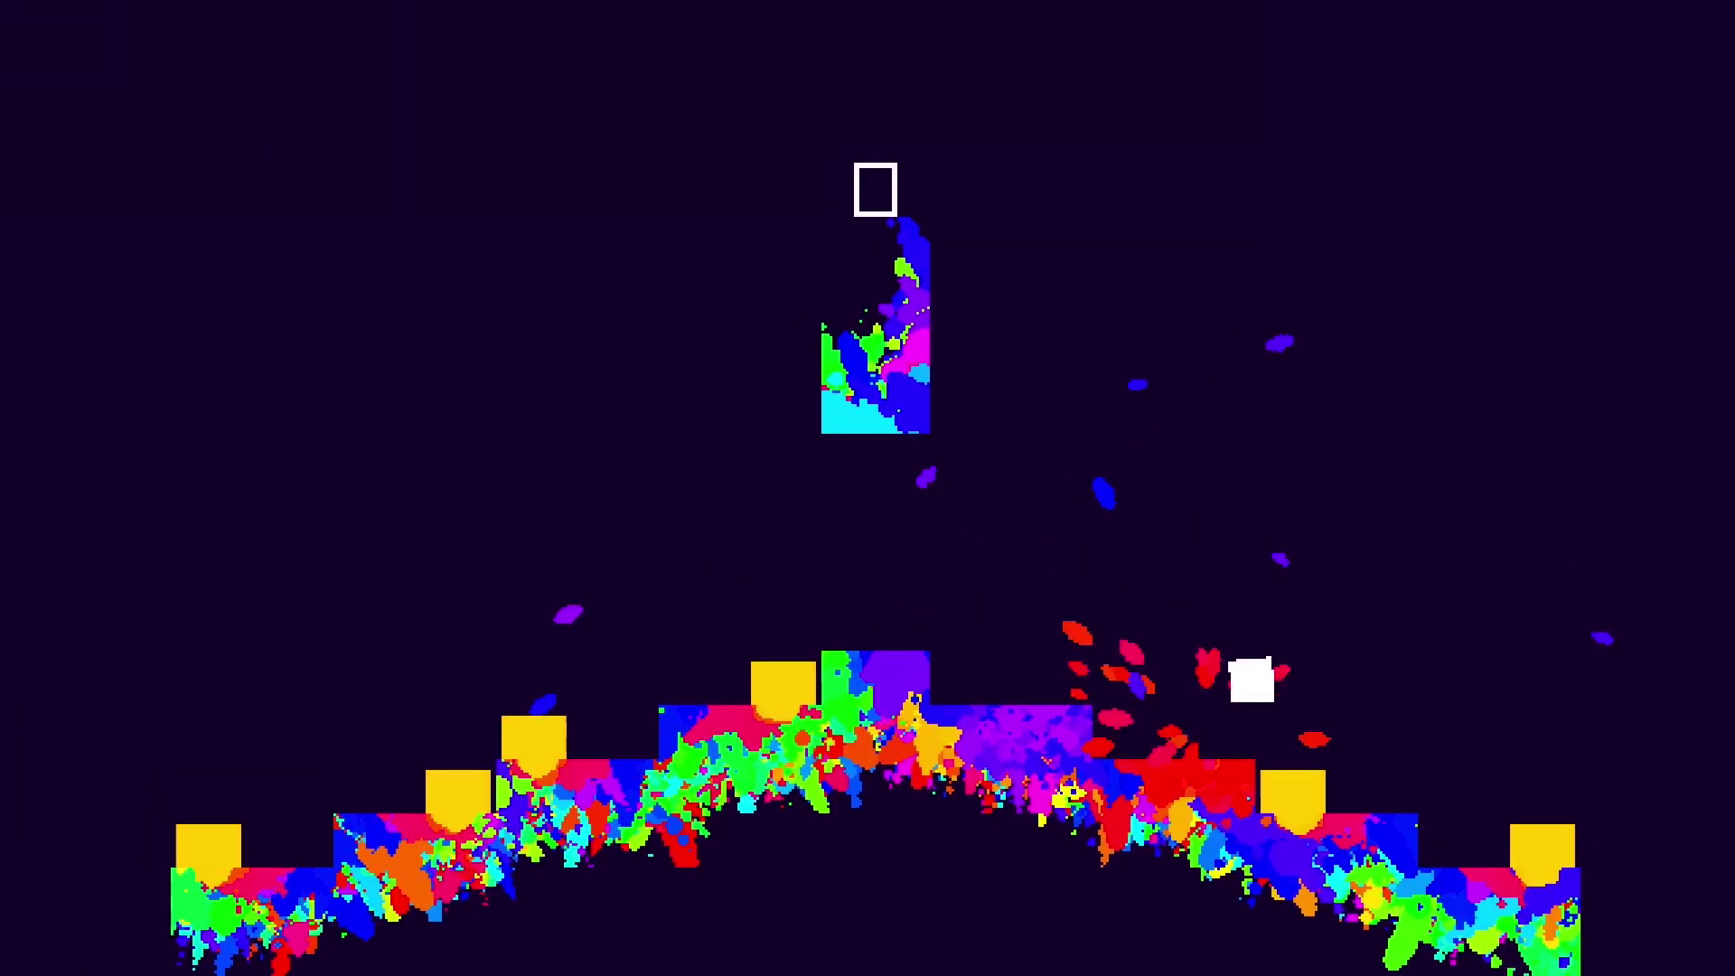
key(Left)
key(Right)
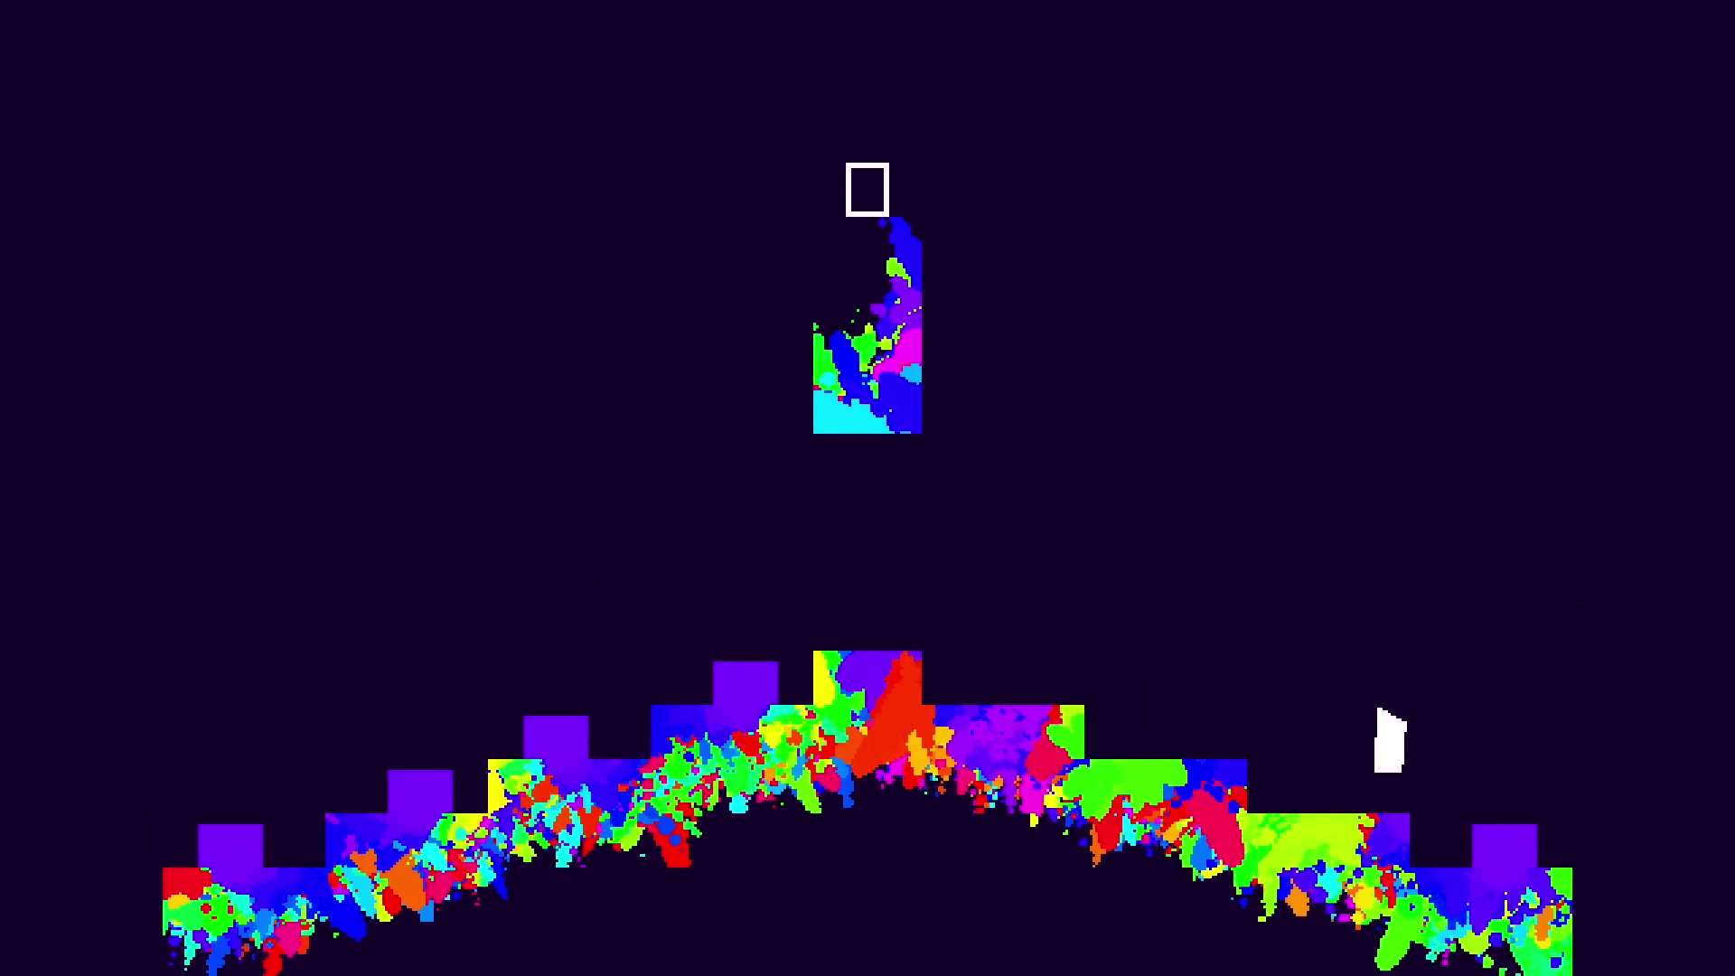
key(Up)
key(Left)
key(Right)
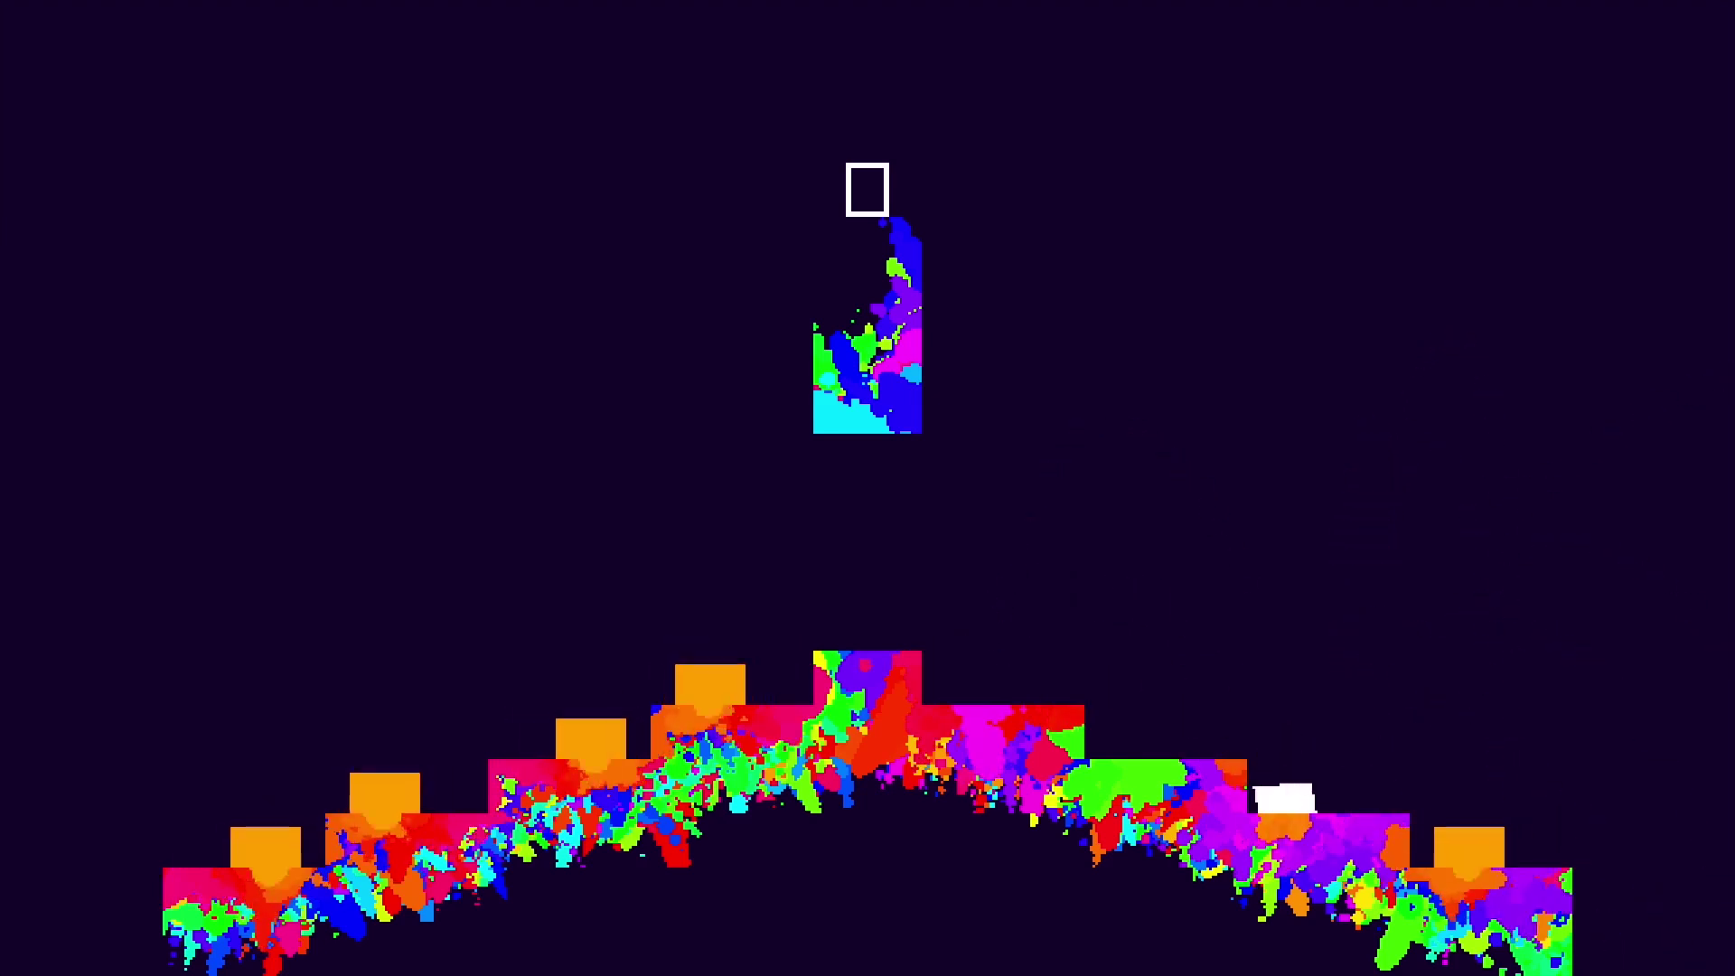
Run and jump along the steps, landing on the pyramid's left side
key(Right)
key(Up)
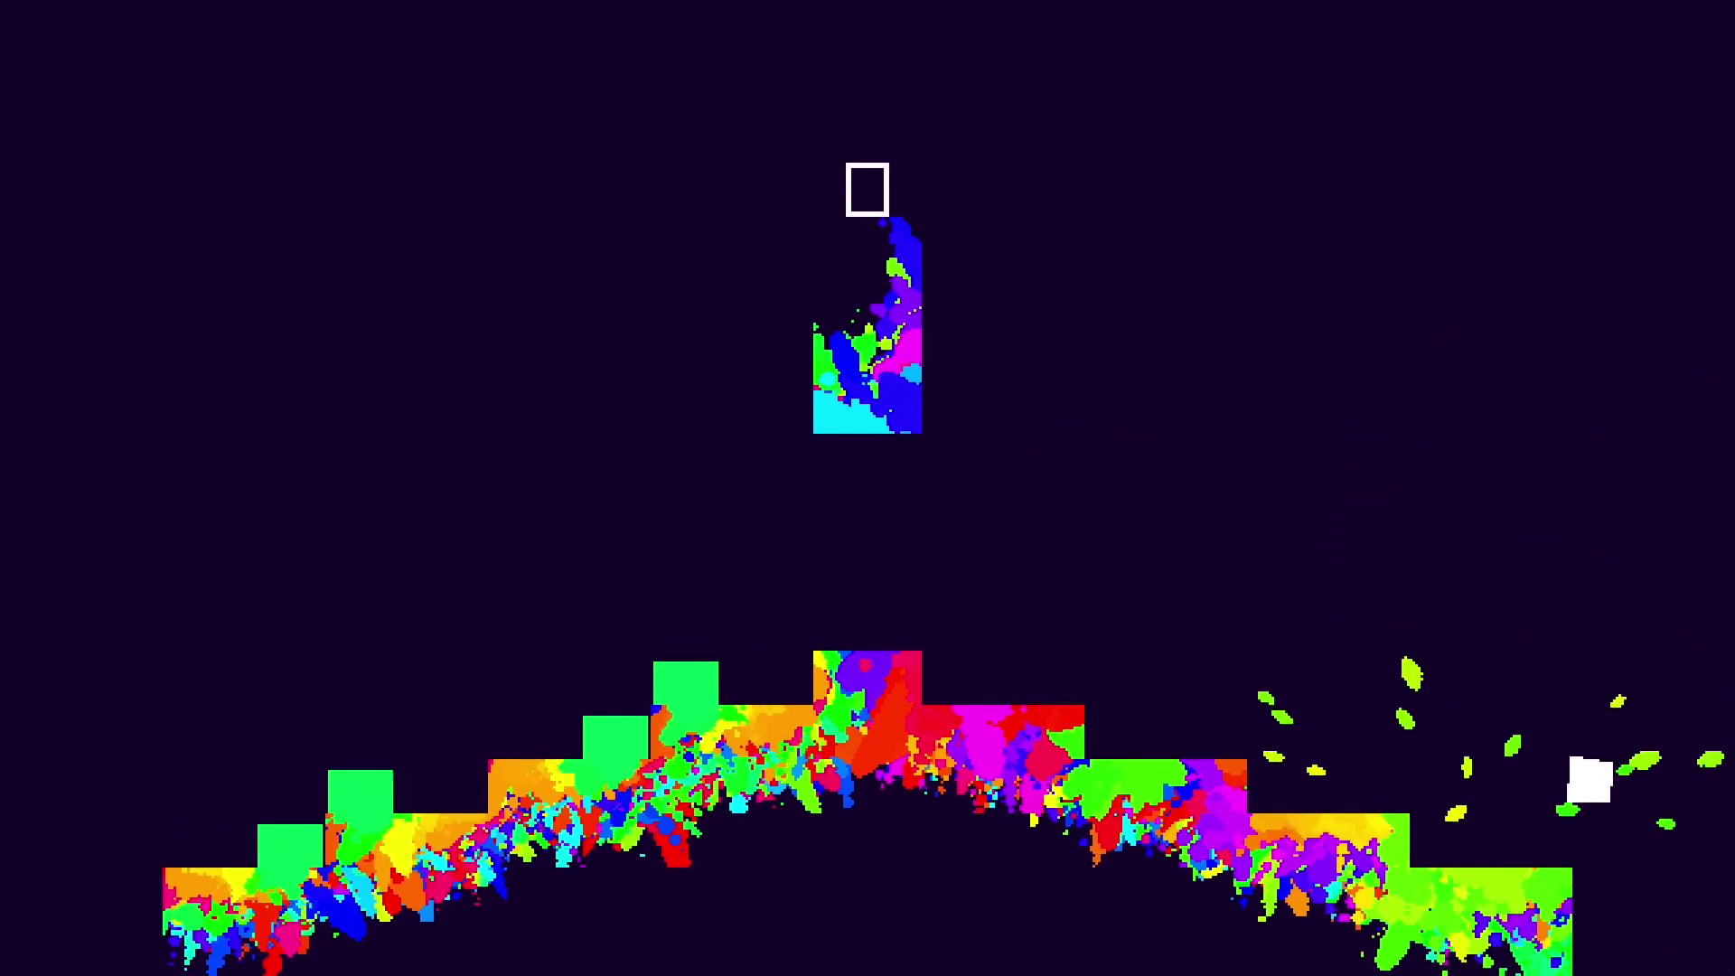
key(Left)
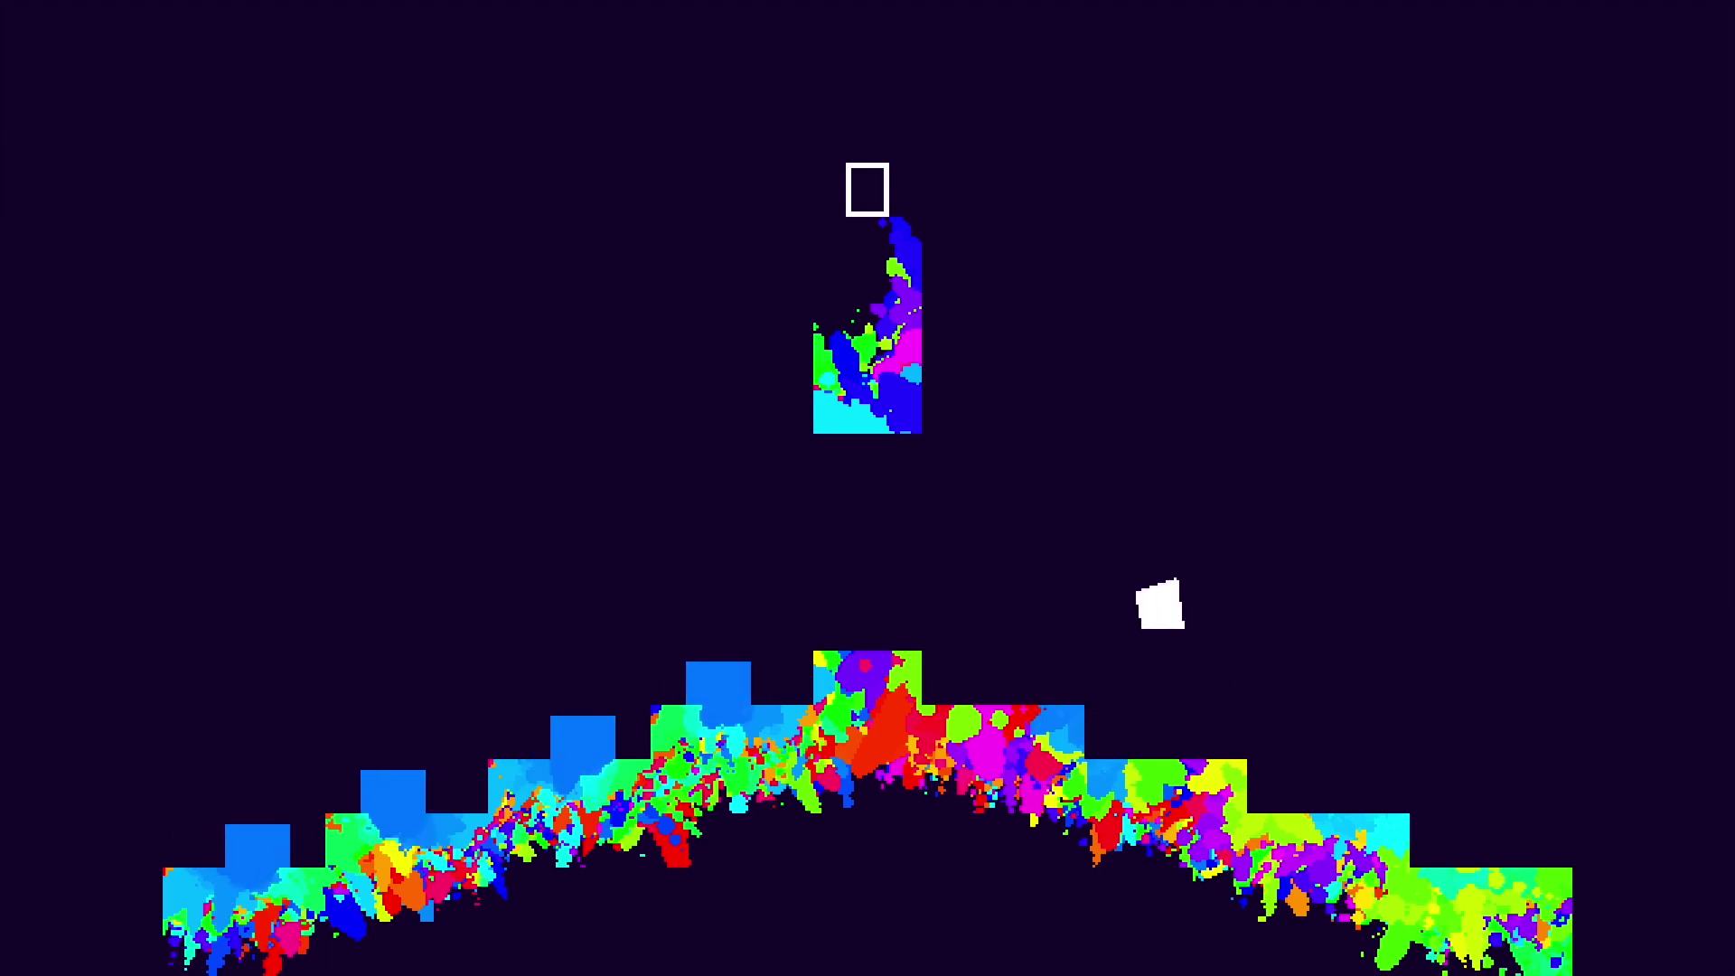
key(Up)
key(Left)
key(Right)
key(Left)
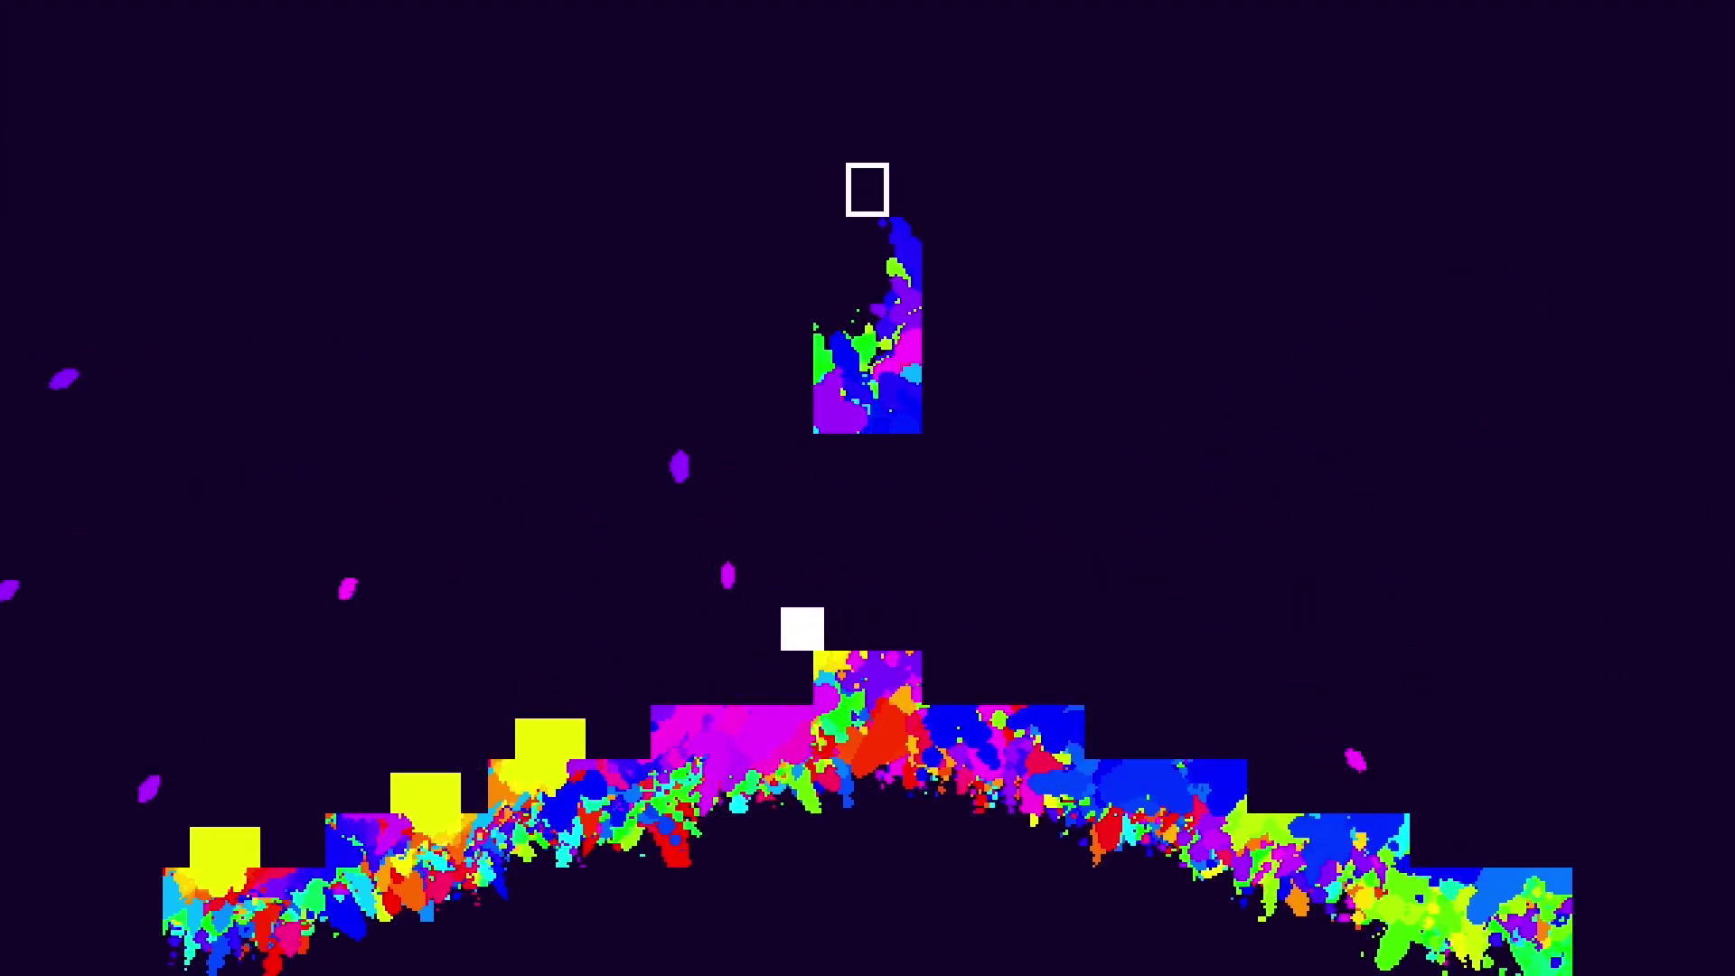
key(Right)
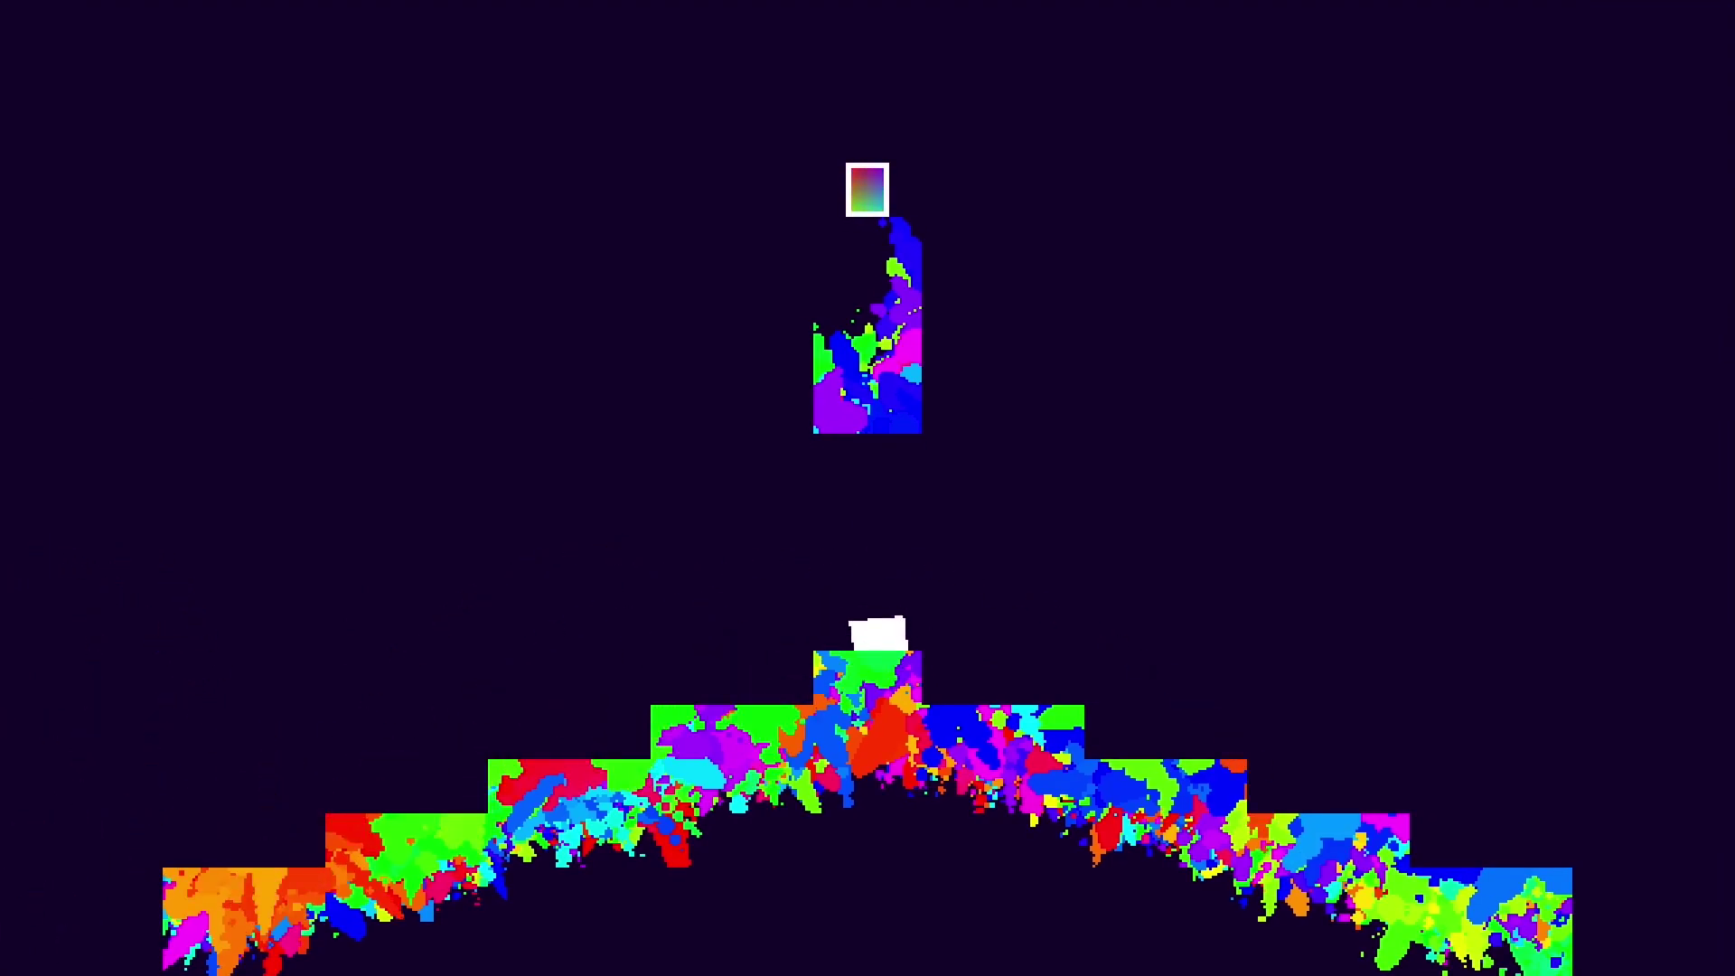
Land on the right of the pyramid and jump between its top and lower blocks
key(Right)
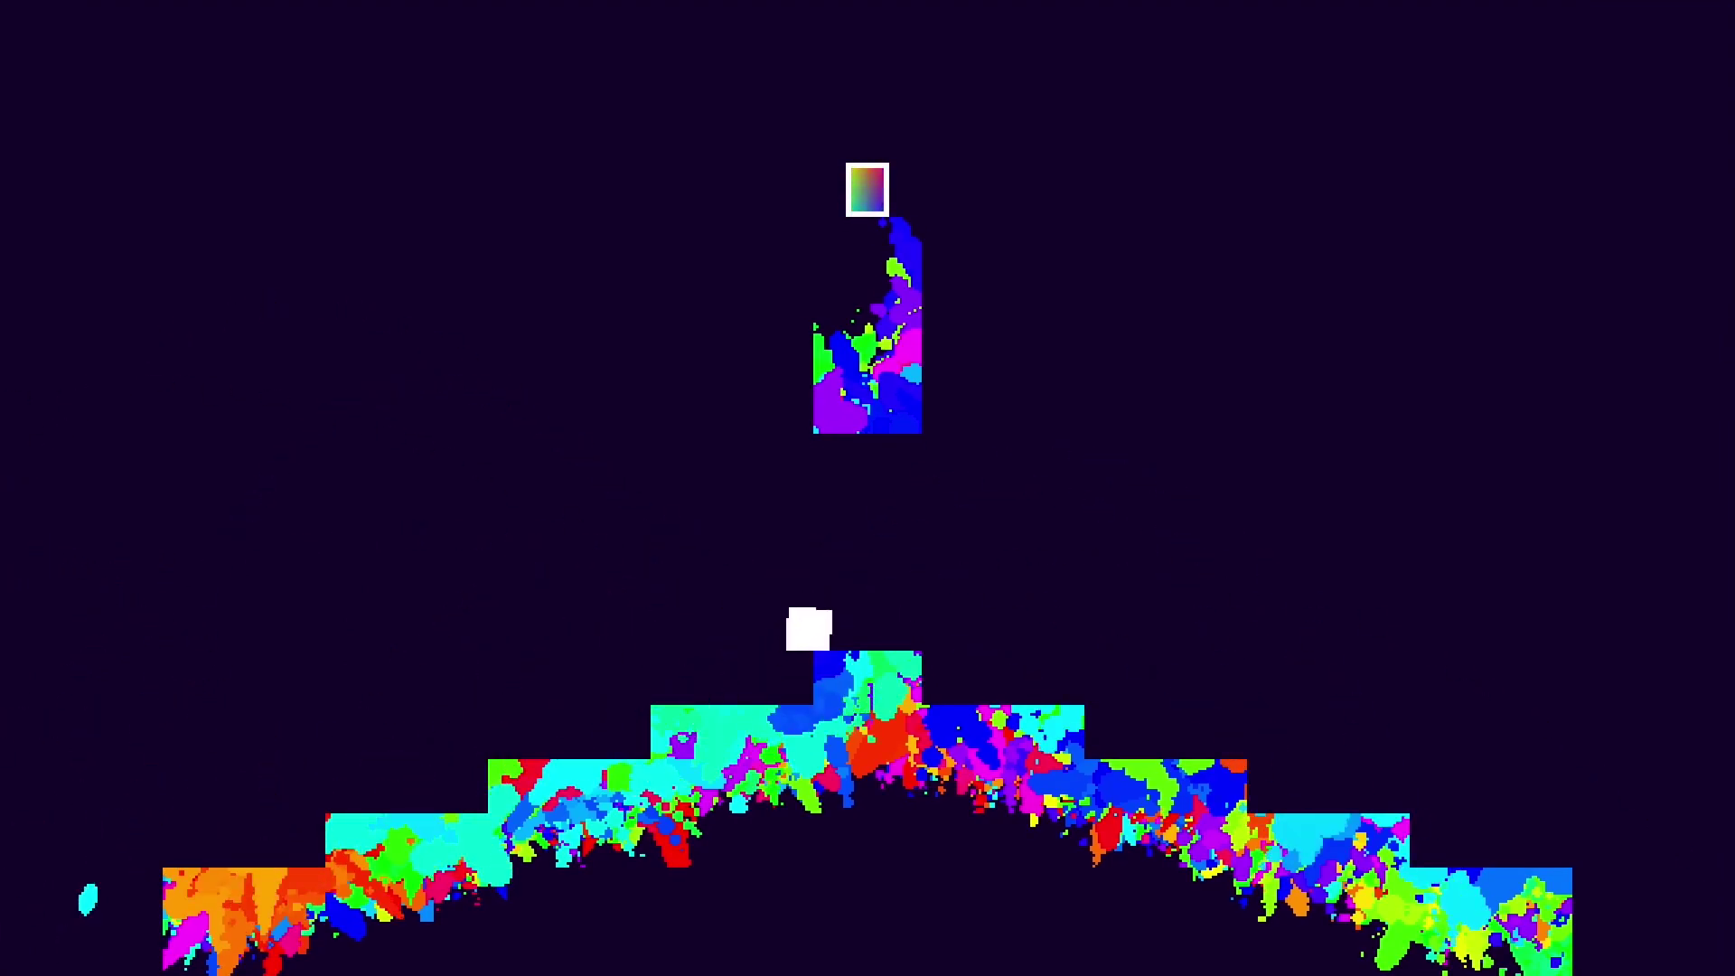
key(space)
key(Right)
key(Left)
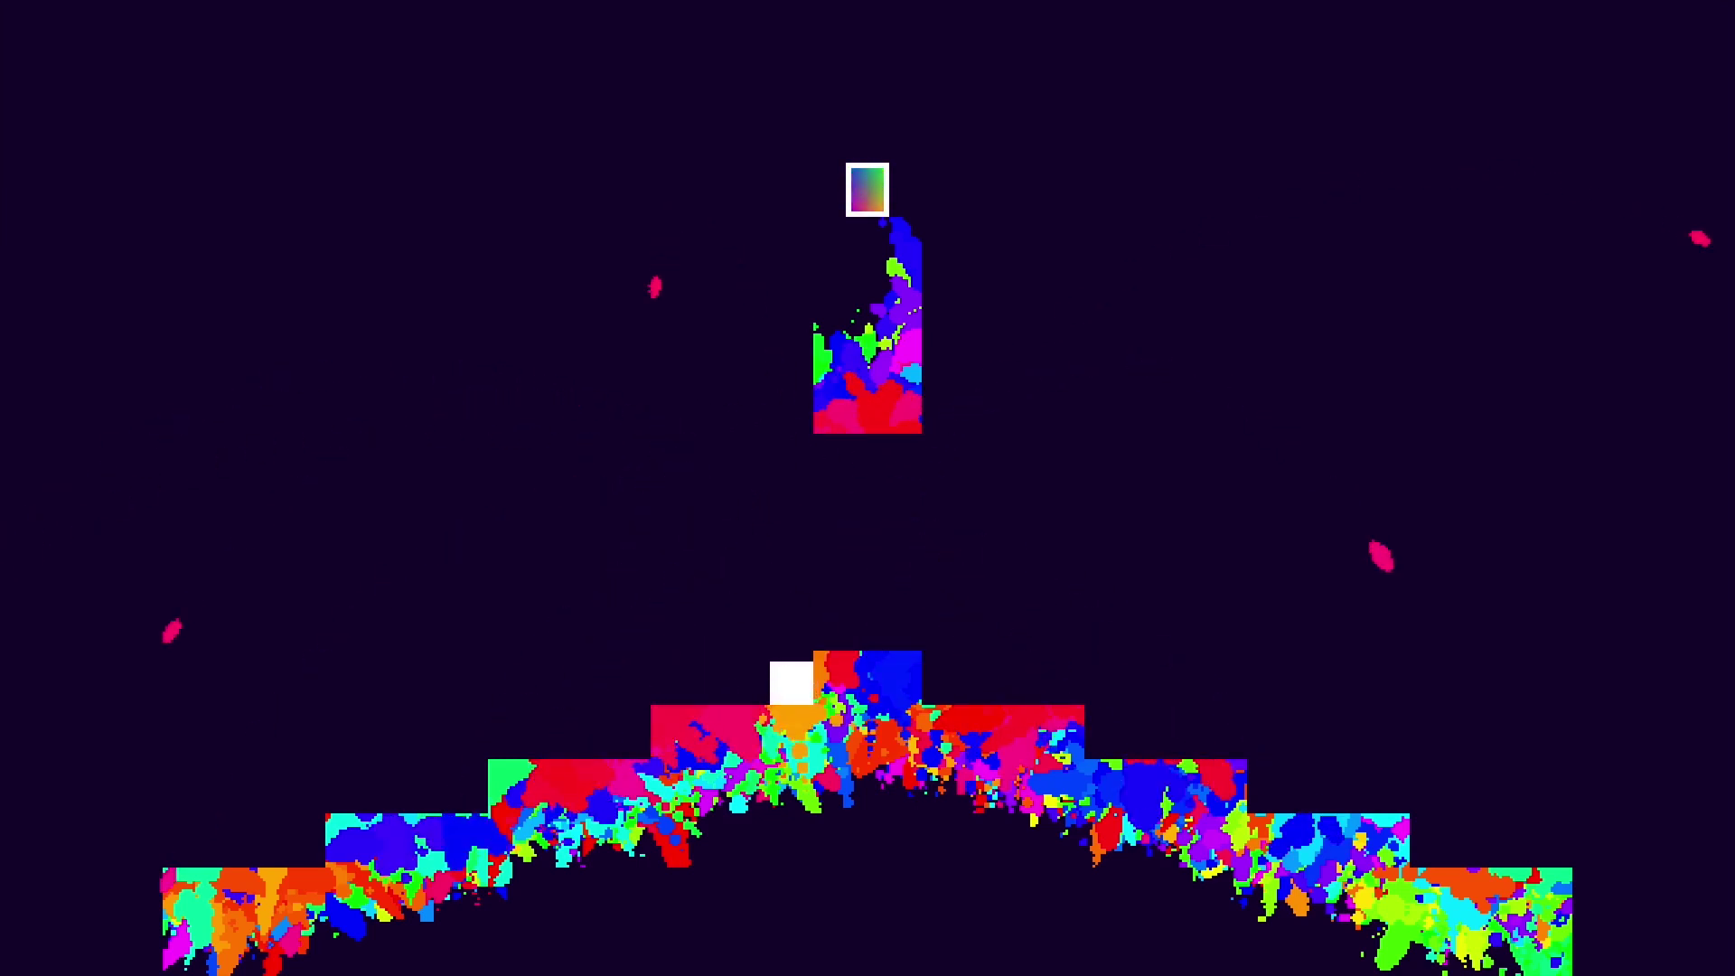
key(space)
key(Left)
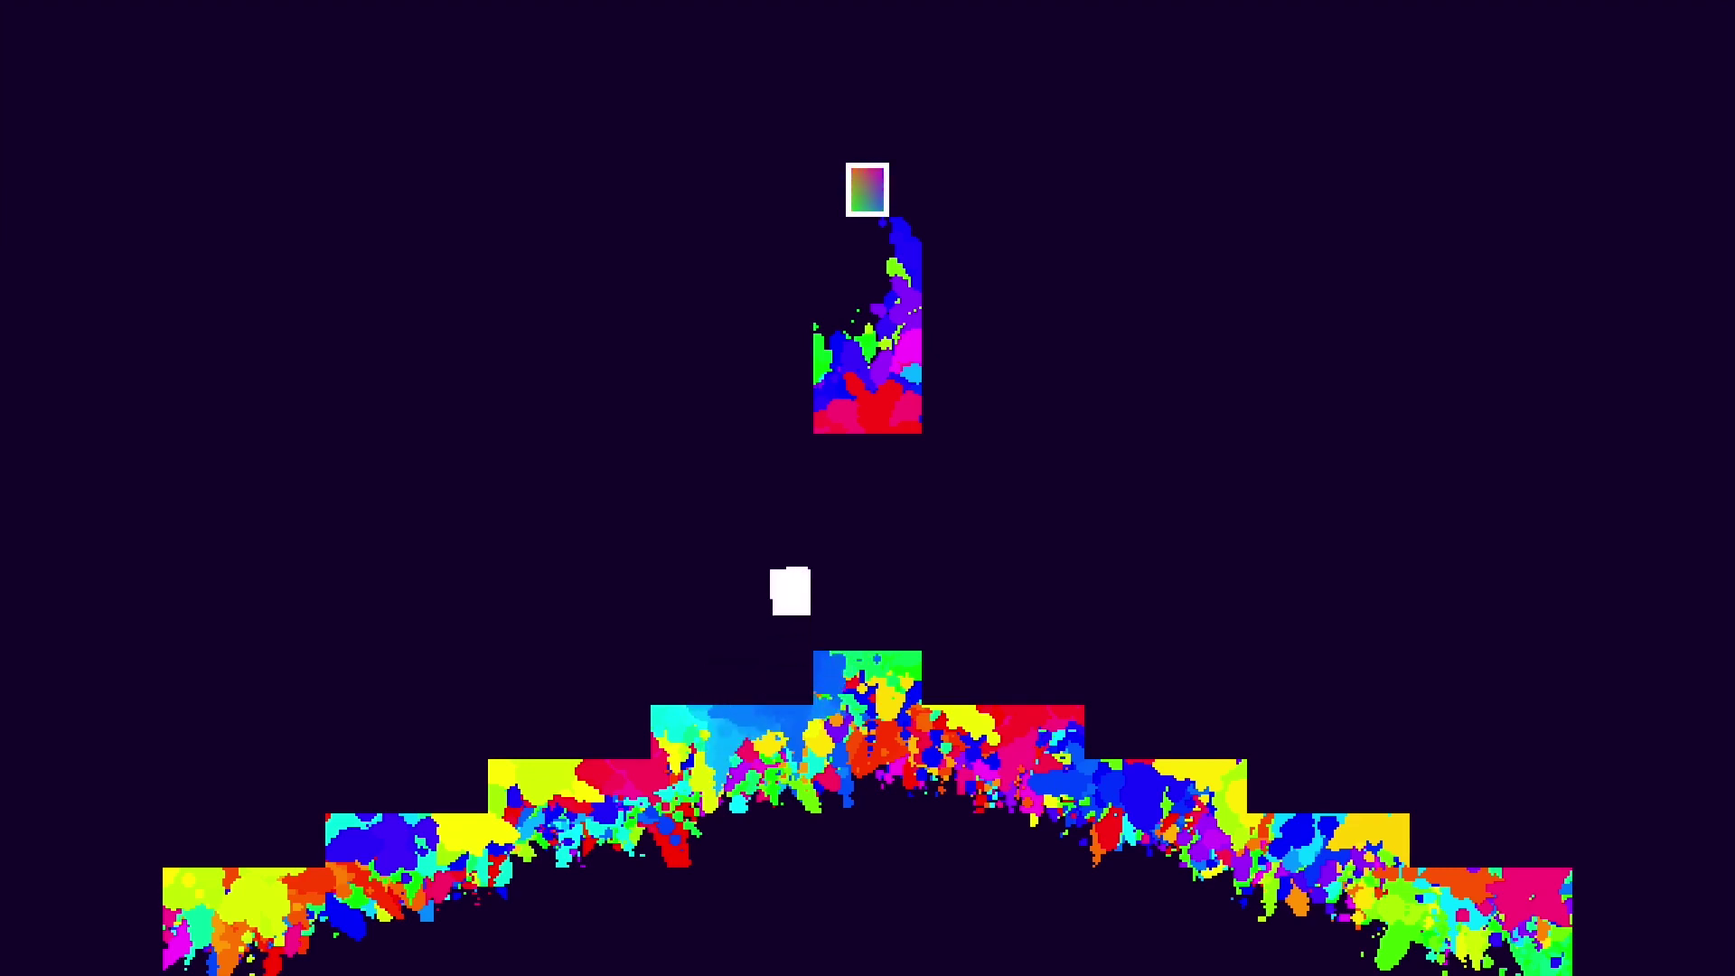
key(space)
key(space)
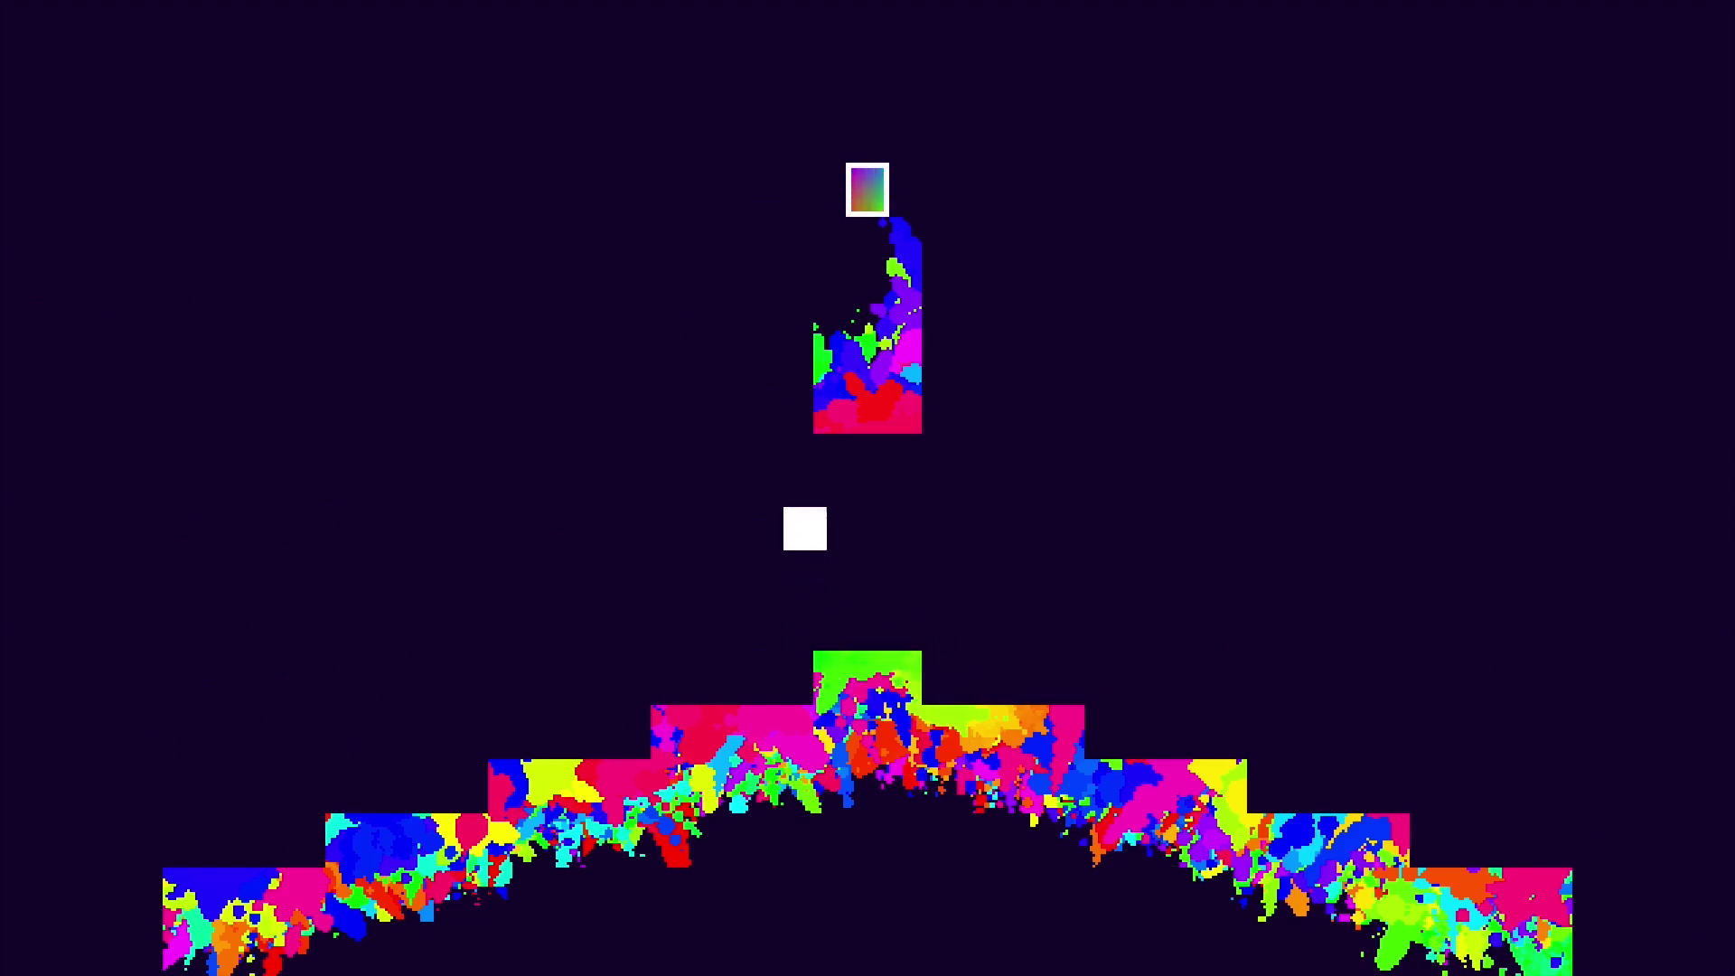
Bounce up beside the tower, then fall back onto the stepped platform
key(Right)
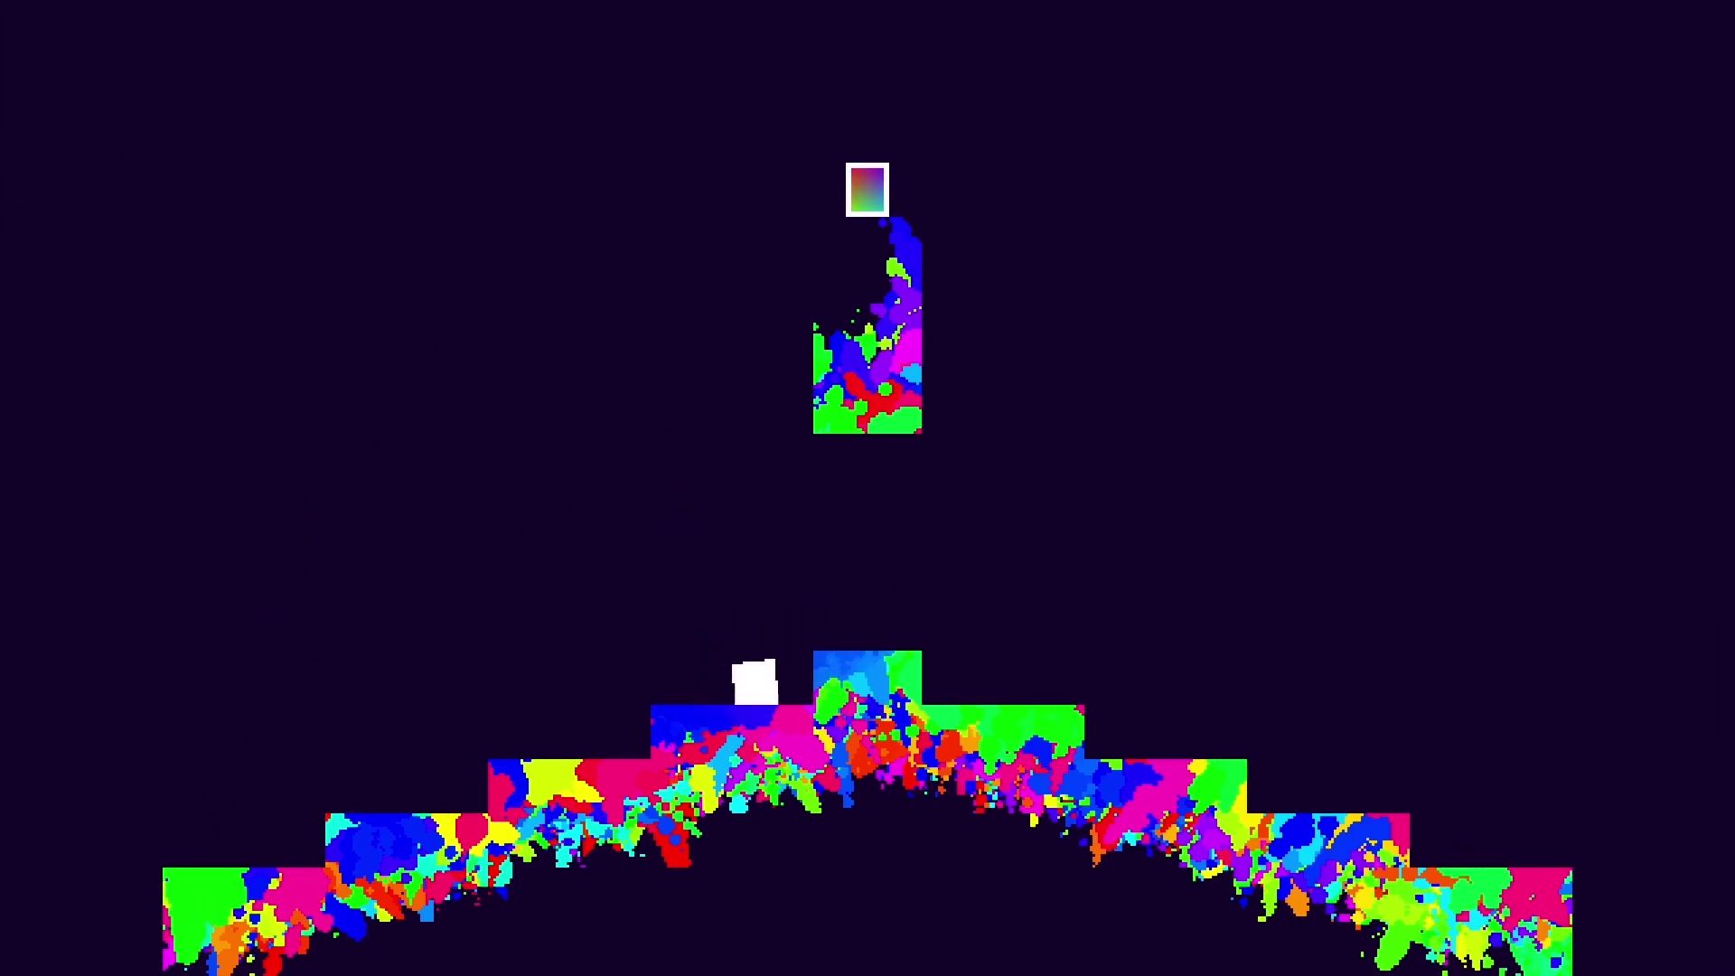
key(Left)
key(space)
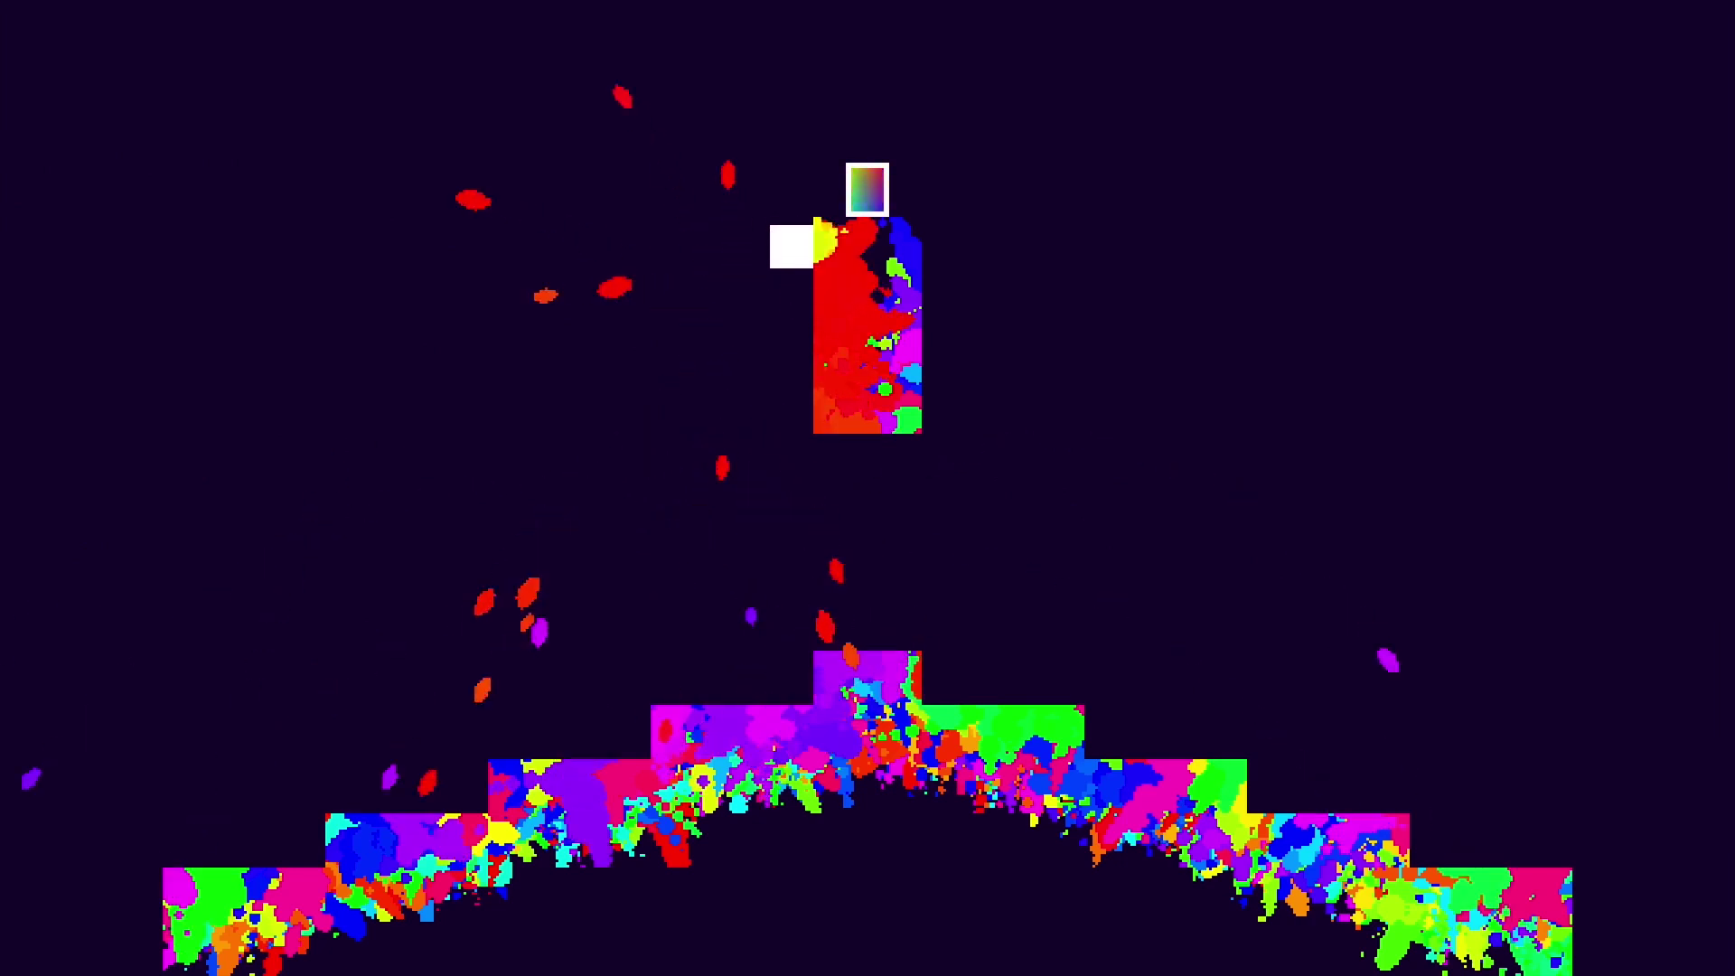
key(Left)
key(Right)
key(space)
key(Left)
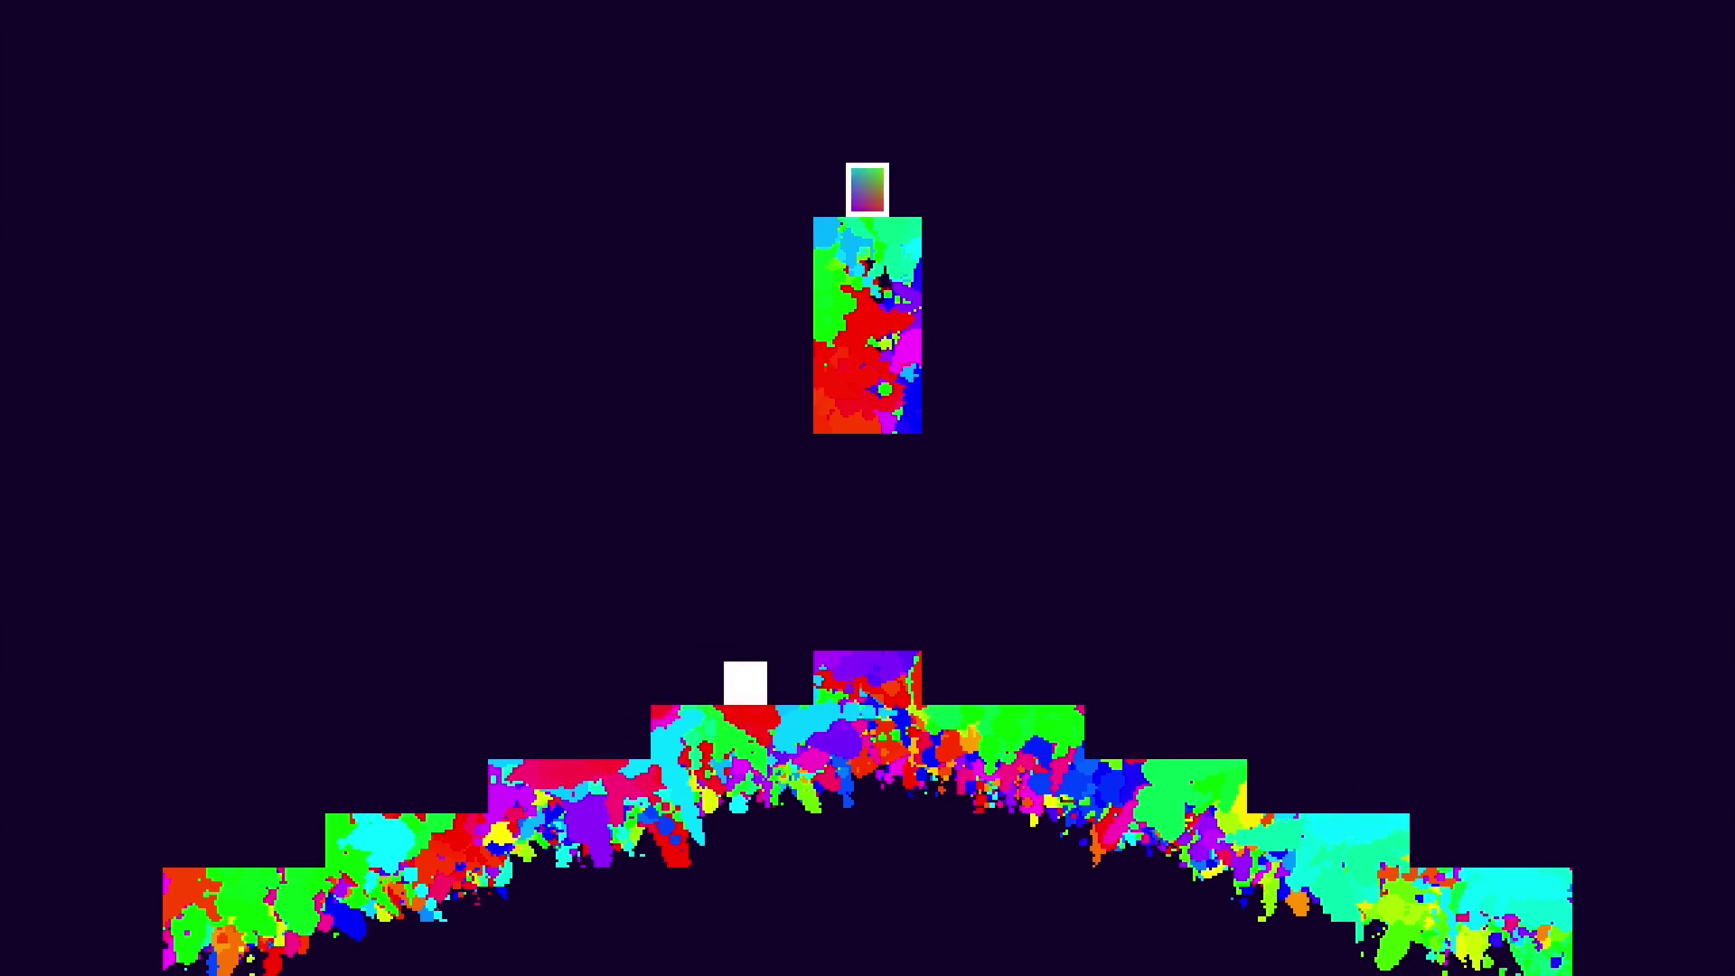
Jump onto the top step and up onto the tower's exit door
key(space)
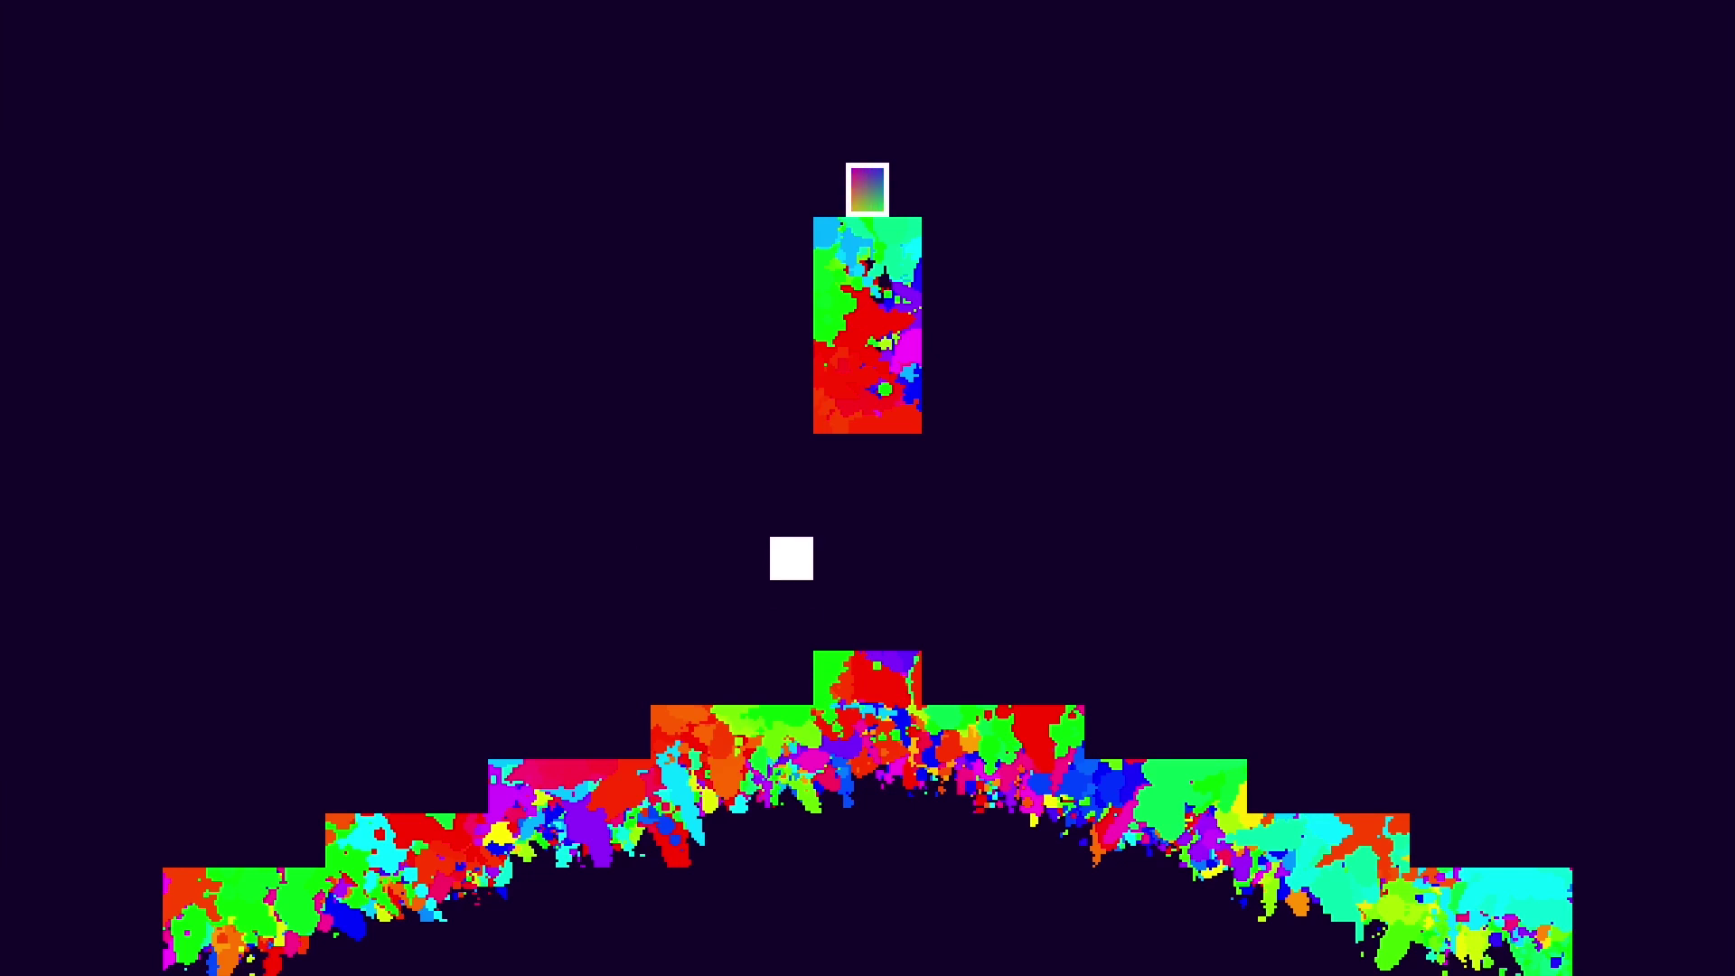
key(space)
key(space)
key(Left)
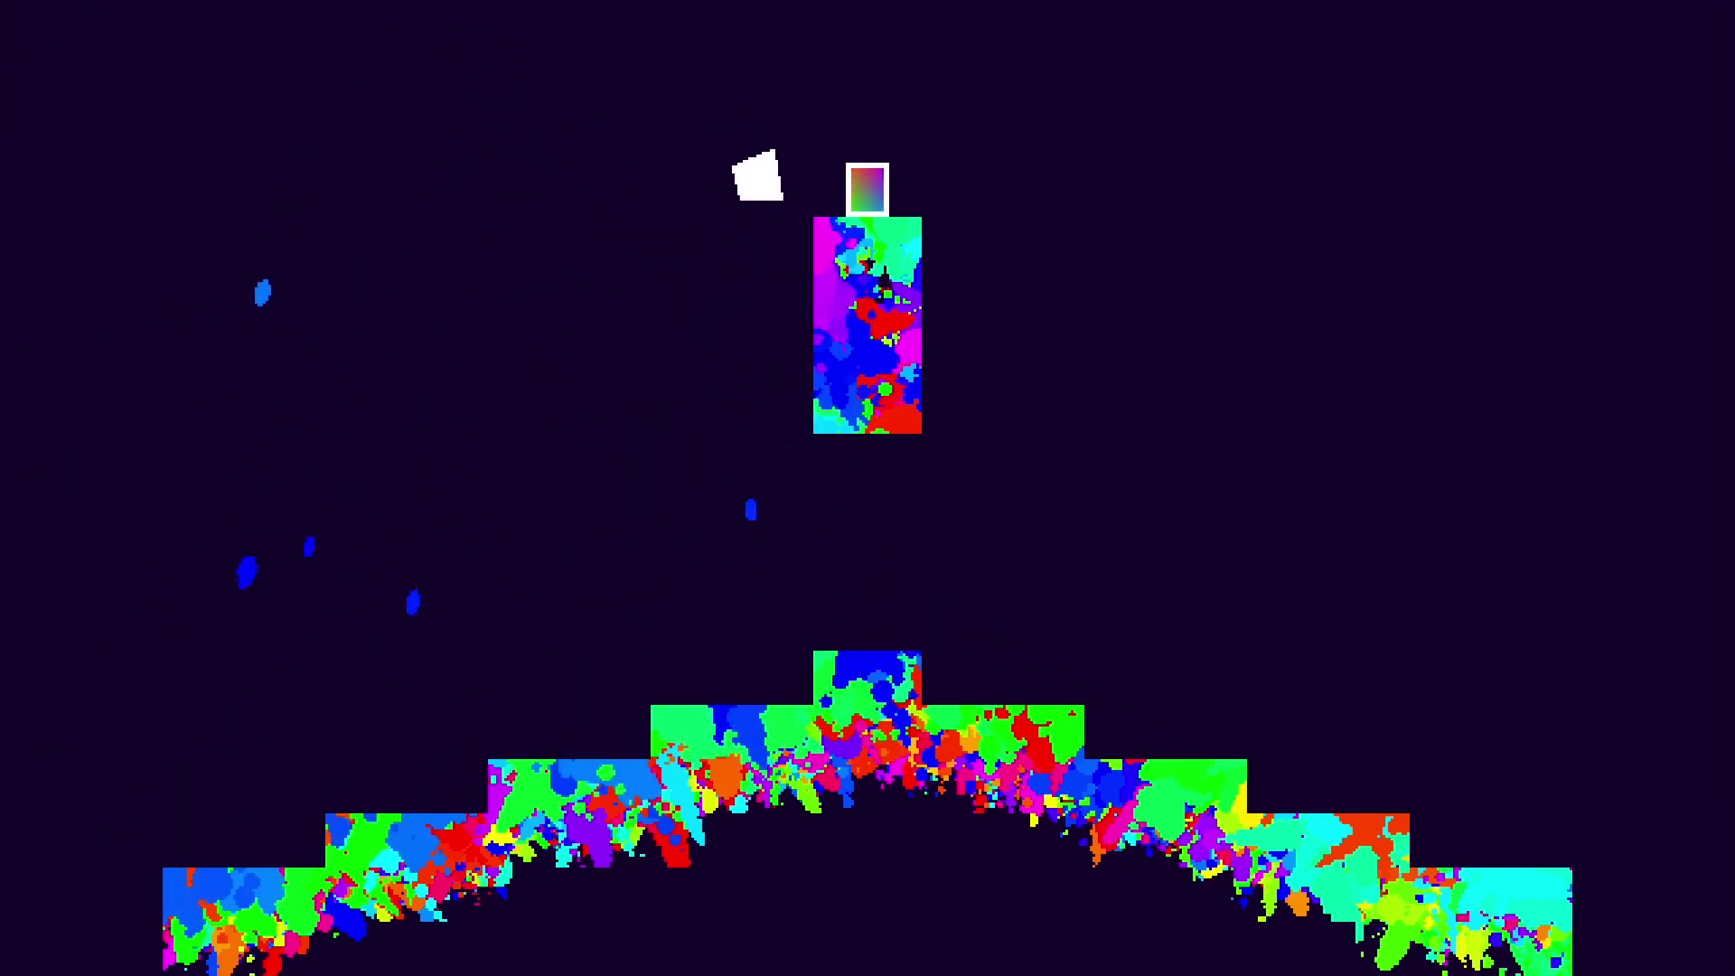
key(Right)
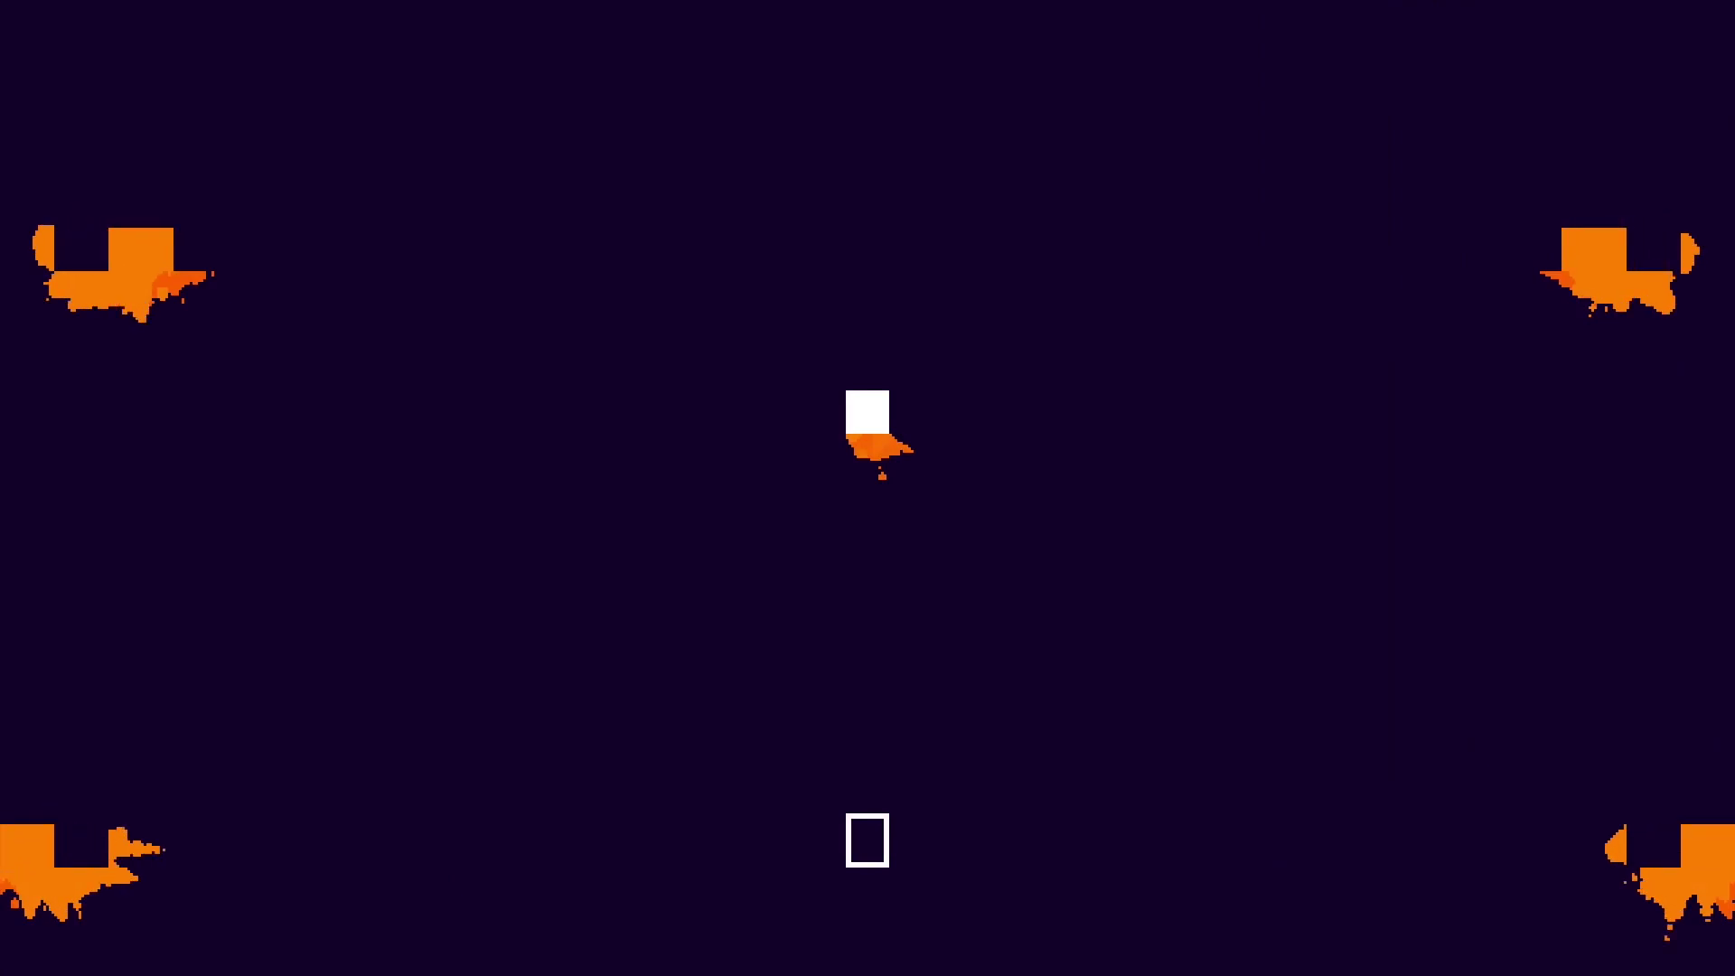
Leap up-left off the centre platform and climb the wall, falling back to the left
key(space)
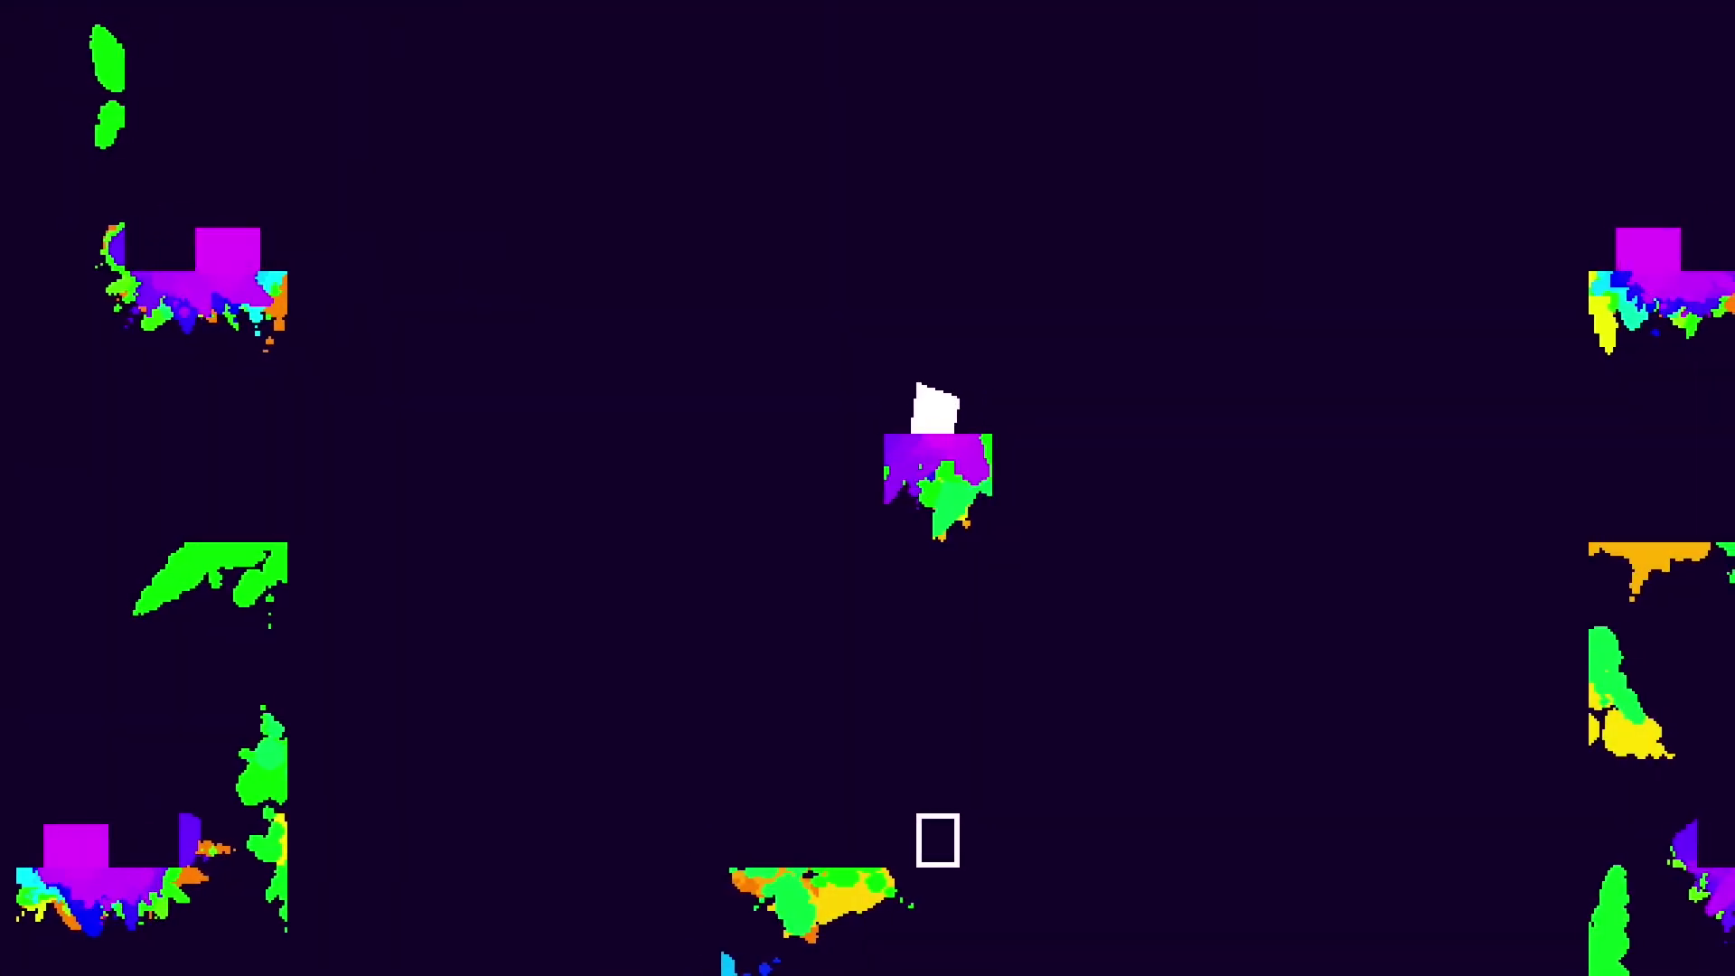
key(Left)
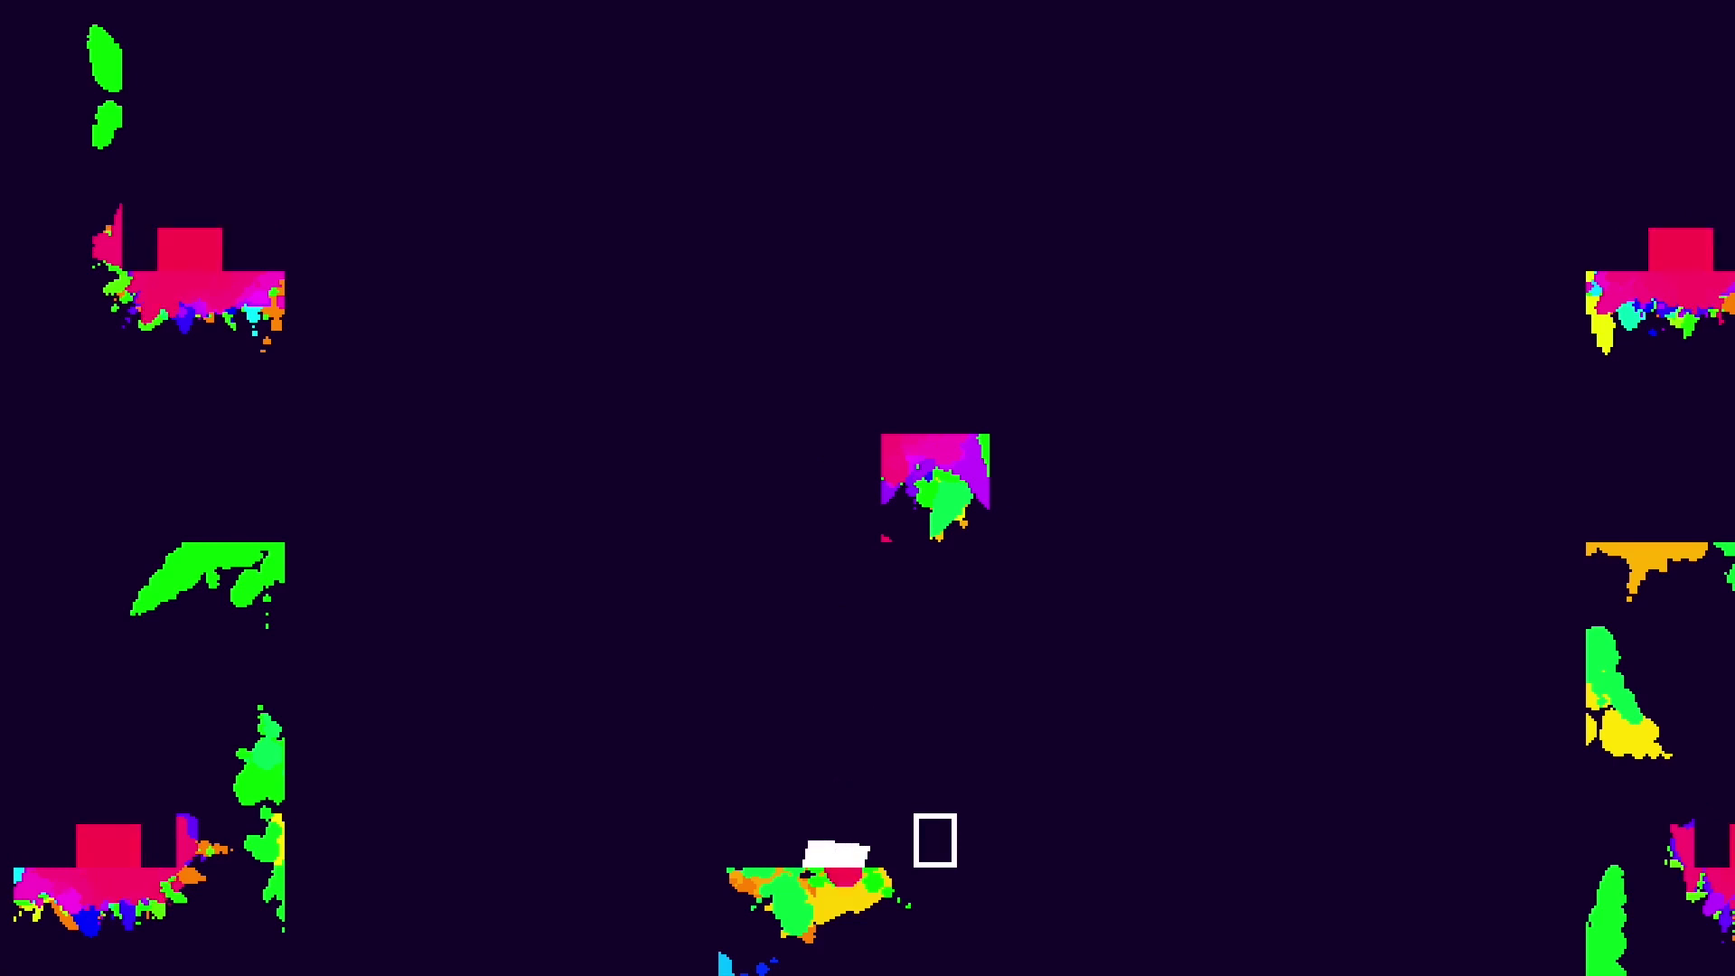
key(Left)
key(space)
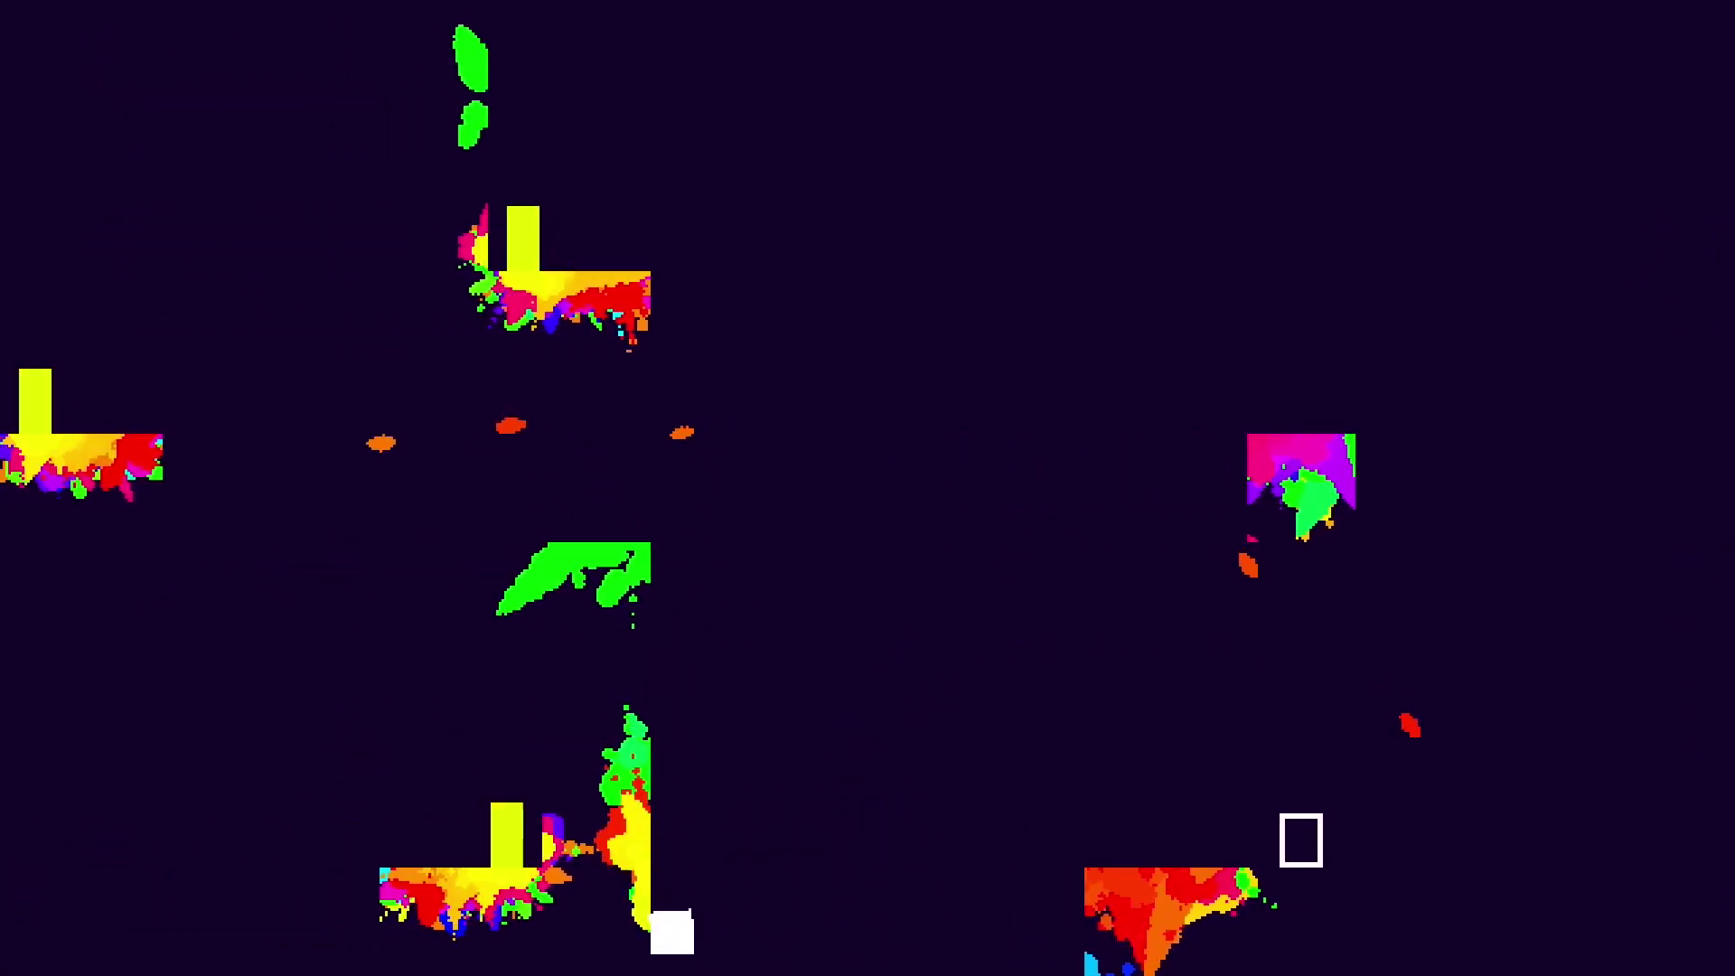
key(space)
key(space)
key(Left)
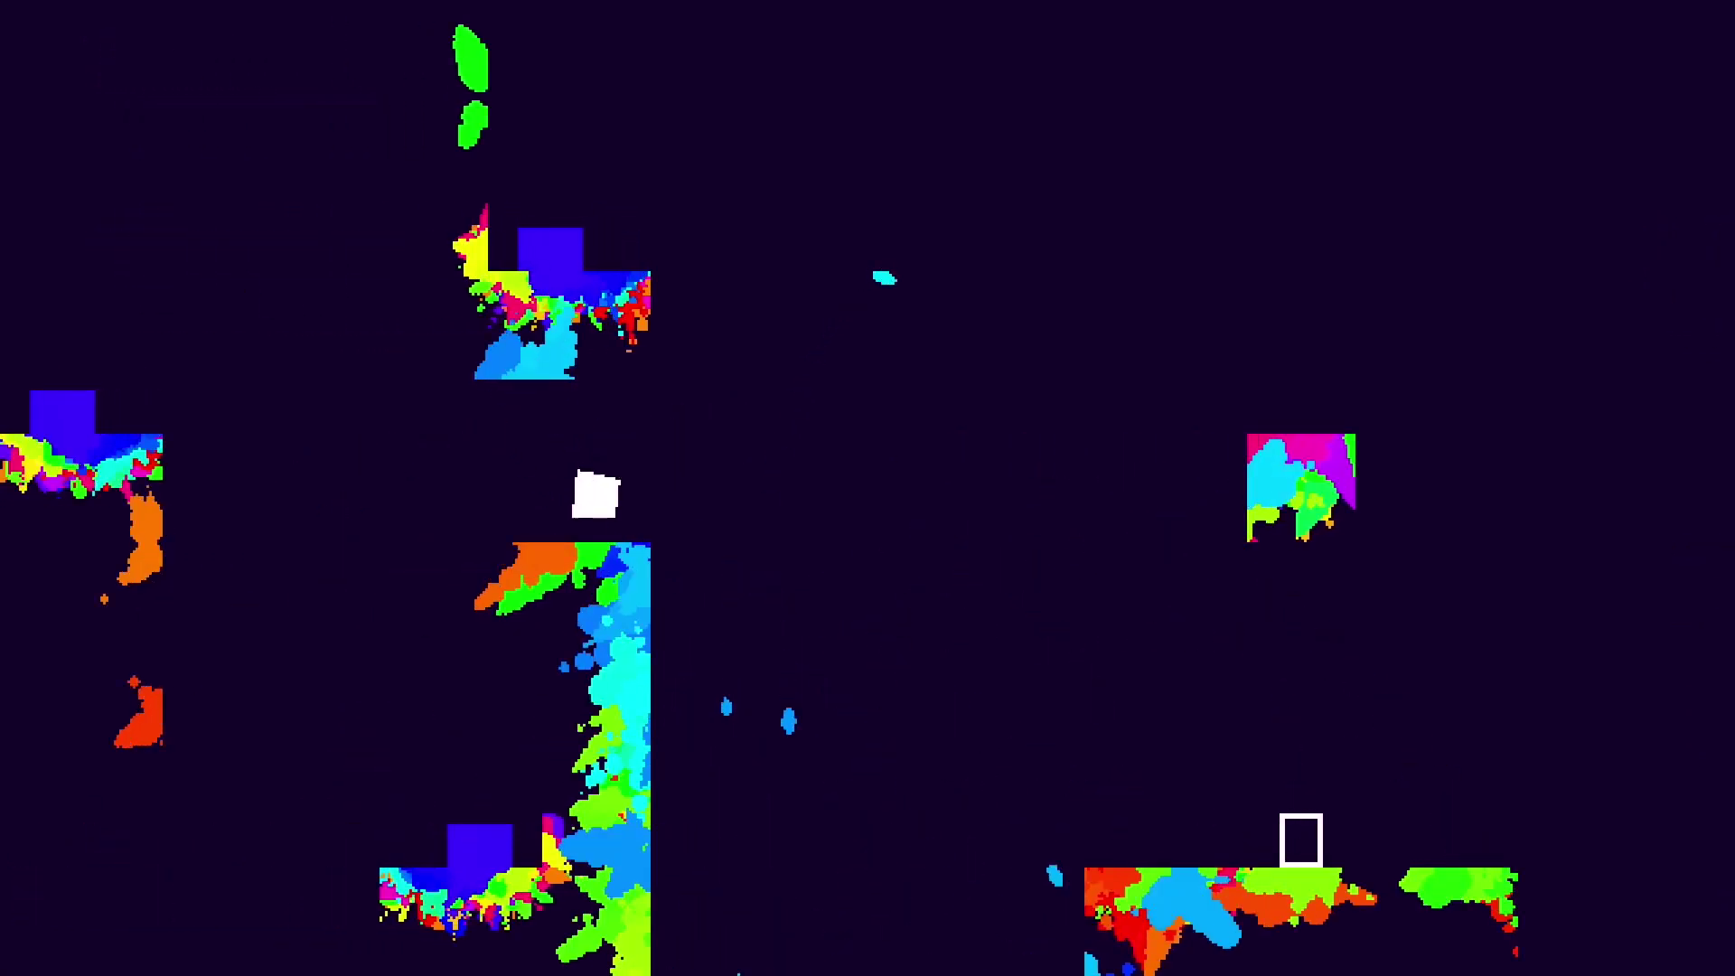
key(Right)
key(Left)
key(Left)
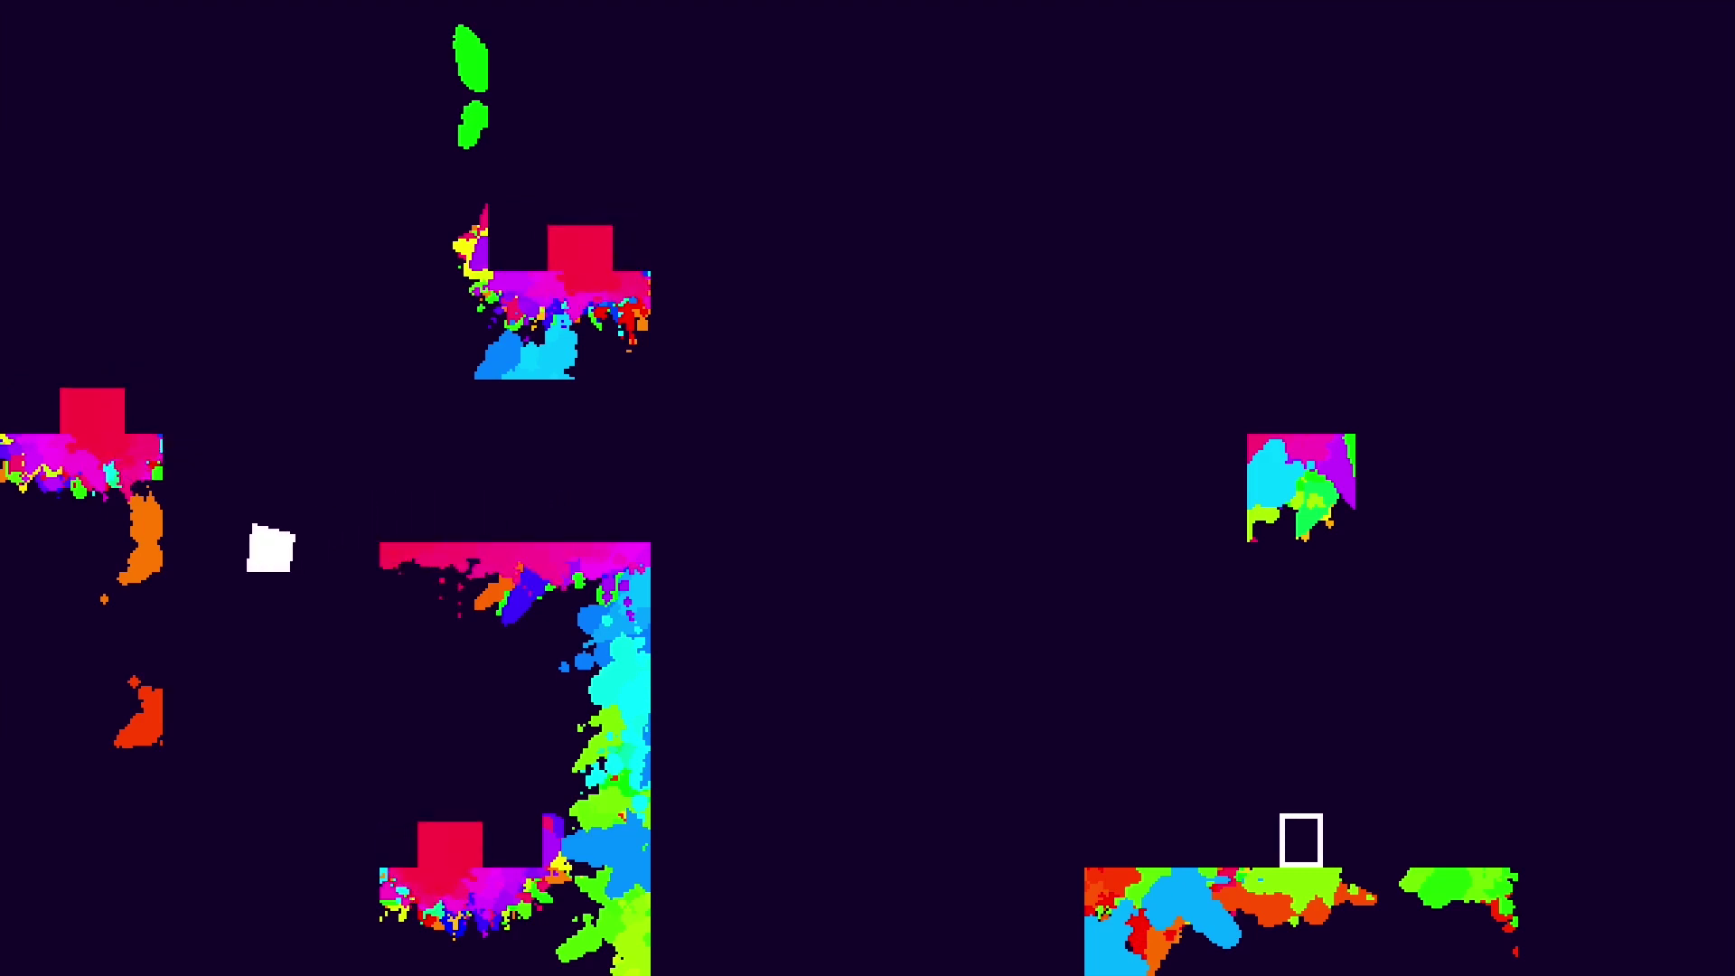
key(space)
key(Right)
key(space)
key(Left)
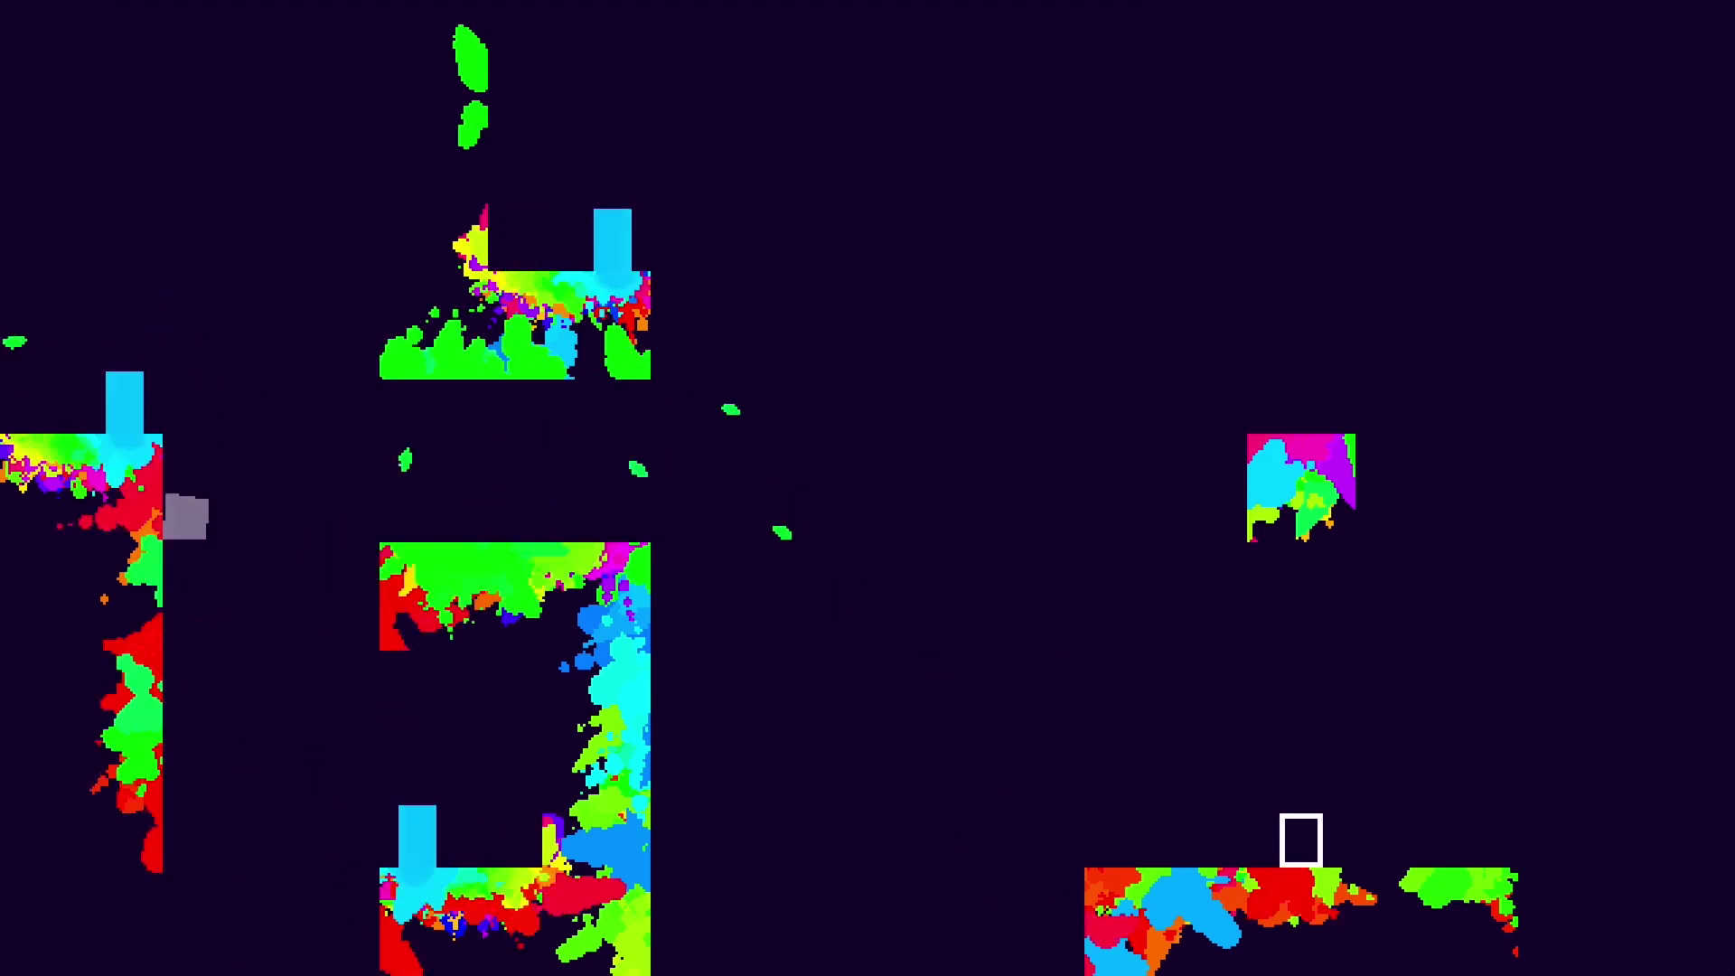
key(space)
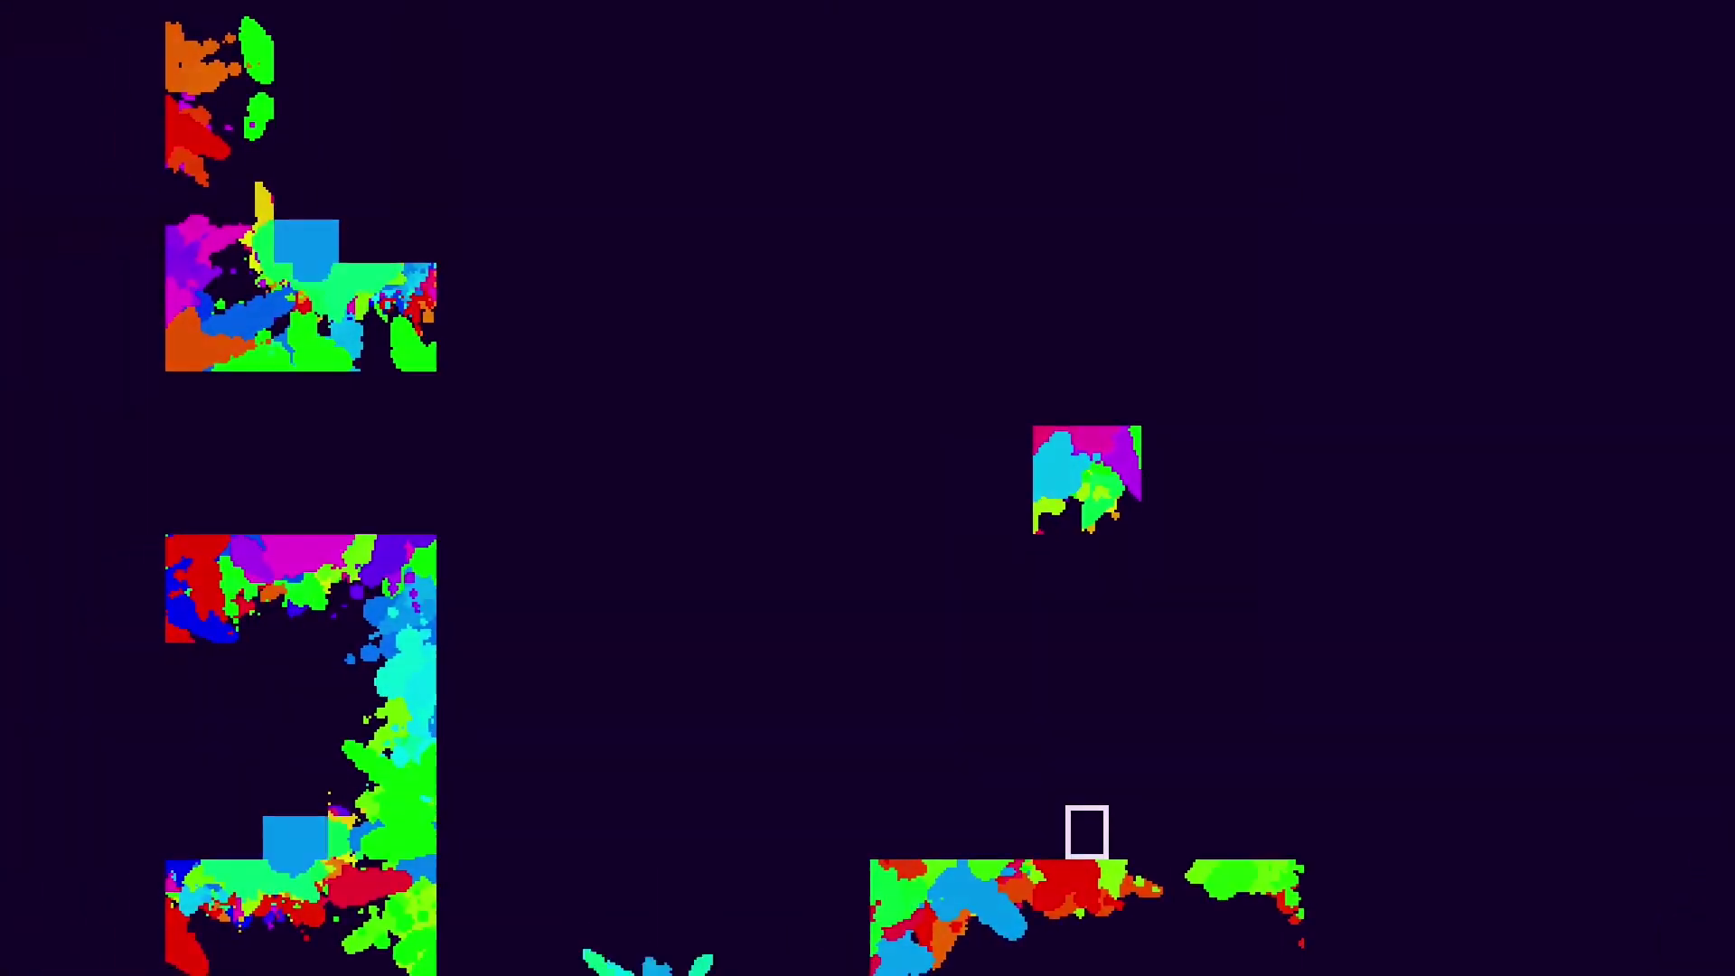
After restarting, reach the upper-left ledge and jump onto the middle platform top
key(space)
key(Left)
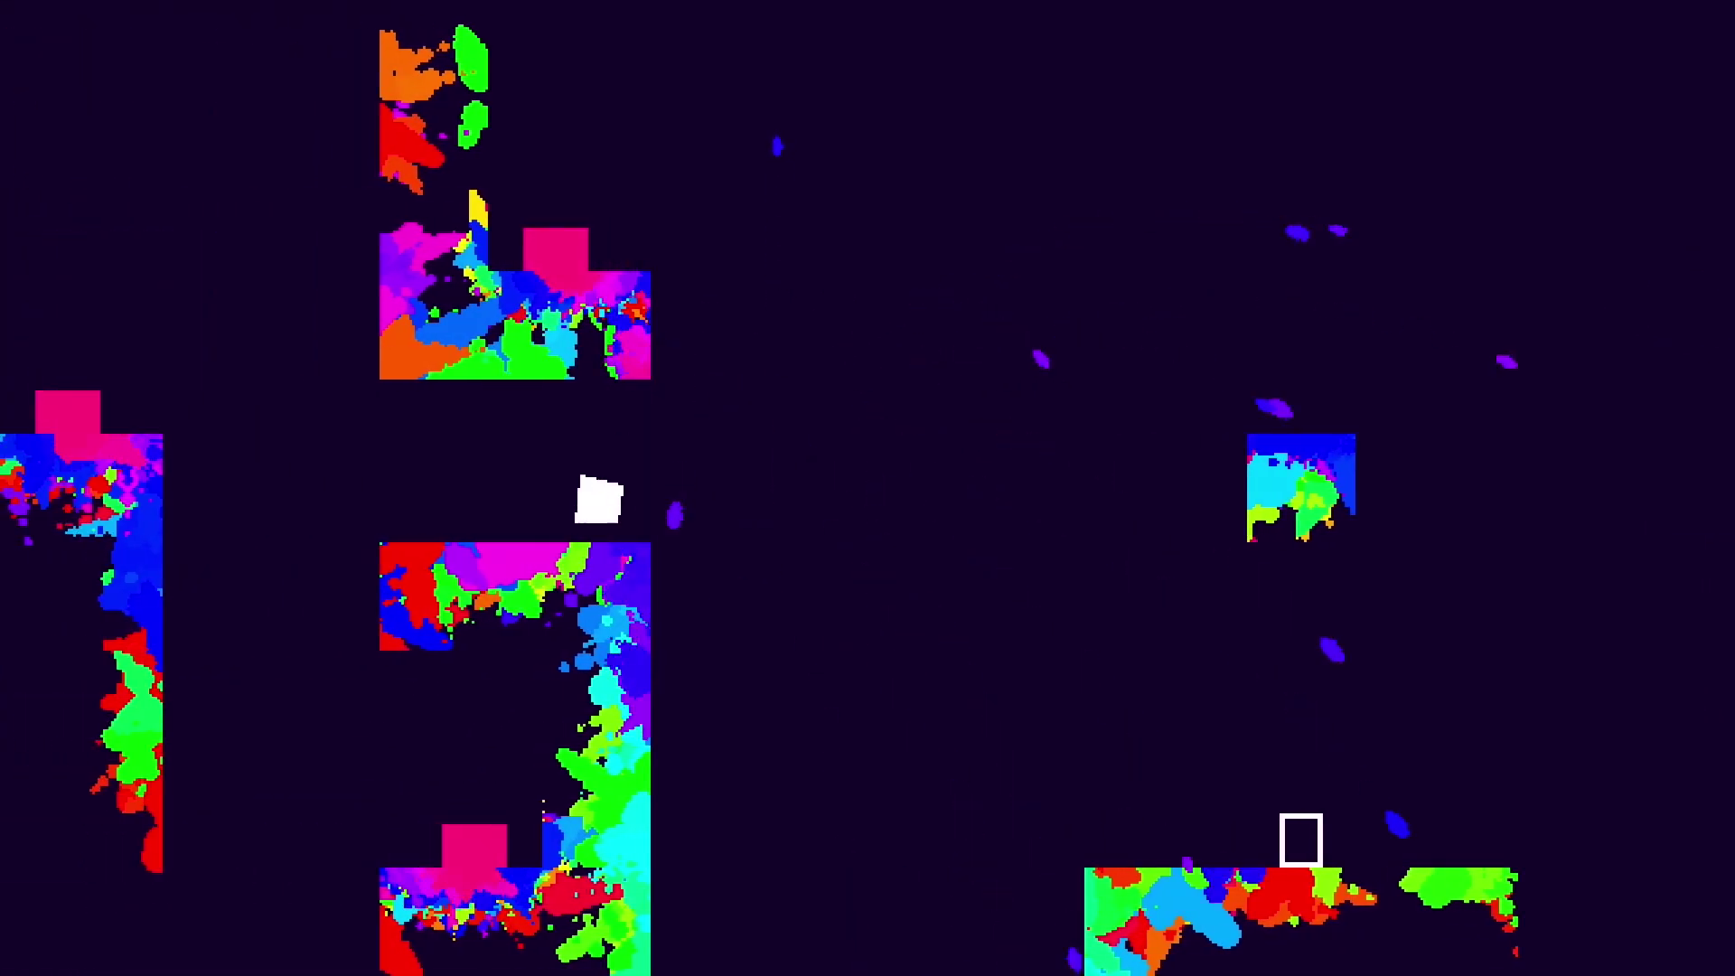
key(Left)
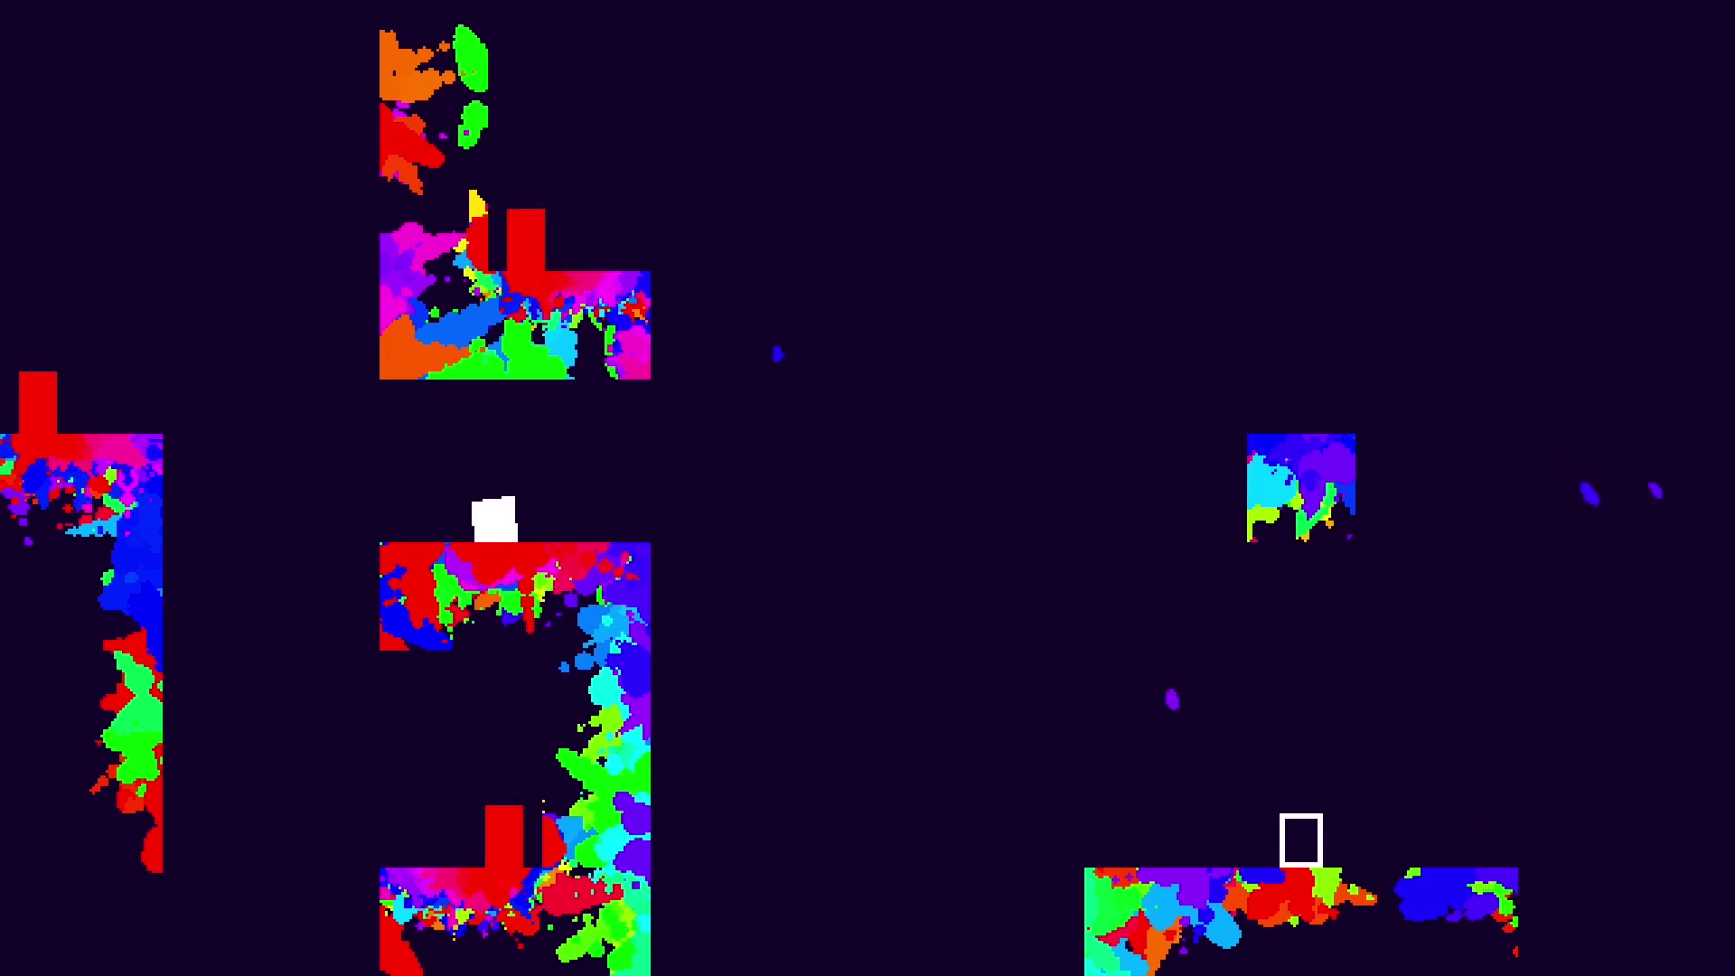
key(space)
key(Right)
key(space)
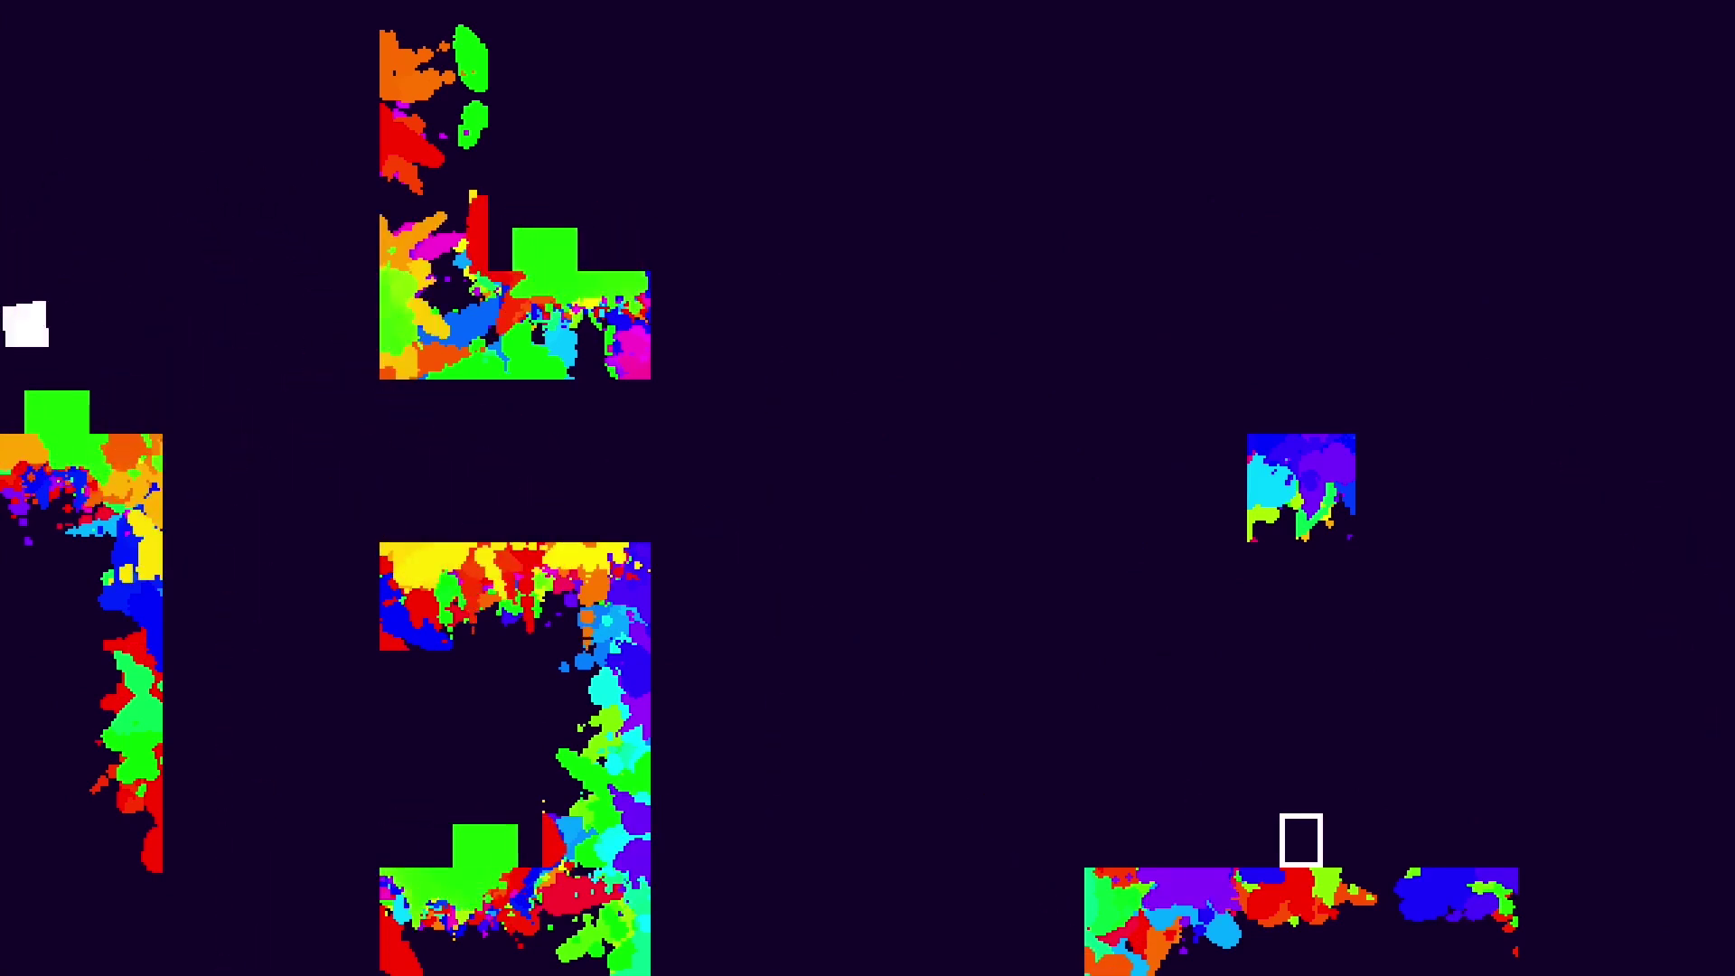
key(Right)
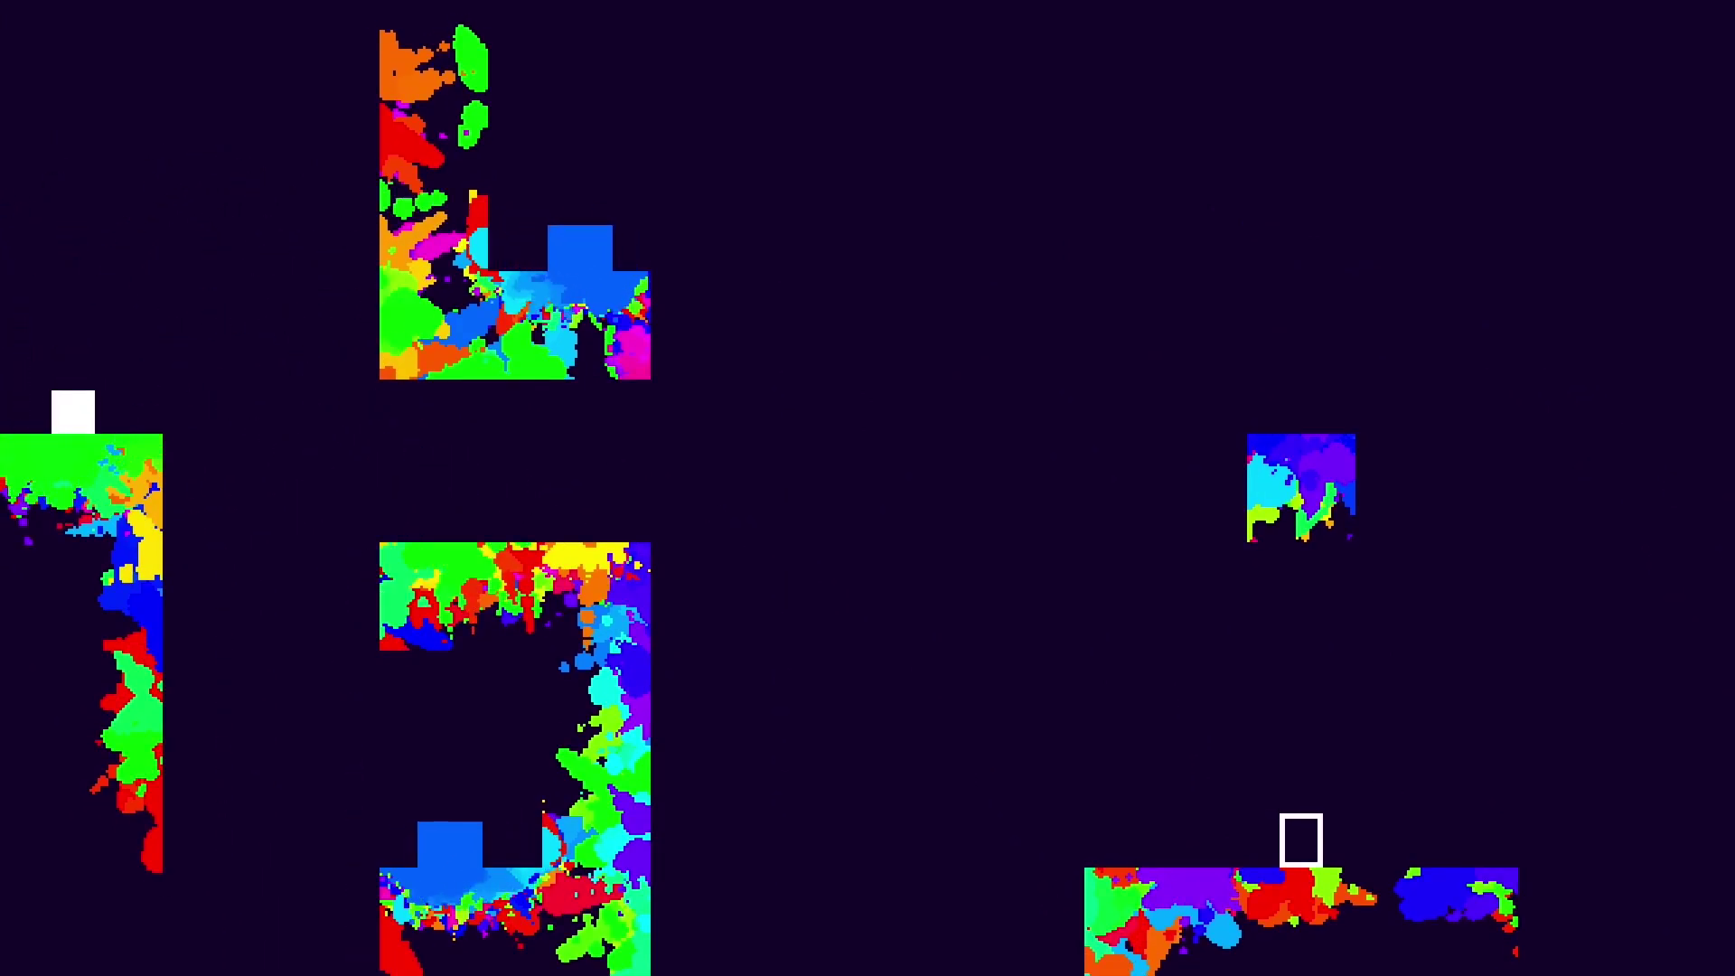
key(Right)
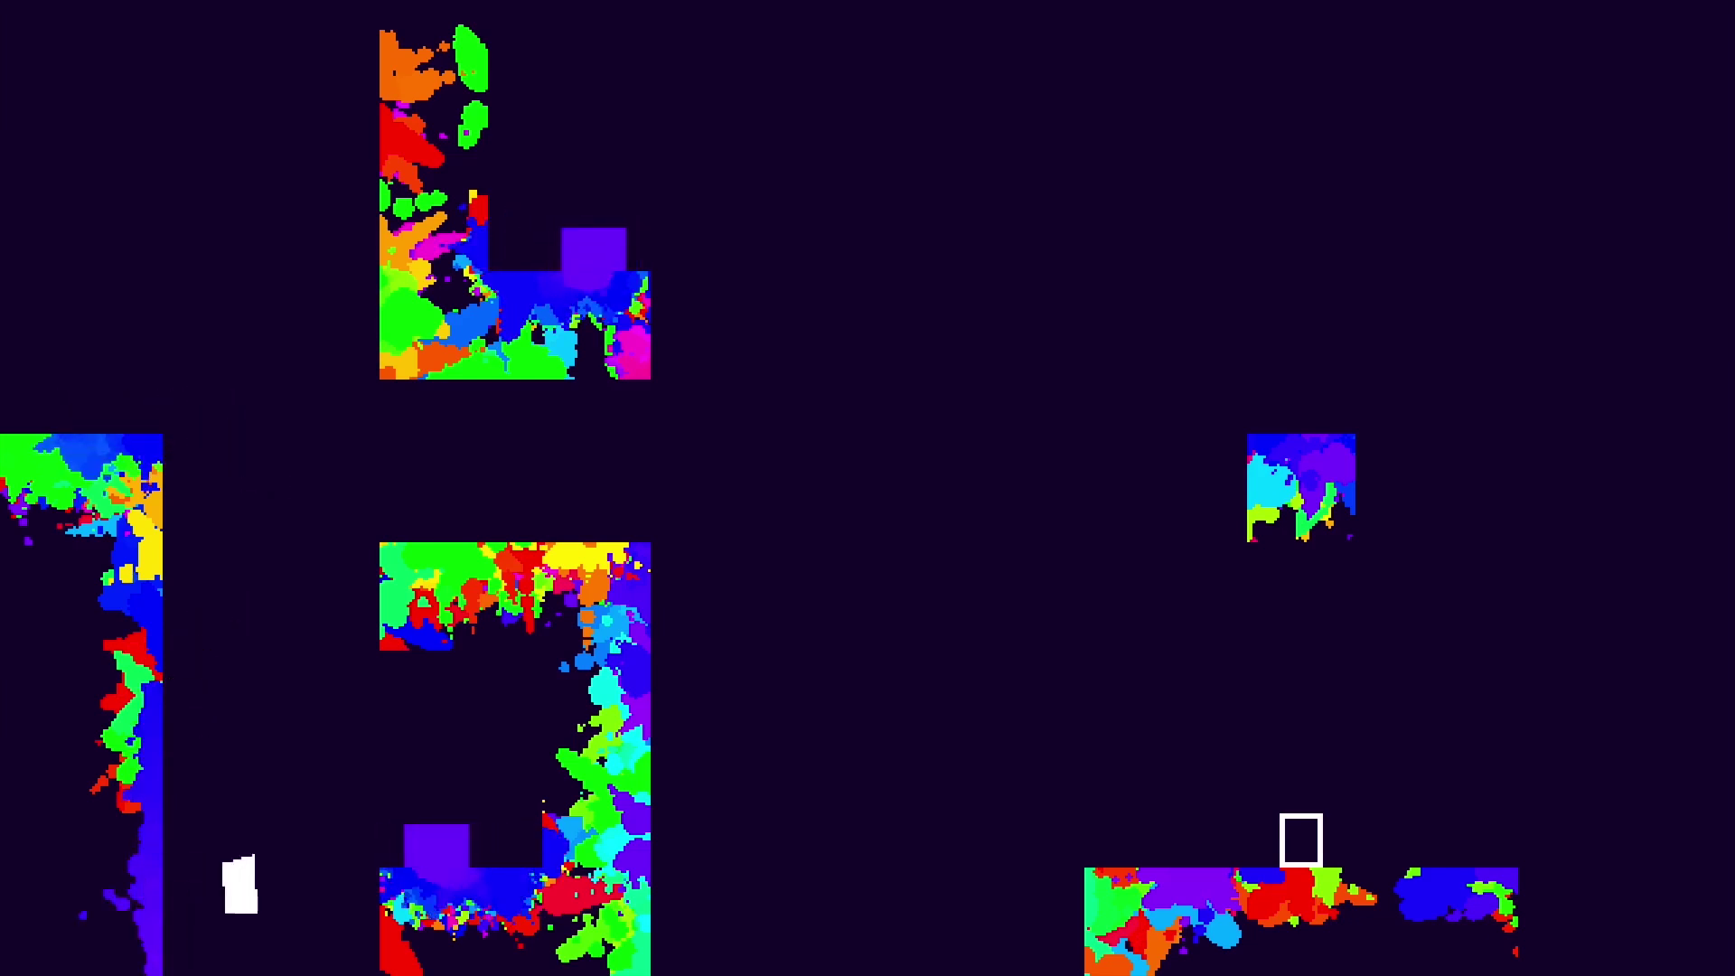
key(Right)
key(space)
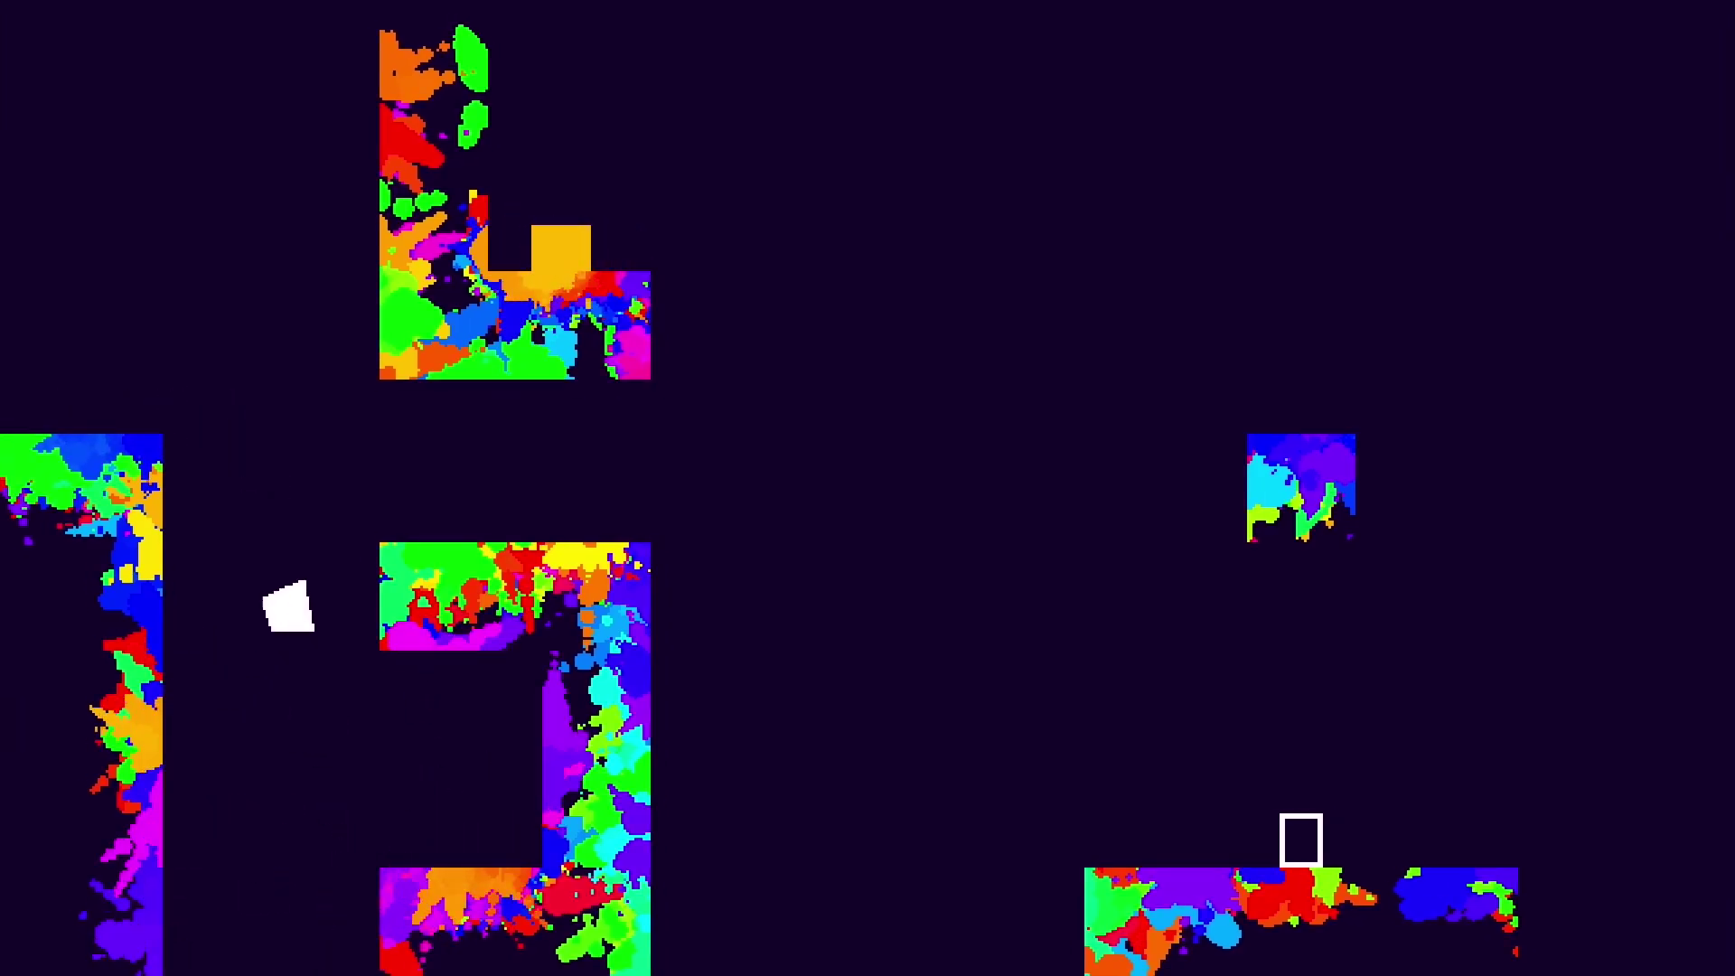
Wall-jump to the upper ledge and hop right across the gaps onto a lower block
key(Right)
key(space)
key(Left)
key(space)
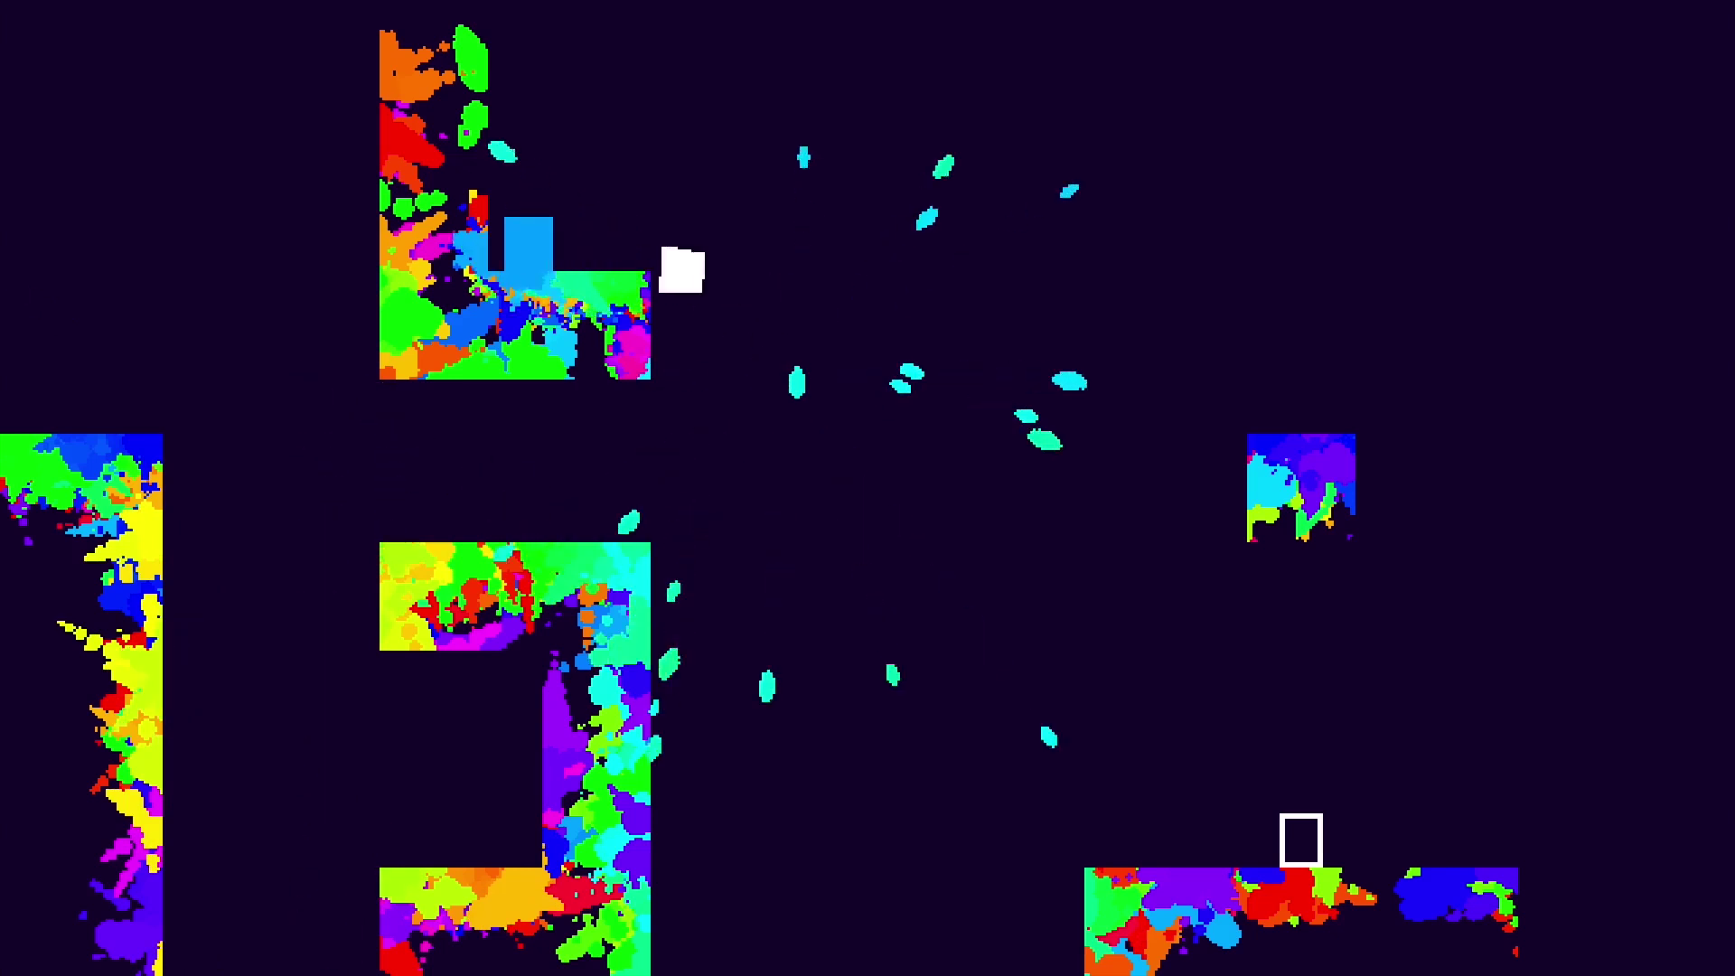
key(Right)
key(Left)
key(Right)
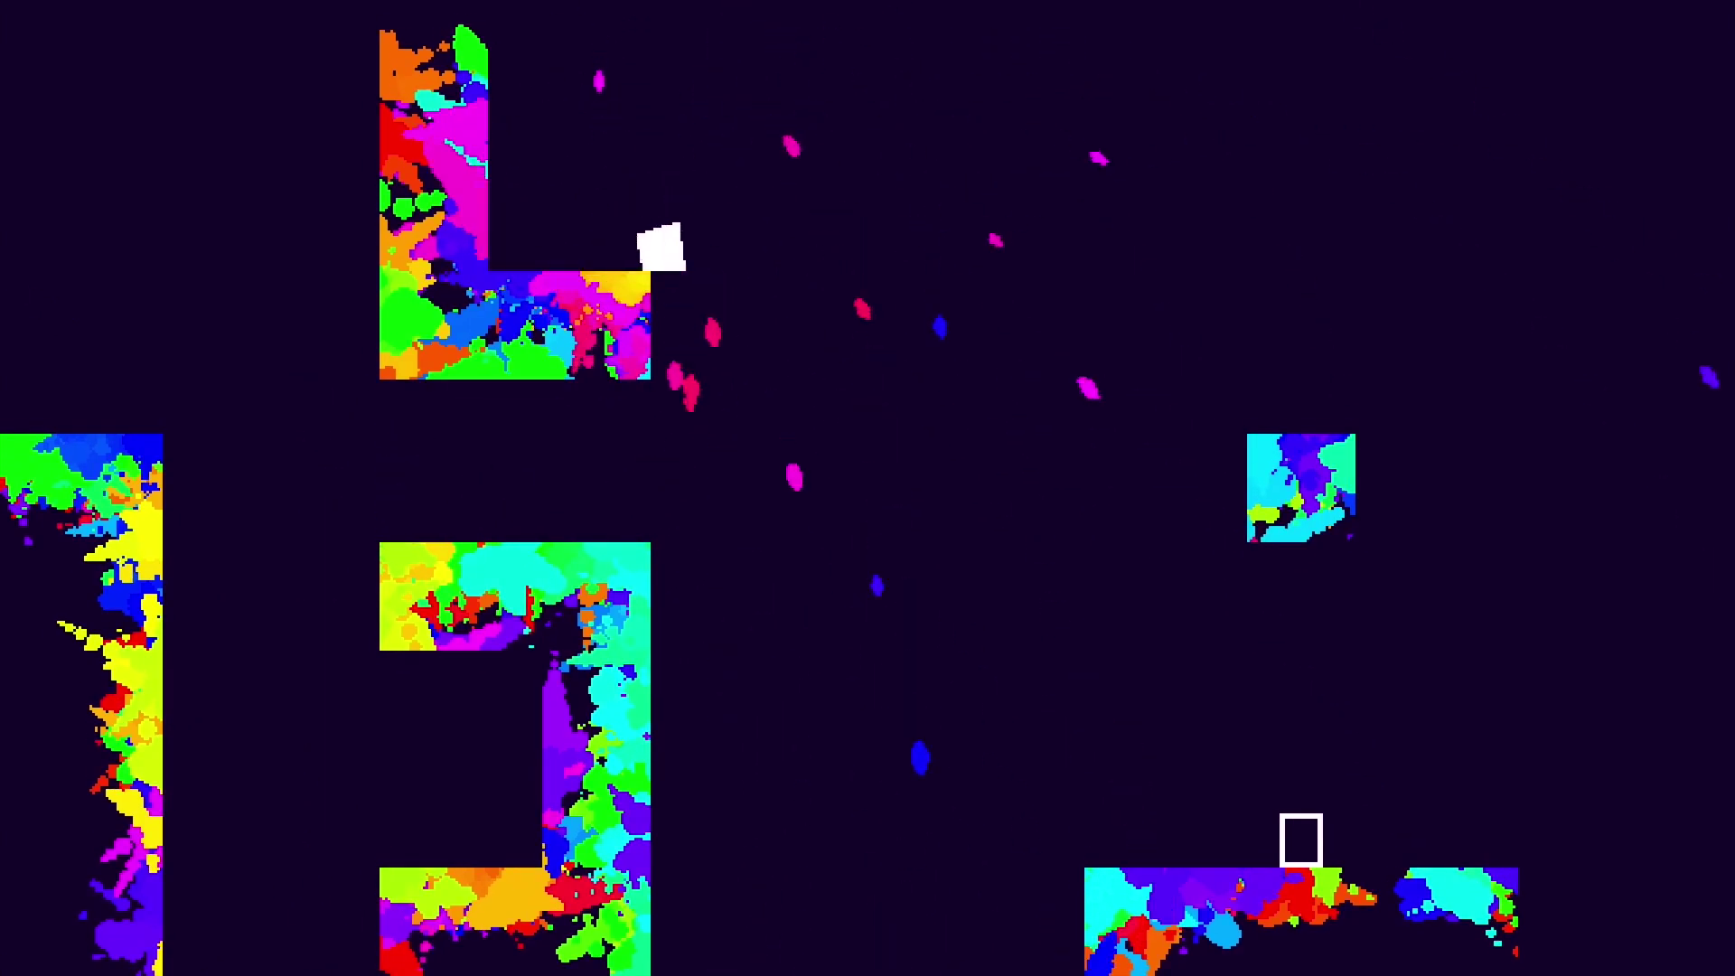
key(Right)
key(space)
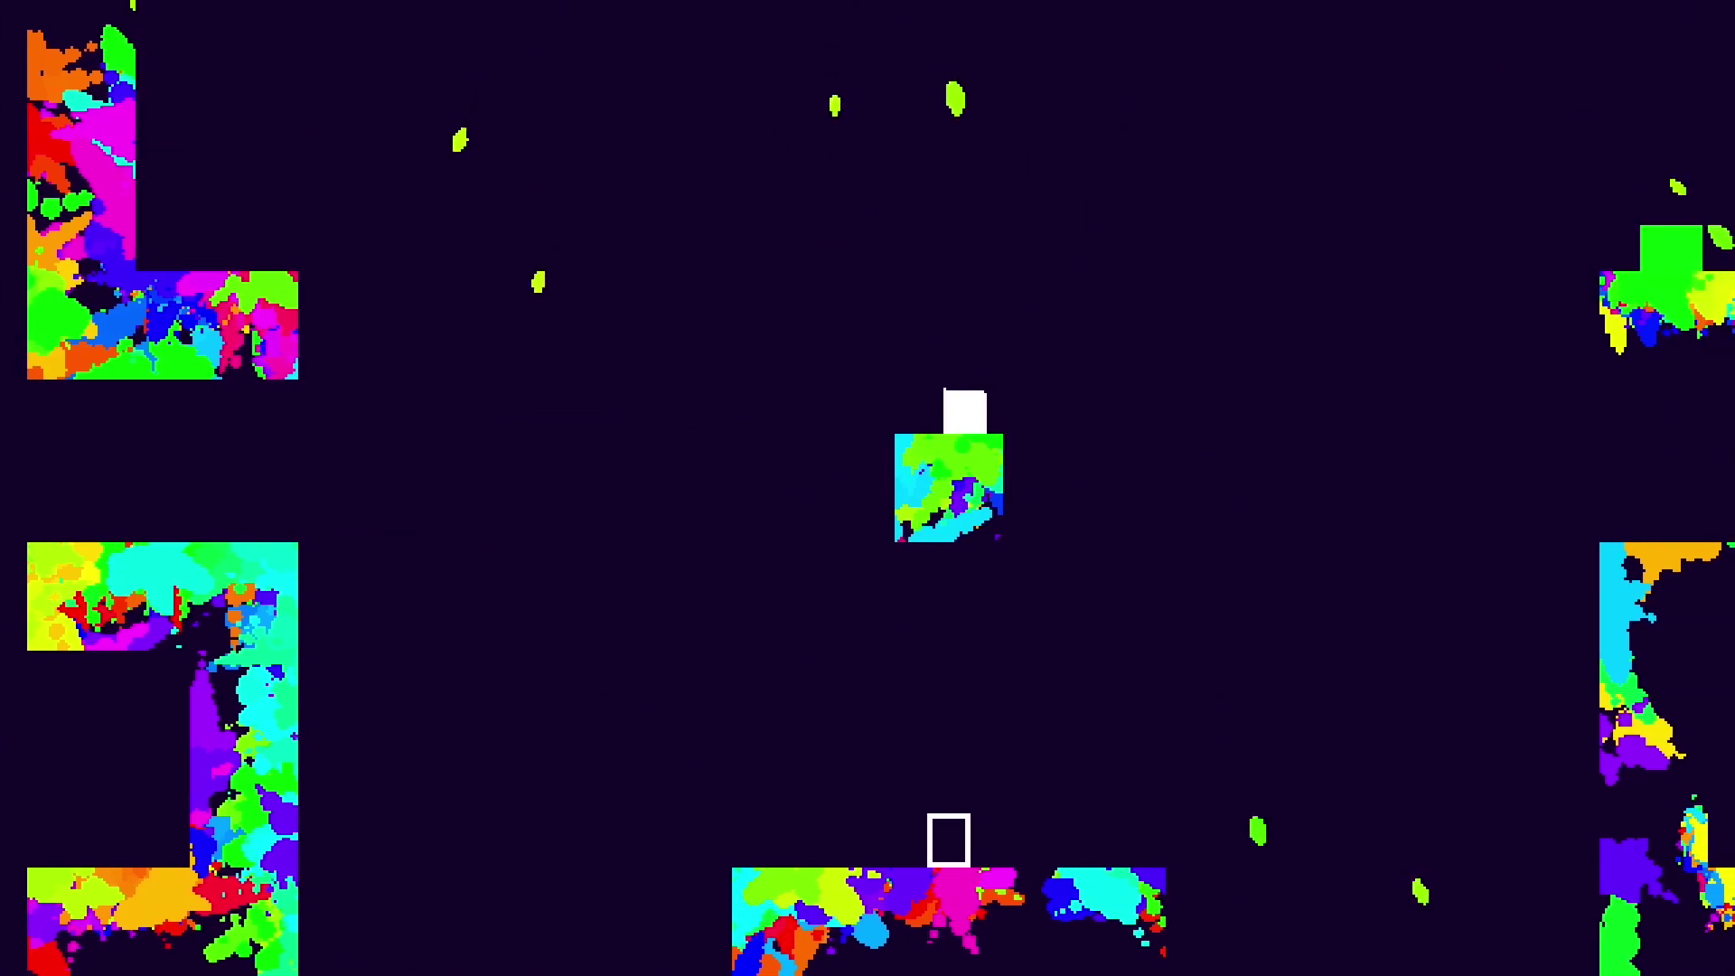
key(Right)
key(space)
key(Right)
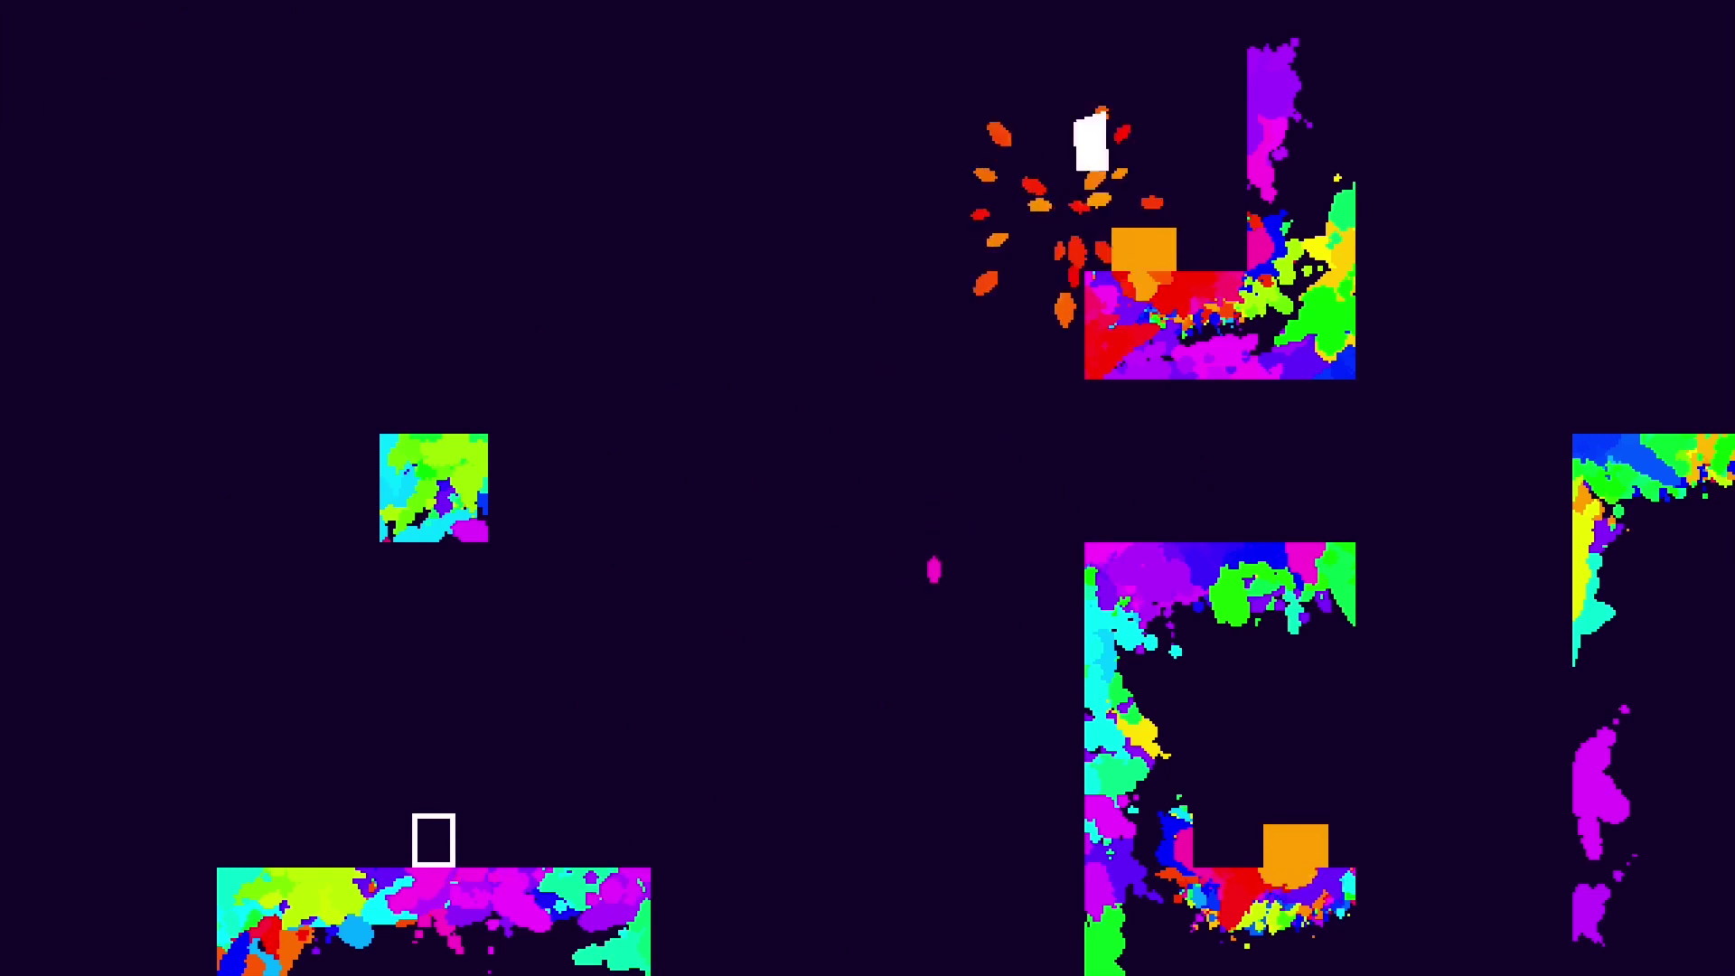
Drop past the upper and lower-right blocks to the floor and the lower-left platform
key(Left)
key(space)
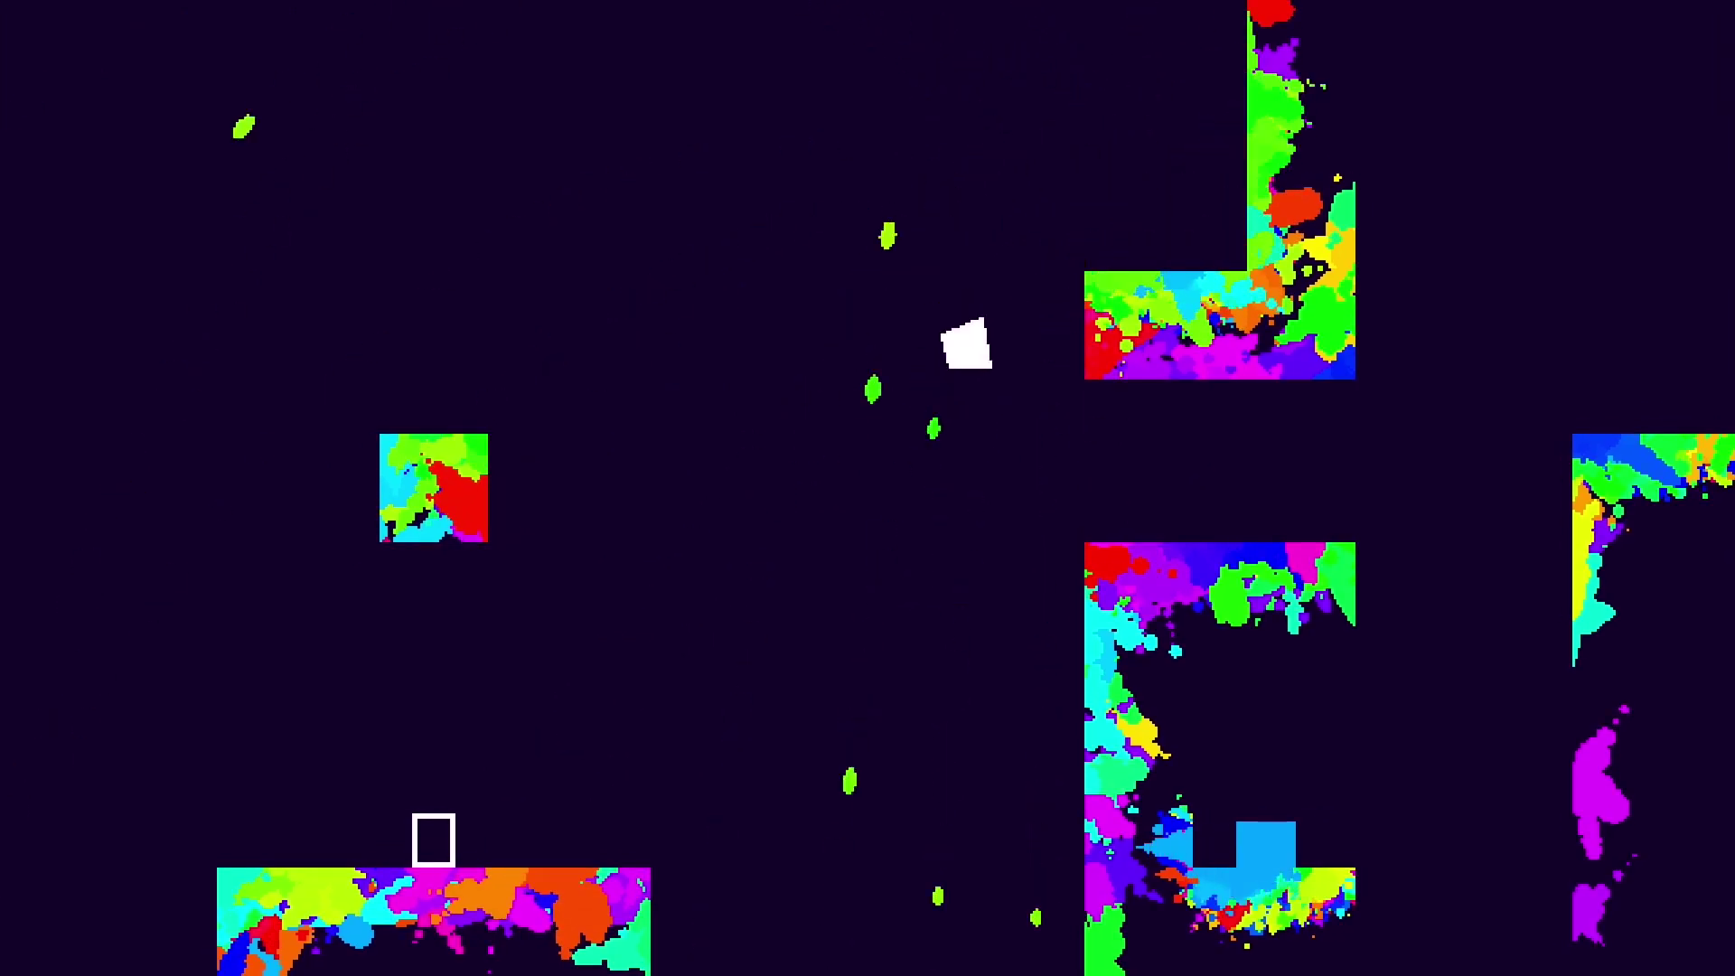
key(Right)
key(Left)
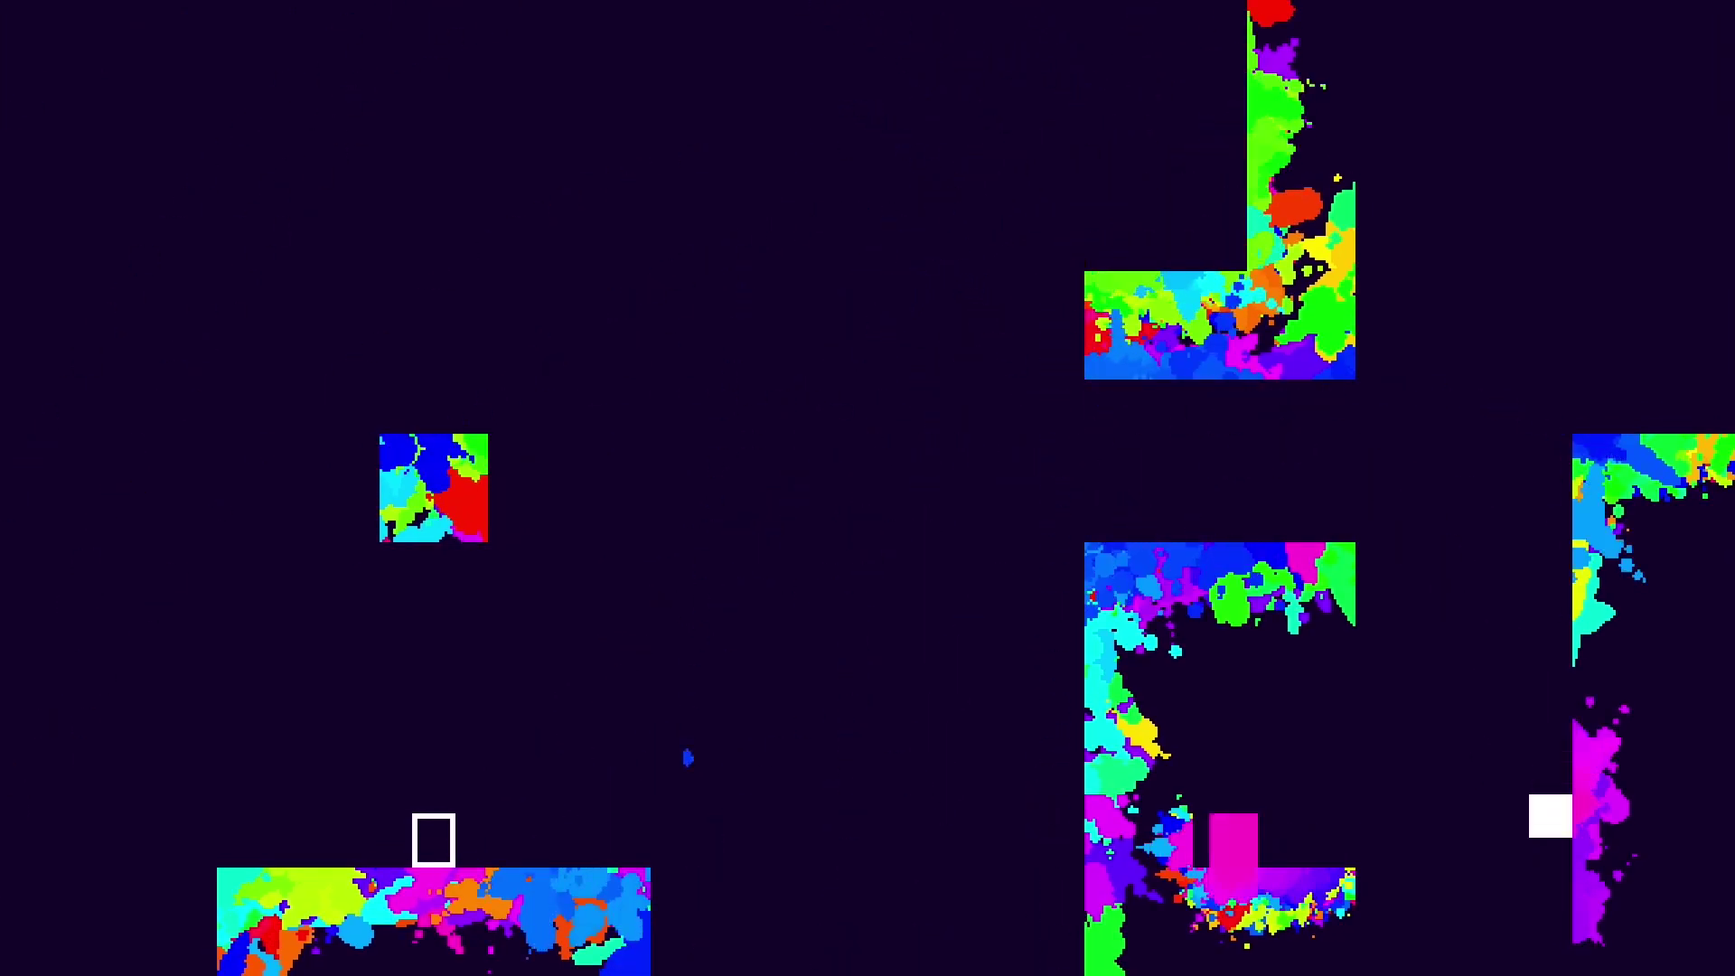
key(Right)
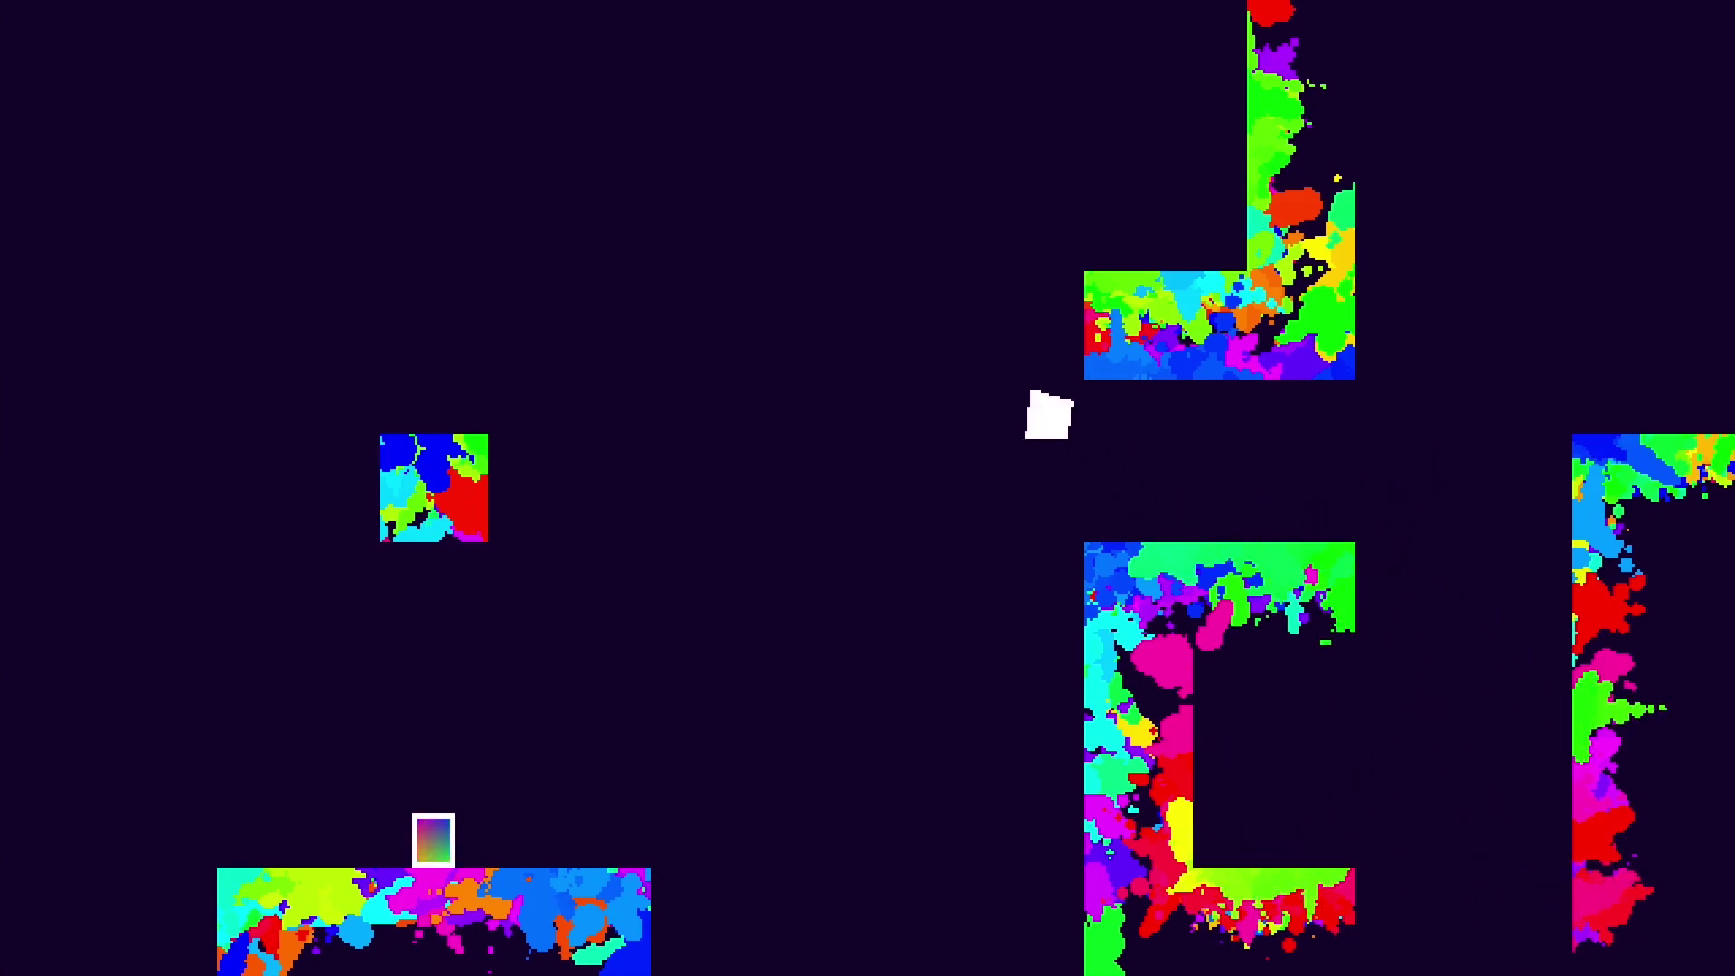
key(Left)
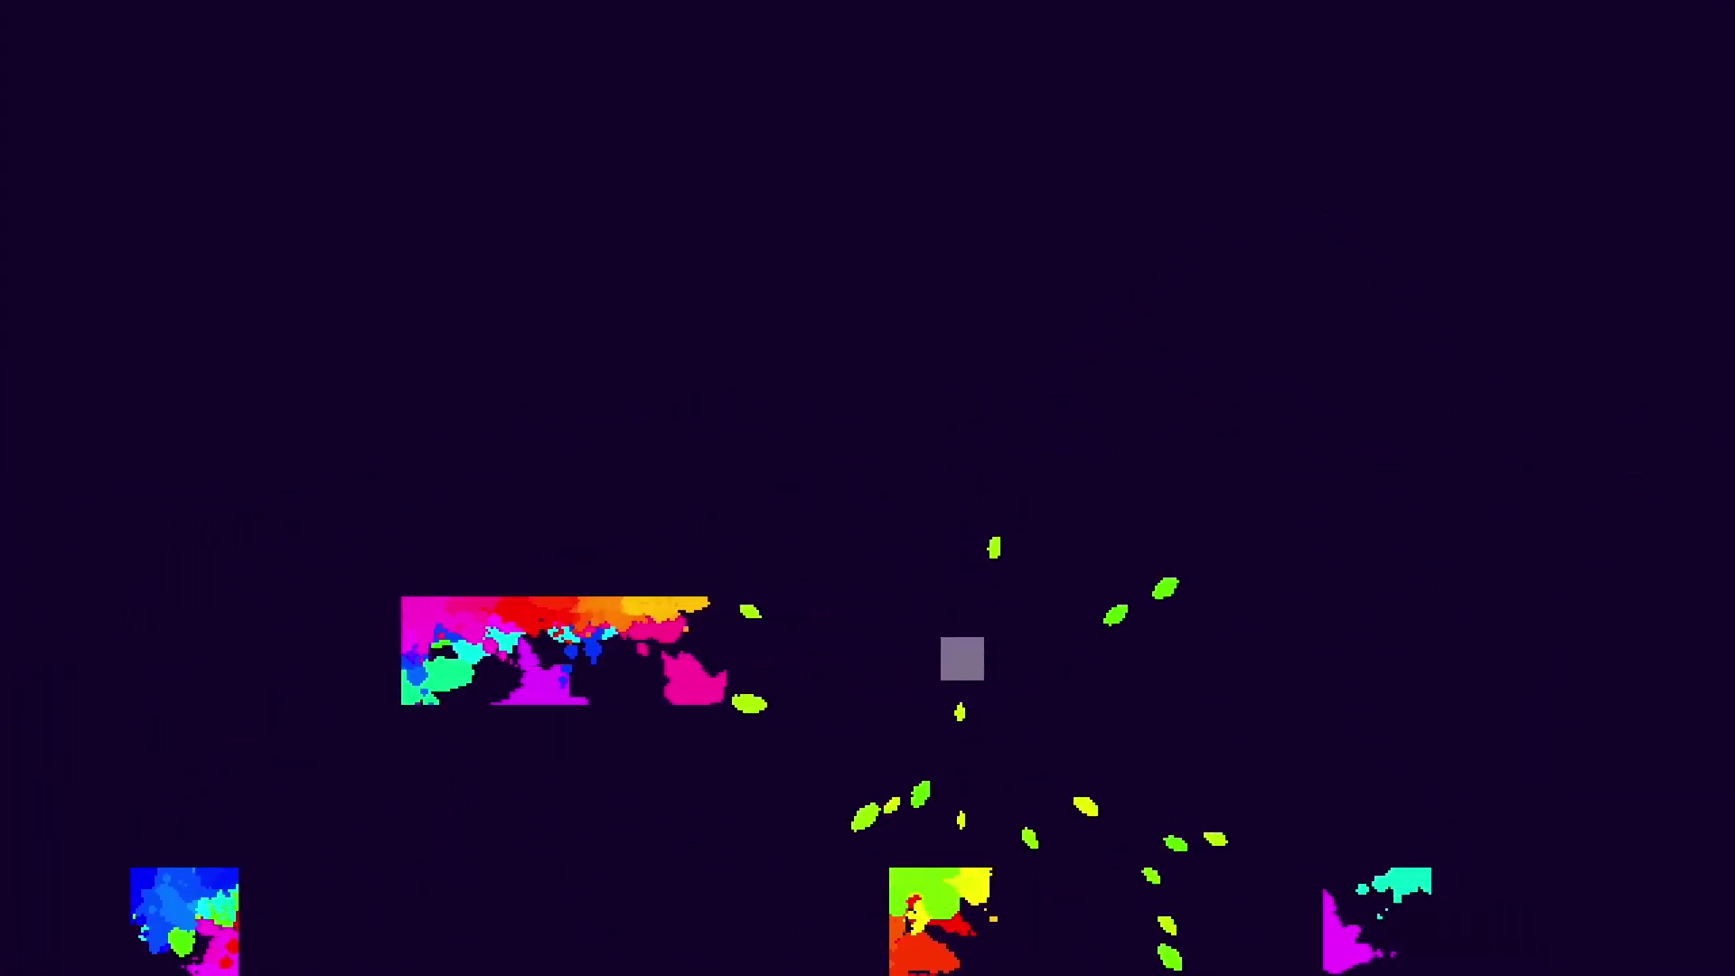
key(Up)
Hop between the lower blocks onto the lower-right block and wall-jump off the right block
key(Right)
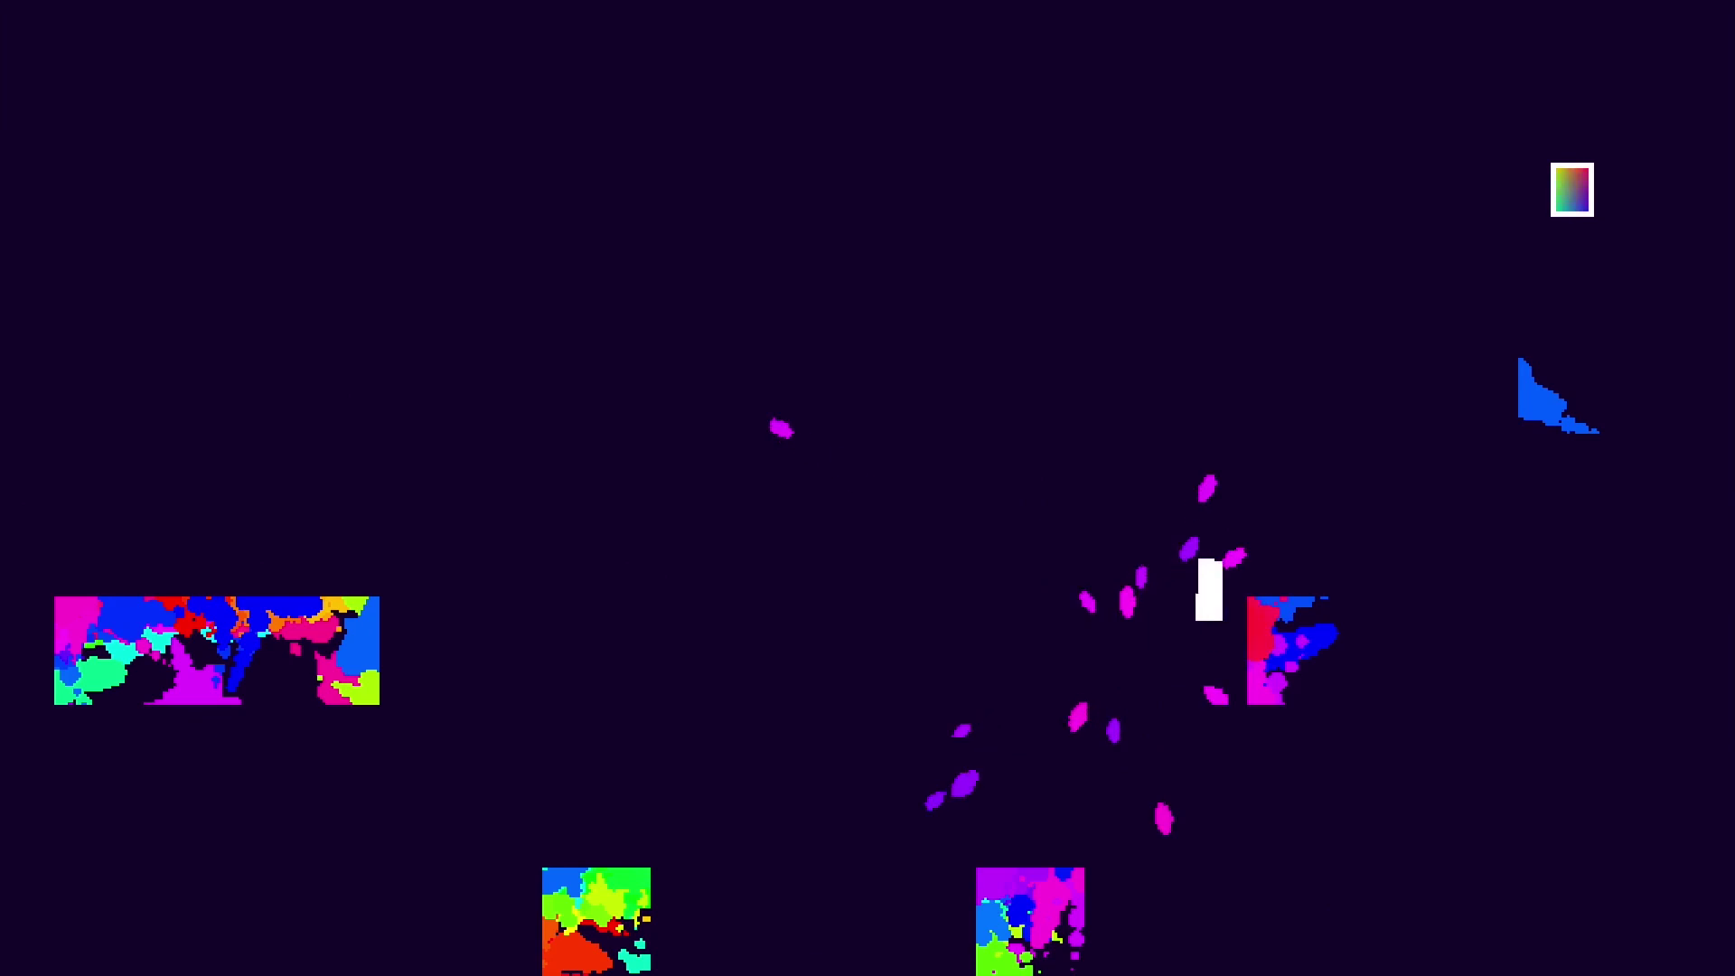
key(Up)
key(Right)
key(Up)
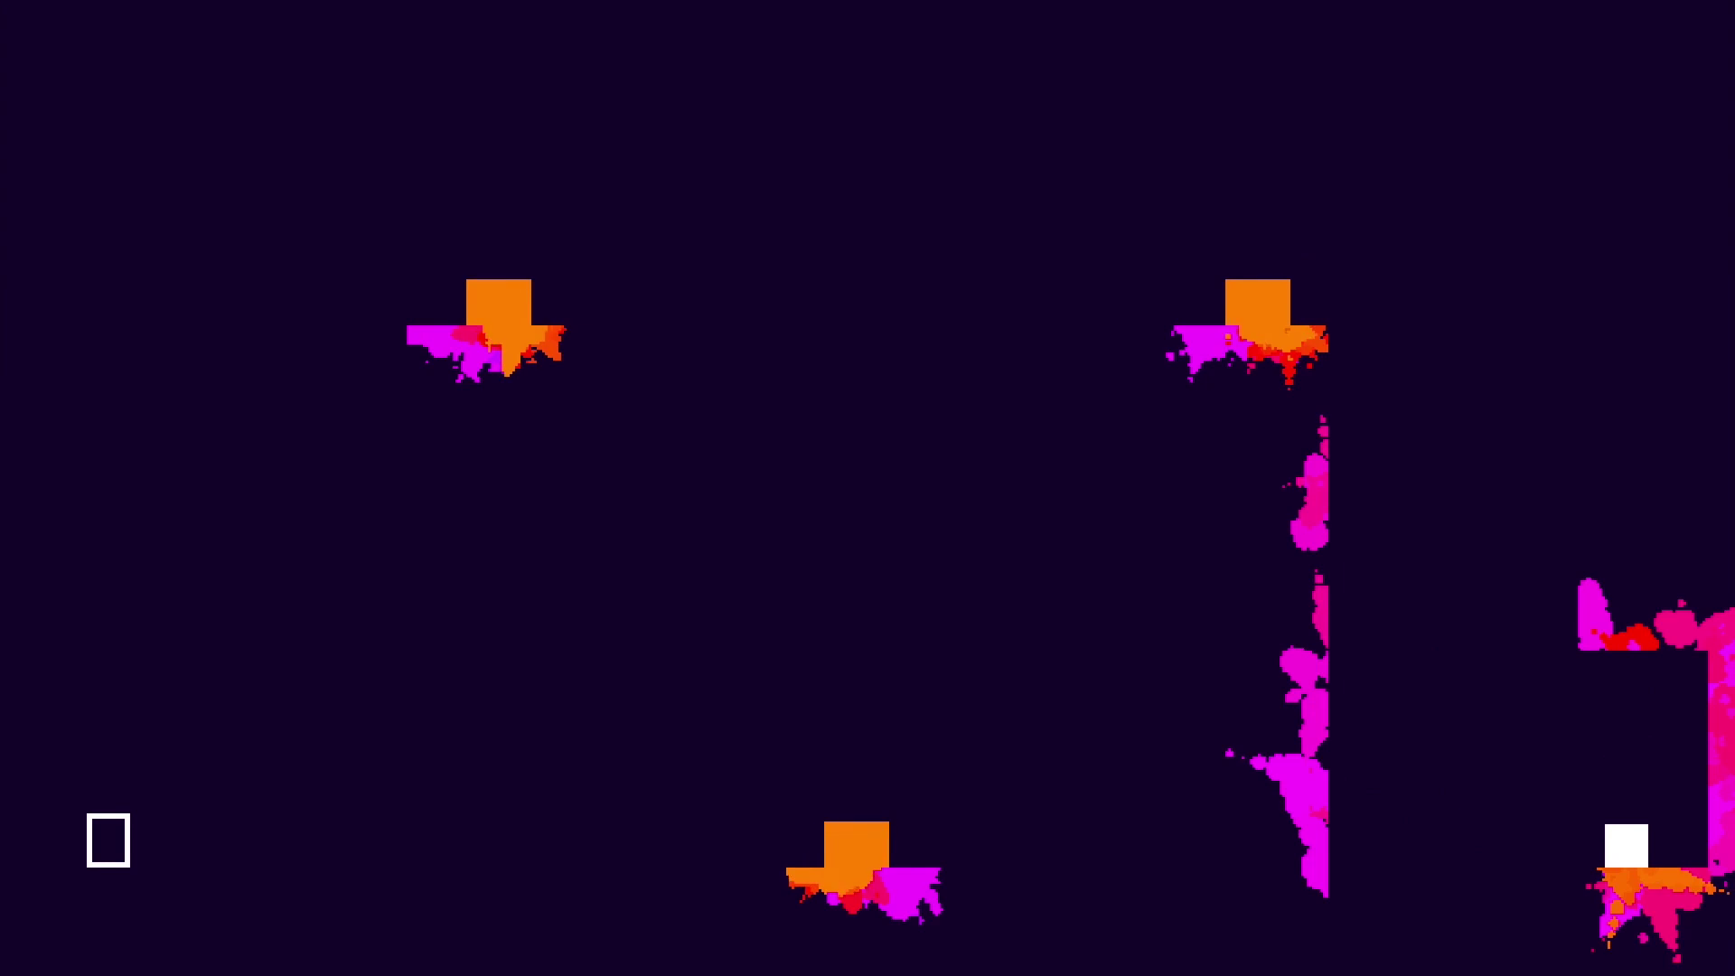
Climb the wall from the right block to the upper platform, then drop to the lower one
key(Up)
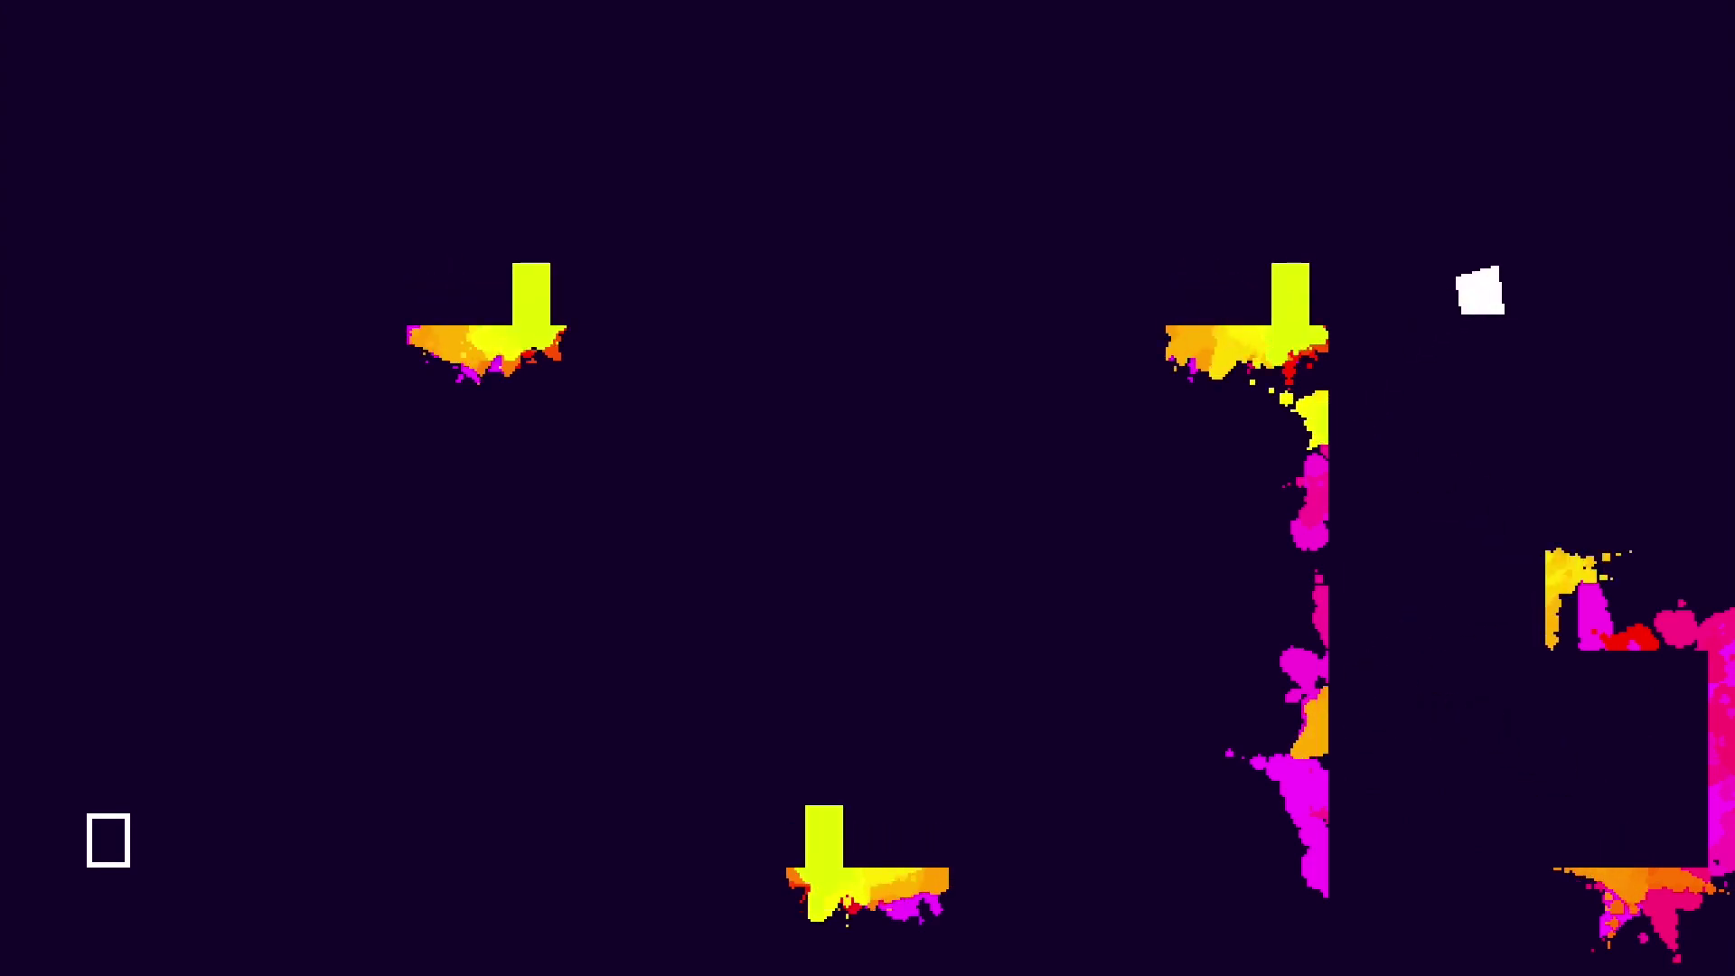
key(Up)
key(Right)
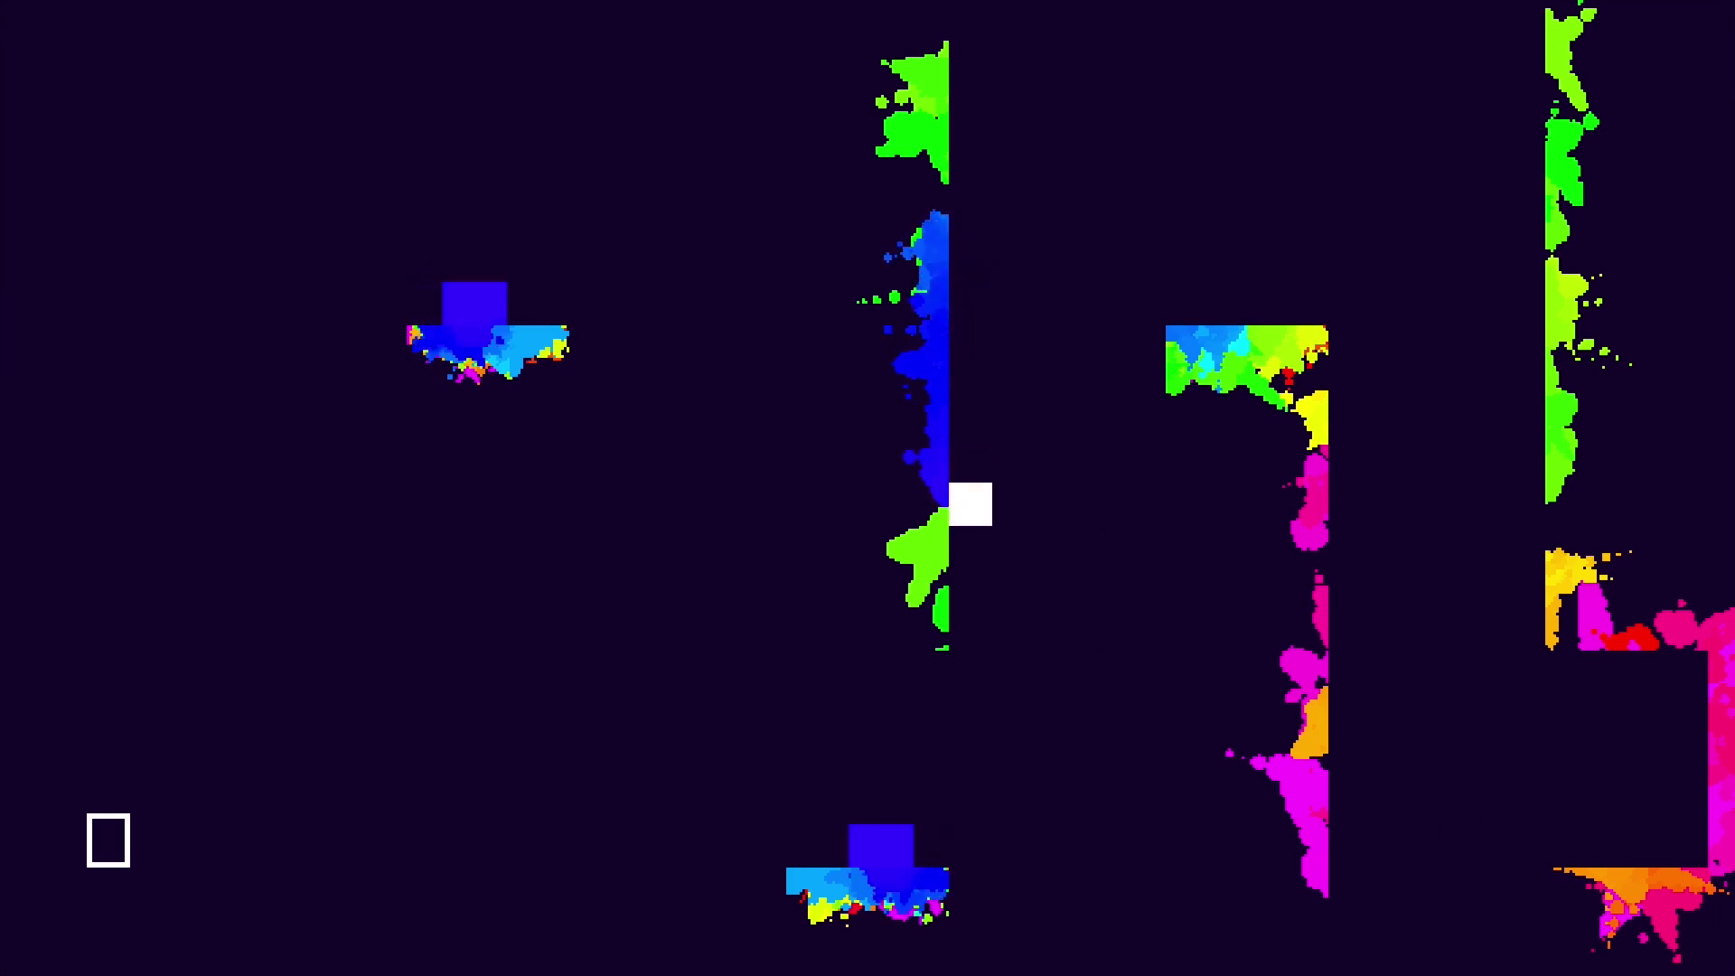
key(Left)
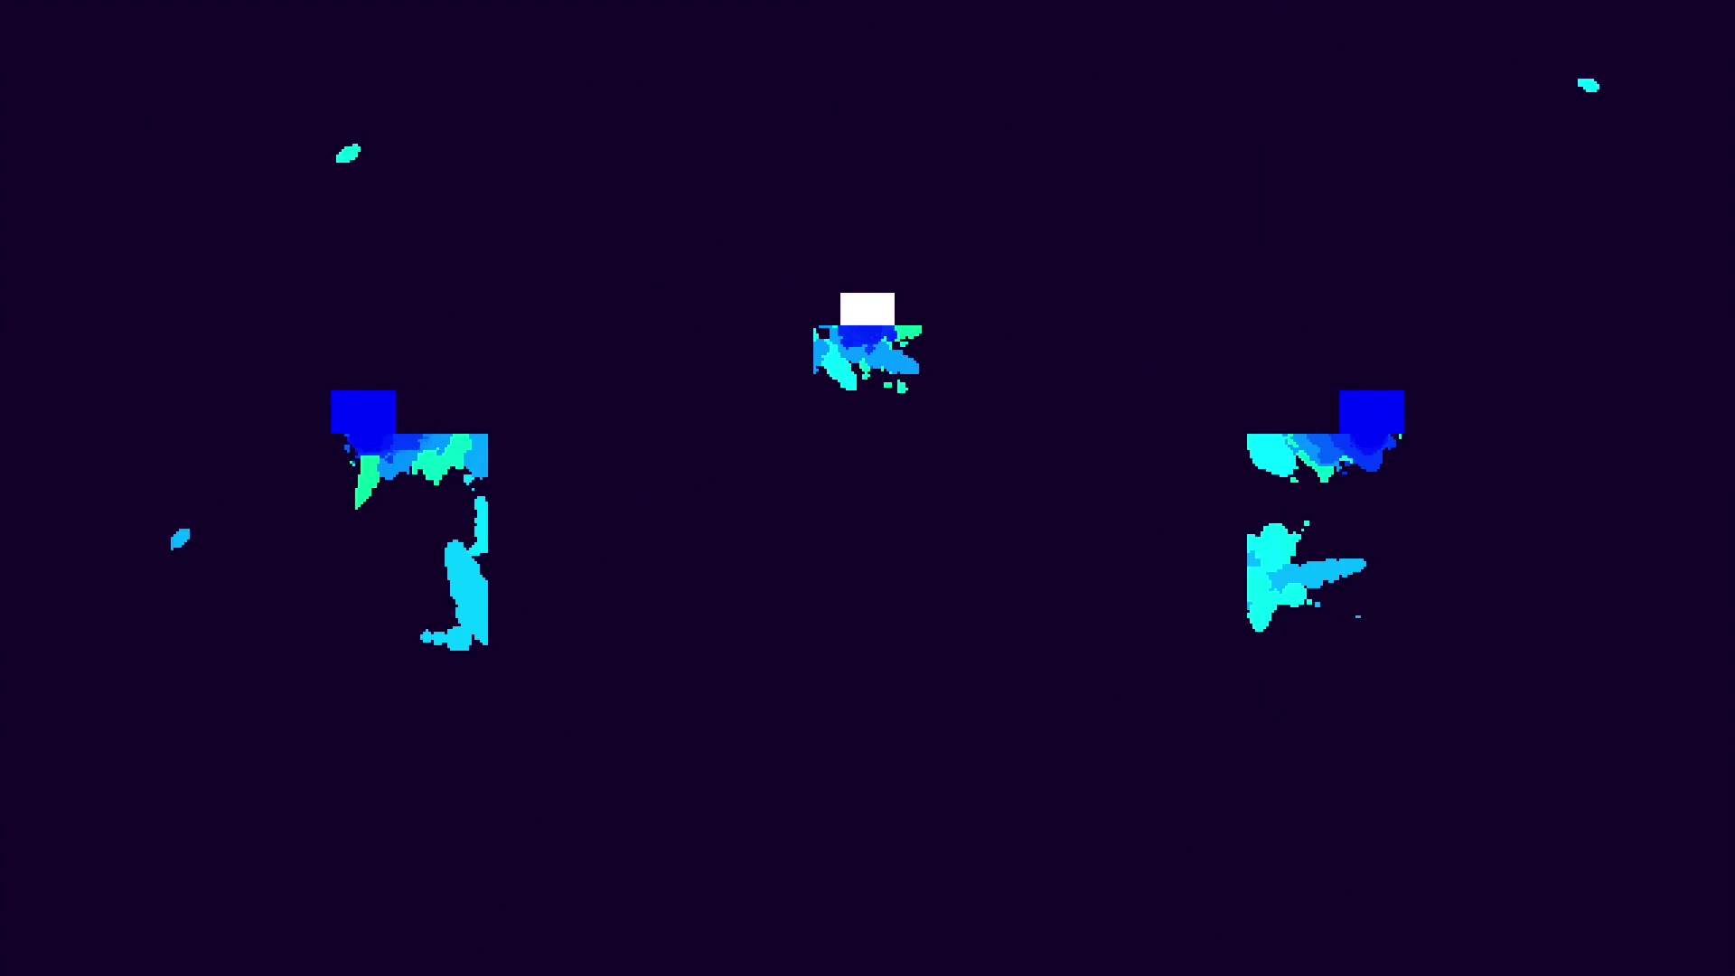
Jump from the centre platform onto the left block
key(Left)
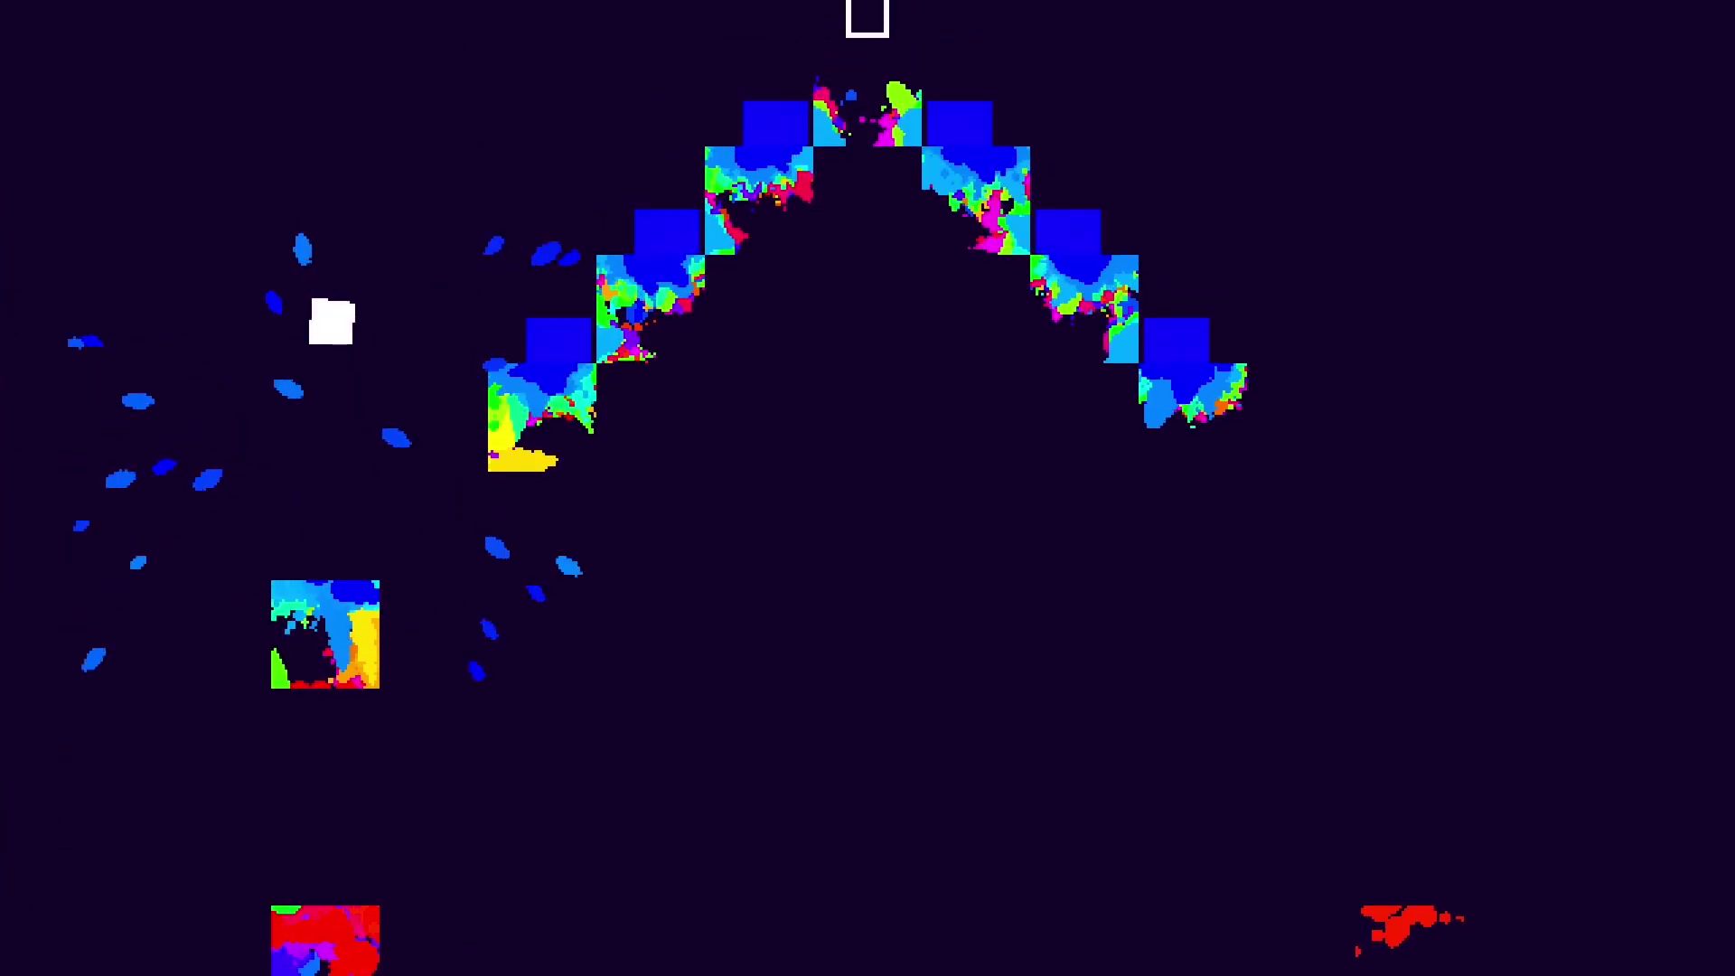
key(Right)
key(Up)
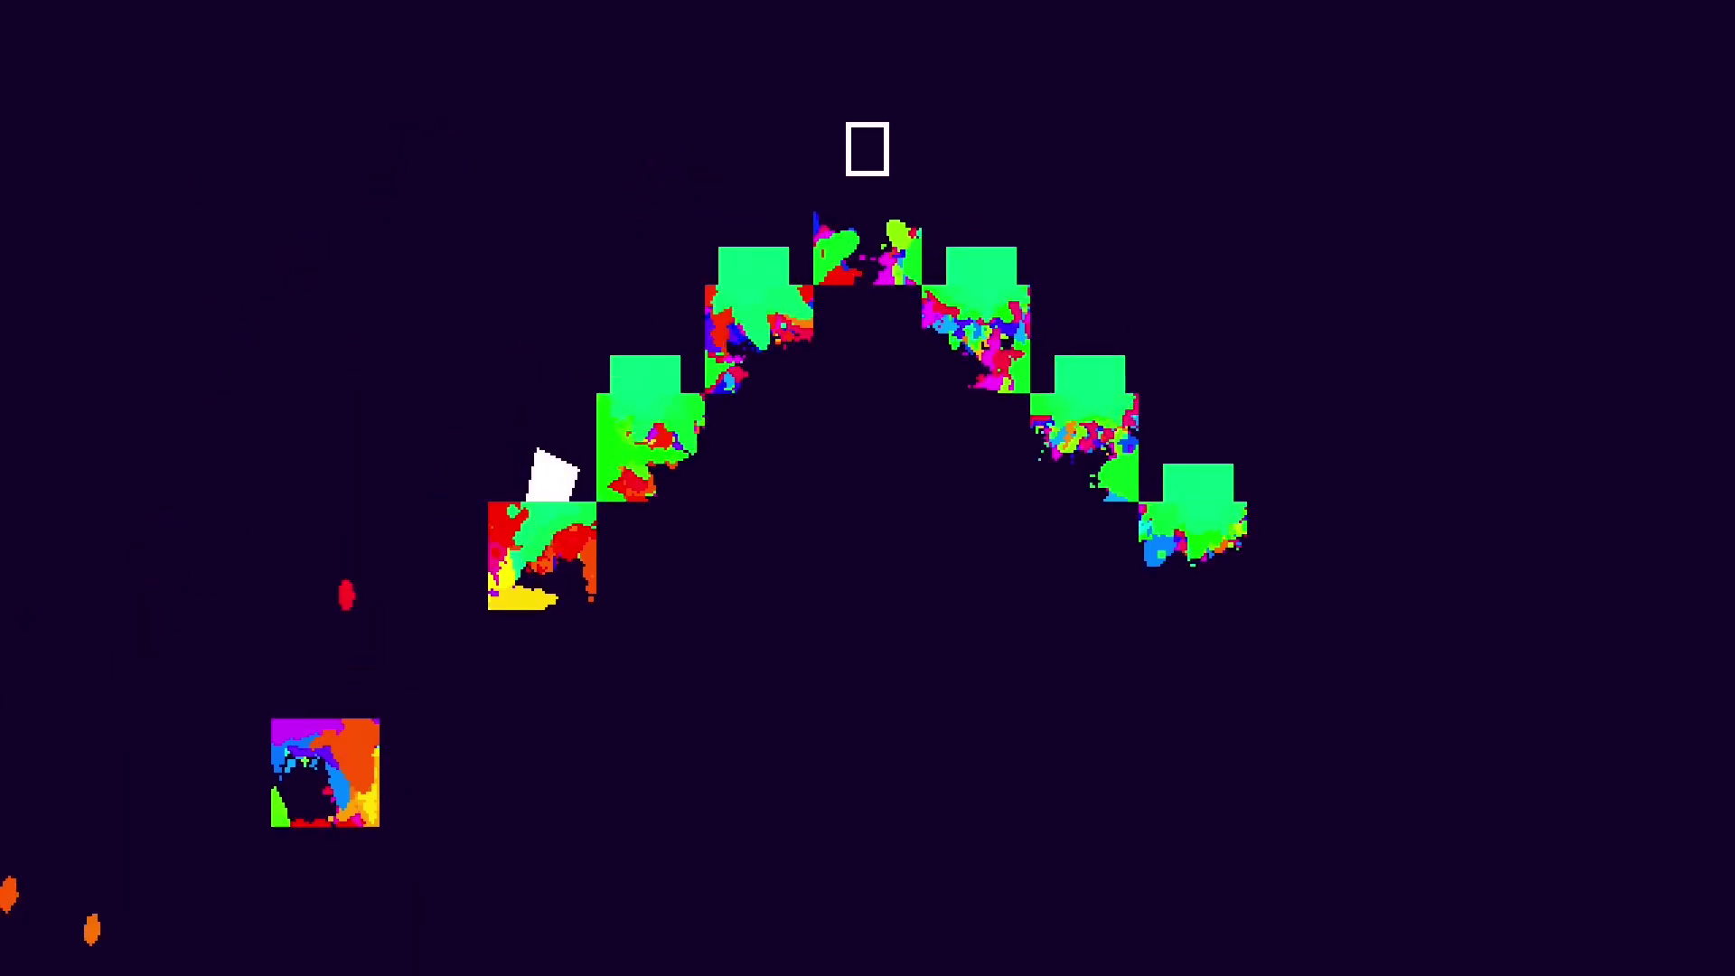
Hop right over the arch blocks, then back up onto the top block beside the lit door
key(Up)
key(Right)
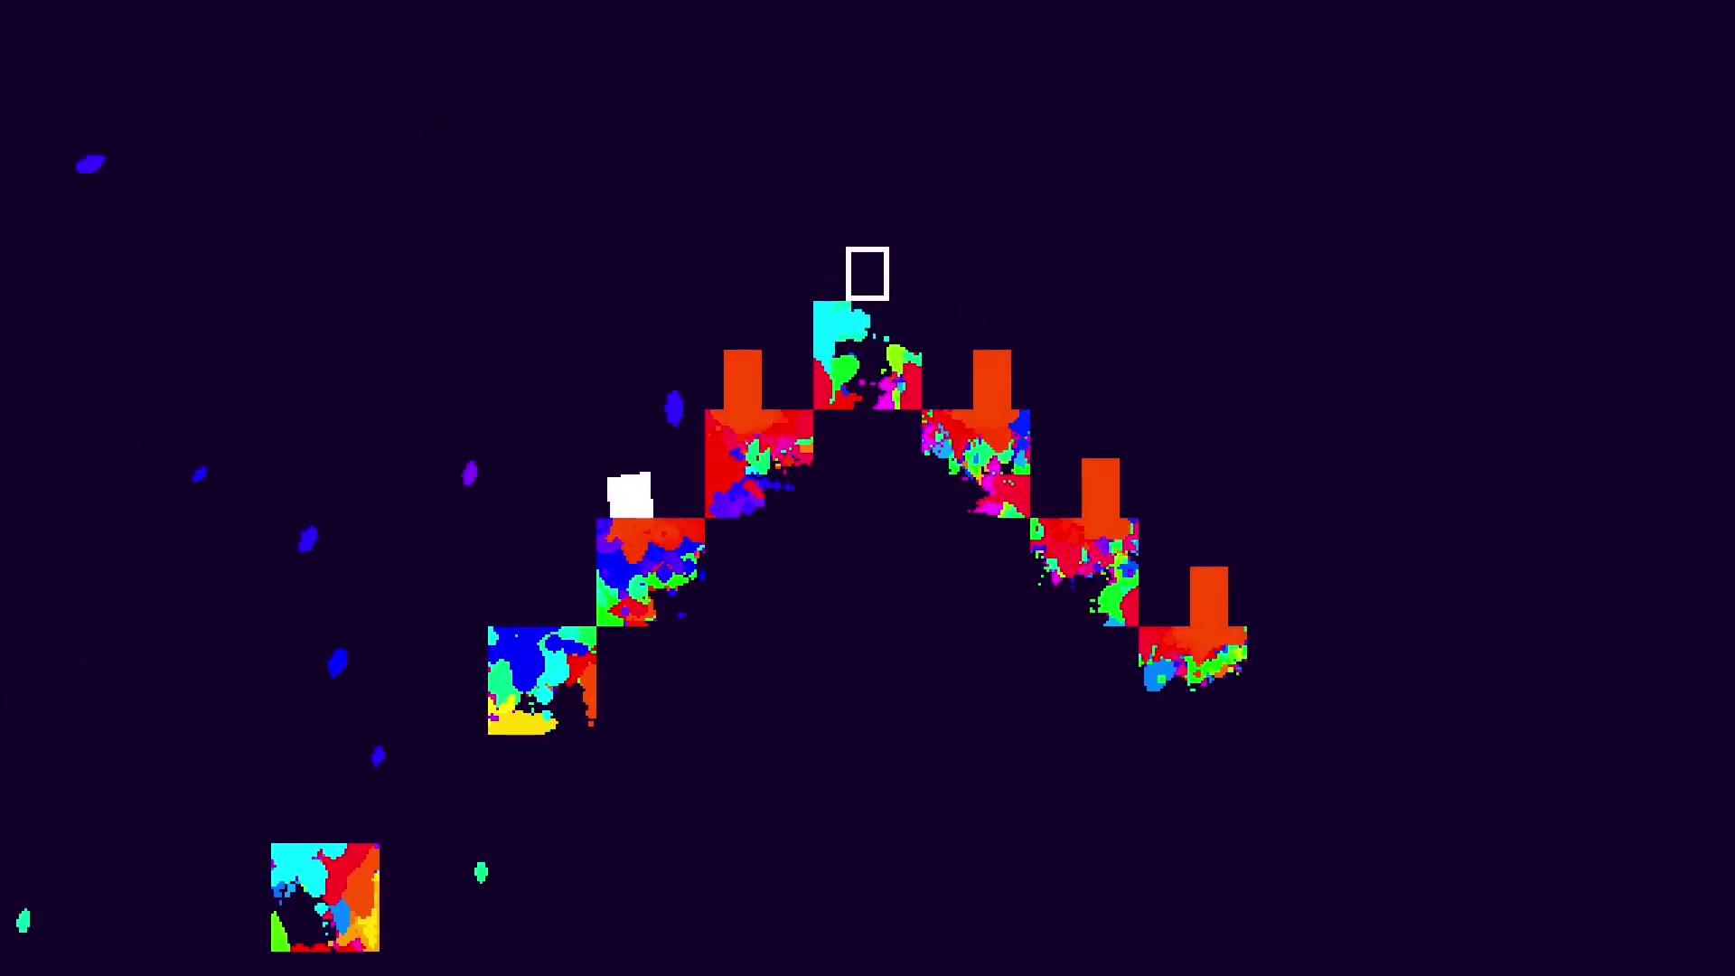
key(Up)
key(Right)
key(Up)
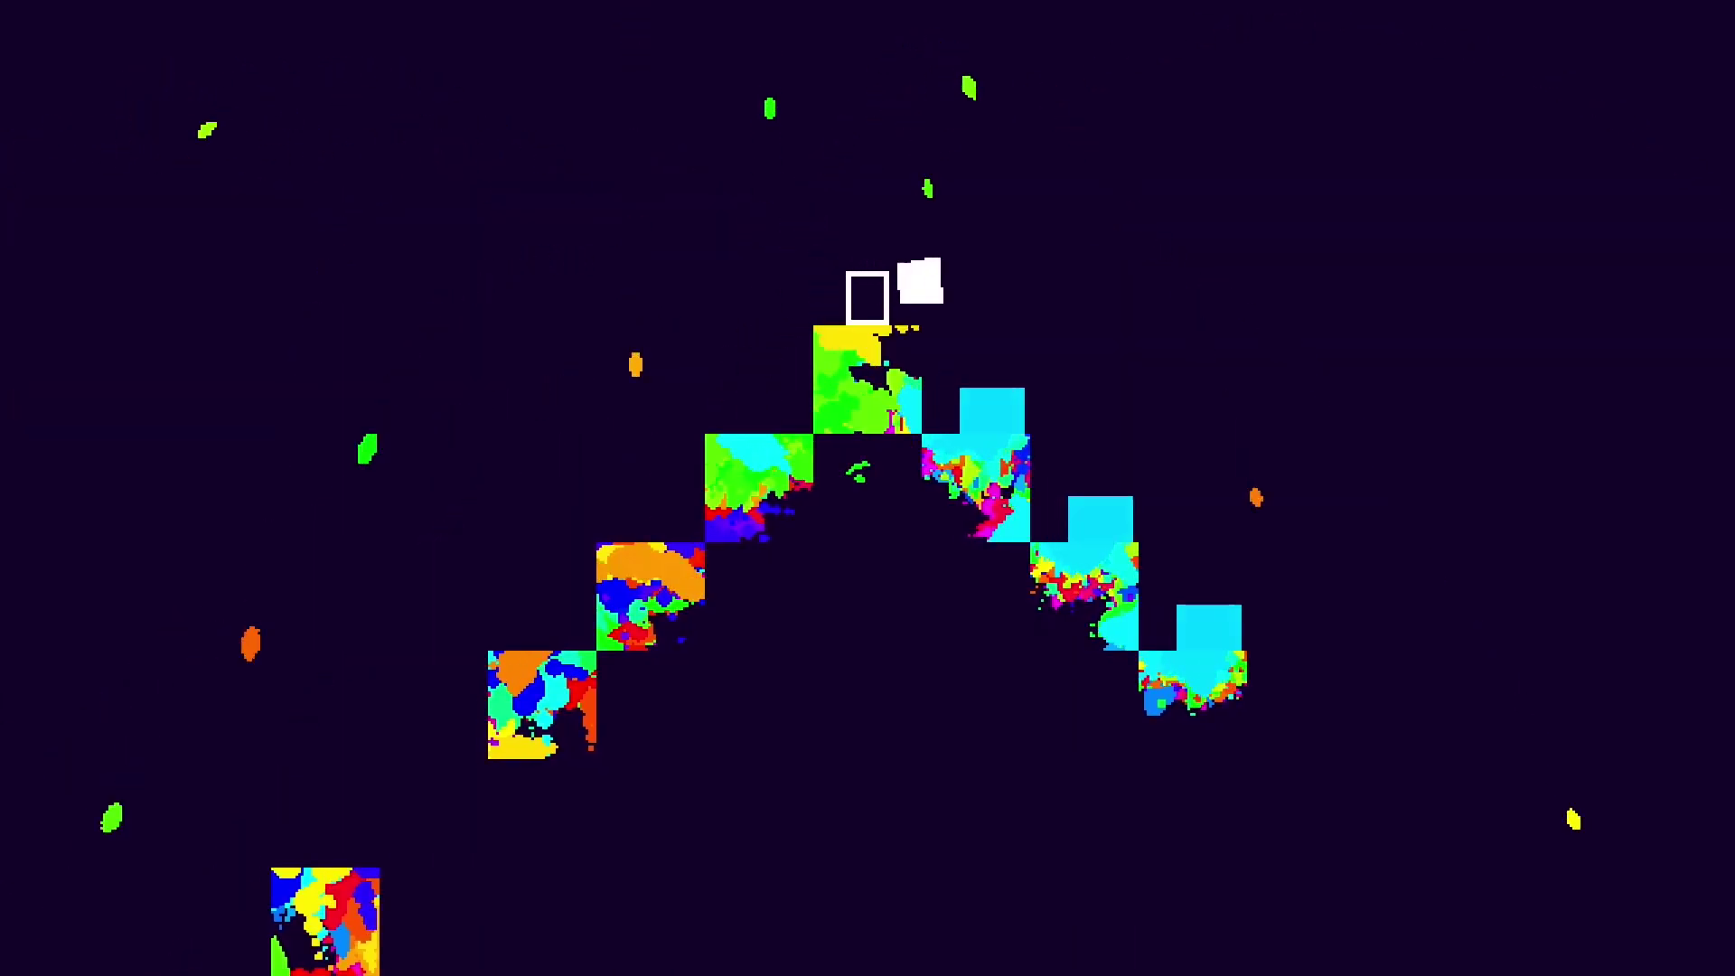
key(Right)
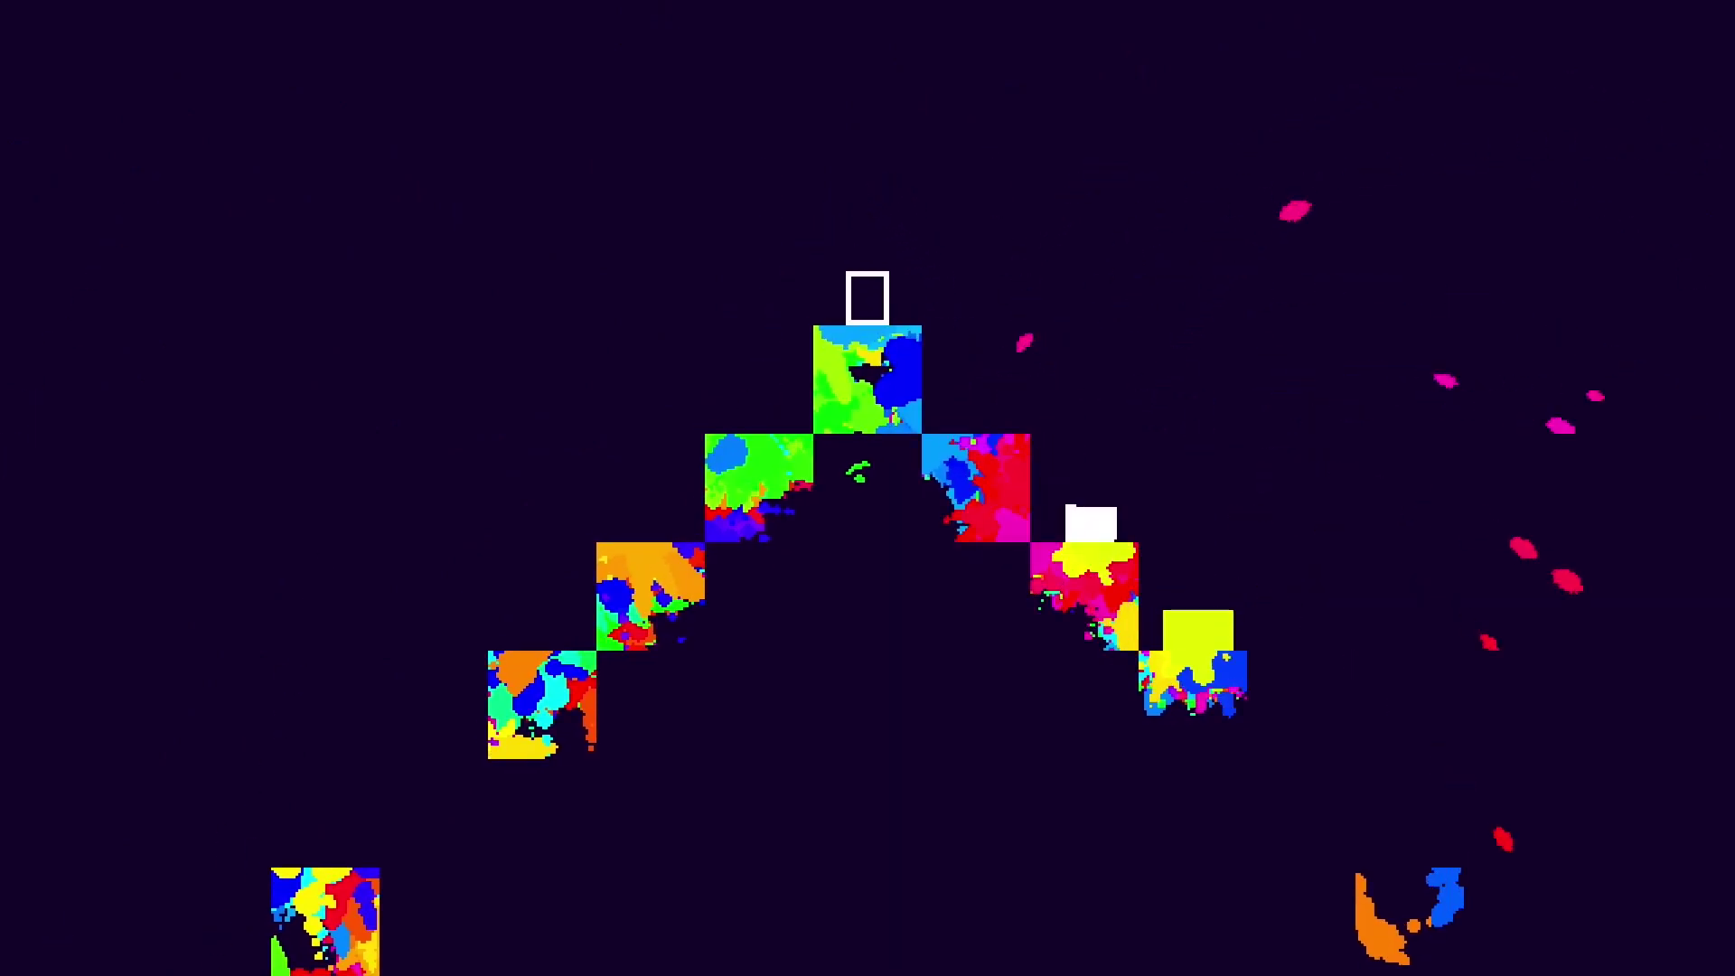
key(Up)
key(Left)
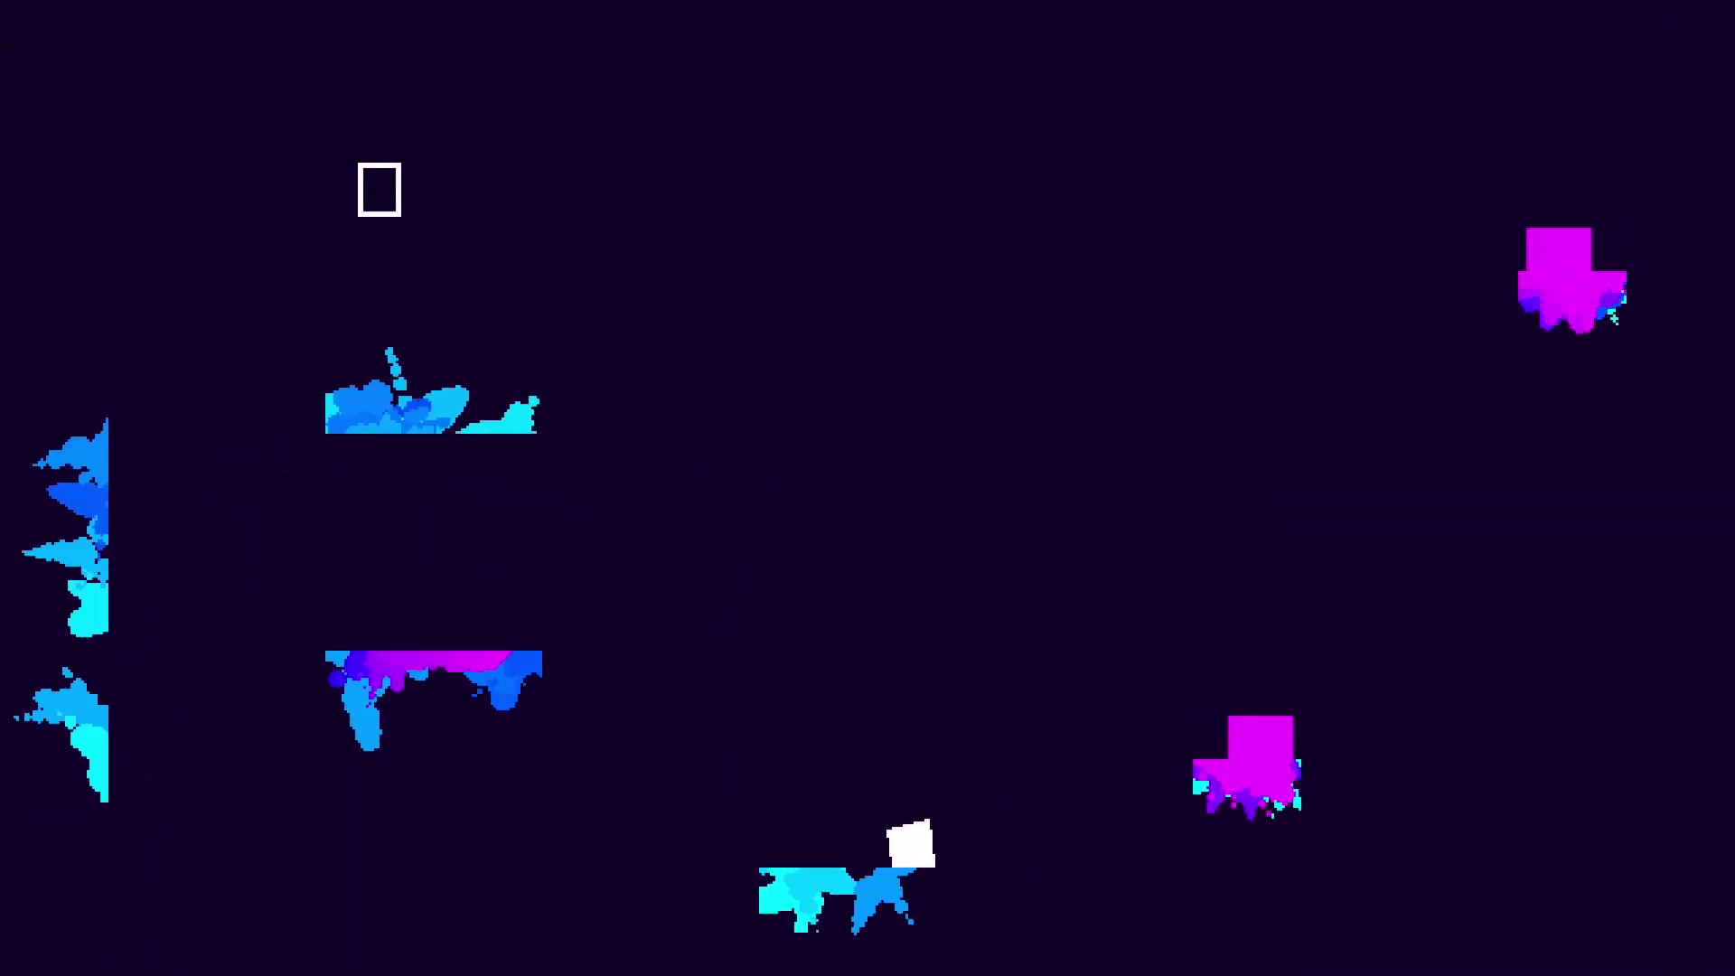
Jump right to the central platform, head left, climb from the bottom, and leap far right
key(Up)
key(Up)
key(Right)
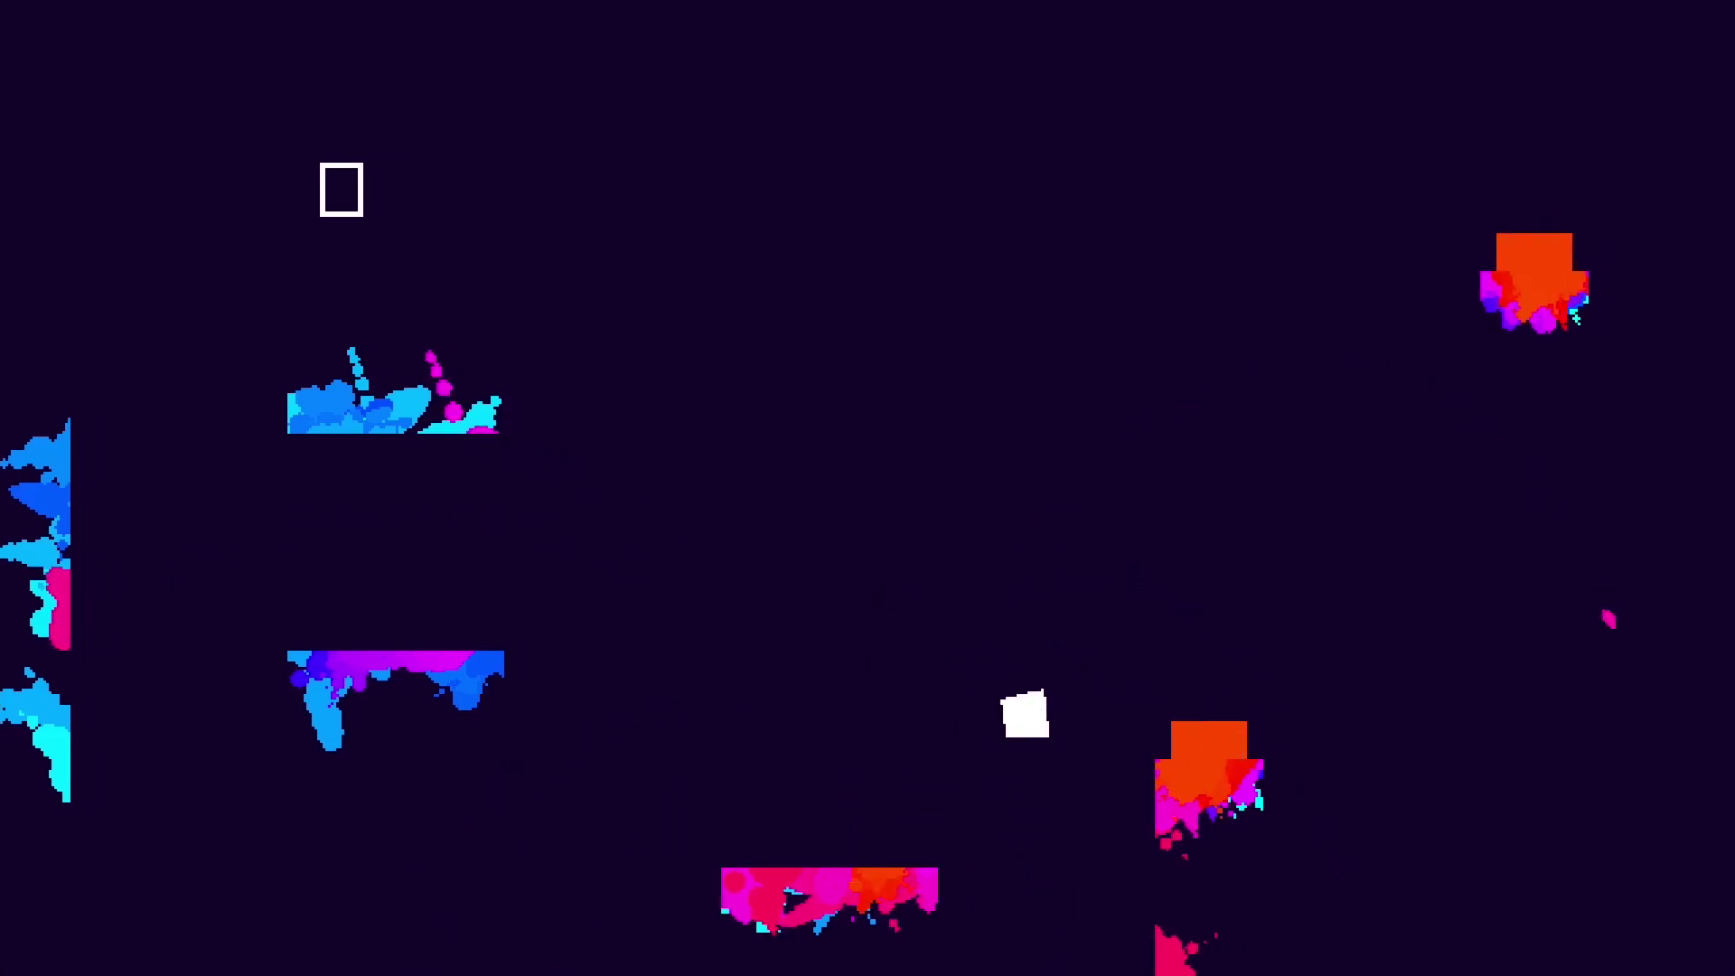
key(Left)
key(Up)
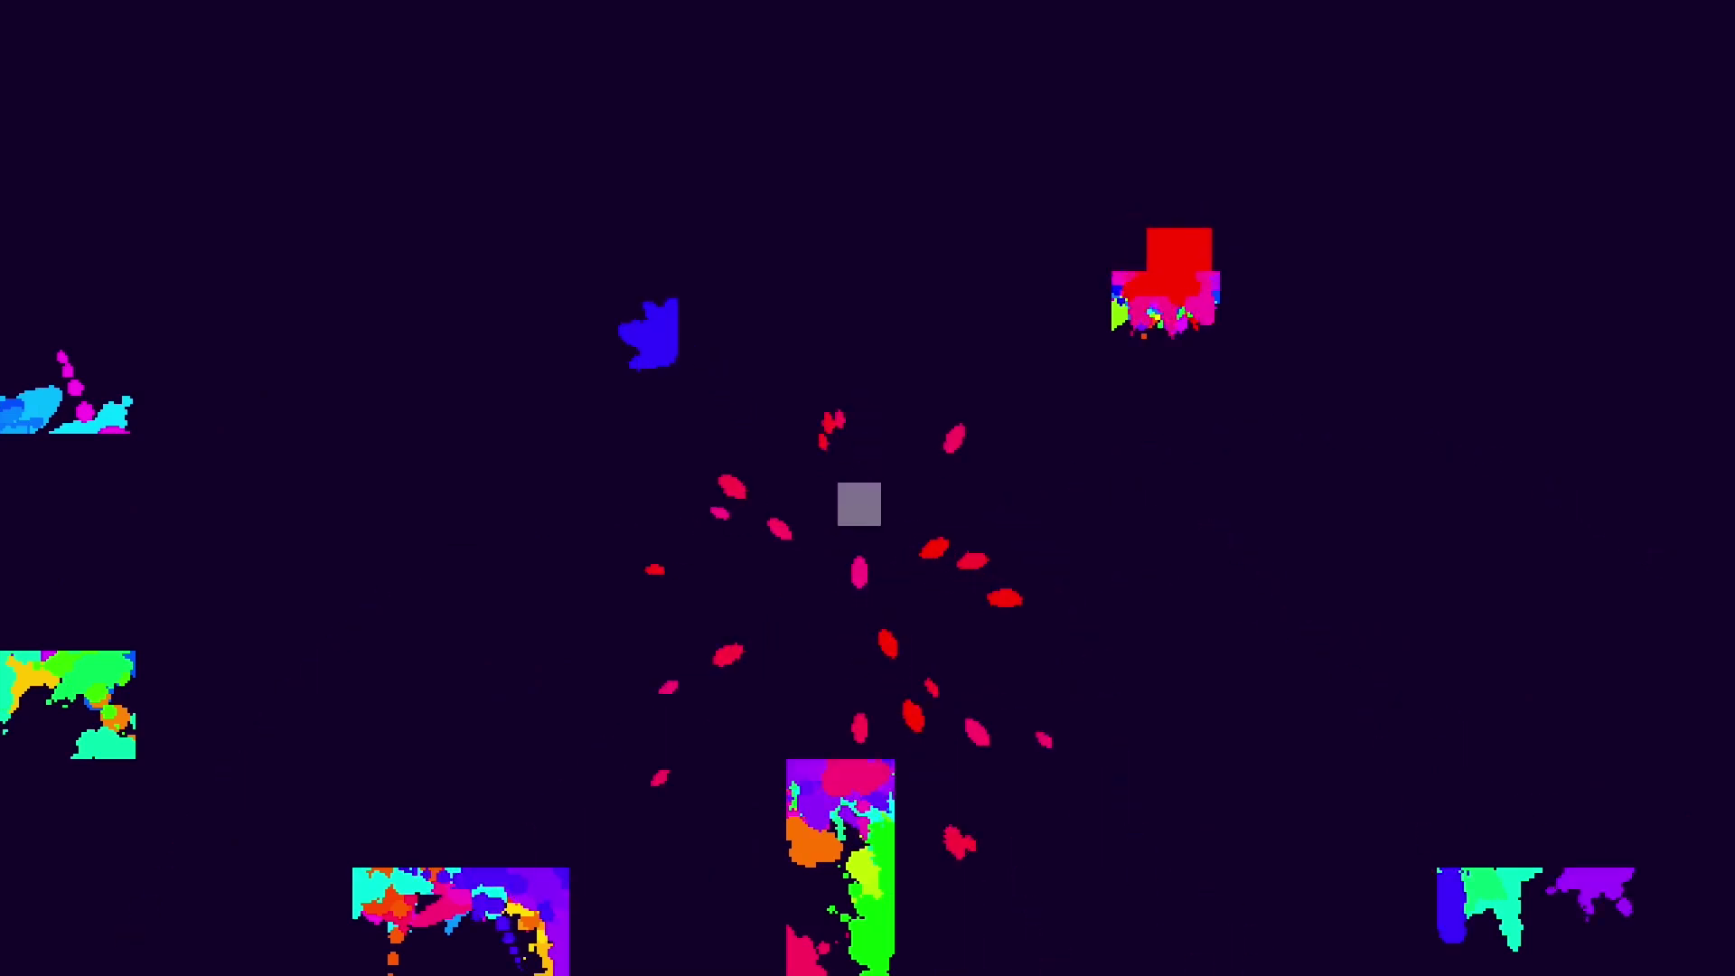
key(Left)
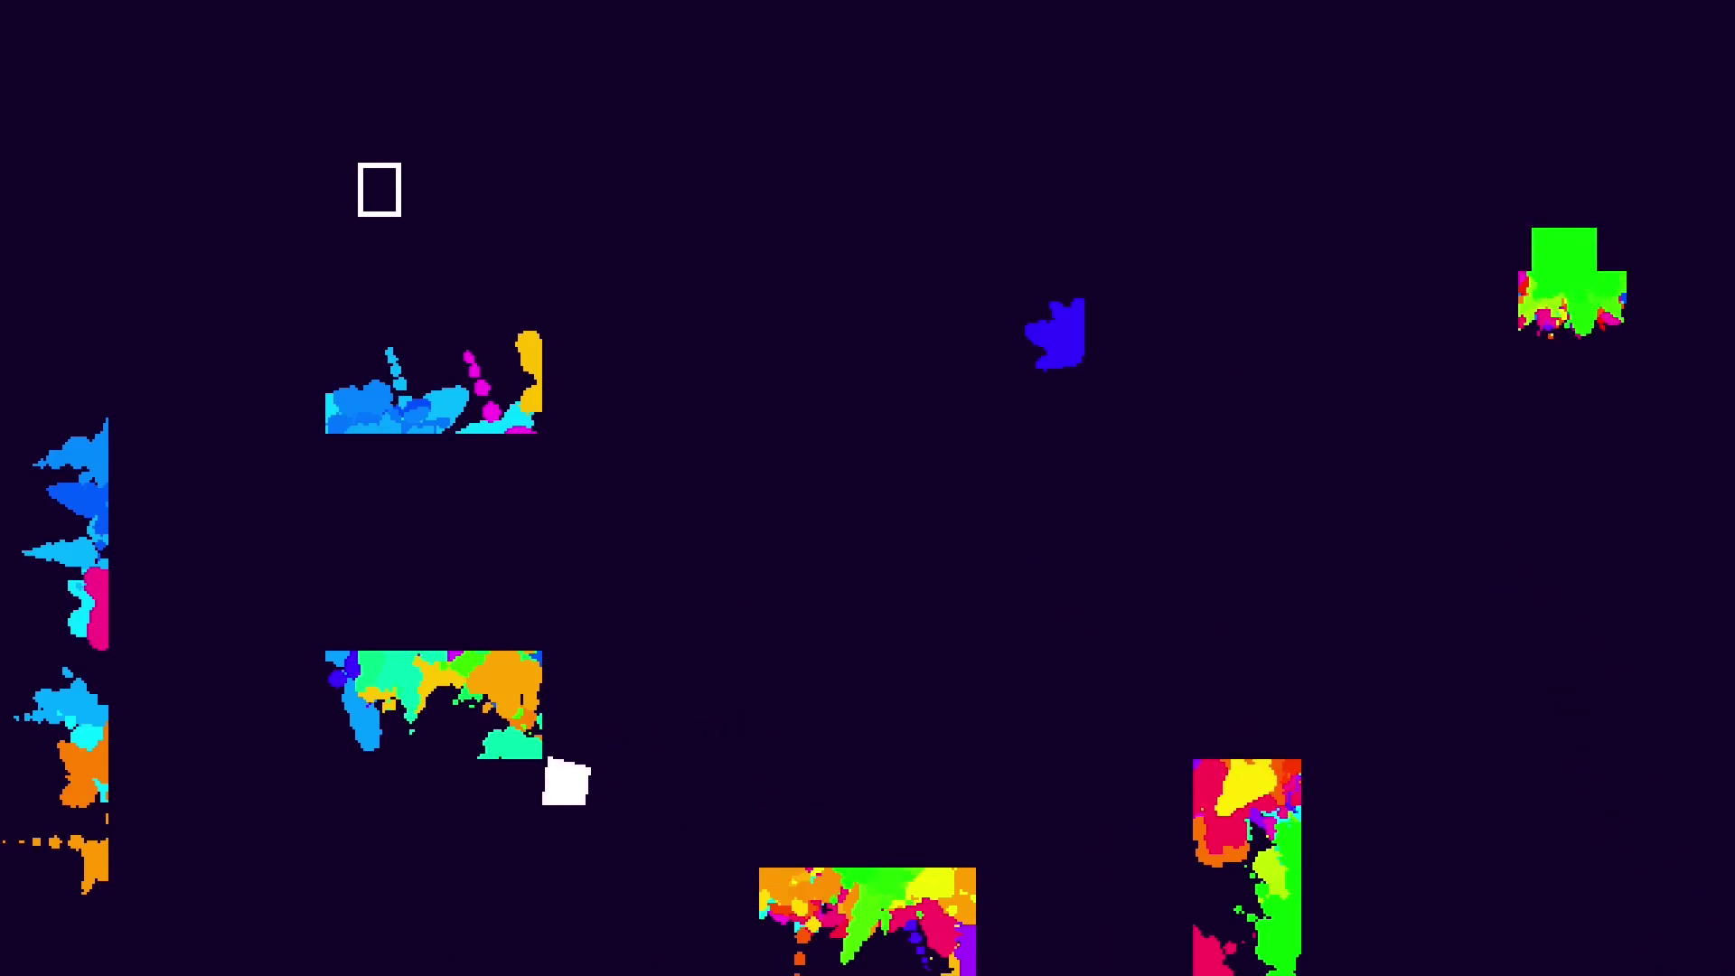
key(Up)
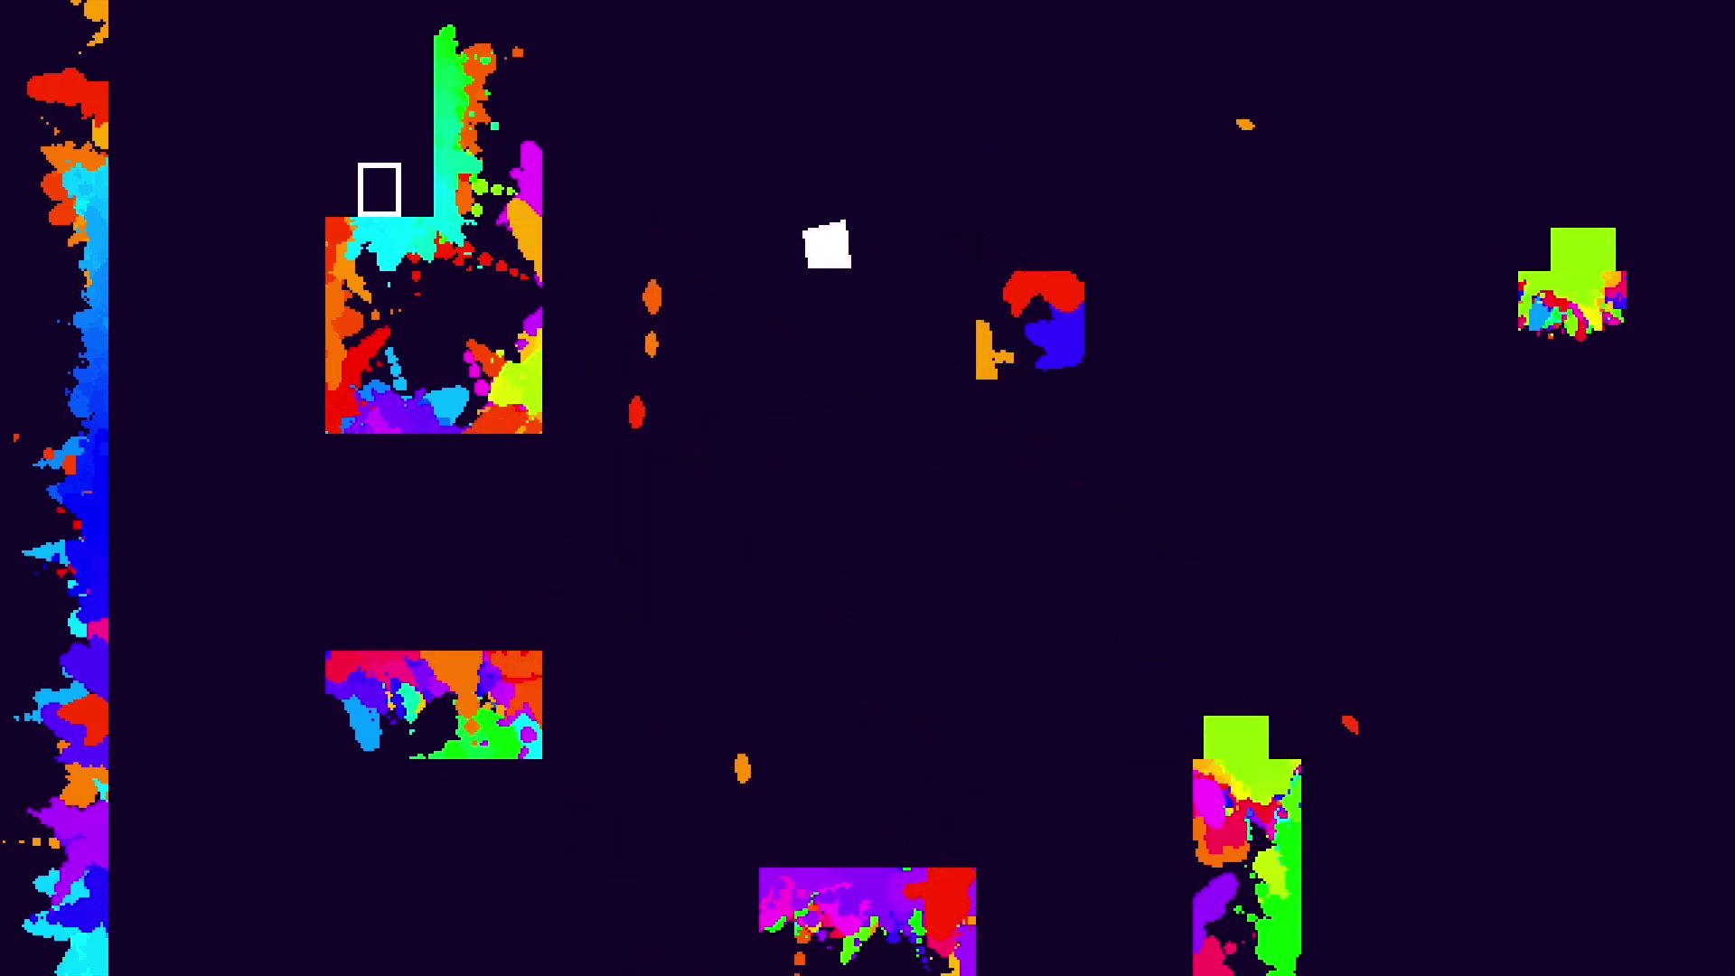
key(Right)
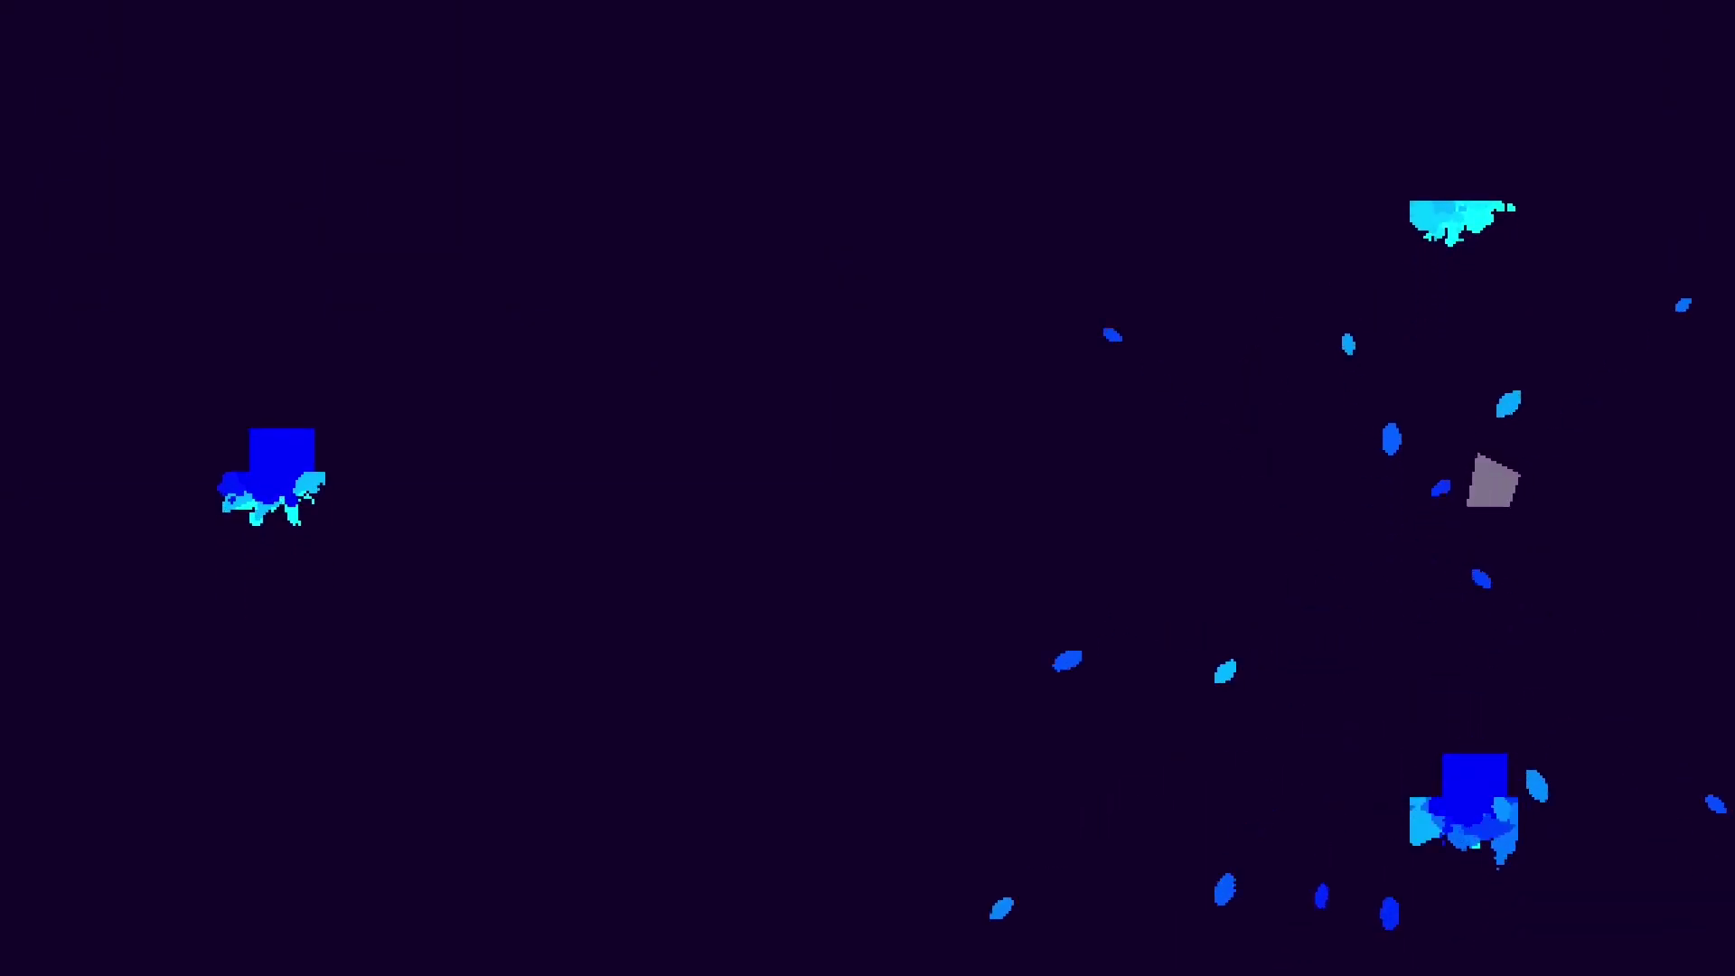
Jump from the lower block to the middle and left blocks, double-jumping toward an upper block
key(space)
key(Left)
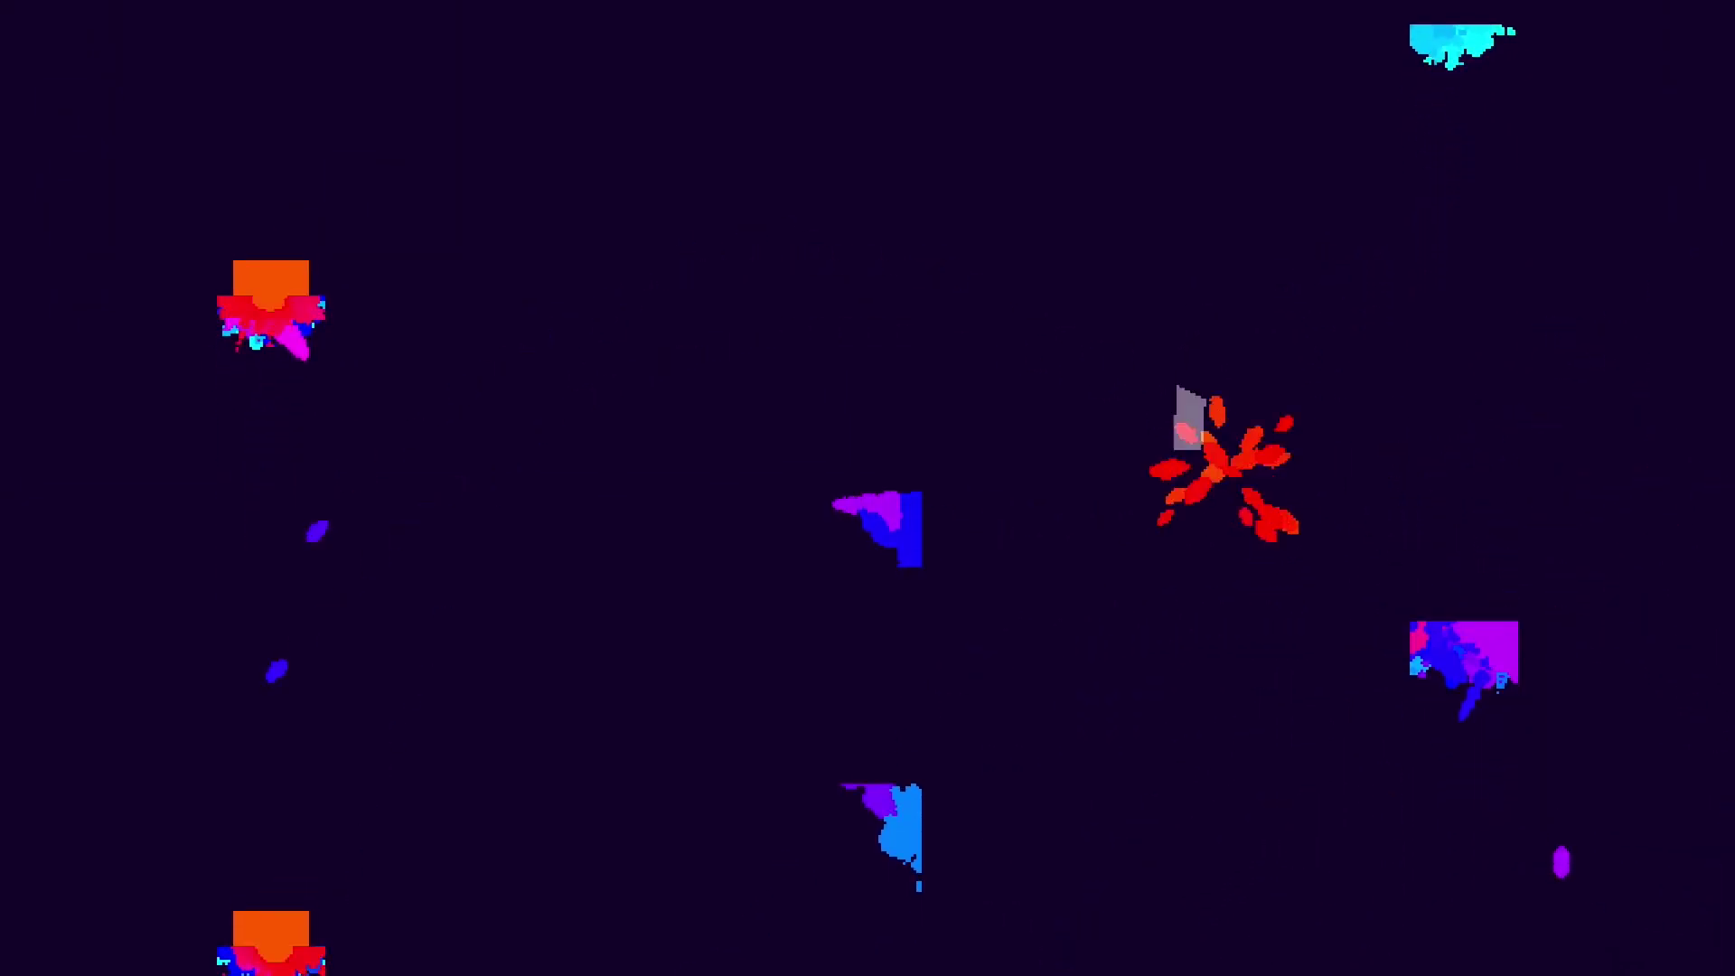
key(space)
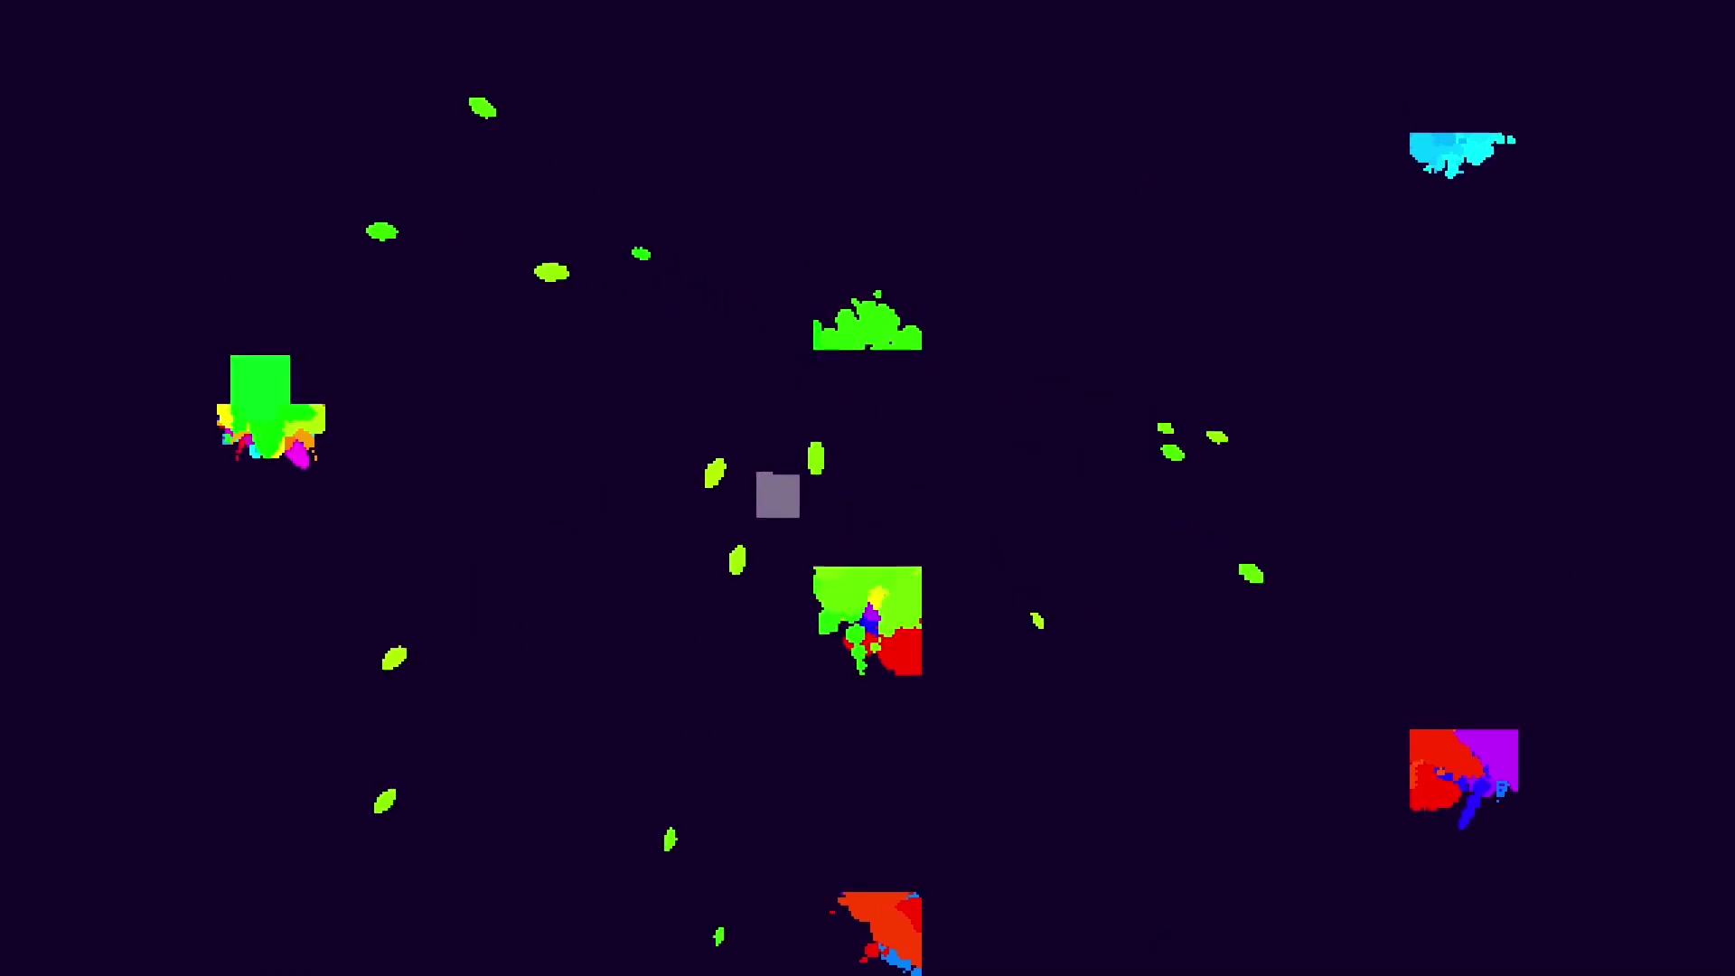
key(space)
key(Right)
key(space)
key(Left)
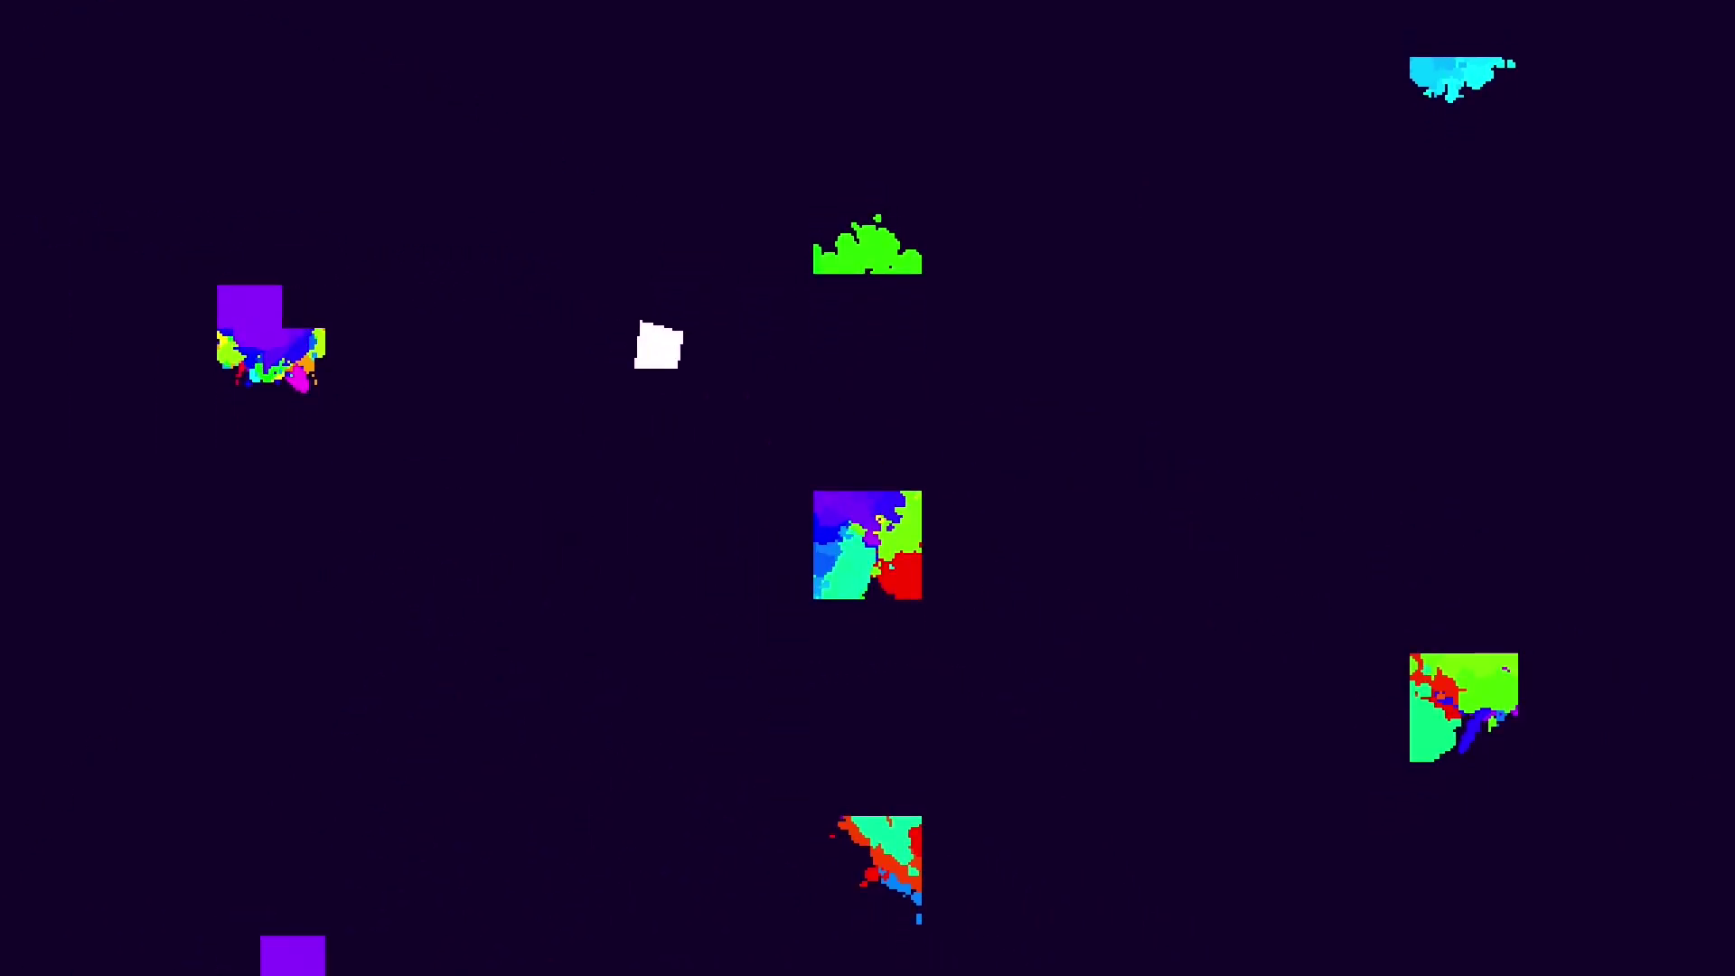
key(Right)
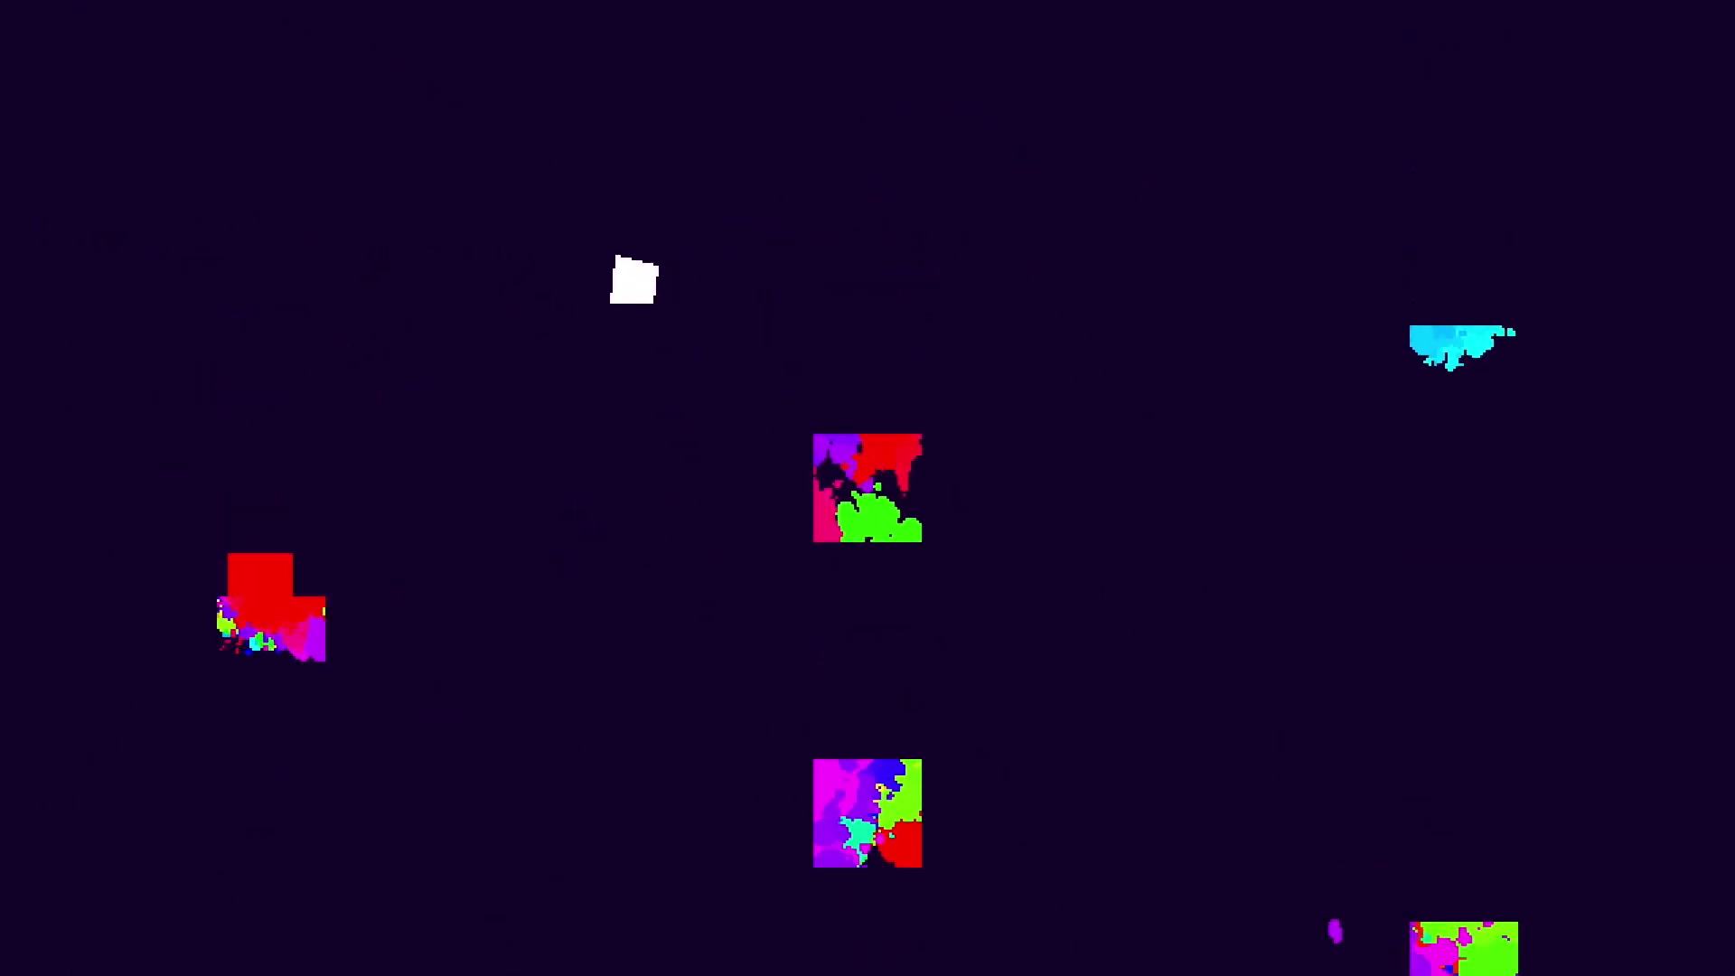
key(Left)
key(space)
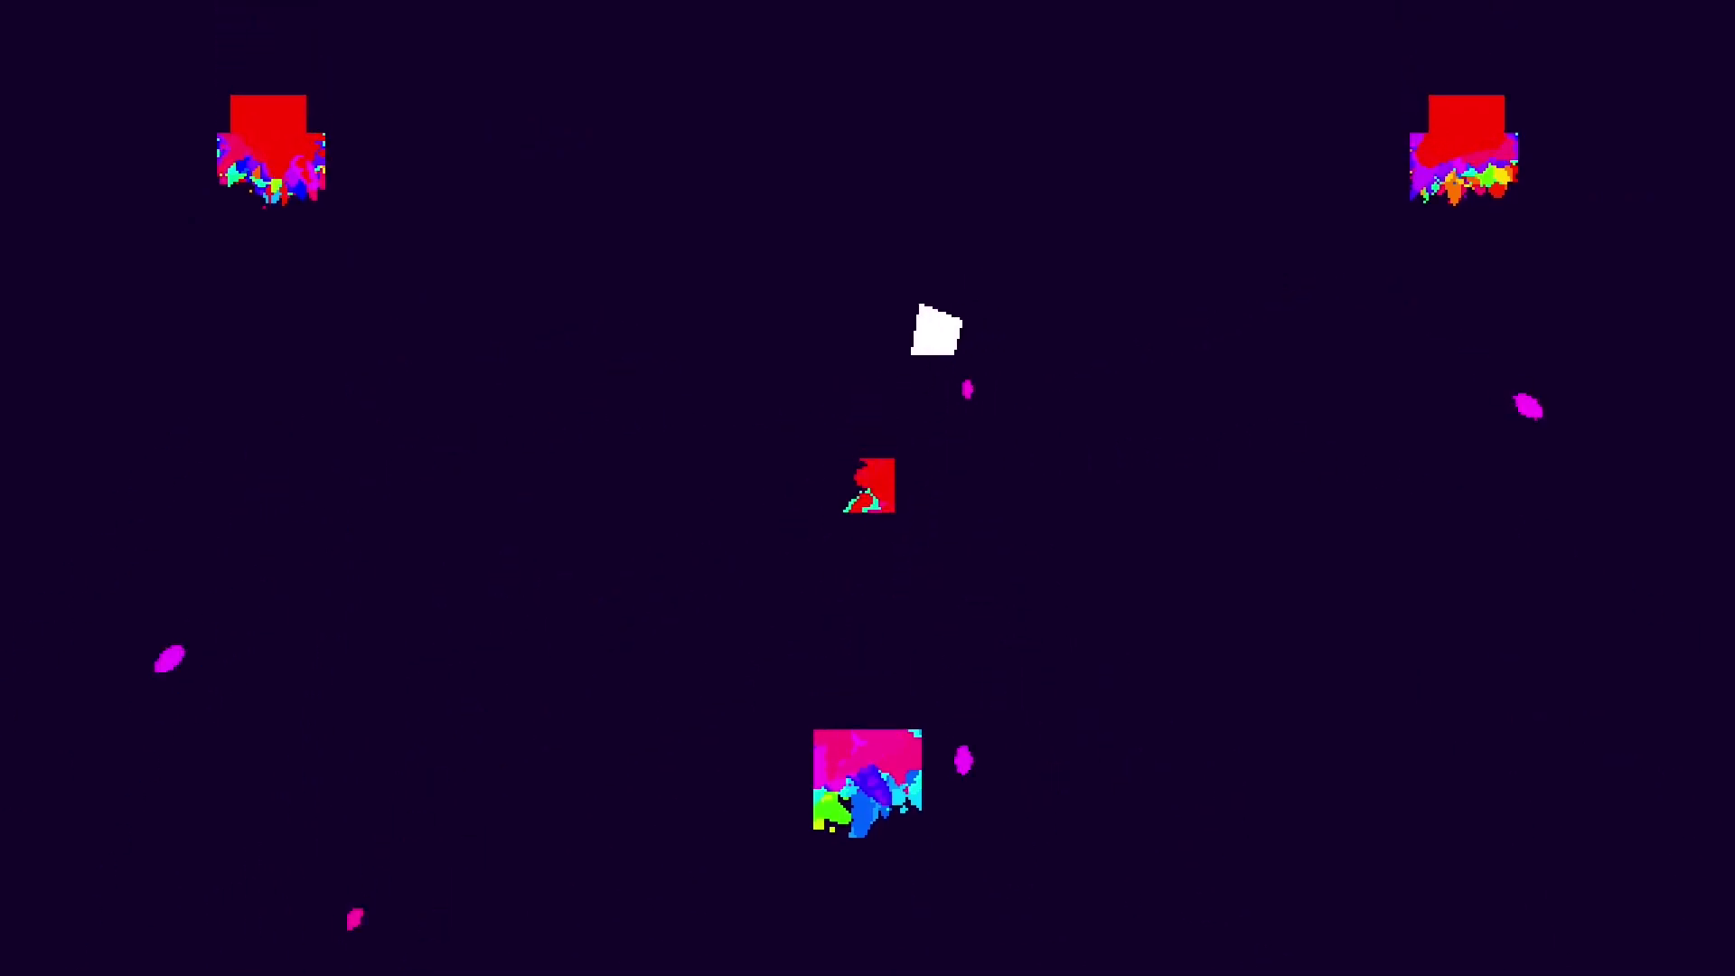
key(space)
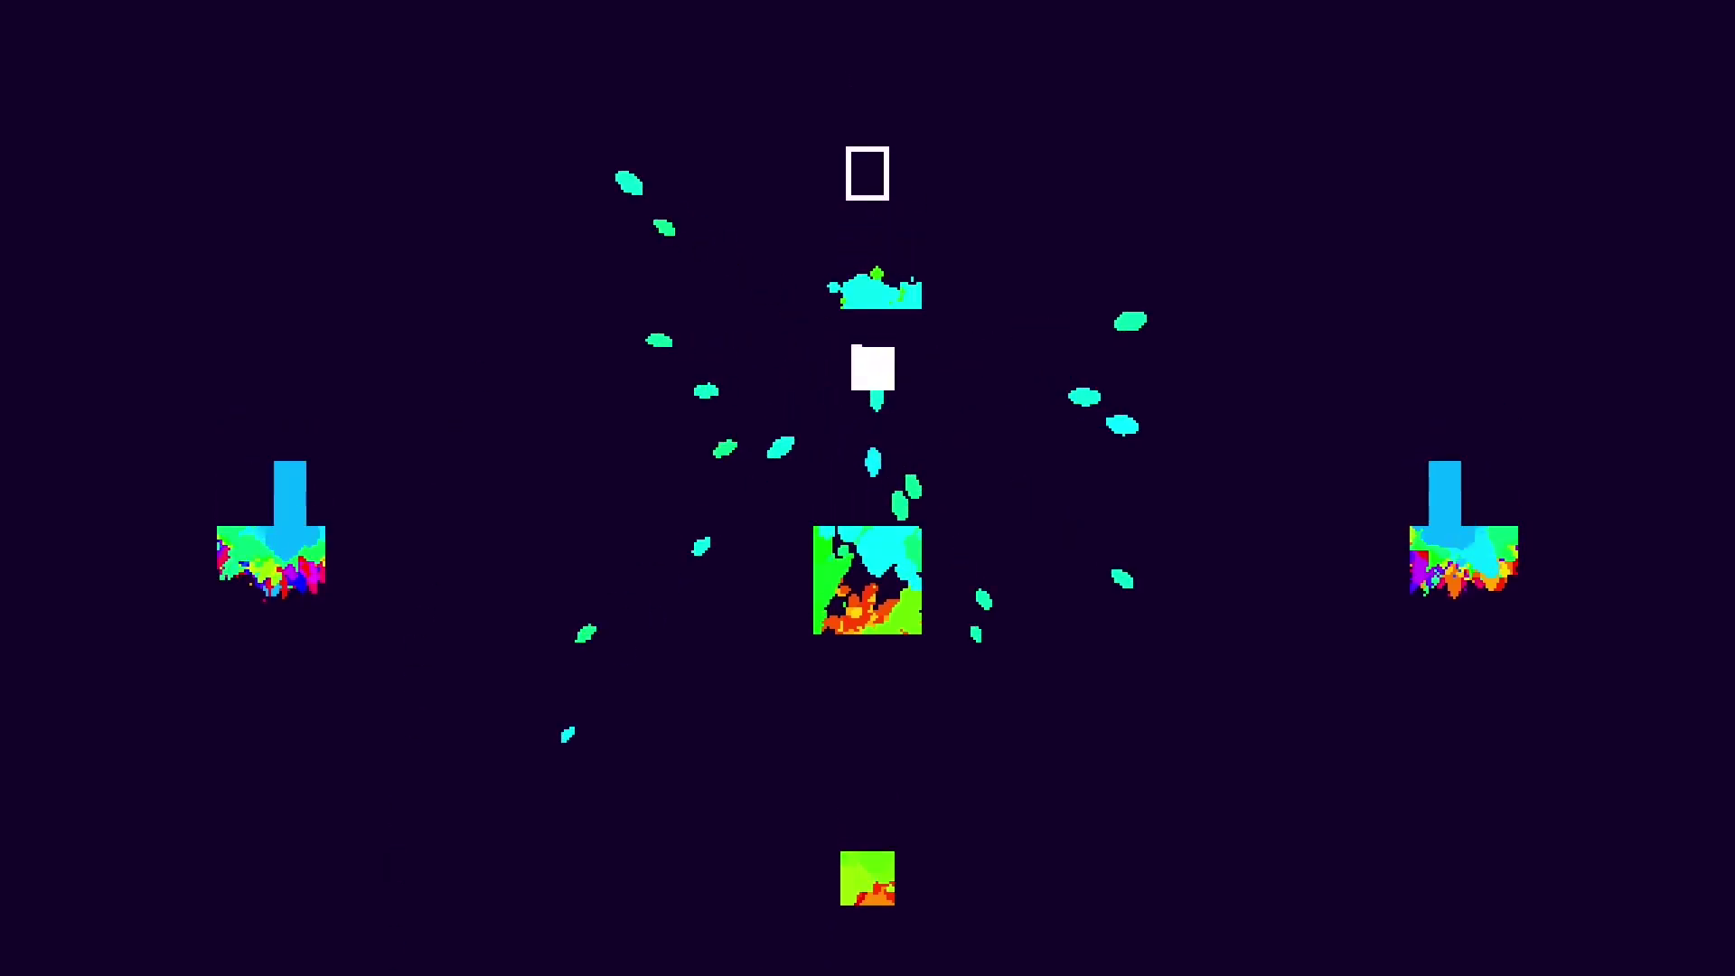
Double-jump from the centre block to the right block and back onto the centre block
key(space)
key(space)
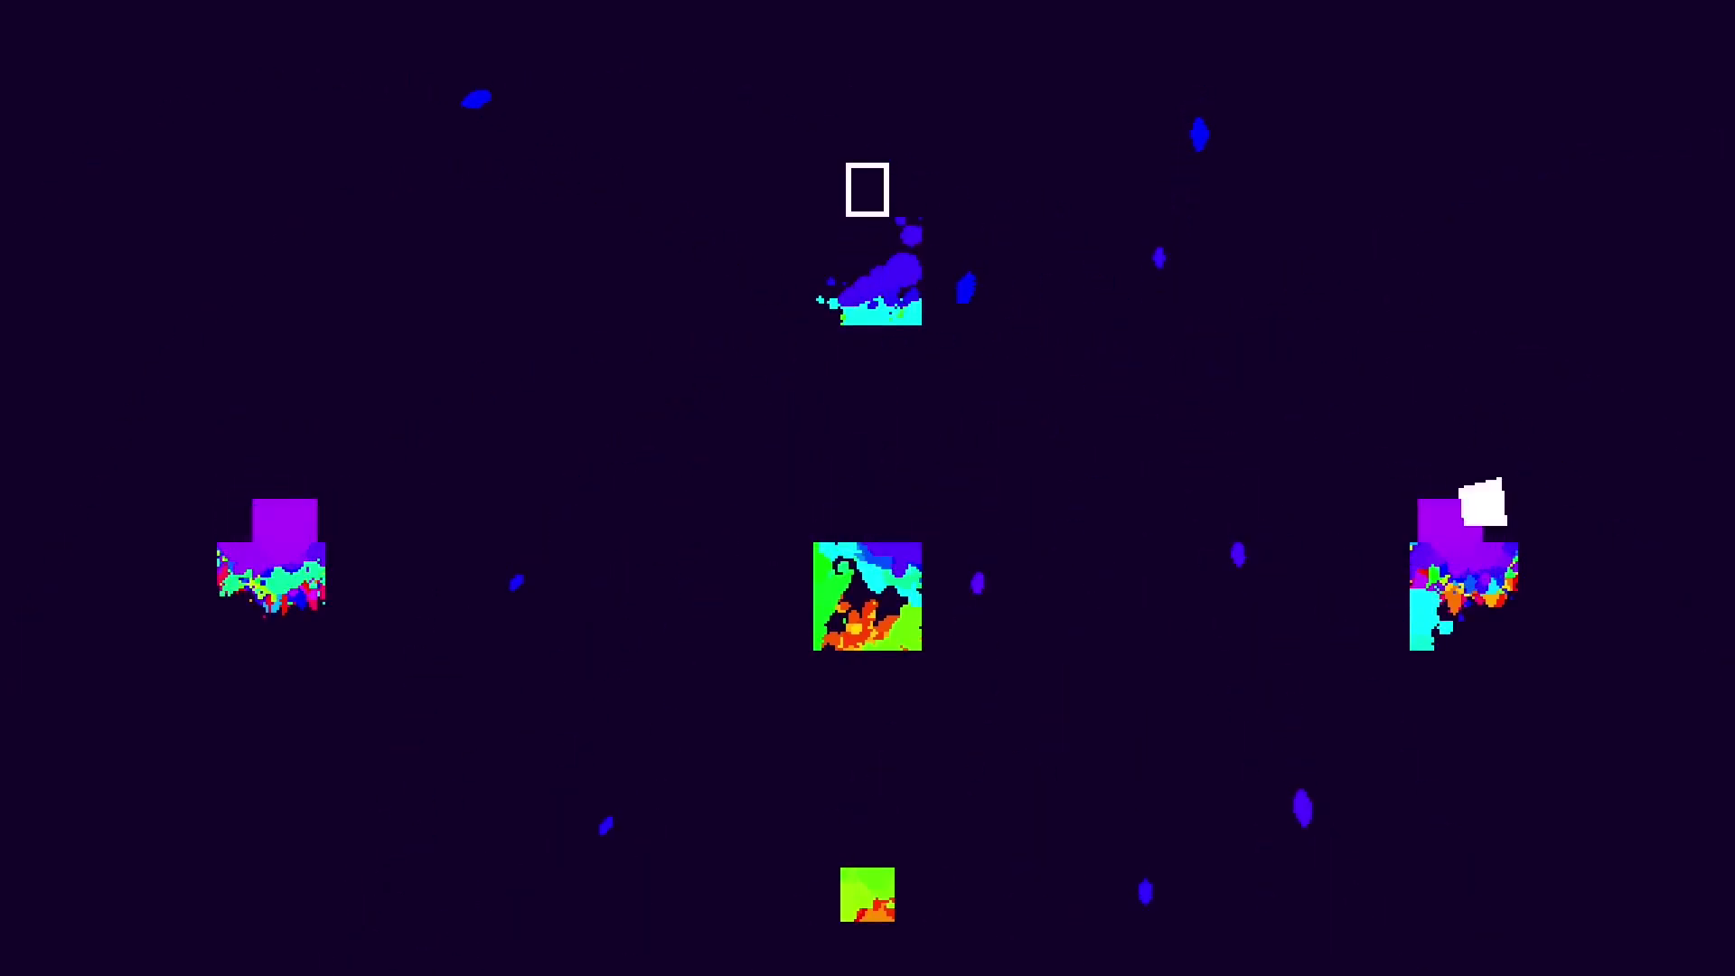
key(space)
key(space)
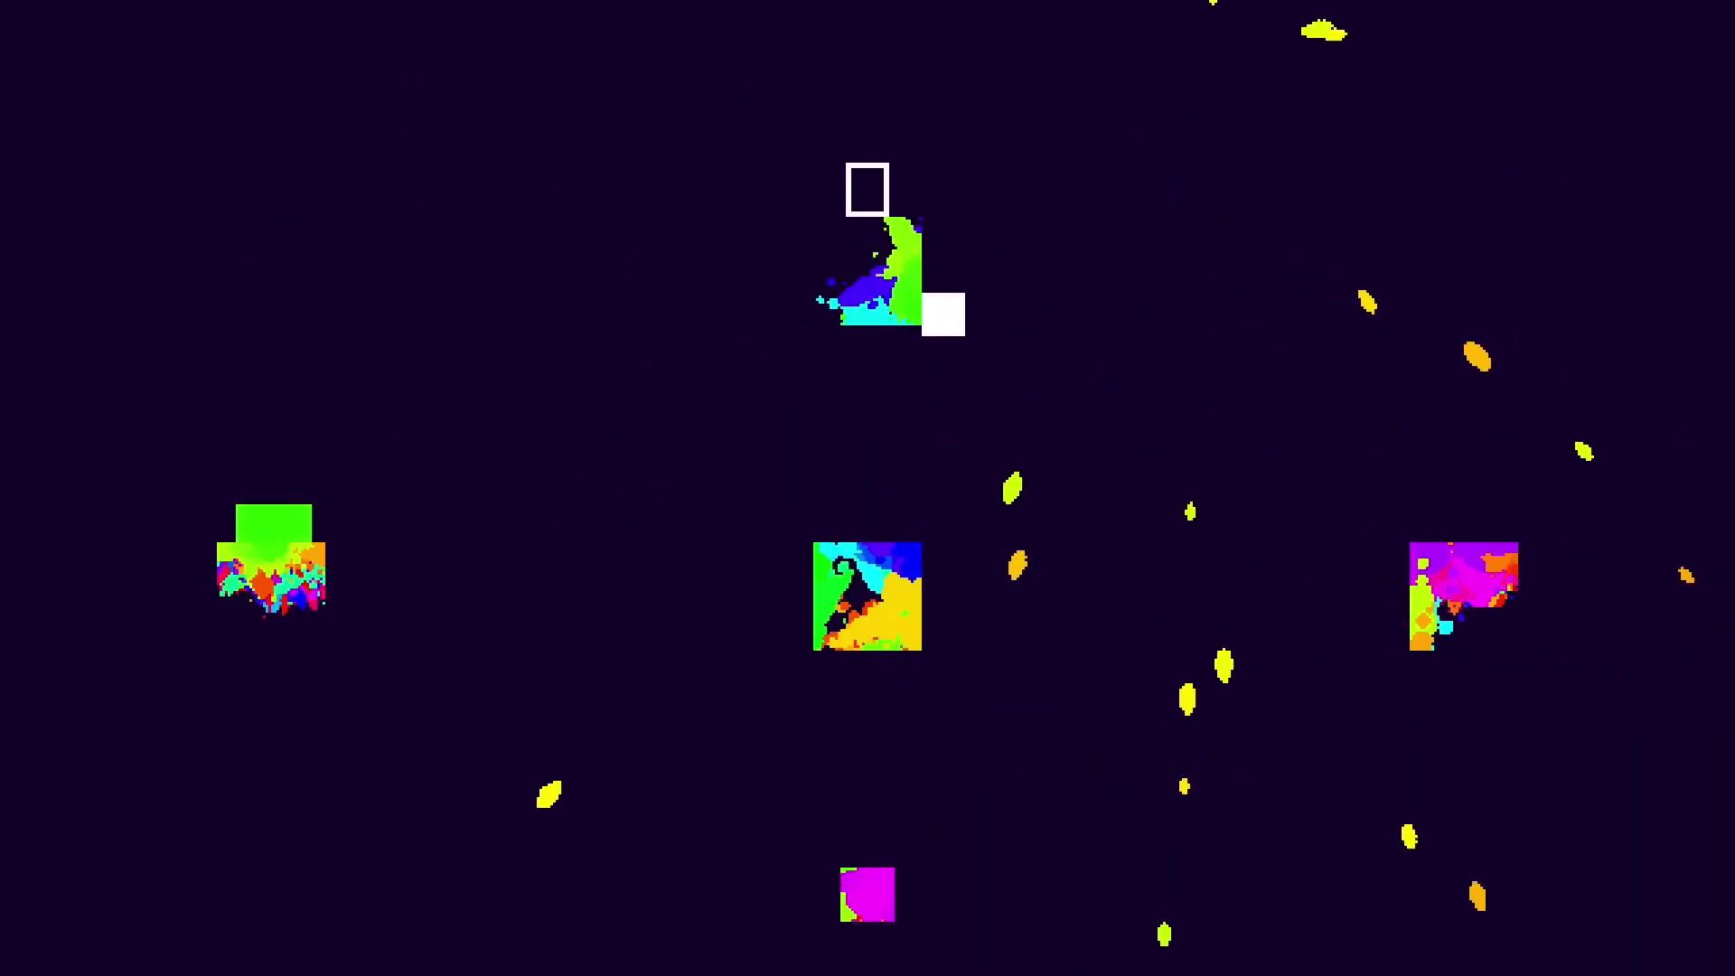
key(space)
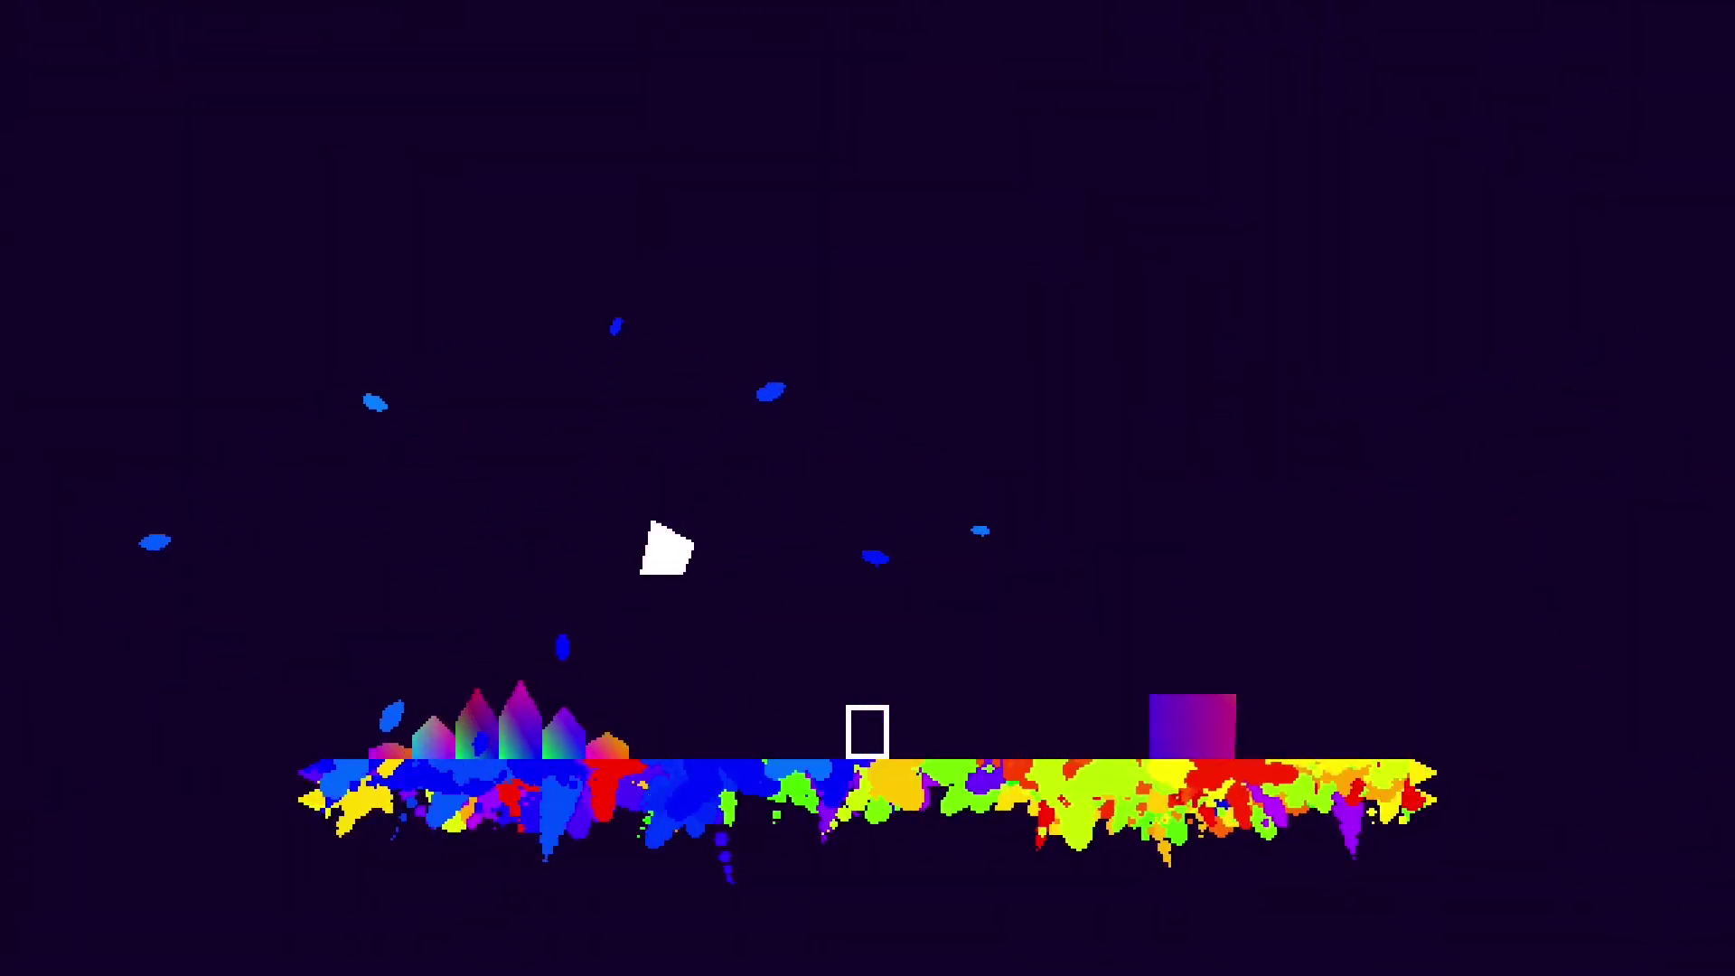
Run right along the boss platform, jumping over the first spikes and landing at its centre
key(Left)
key(Right)
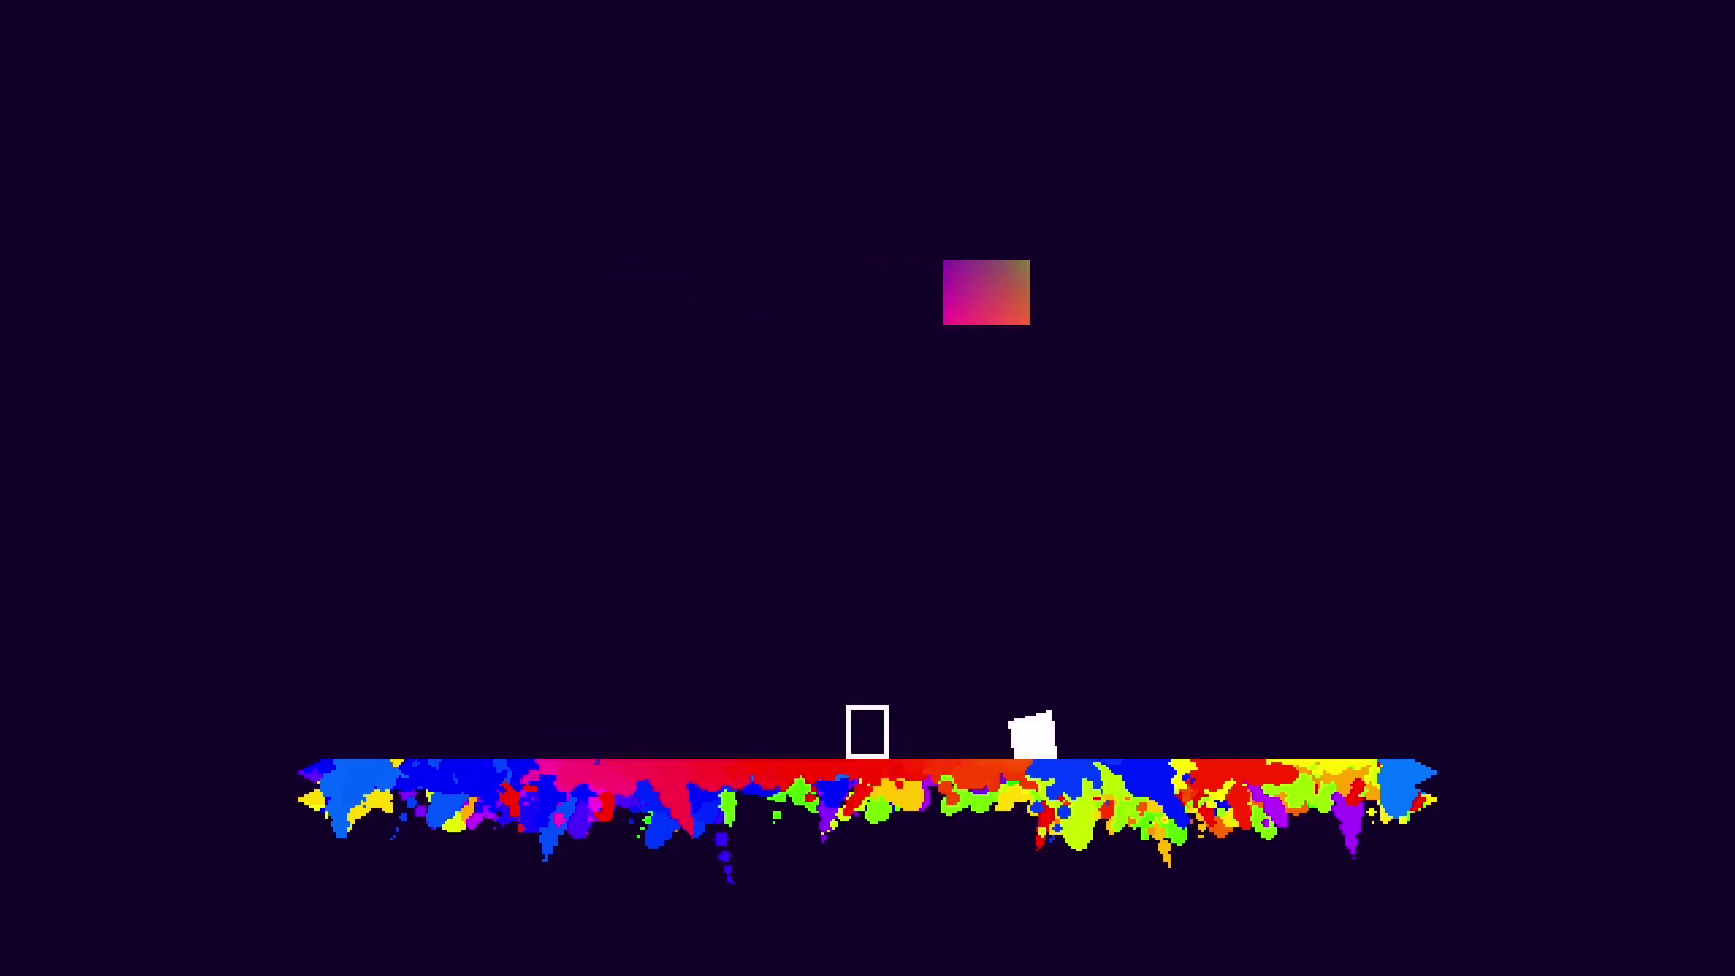
key(Right)
key(space)
key(Right)
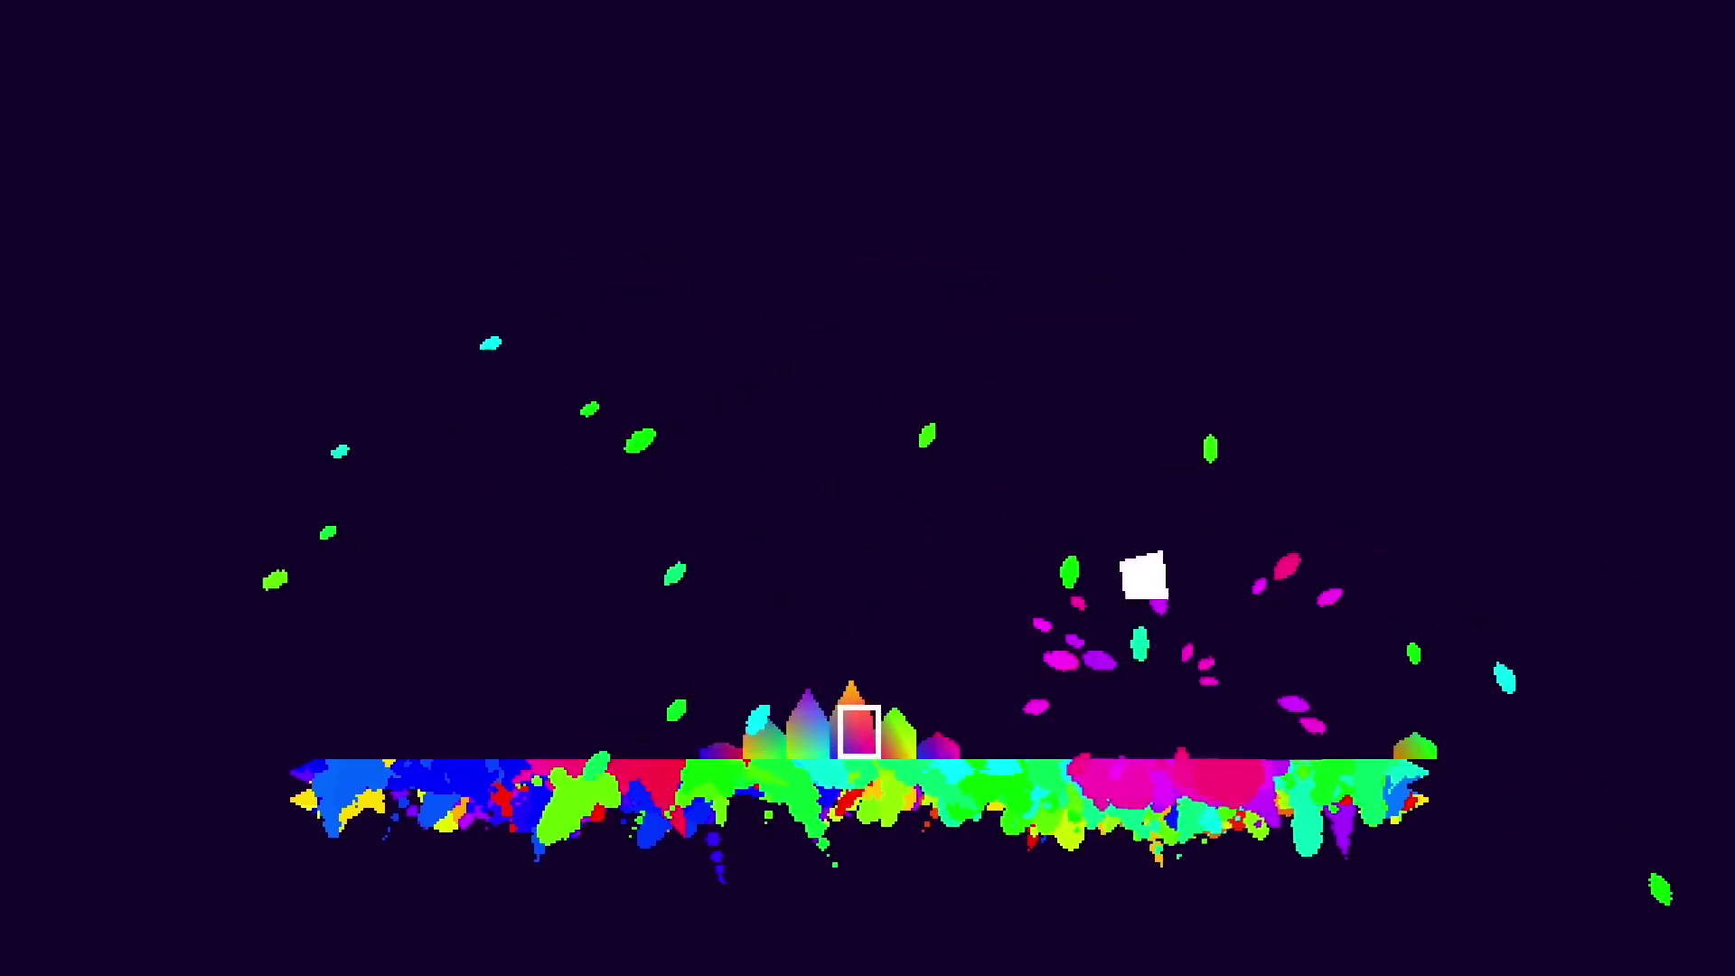
key(Left)
key(Right)
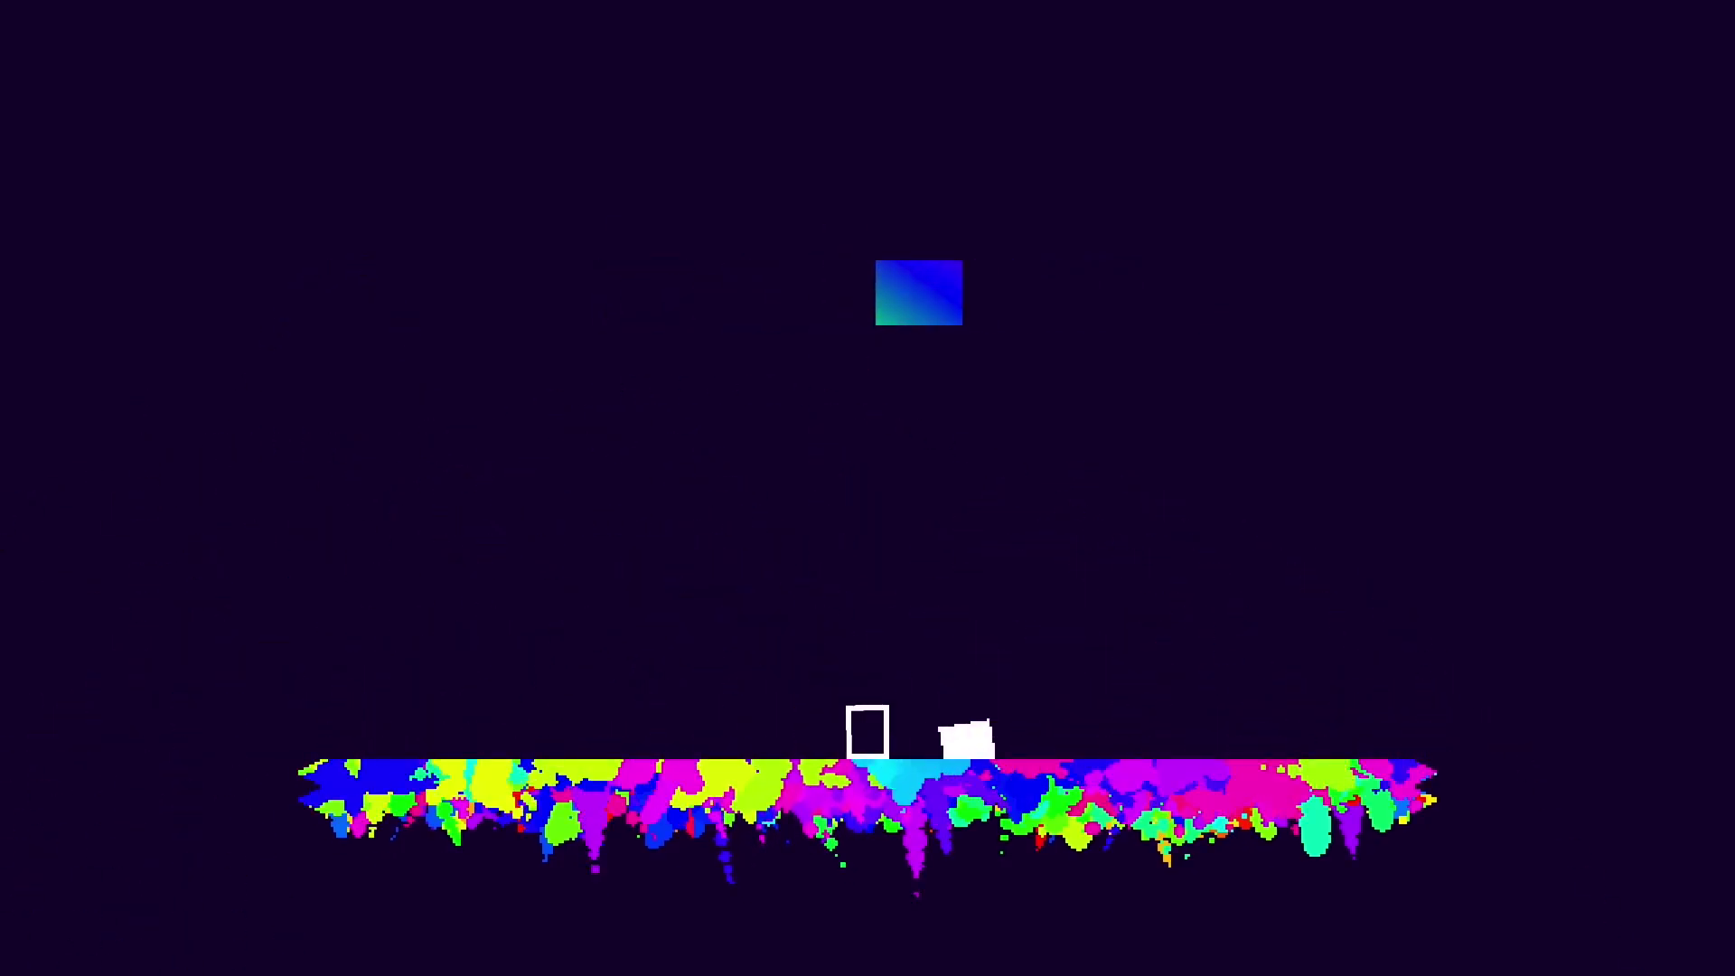
key(Right)
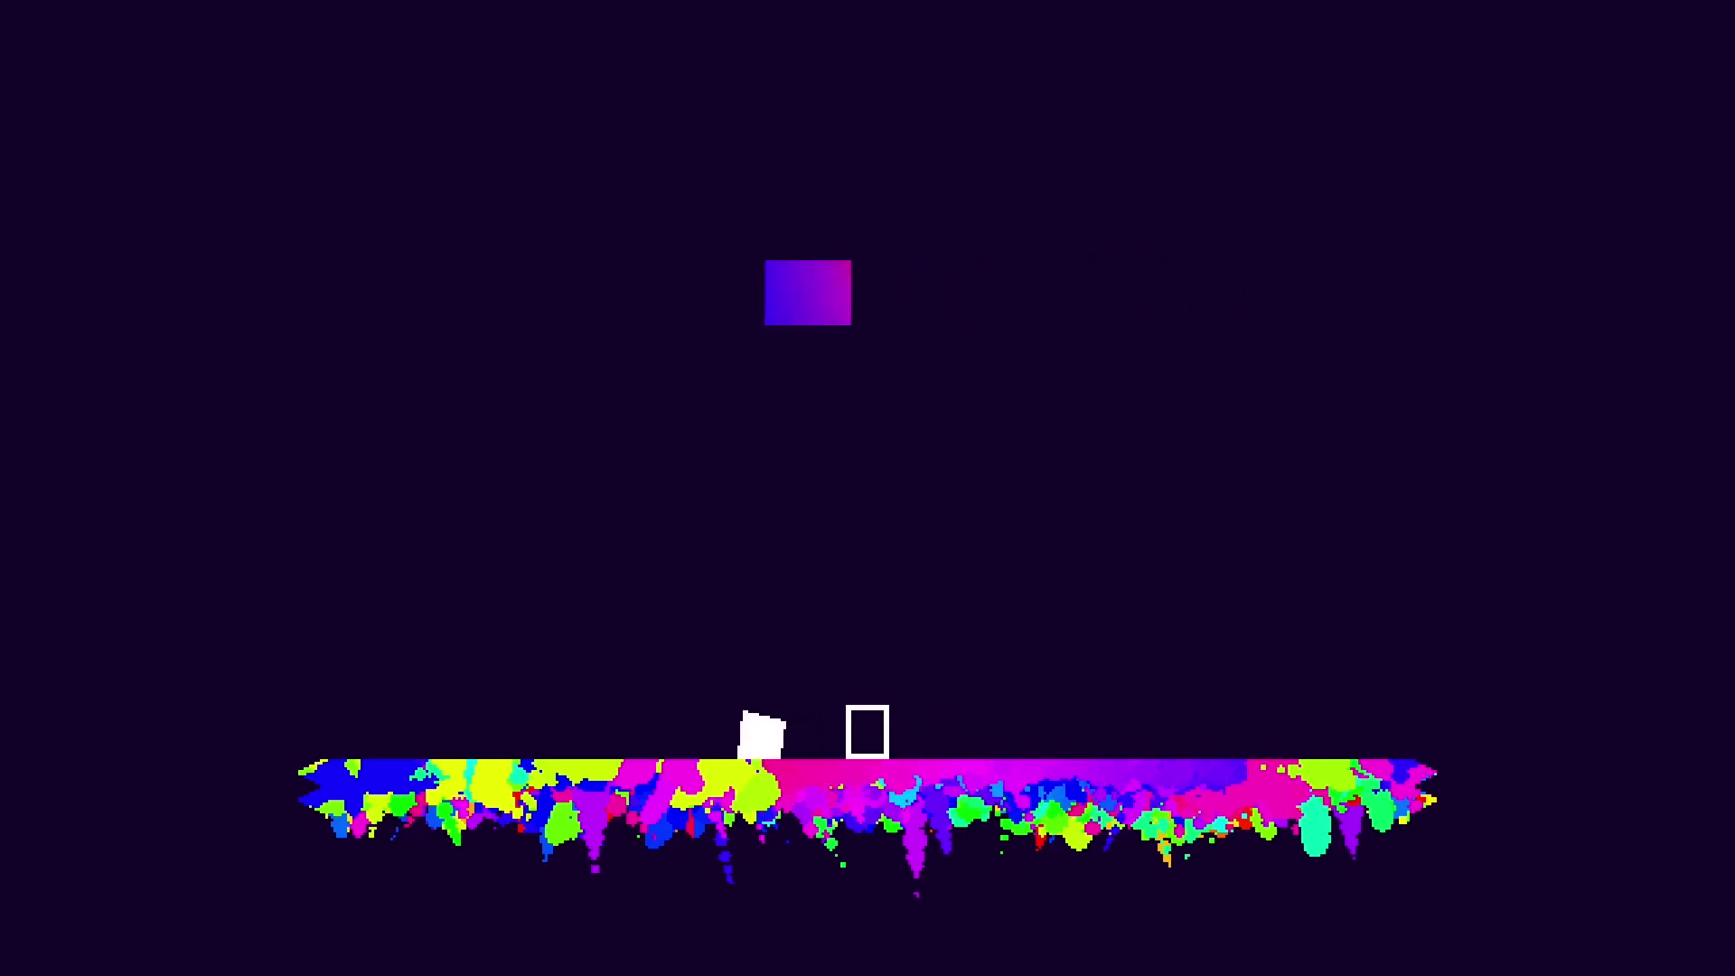
Drop onto the platform and jump the rising spikes, landing at the far right
key(Right)
key(Left)
key(space)
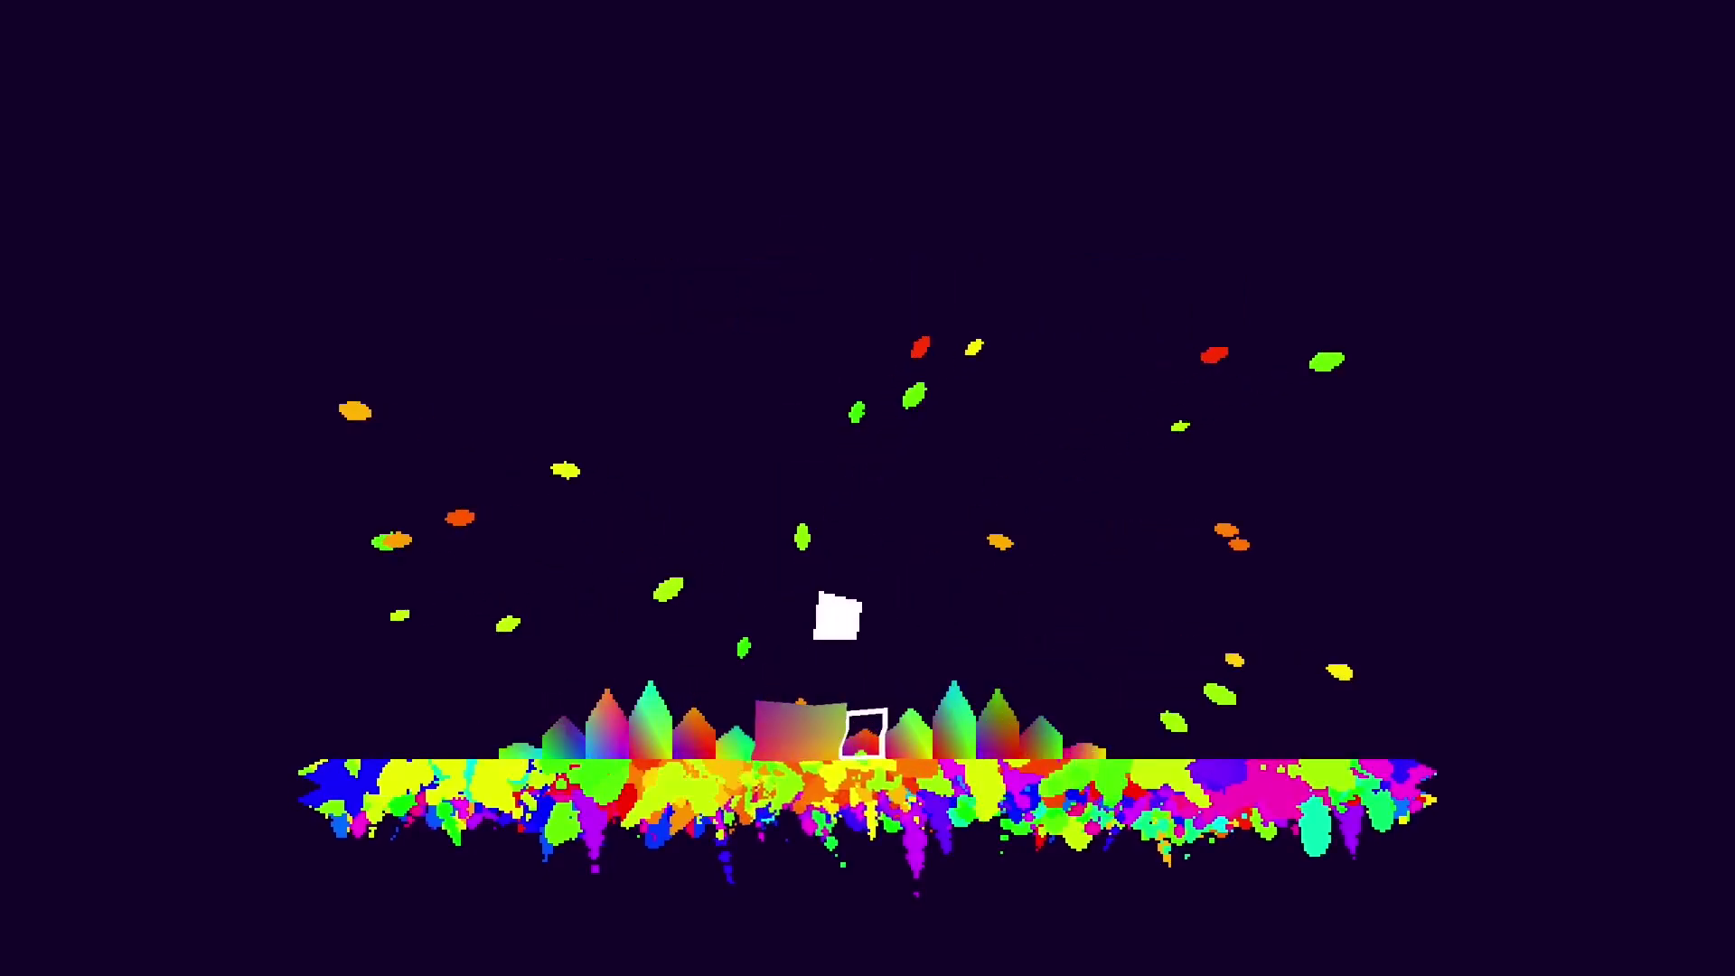
key(Right)
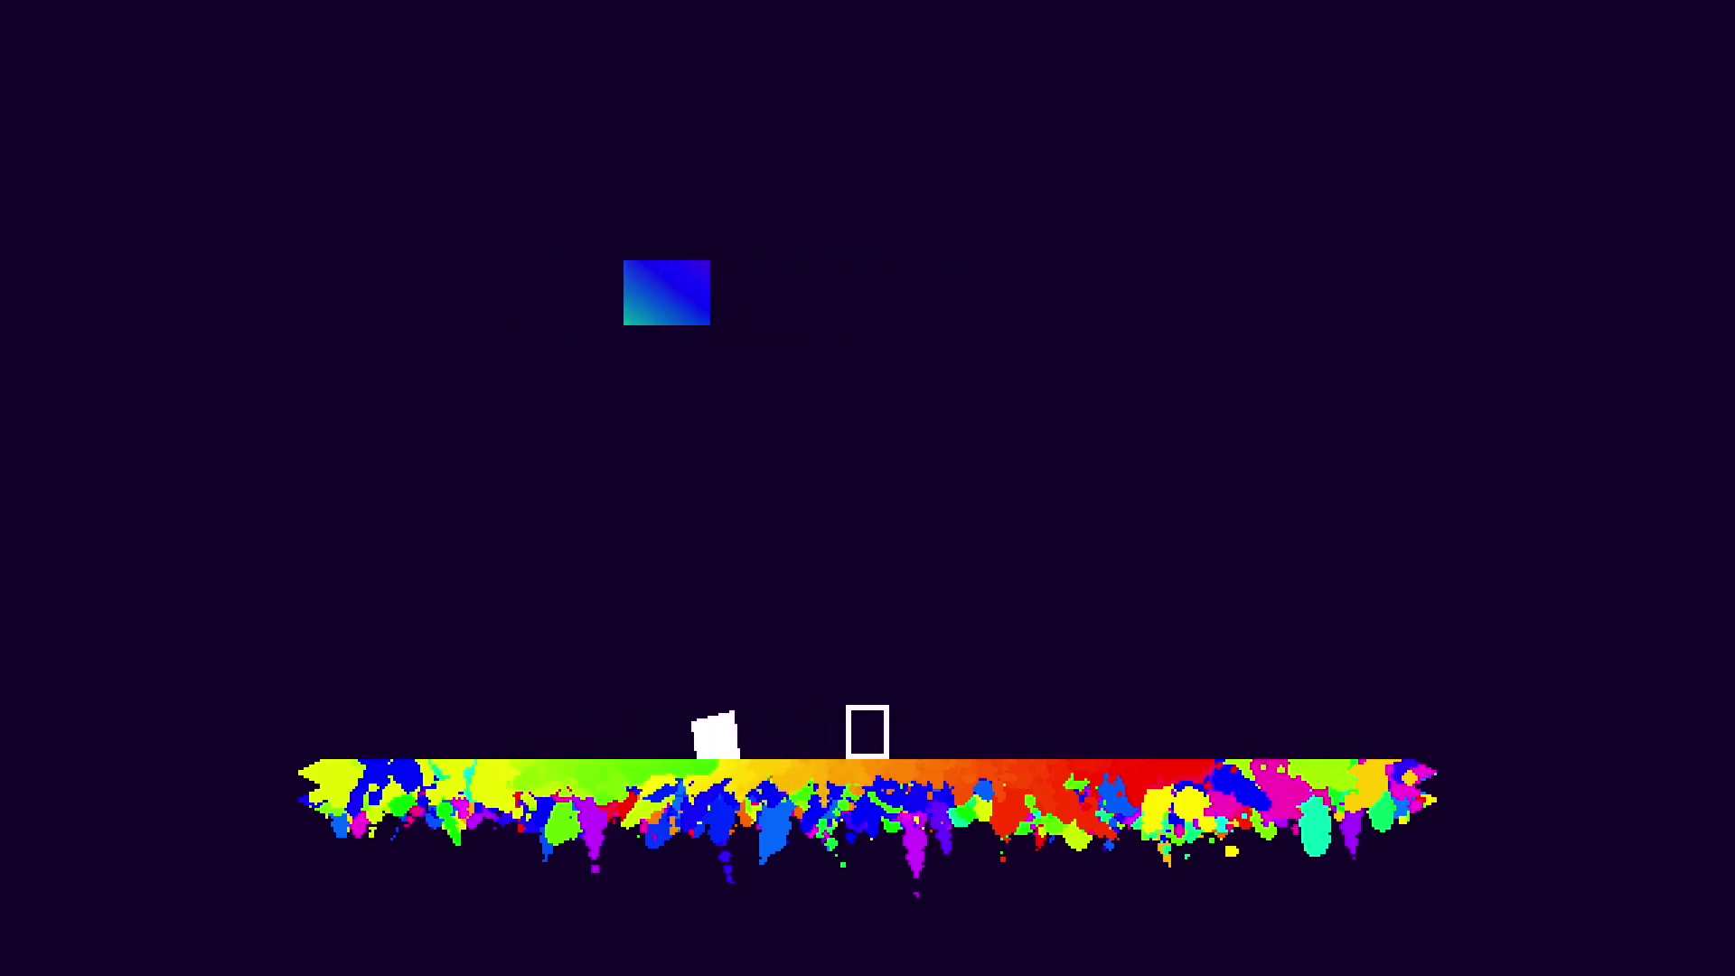
Jump twice over the spikes while heading left, landing left of centre
key(space)
key(Left)
key(space)
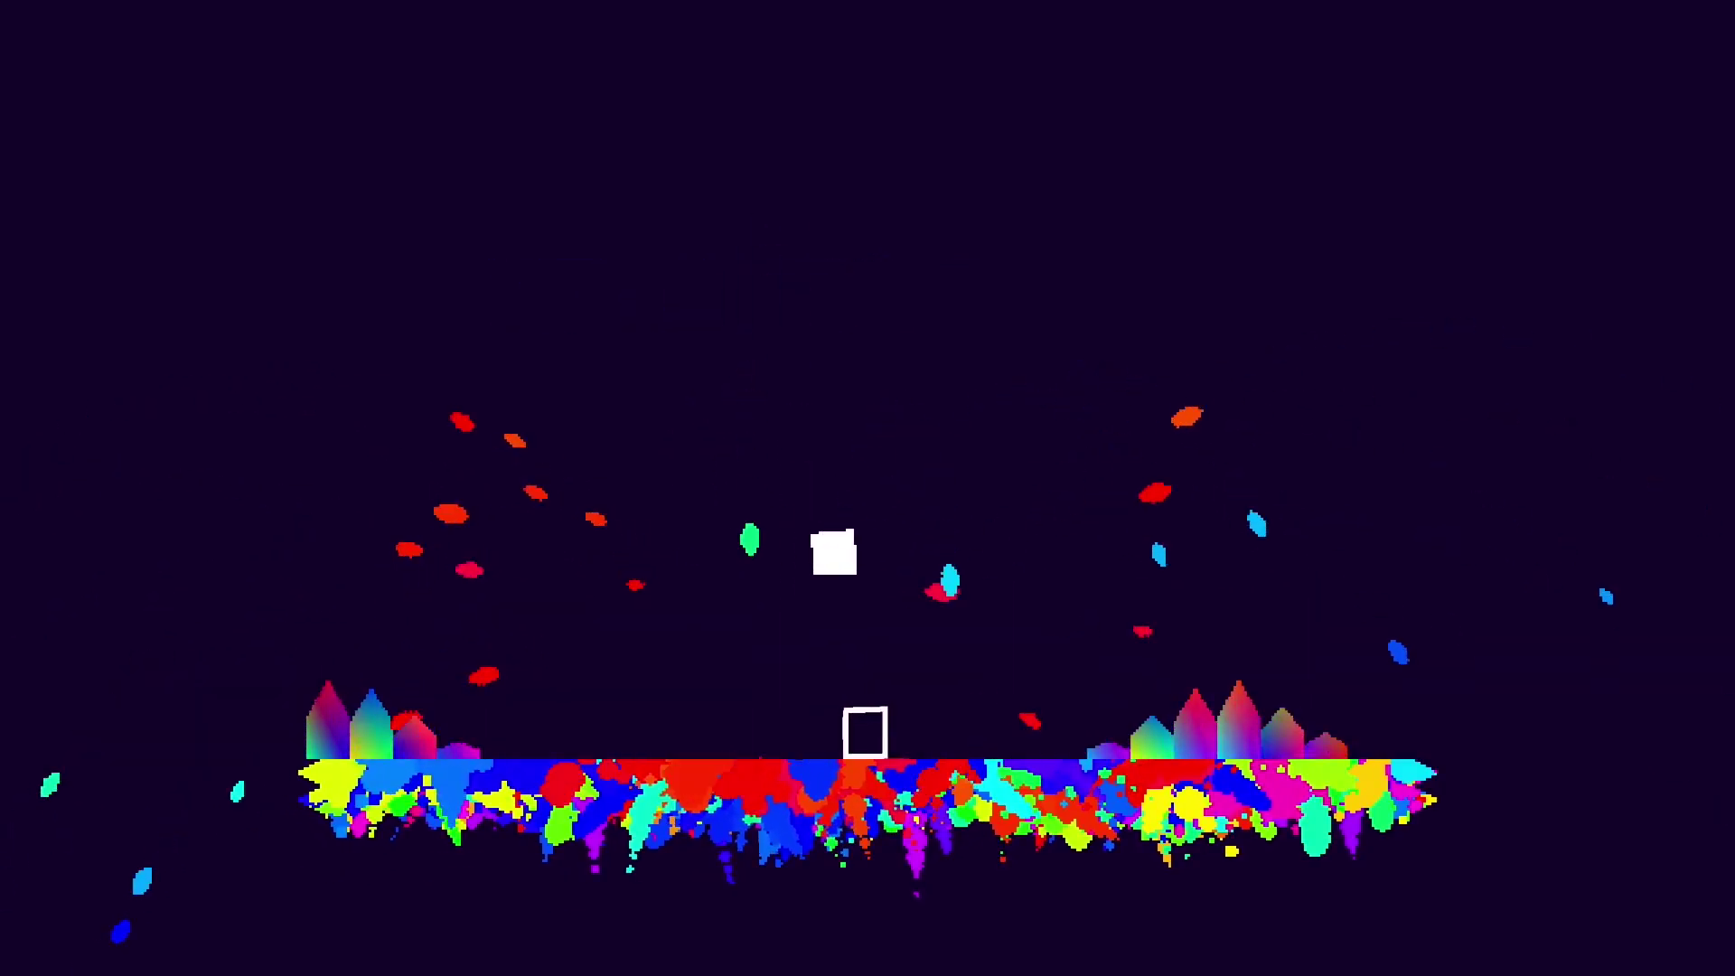
key(Left)
key(Left)
Dodge the boss and a spike burst, then run to the platform's far end
key(Right)
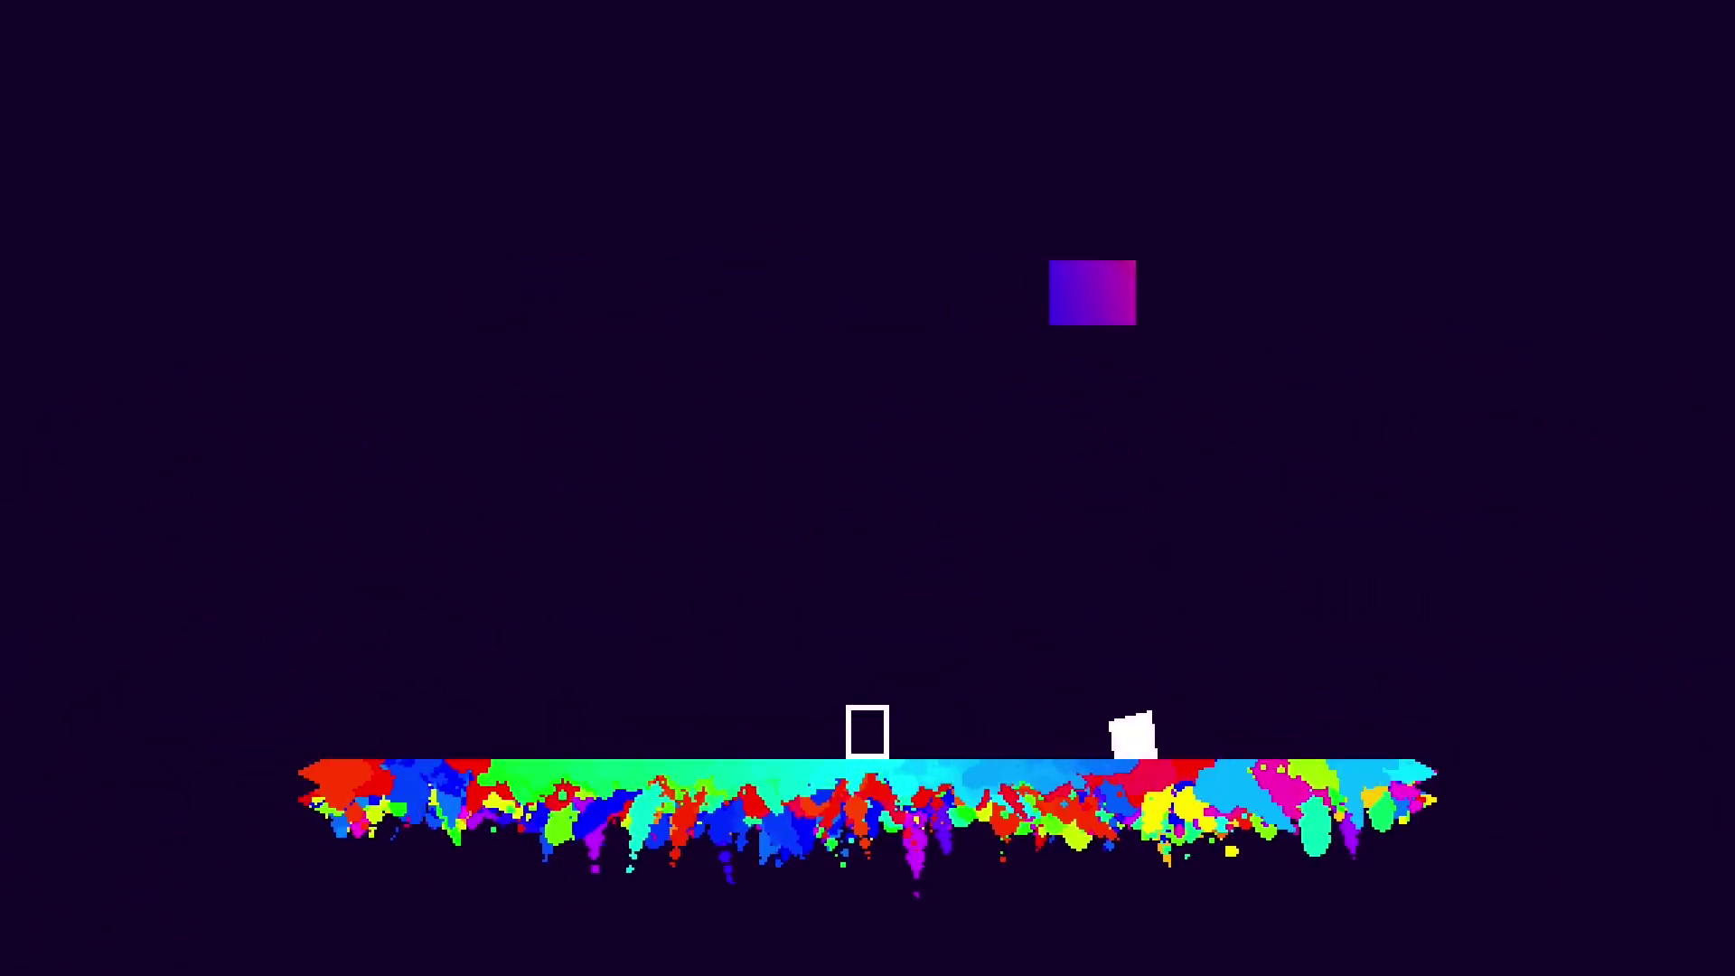
key(Left)
key(space)
key(Right)
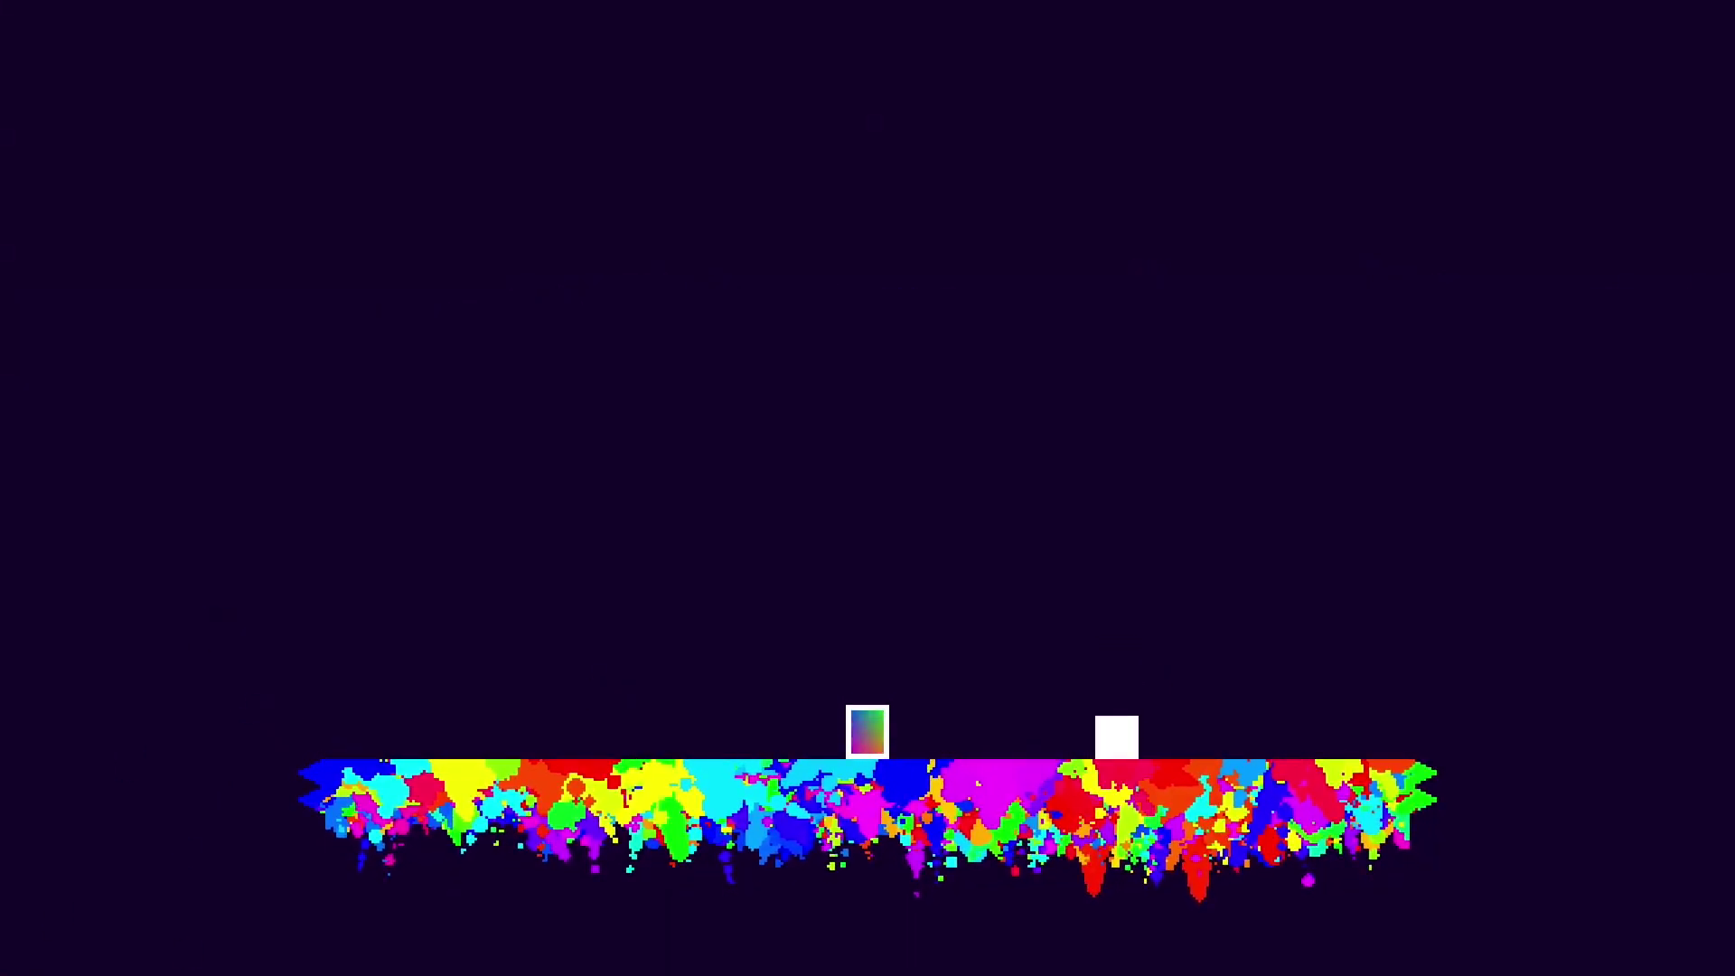
Jump off the boss platform to end the fight
key(space)
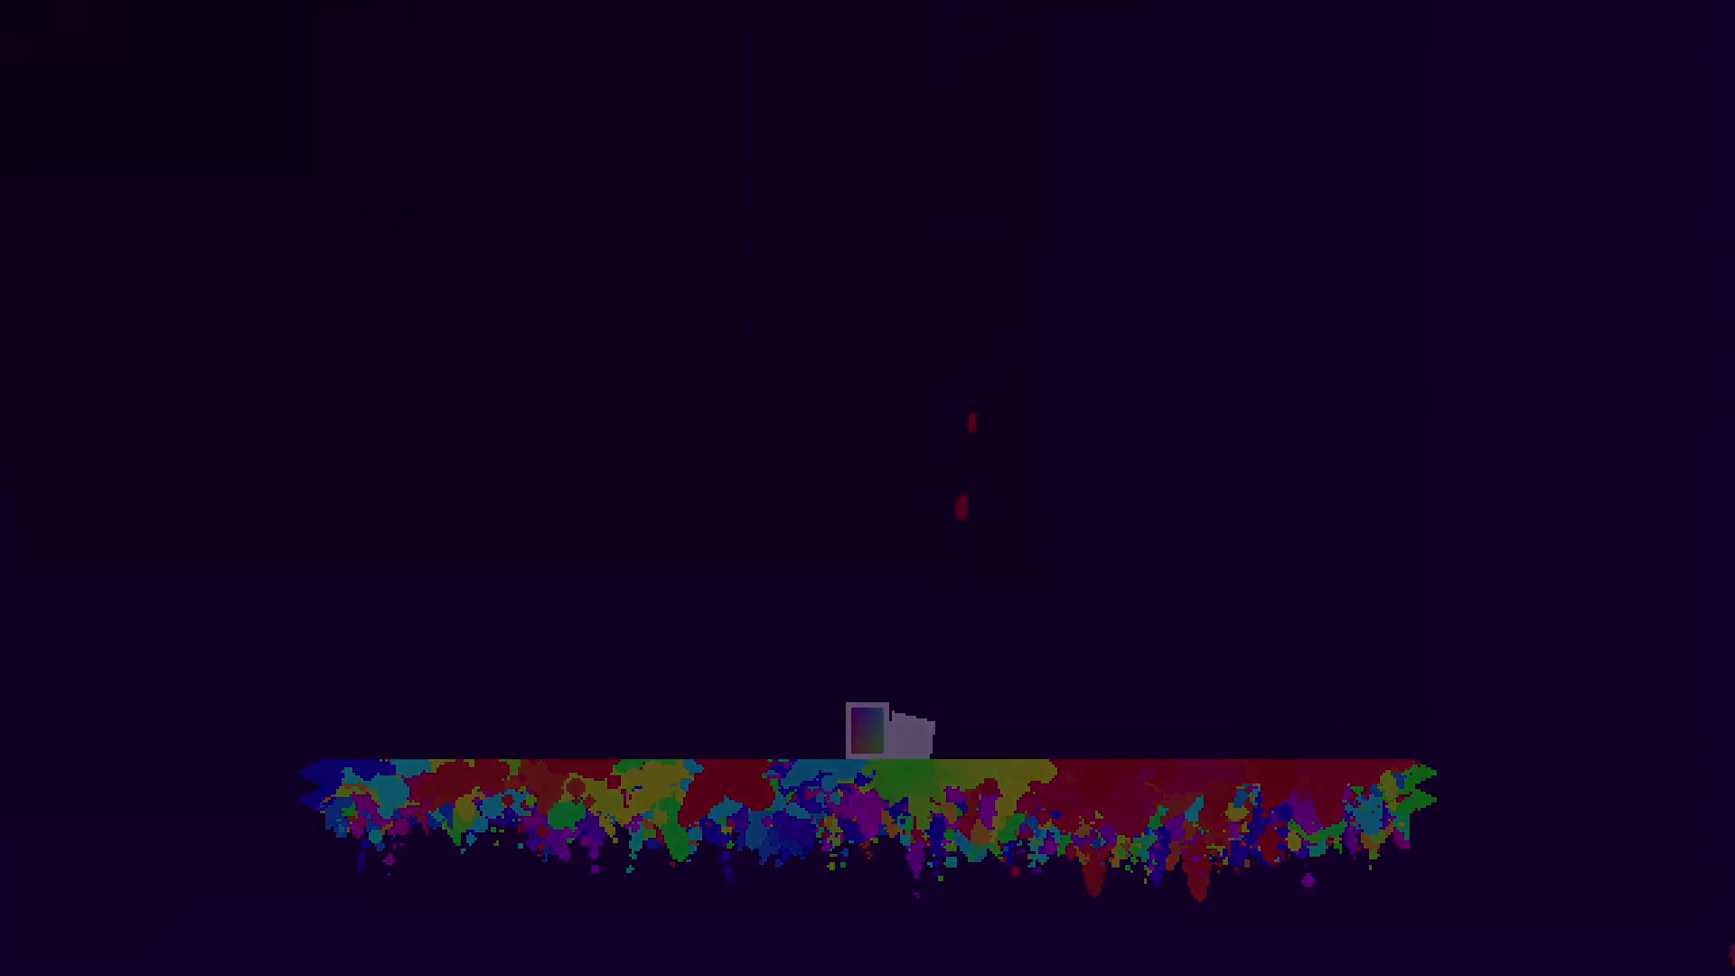